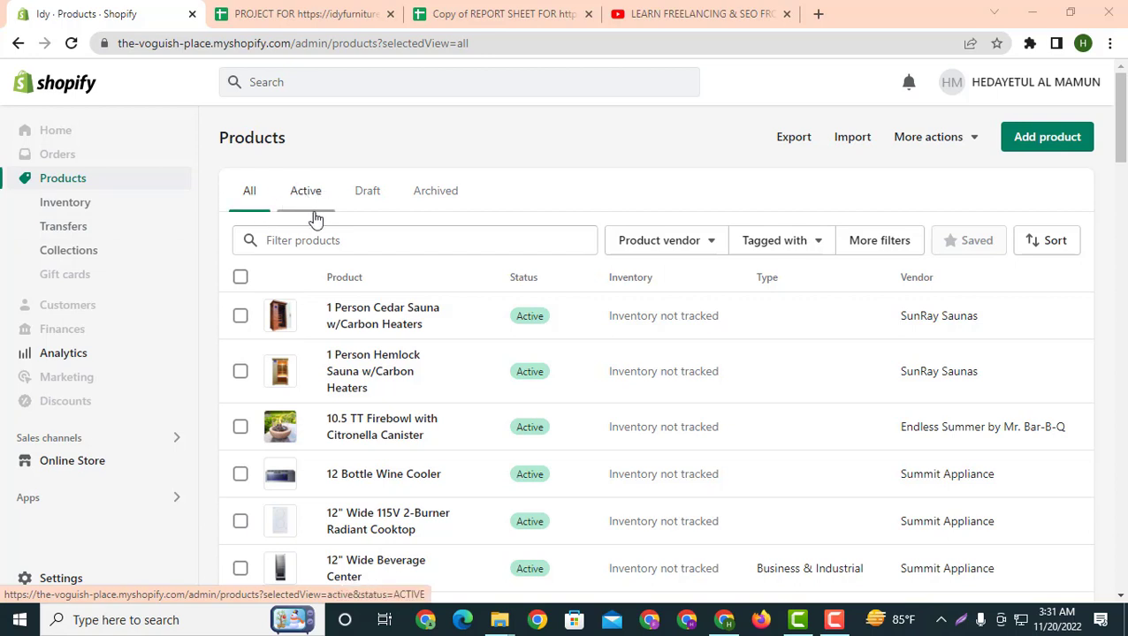
# Review the store's products by draft status and by active status
pyautogui.click(359, 203)
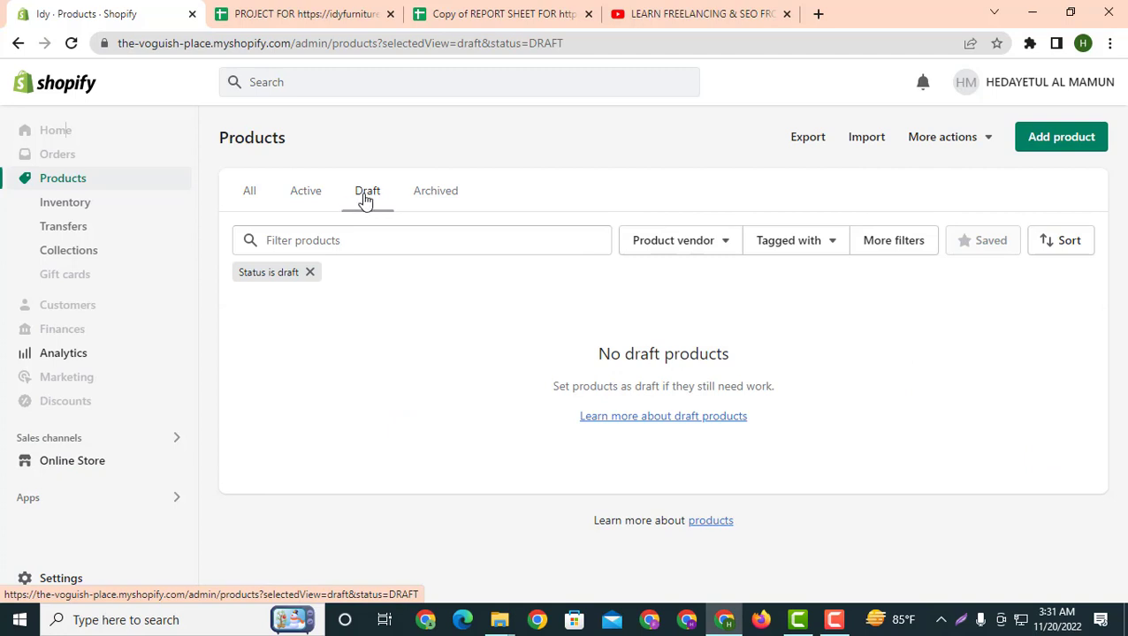
pyautogui.click(305, 195)
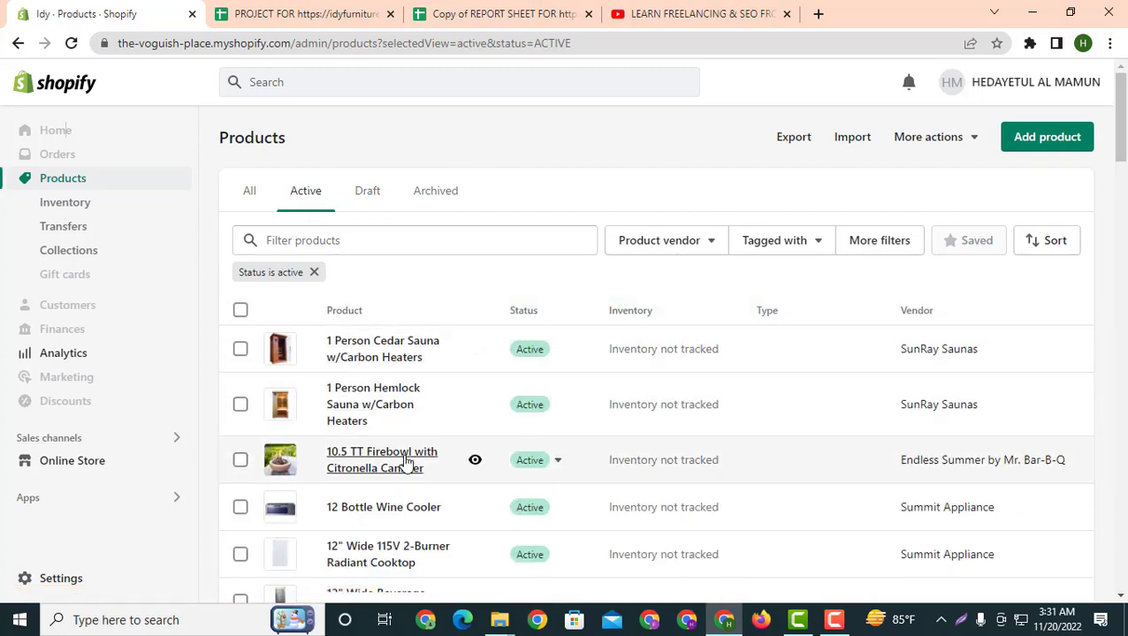
pyautogui.scroll(-1, 423, 521)
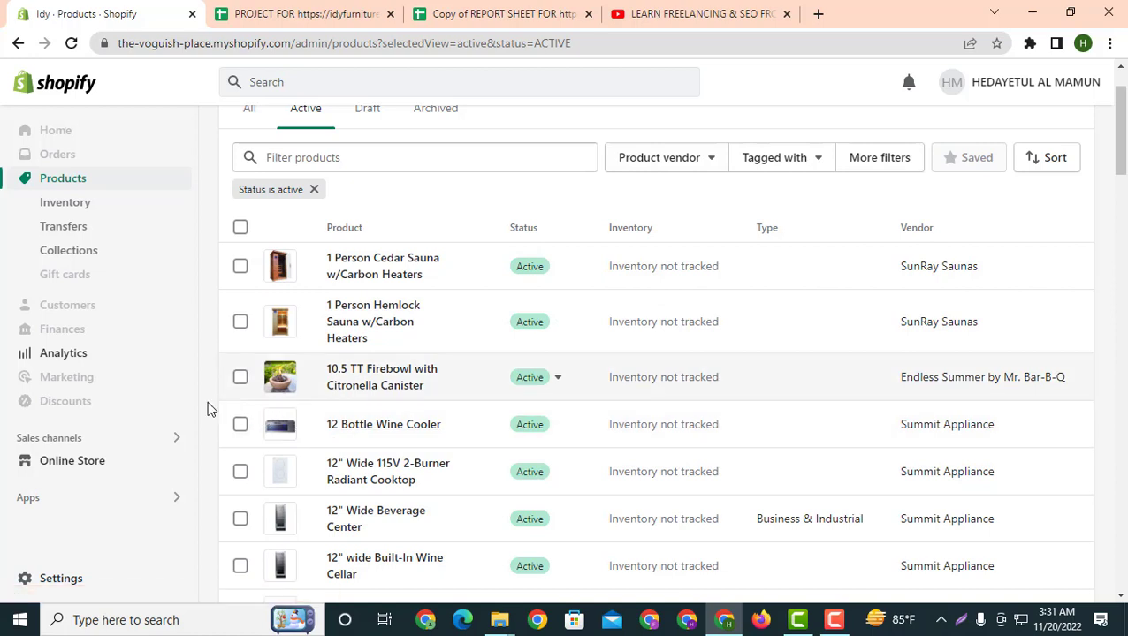
# Look through the online store's blog posts and pages, and examine the Bedroom page's content and search engine listing
pyautogui.click(98, 460)
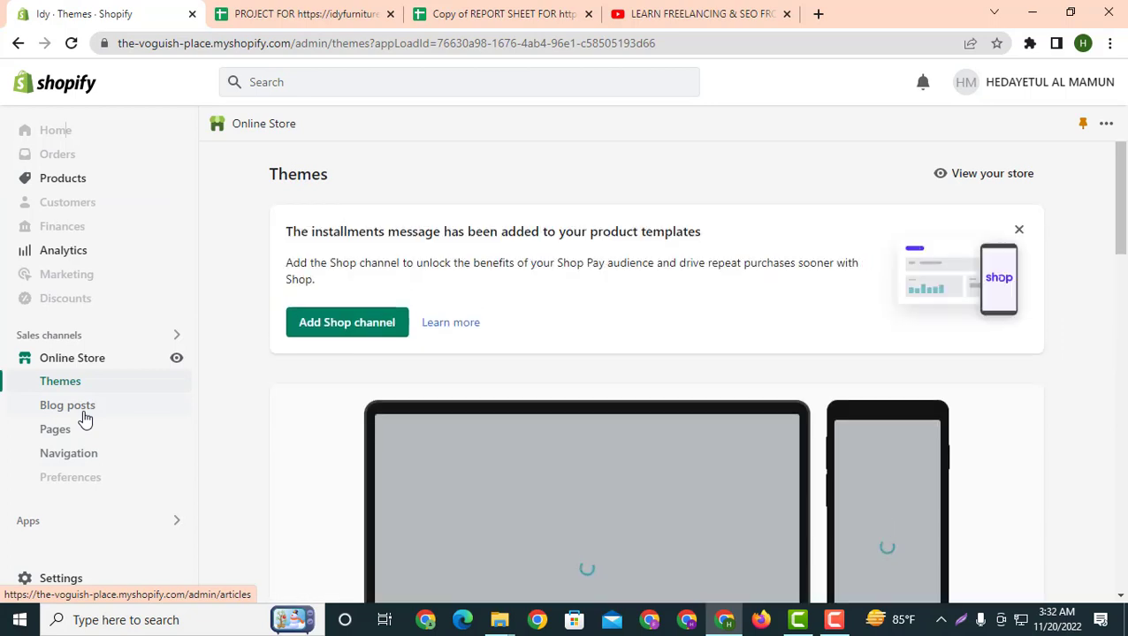
pyautogui.click(83, 417)
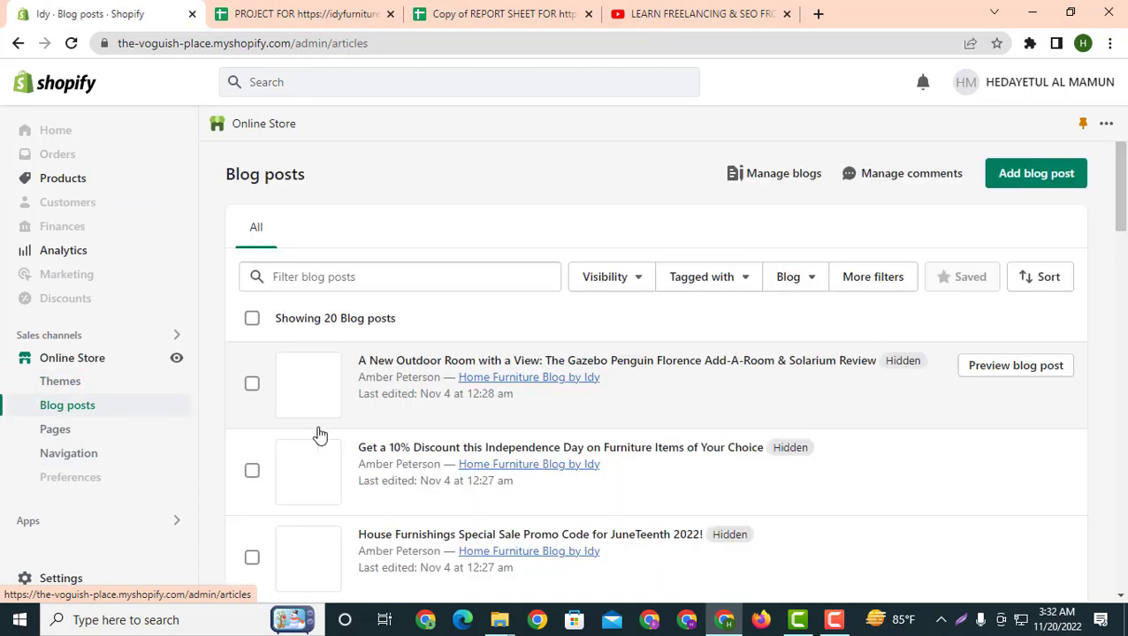
pyautogui.click(82, 434)
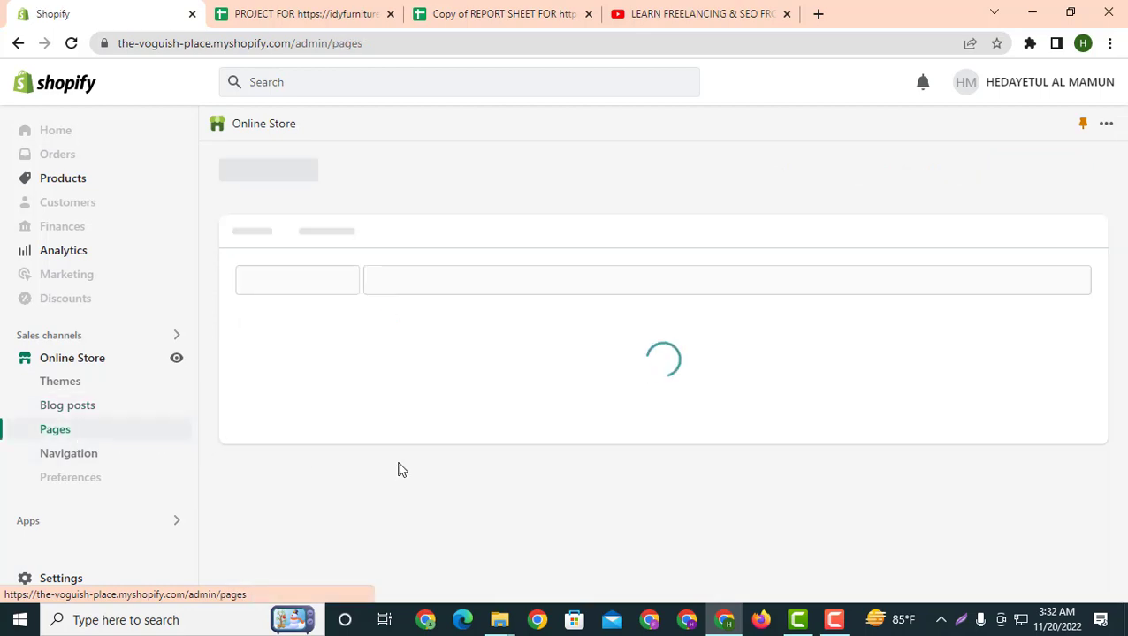
pyautogui.scroll(-1, 389, 469)
pyautogui.click(307, 433)
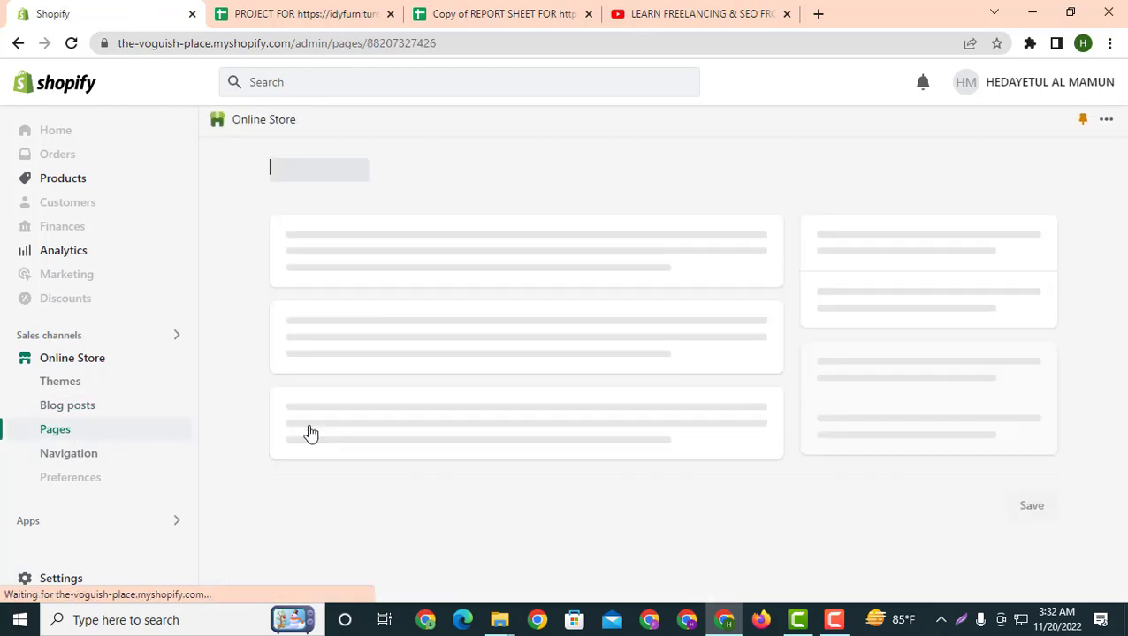
pyautogui.scroll(-10, 419, 442)
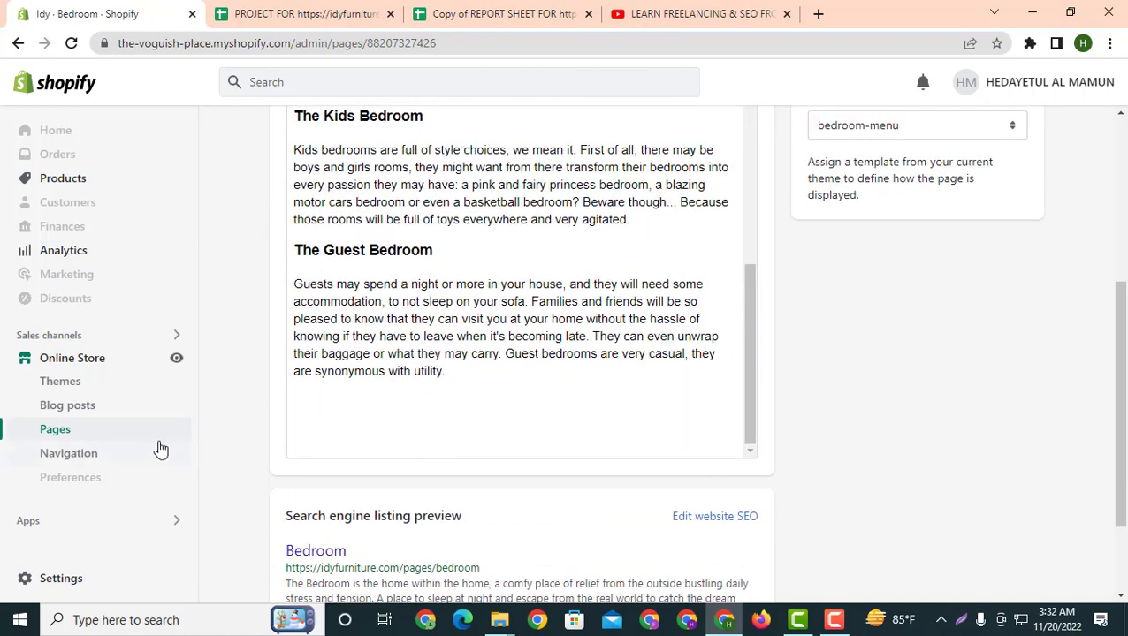
pyautogui.scroll(2, 282, 433)
pyautogui.scroll(2, 279, 433)
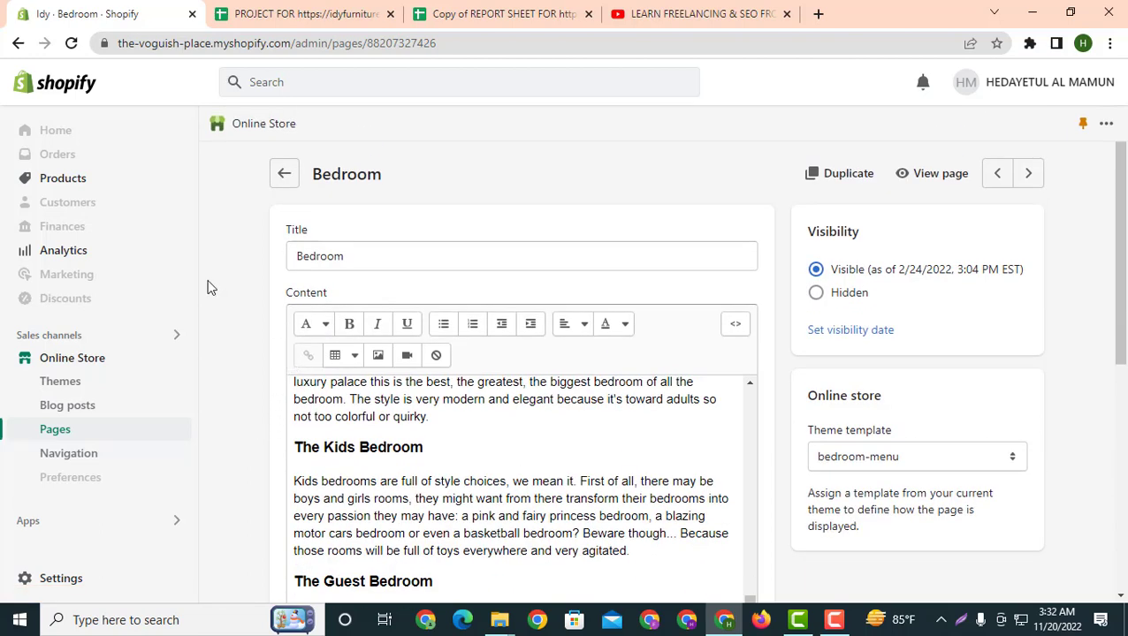
# Find the 22" Wide Beverage Center in the full product list and open its product page
pyautogui.click(62, 185)
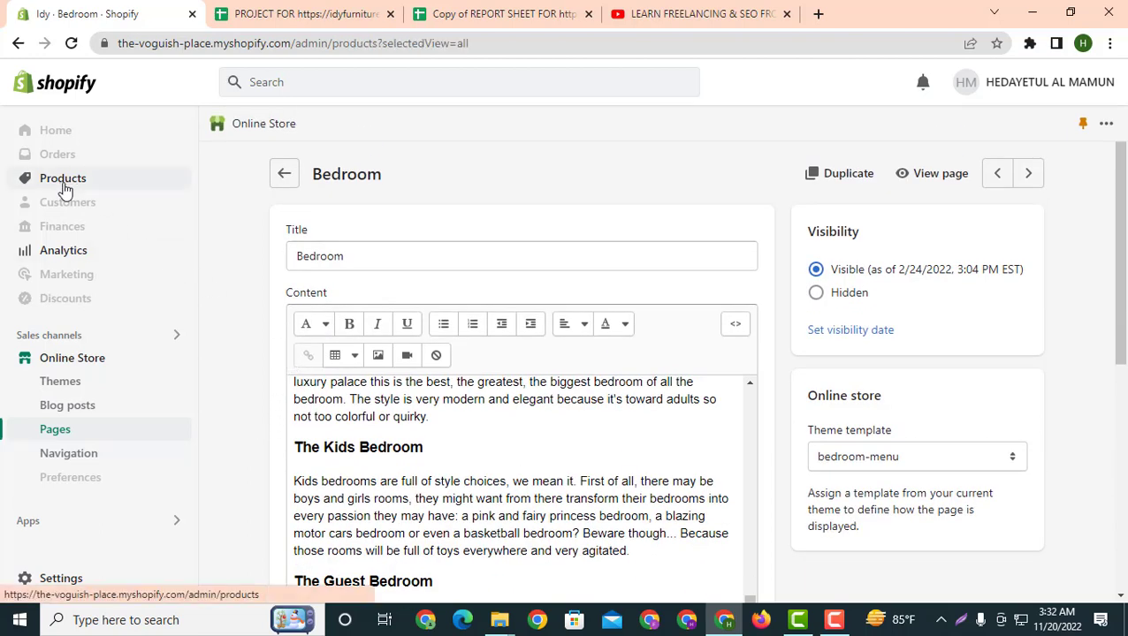
pyautogui.scroll(-5, 420, 493)
pyautogui.scroll(-15, 417, 493)
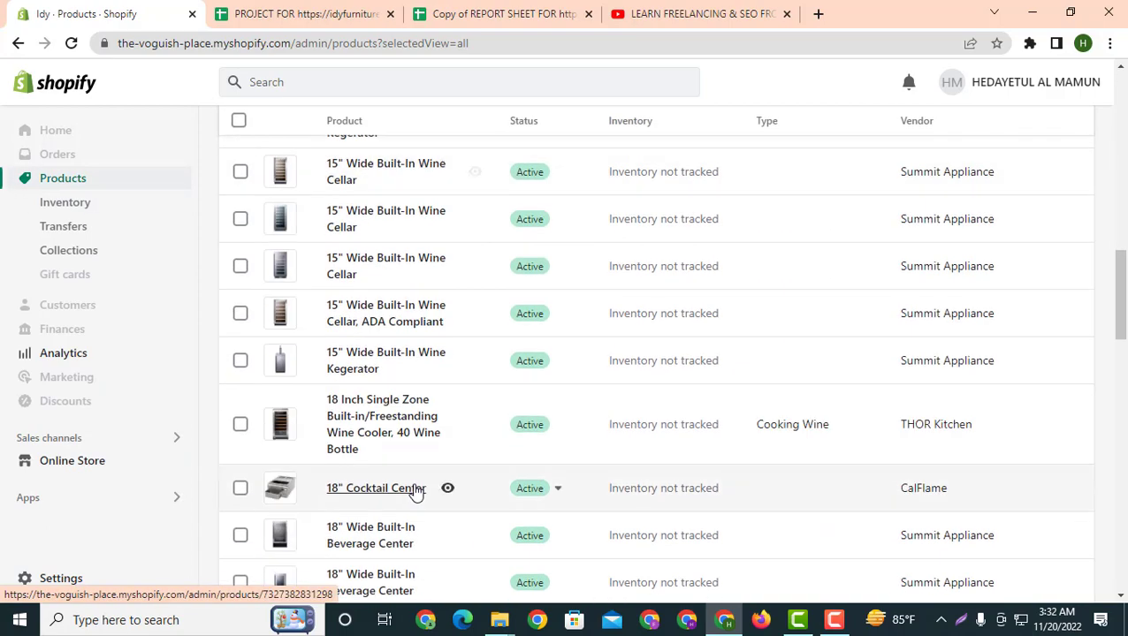
pyautogui.scroll(-10, 415, 493)
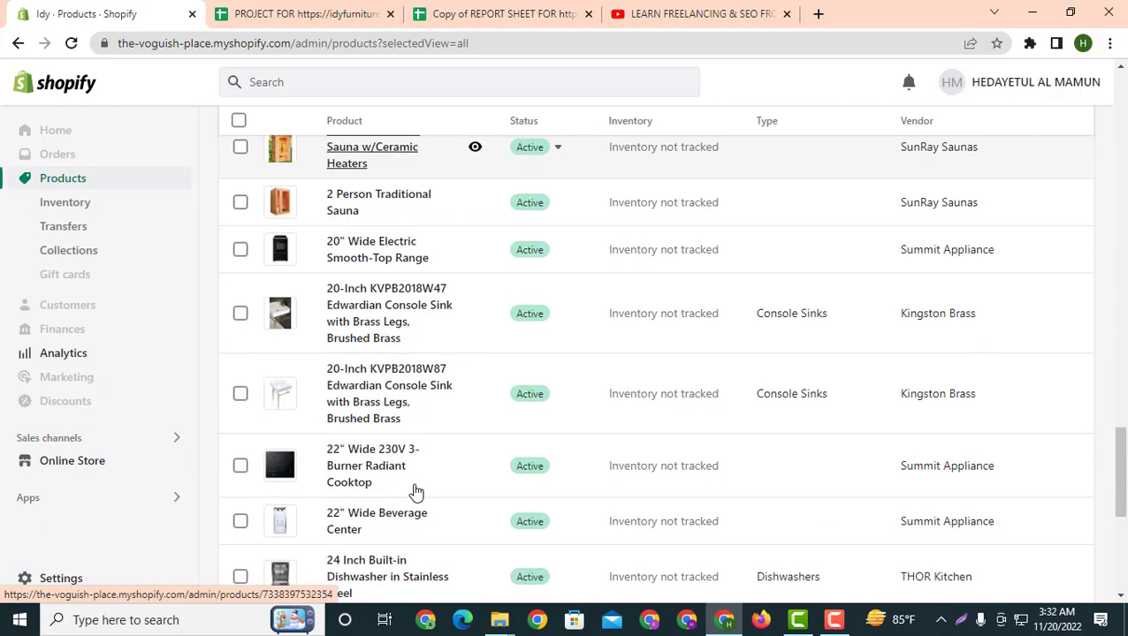
pyautogui.scroll(3, 411, 496)
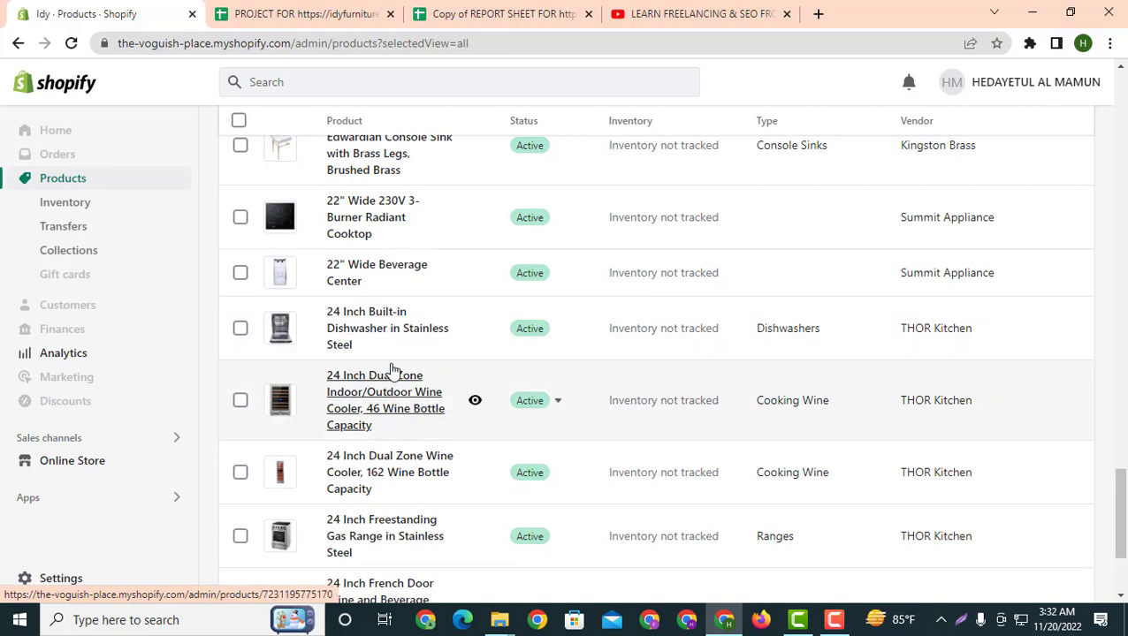
pyautogui.click(360, 277)
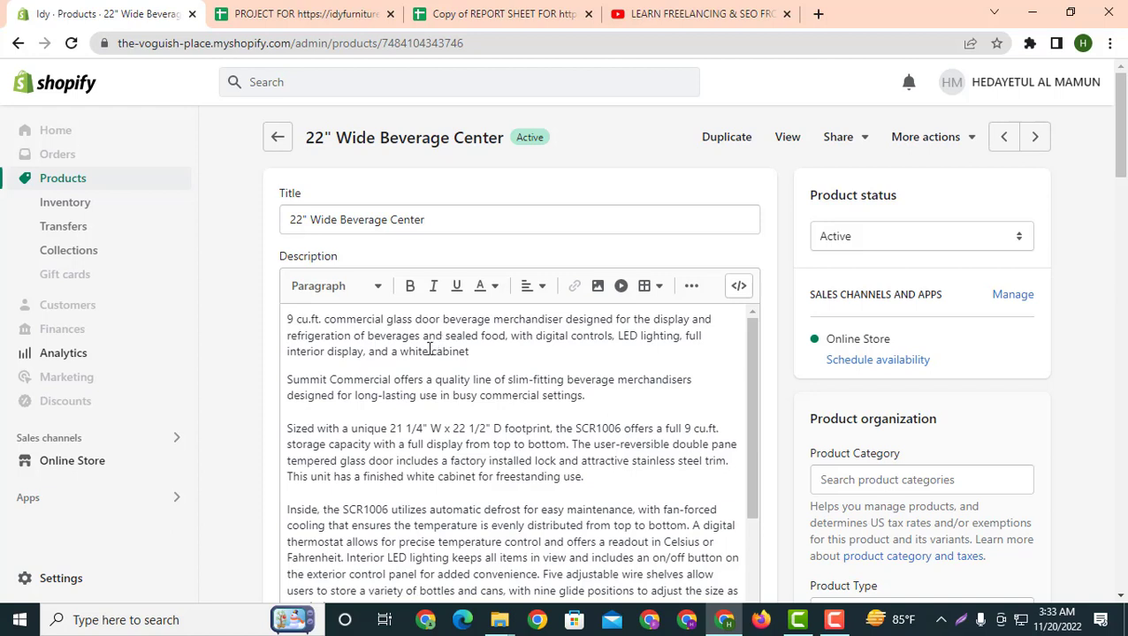
# Copy the words "Beverage Center" from the product's title
pyautogui.click(284, 12)
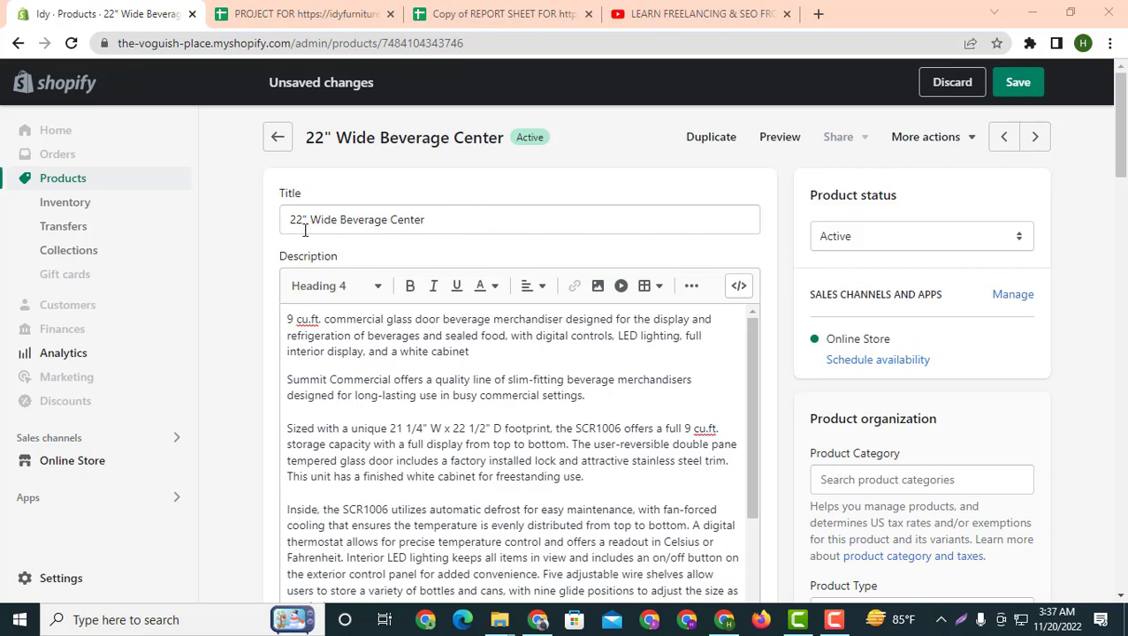
pyautogui.moveTo(431, 221); pyautogui.dragTo(340, 218)
pyautogui.rightClick(352, 218)
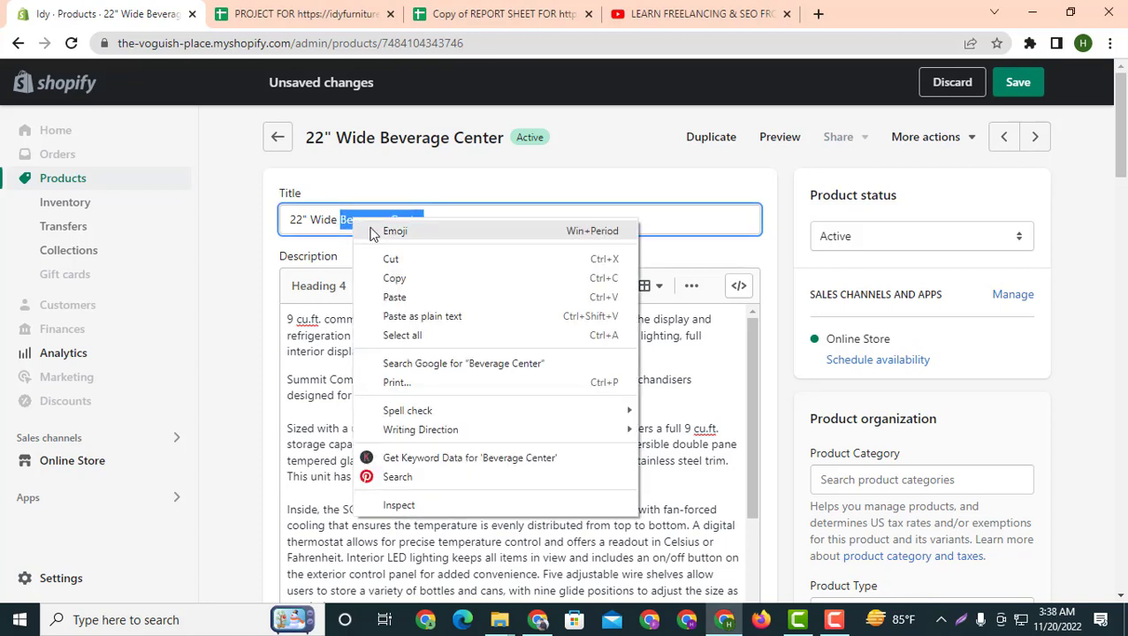
pyautogui.click(397, 284)
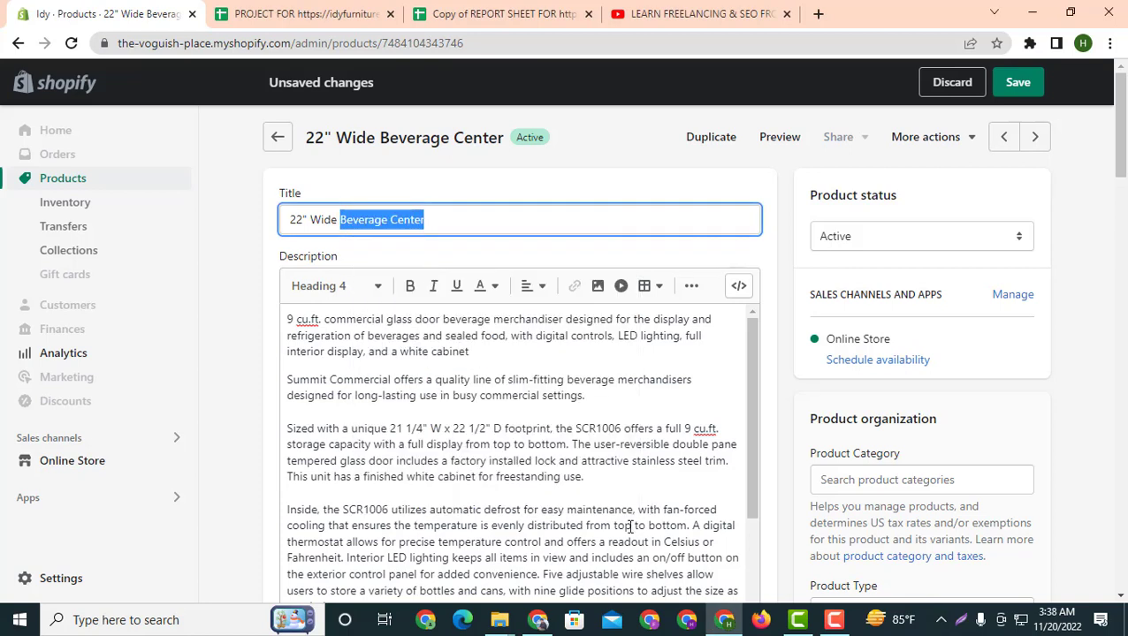
# Switch to the other Chrome window and search Google for "free keyword generator ahrefs"
pyautogui.moveTo(538, 620)
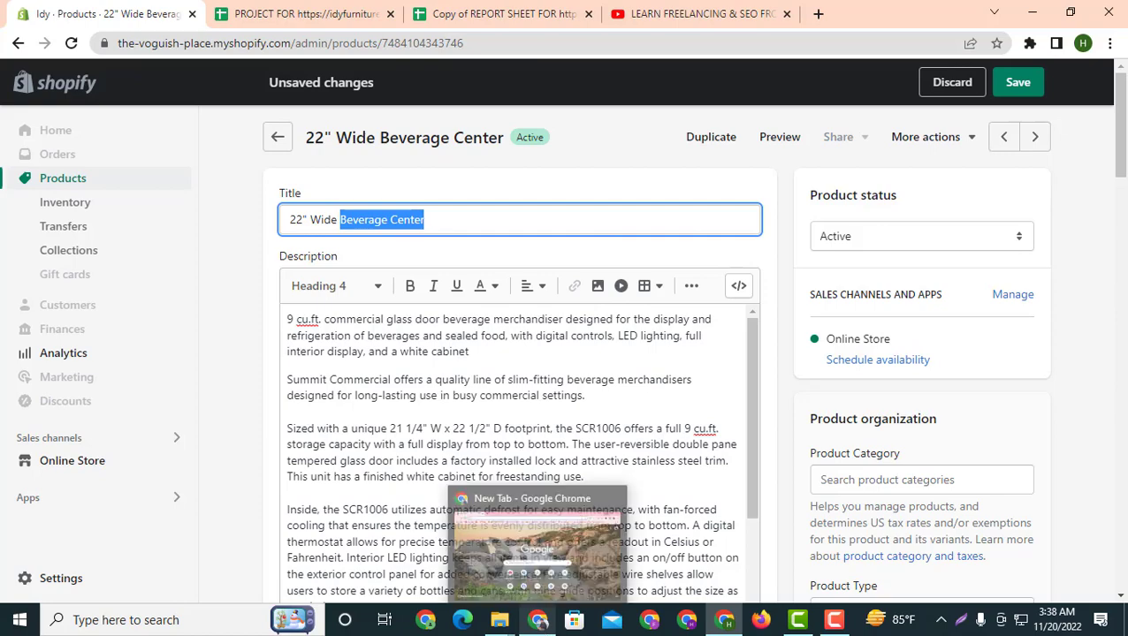
pyautogui.click(531, 548)
pyautogui.write('fre')
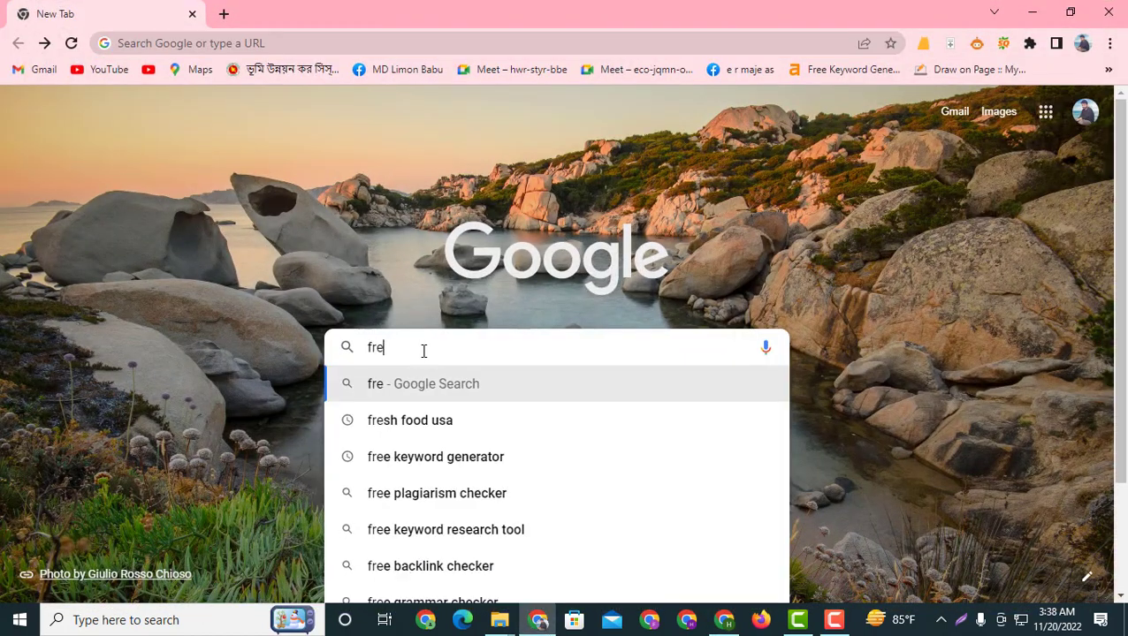
pyautogui.write('e ke')
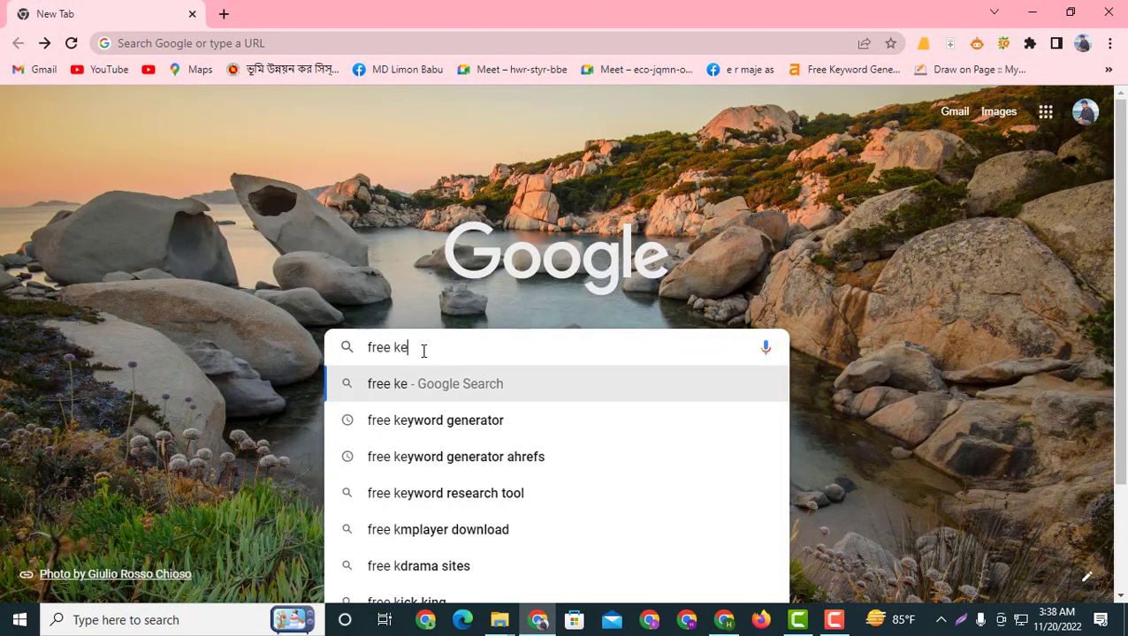
pyautogui.write('yw')
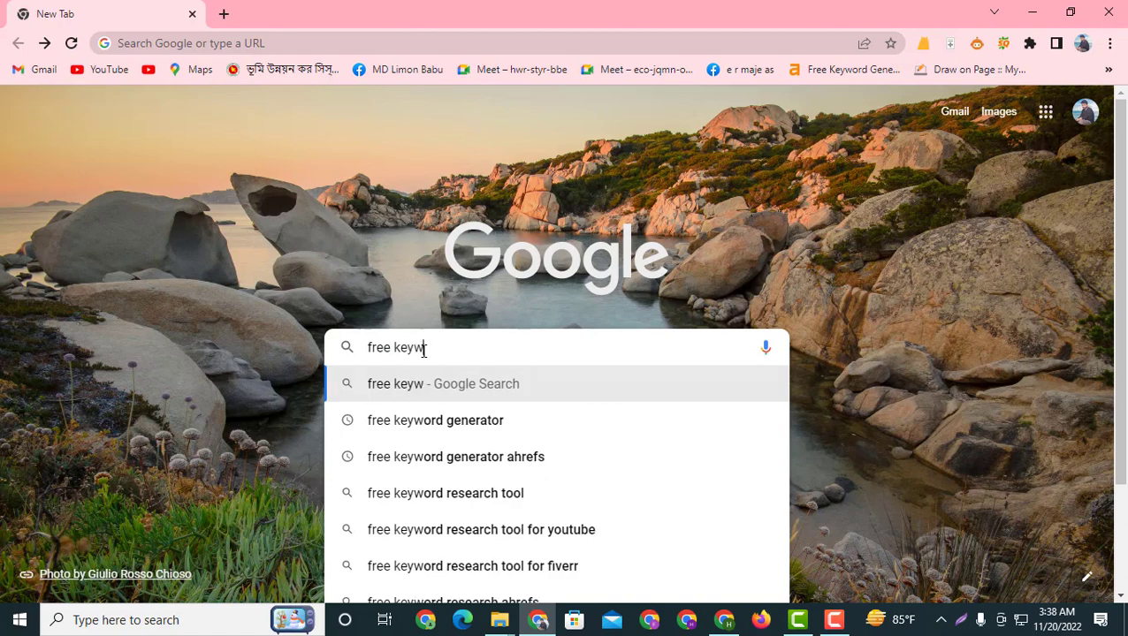
pyautogui.write('ord')
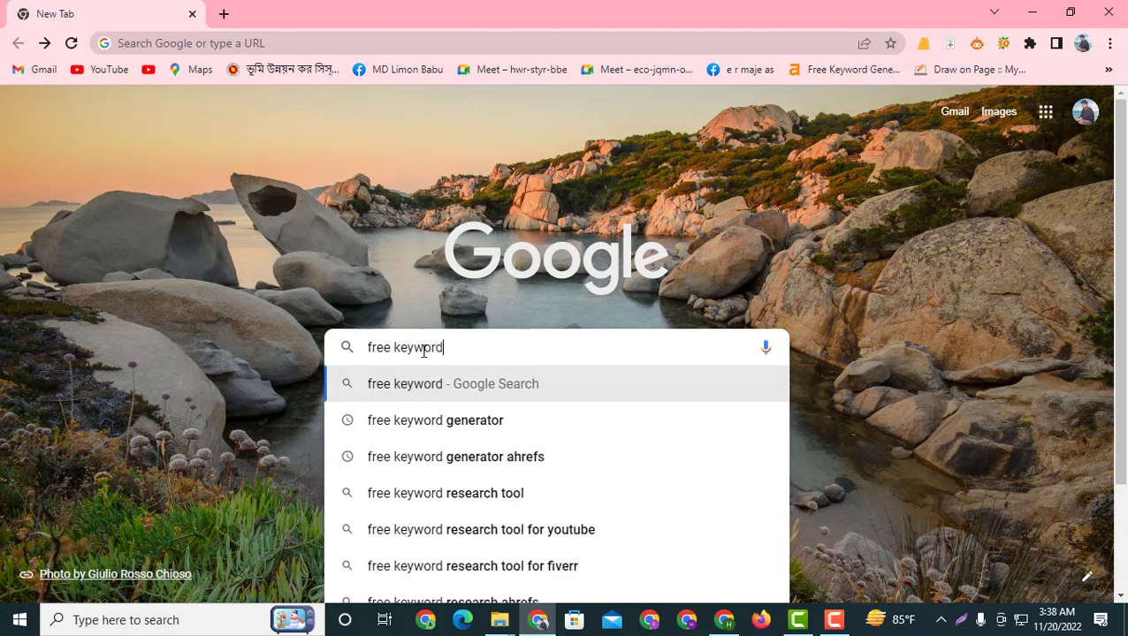
pyautogui.click(506, 458)
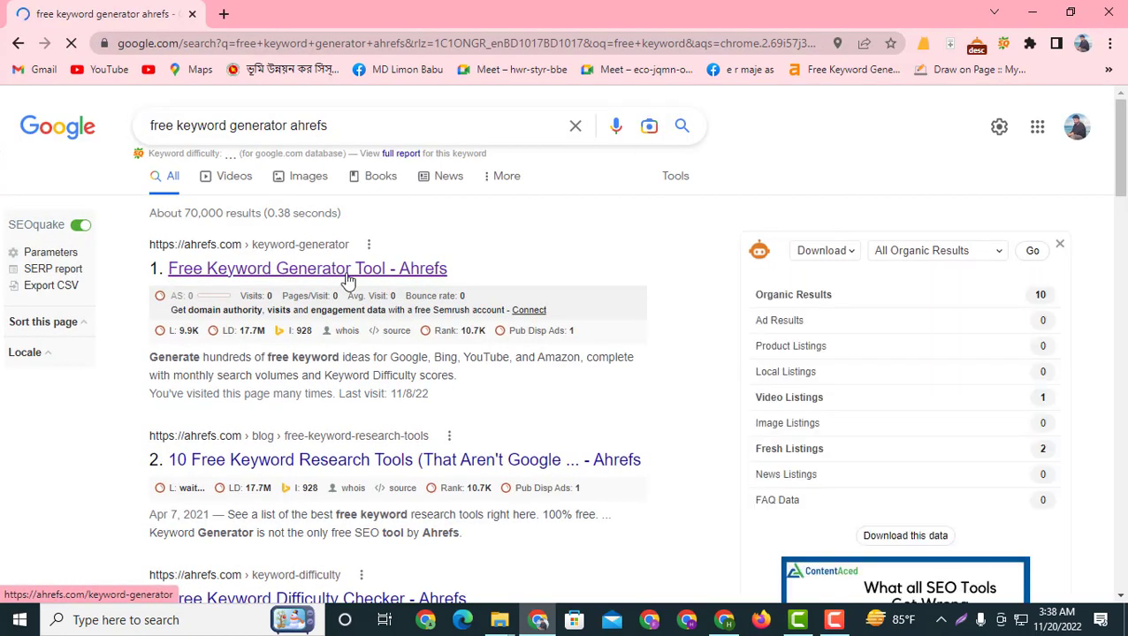
# Open Ahrefs' Free Keyword Generator from the search results and choose Google as its search engine
pyautogui.click(348, 192)
pyautogui.click(310, 407)
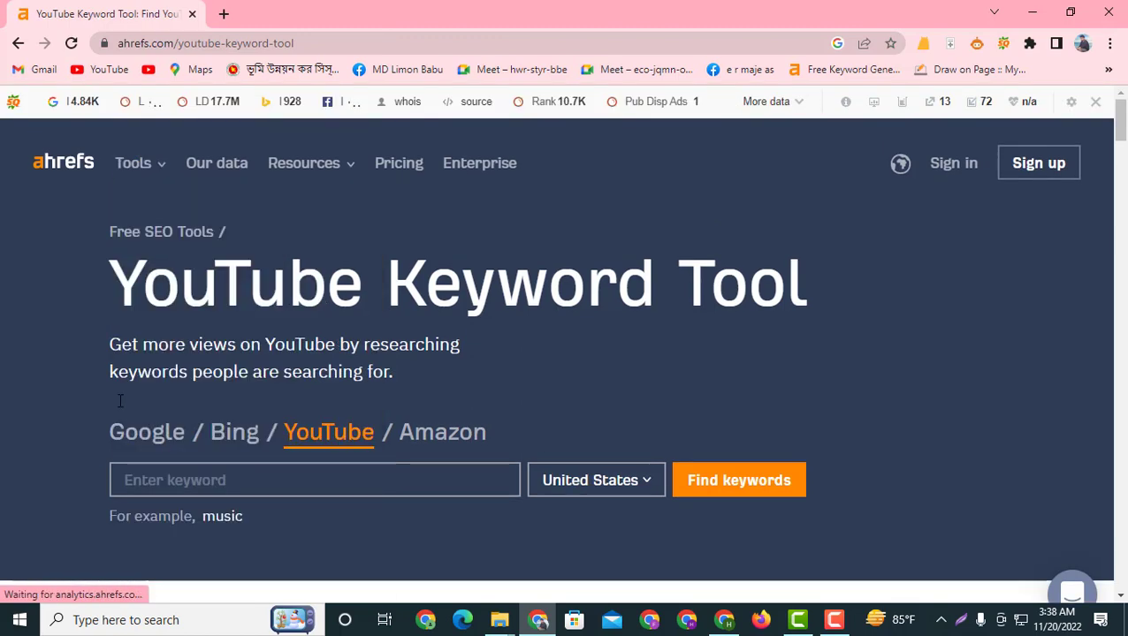
pyautogui.click(150, 436)
# Paste "Beverage Center" as the keyword and start finding keyword ideas for the United States
pyautogui.click(152, 461)
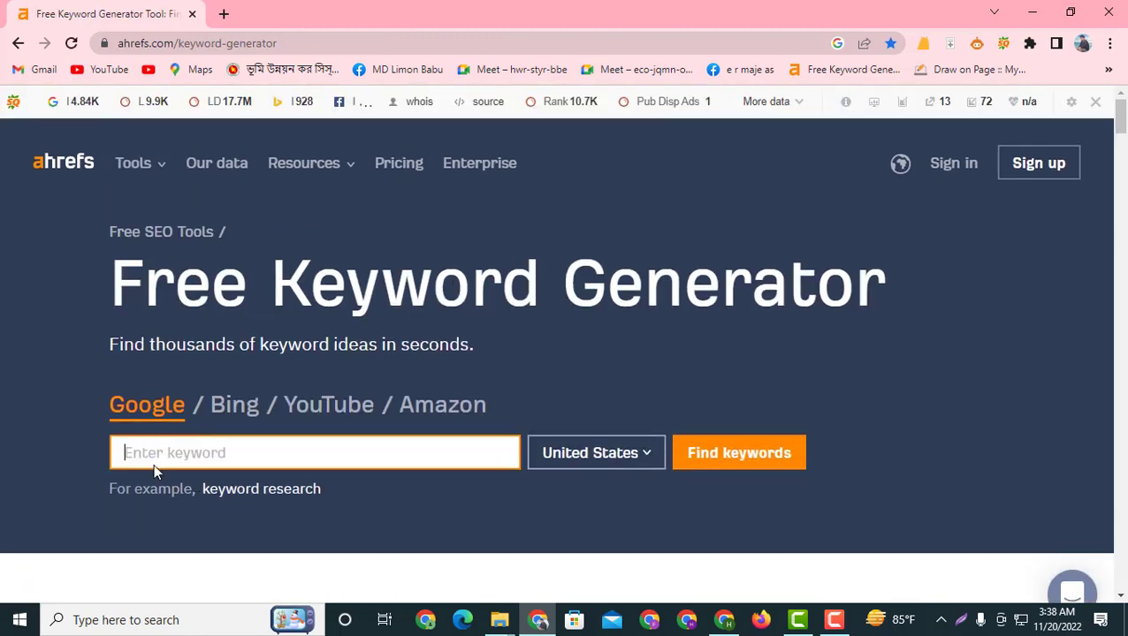
pyautogui.rightClick(159, 469)
pyautogui.click(211, 324)
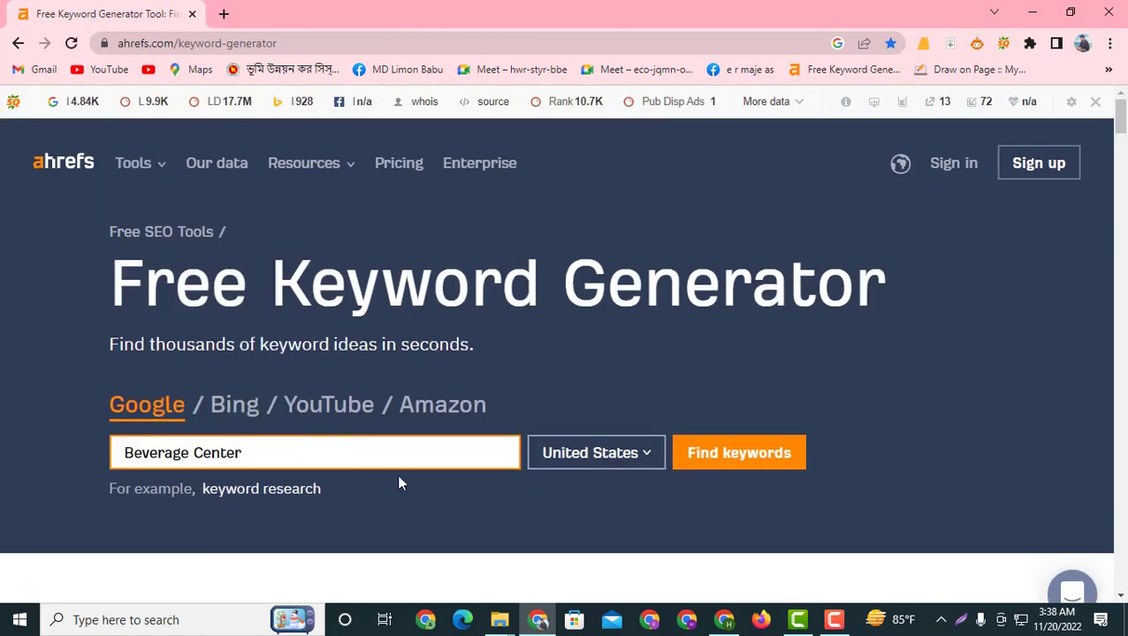
pyautogui.click(586, 460)
pyautogui.click(610, 458)
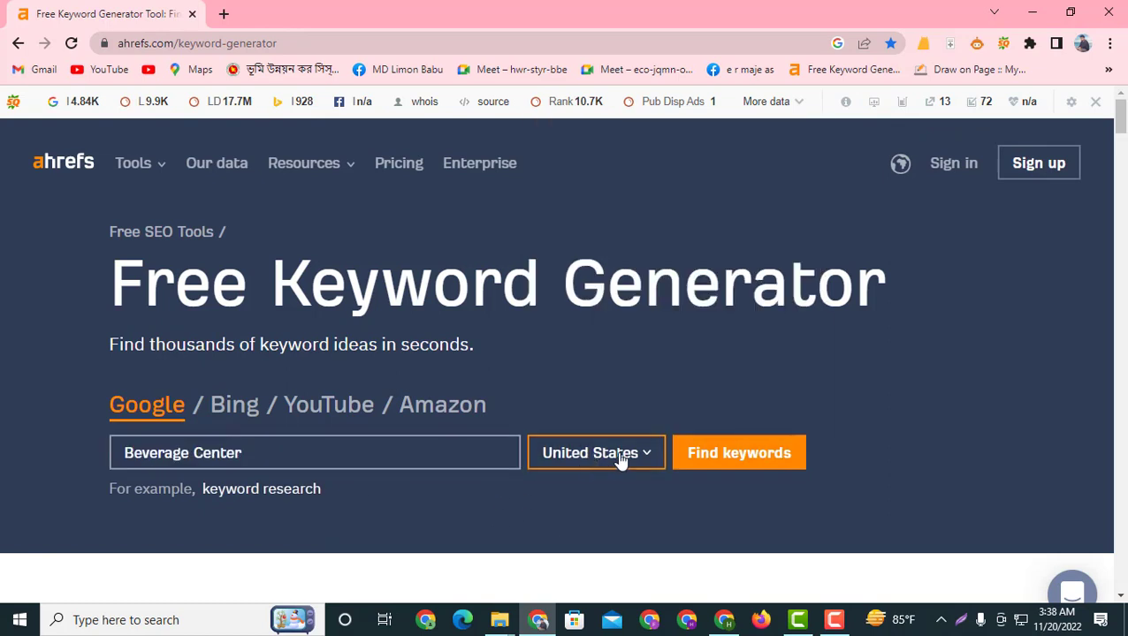
pyautogui.click(700, 449)
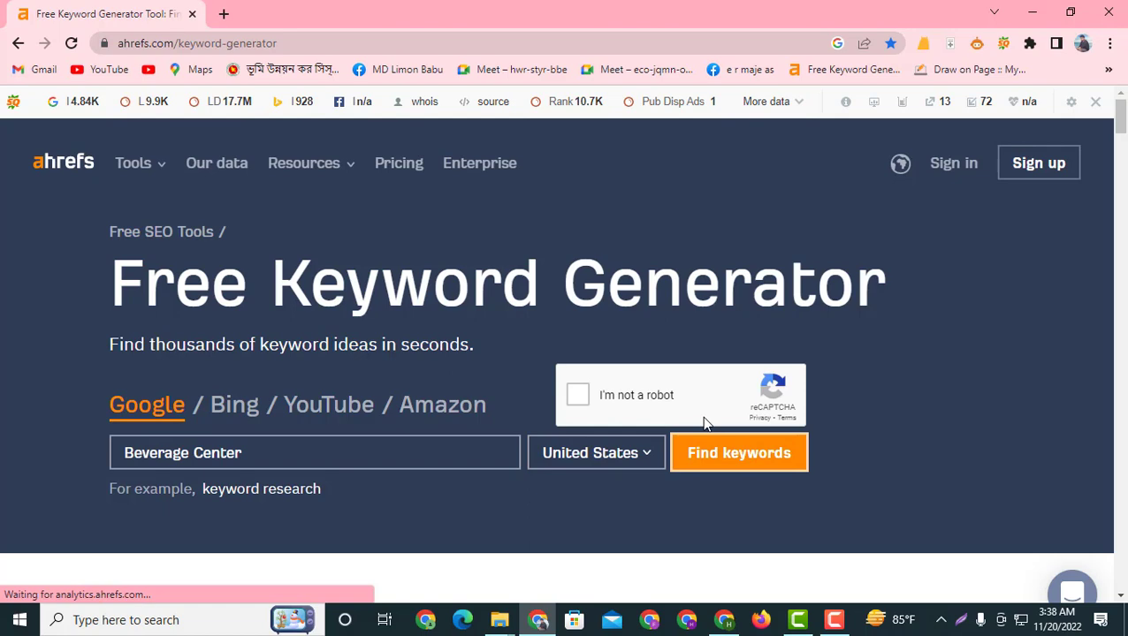
# Pass the reCAPTCHA check by selecting all squares with traffic lights and verifying
pyautogui.click(579, 397)
pyautogui.click(422, 348)
pyautogui.click(422, 425)
pyautogui.click(305, 370)
pyautogui.click(296, 432)
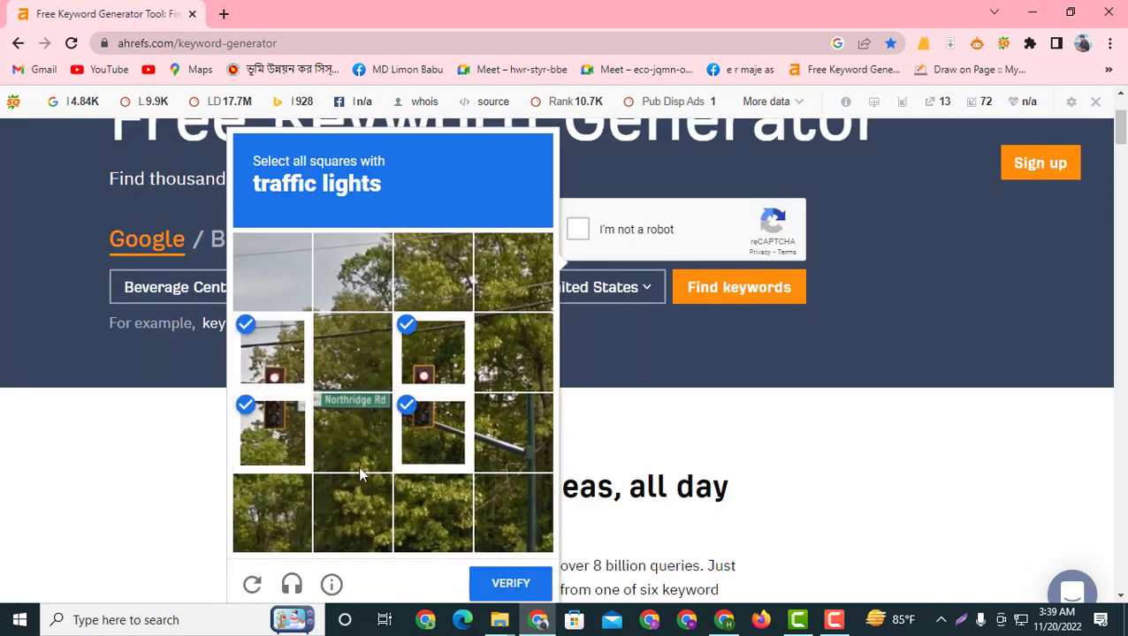
pyautogui.click(502, 576)
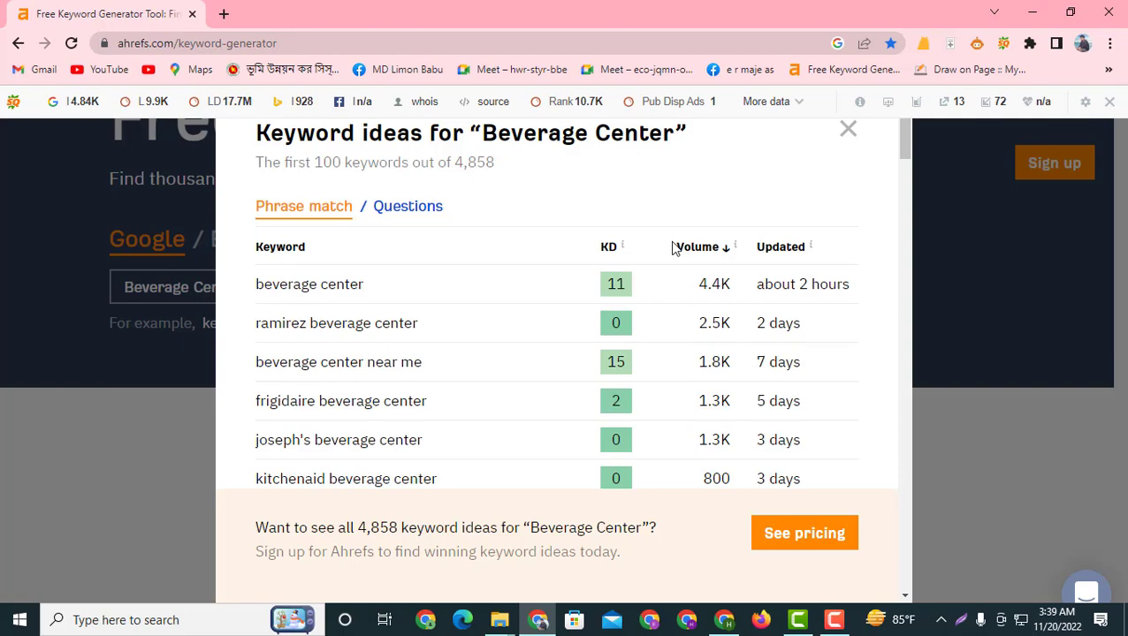
# Outline the KD and Volume column headers with red rectangles in a screen capture of the keyword ideas, and discard the capture
pyautogui.click(960, 621)
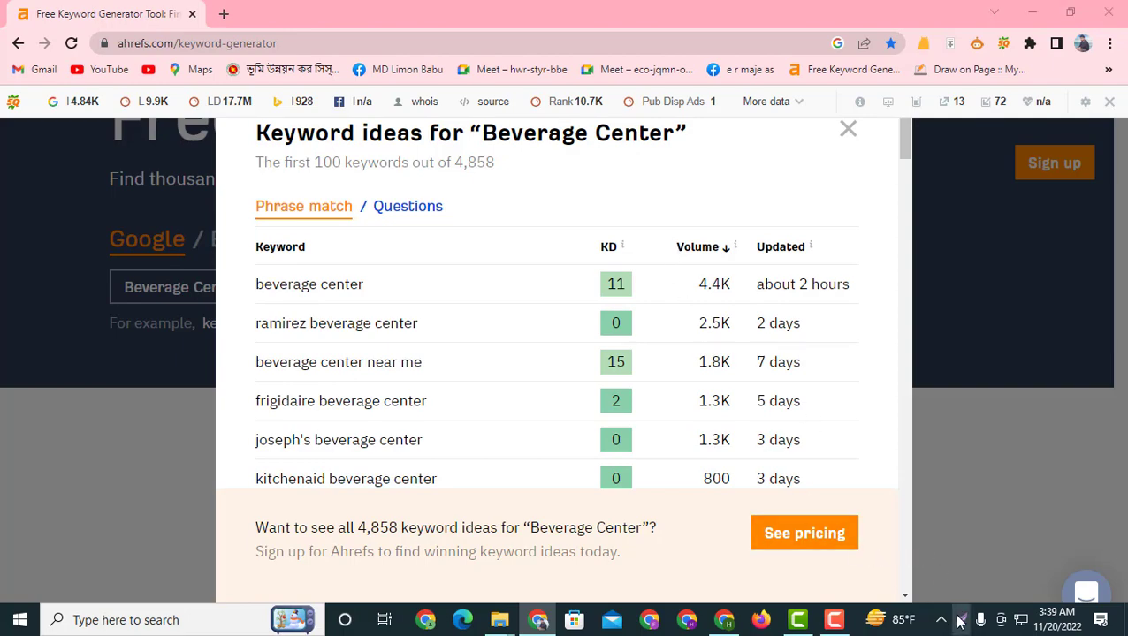
pyautogui.moveTo(242, 164)
pyautogui.mouseDown()
pyautogui.moveTo(428, 249)
pyautogui.moveTo(946, 578)
pyautogui.moveTo(957, 601)
pyautogui.mouseUp()
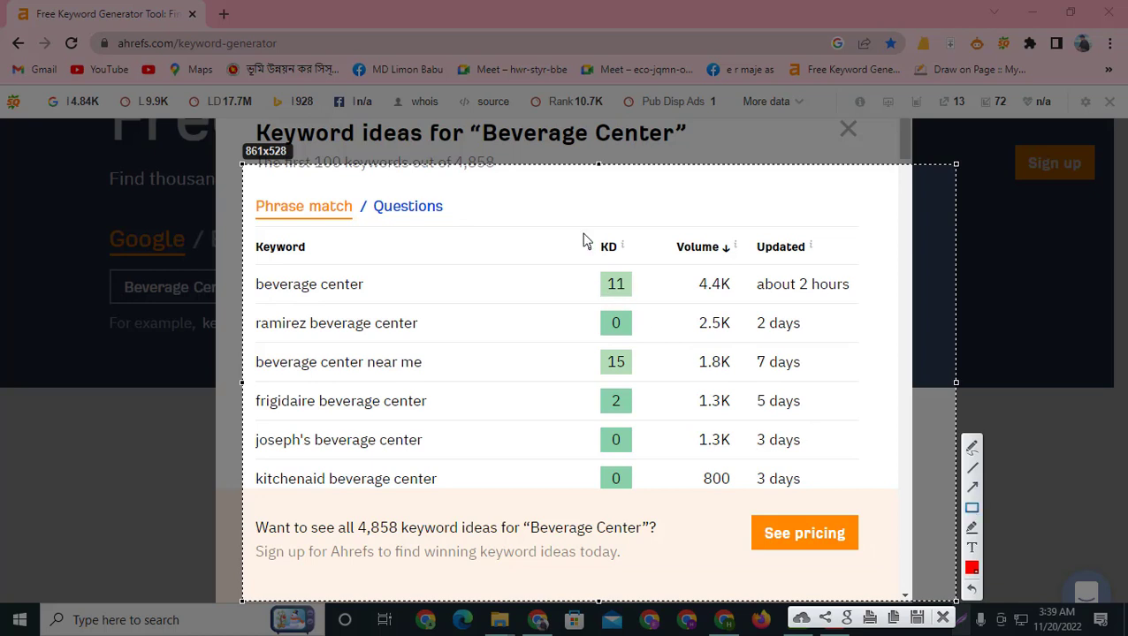
pyautogui.moveTo(571, 210); pyautogui.dragTo(648, 268)
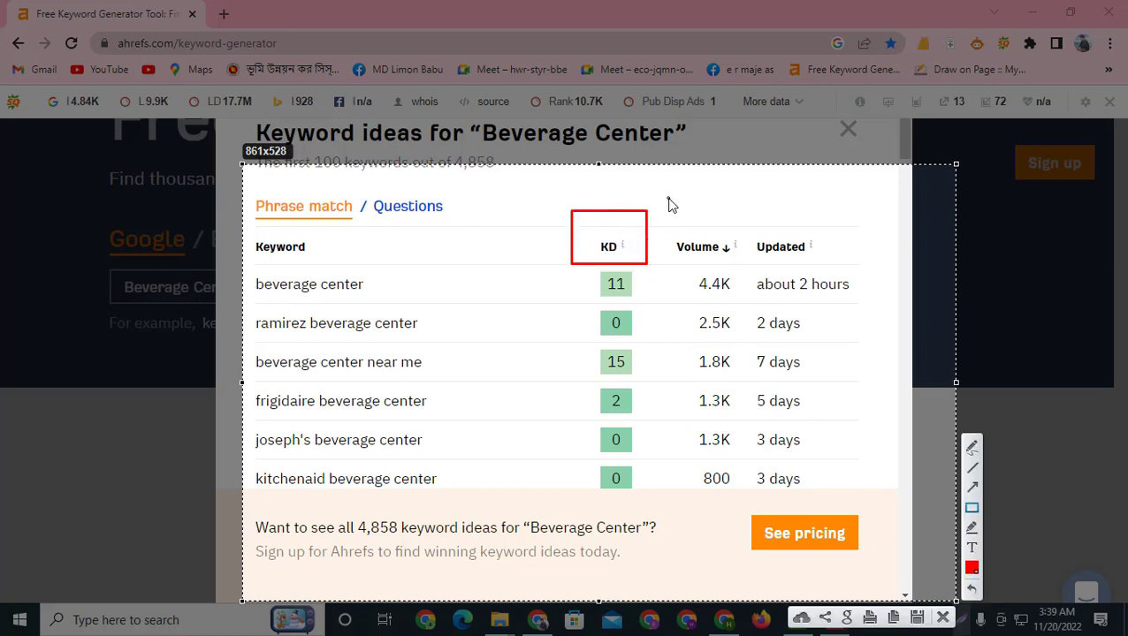
pyautogui.moveTo(668, 198)
pyautogui.mouseDown()
pyautogui.moveTo(732, 274)
pyautogui.moveTo(744, 265)
pyautogui.mouseUp()
pyautogui.click(972, 448)
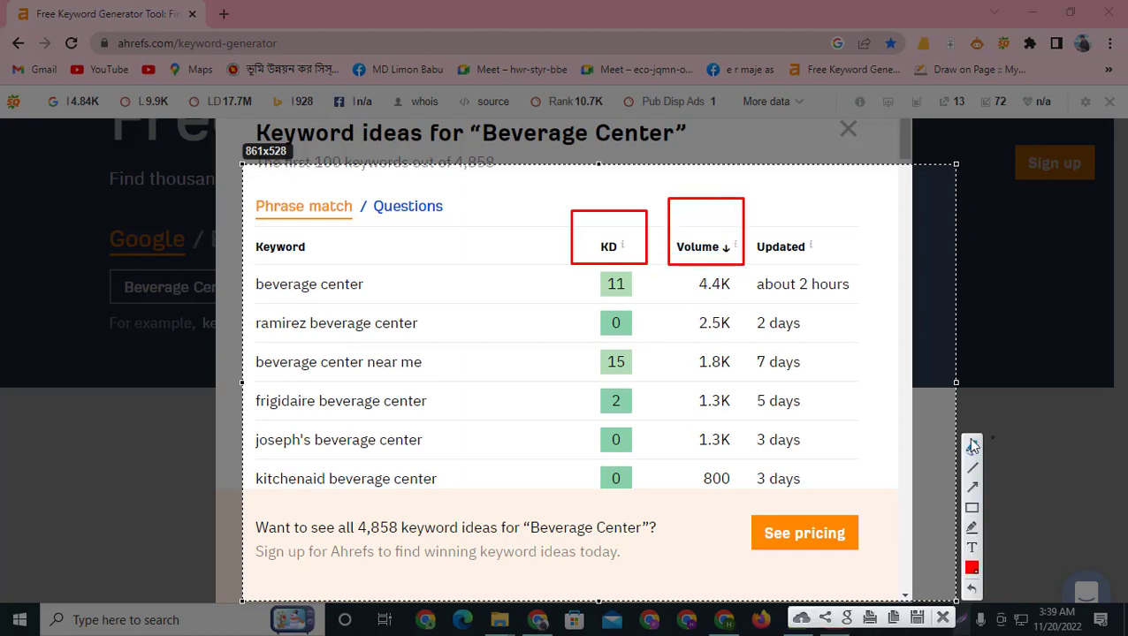
pyautogui.moveTo(582, 215); pyautogui.dragTo(625, 227)
pyautogui.click(941, 617)
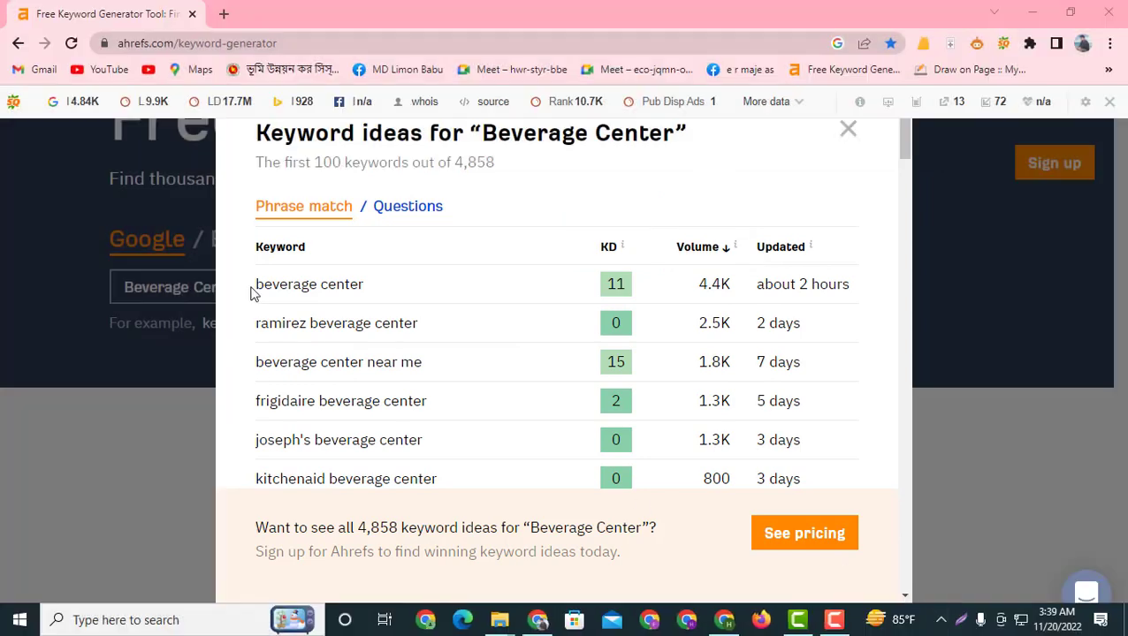
# Examine the KD and Volume of the keyword "beverage center" in the keyword ideas
pyautogui.moveTo(250, 293); pyautogui.dragTo(387, 295)
pyautogui.click(385, 296)
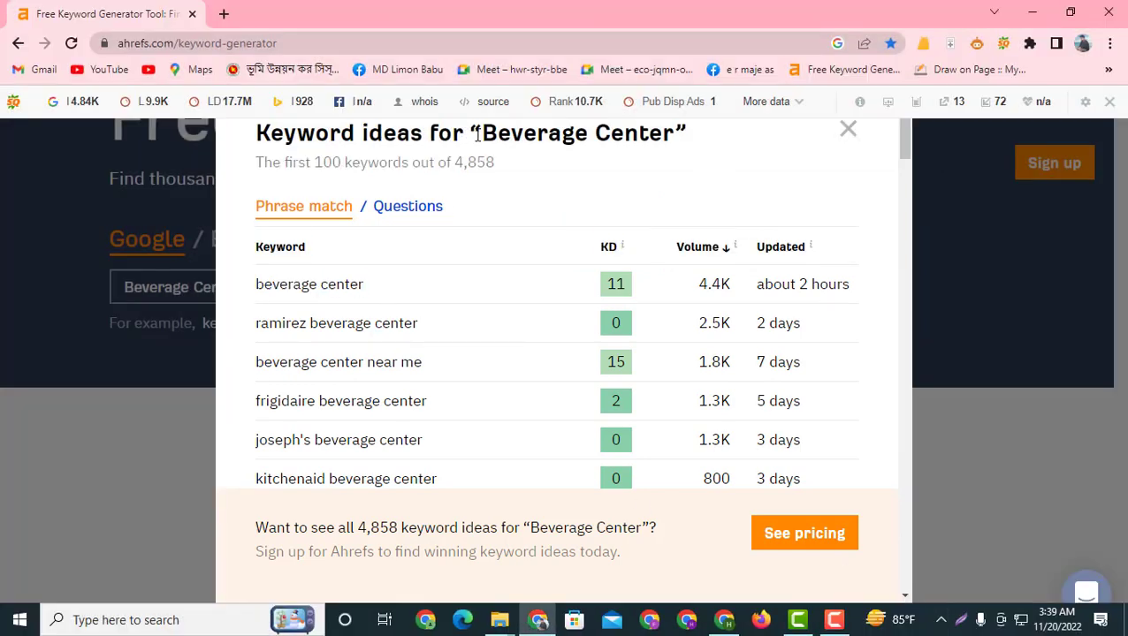
pyautogui.moveTo(592, 289); pyautogui.dragTo(632, 285)
pyautogui.click(565, 292)
pyautogui.moveTo(715, 292); pyautogui.dragTo(733, 297)
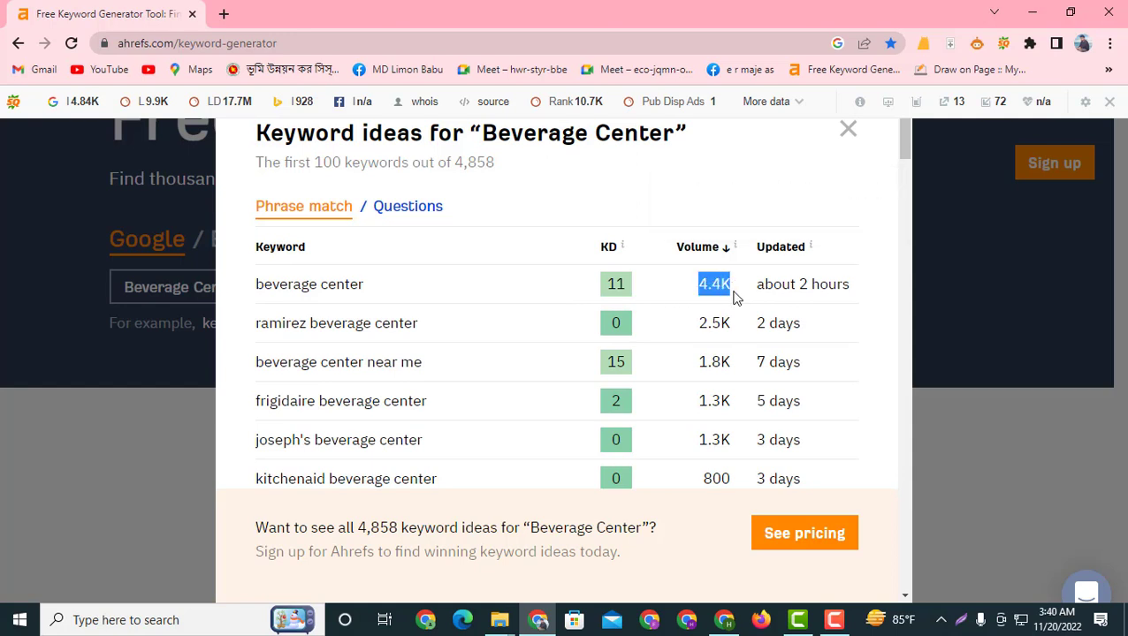
pyautogui.click(633, 294)
pyautogui.moveTo(633, 294)
pyautogui.mouseDown()
pyautogui.moveTo(594, 294)
pyautogui.moveTo(637, 294)
pyautogui.mouseUp()
pyautogui.click(534, 287)
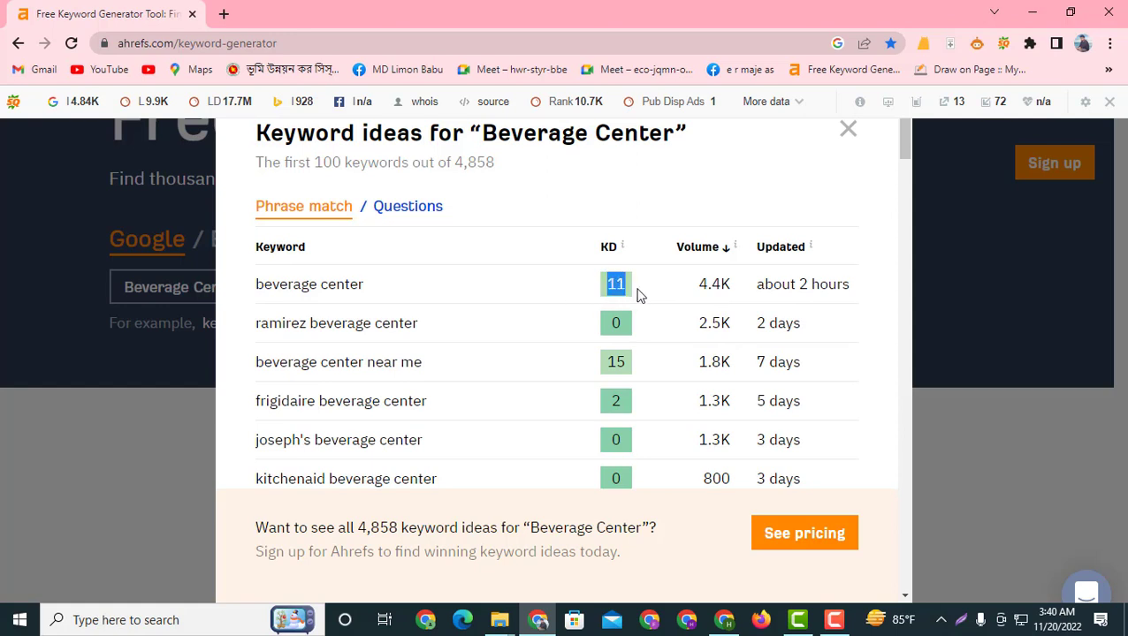
# Examine the KD and Volume of the keyword "ramirez beverage center" in the keyword ideas
pyautogui.click(435, 350)
pyautogui.moveTo(595, 327); pyautogui.dragTo(731, 323)
pyautogui.click(655, 328)
pyautogui.click(677, 329)
# Copy the keyword "ramirez beverage center" and search Google for it in a new tab
pyautogui.moveTo(445, 336); pyautogui.dragTo(255, 325)
pyautogui.rightClick(256, 324)
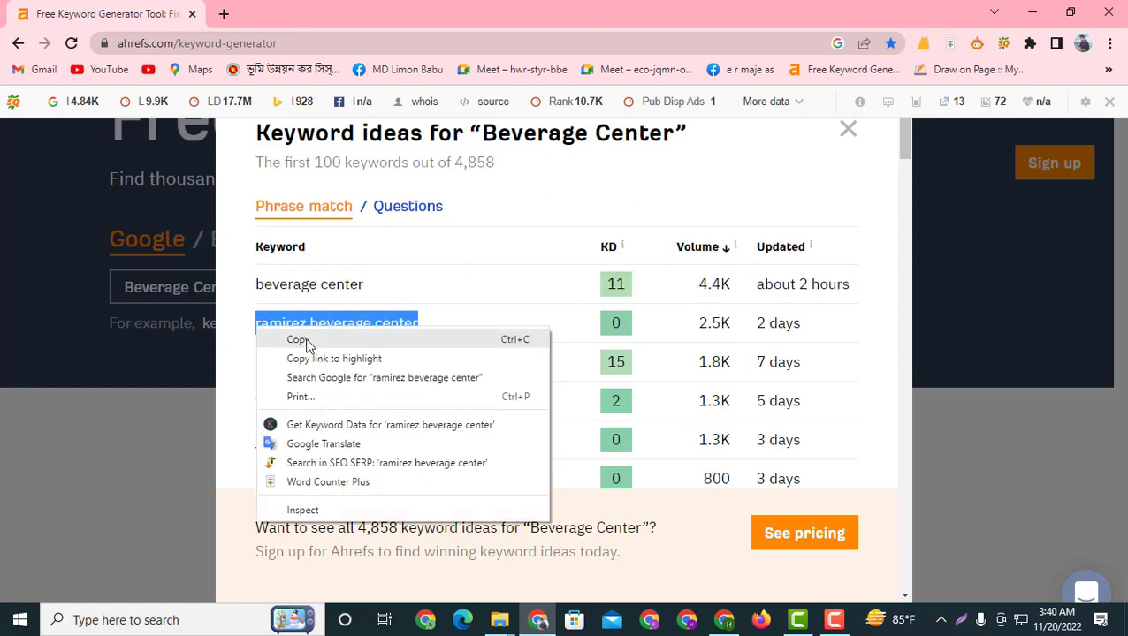
pyautogui.click(301, 340)
pyautogui.click(224, 15)
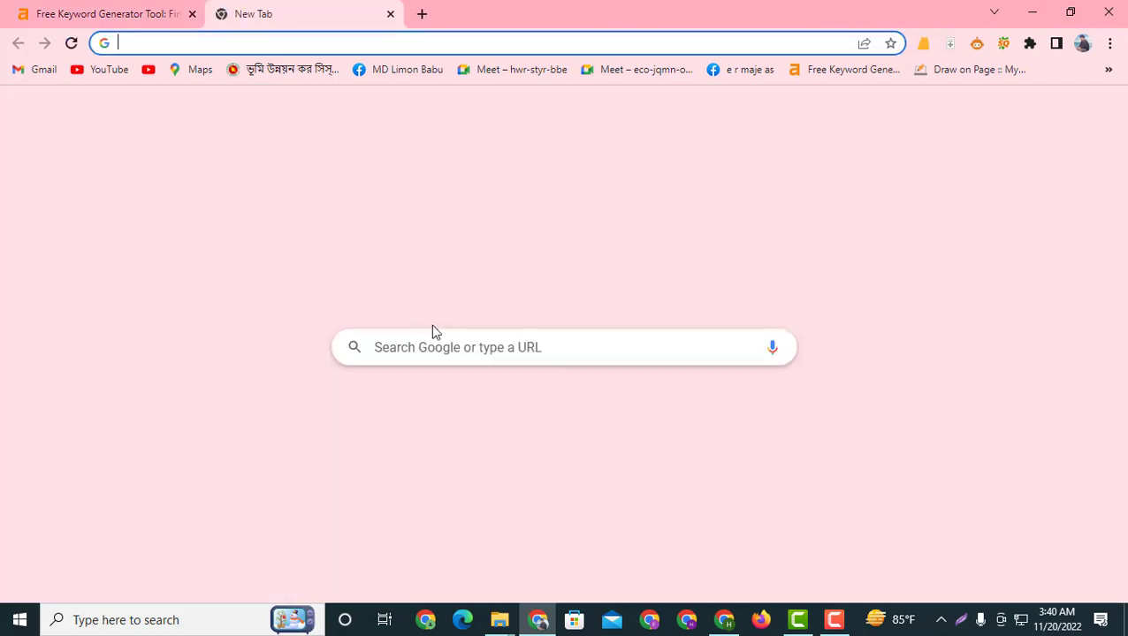
pyautogui.click(453, 338)
pyautogui.rightClick(454, 339)
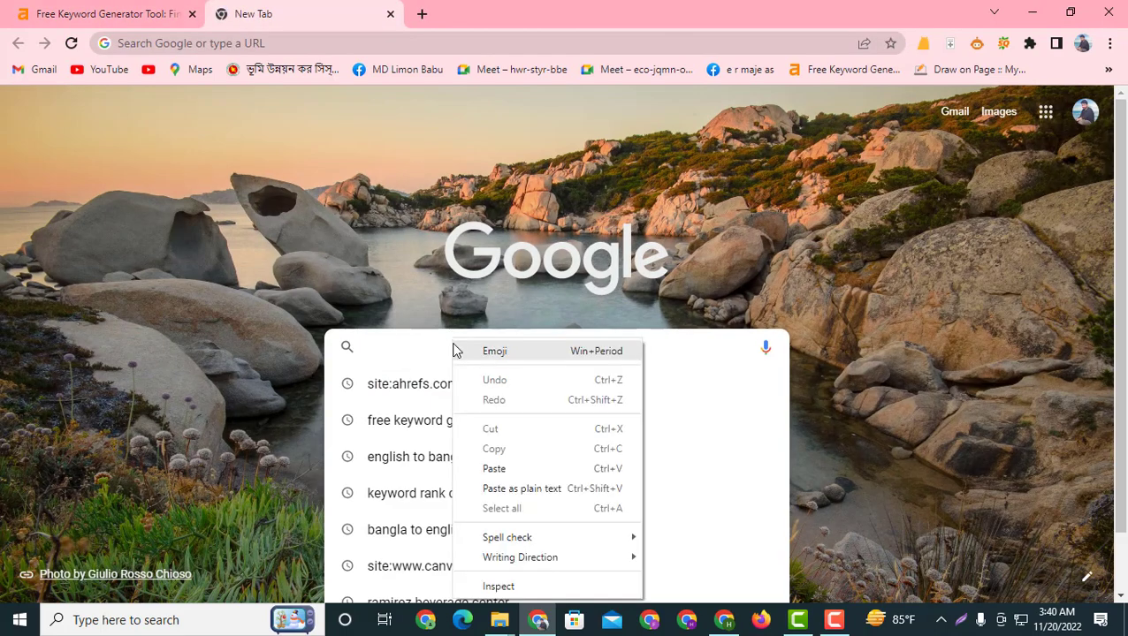
pyautogui.click(495, 466)
pyautogui.press('Return')
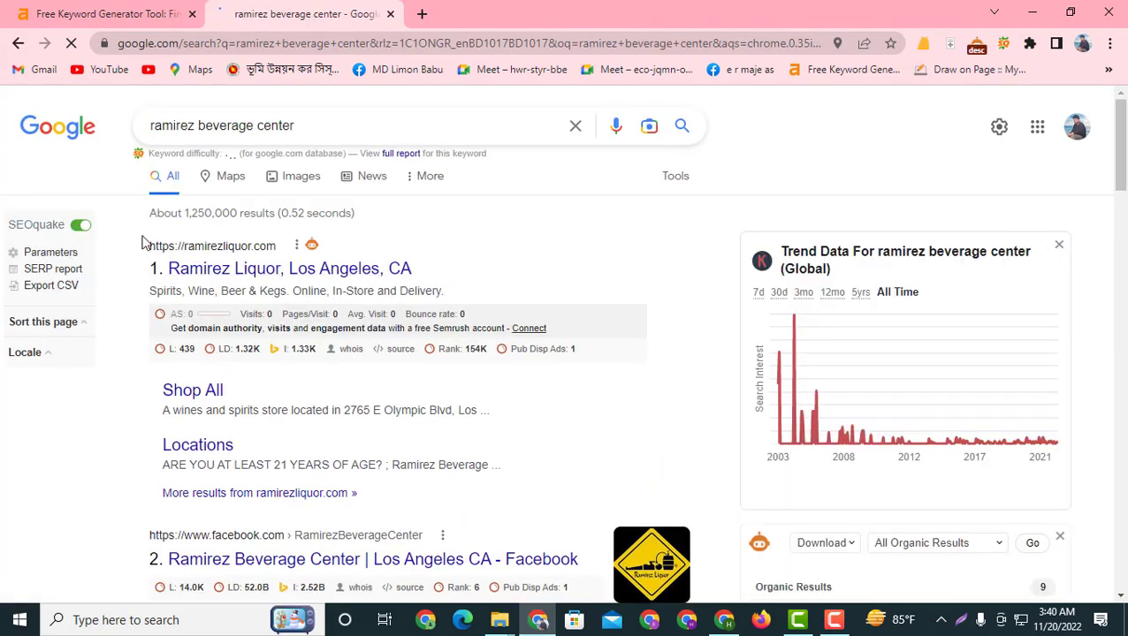
# Look through the web and image results for "ramirez beverage center" and open the ramirezliquor.com result
pyautogui.moveTo(144, 244); pyautogui.dragTo(451, 270)
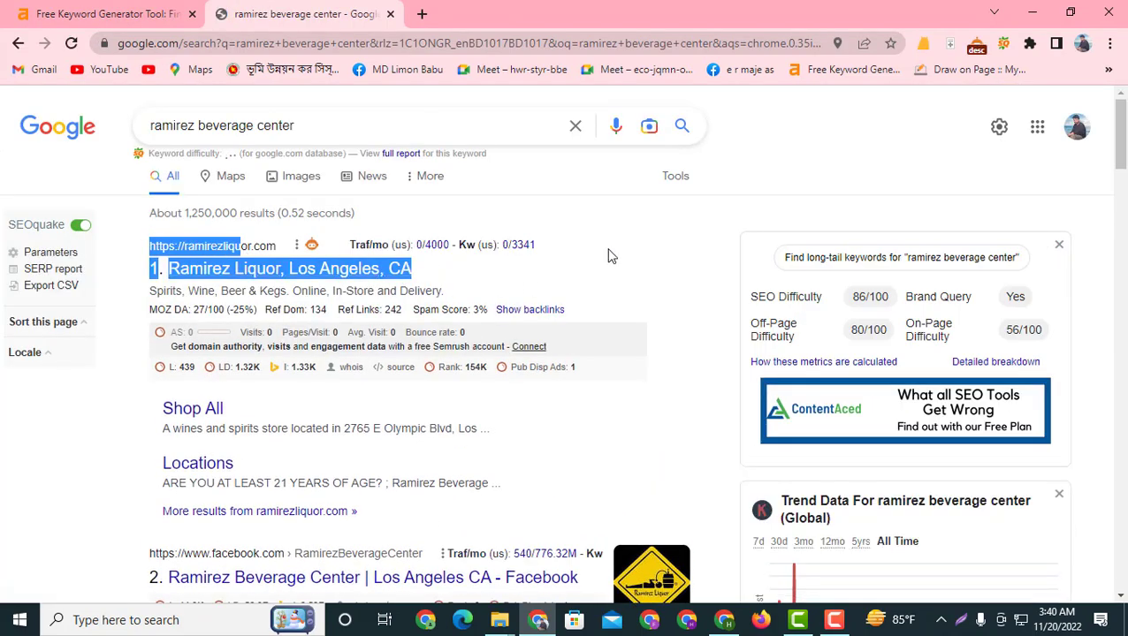
pyautogui.click(500, 274)
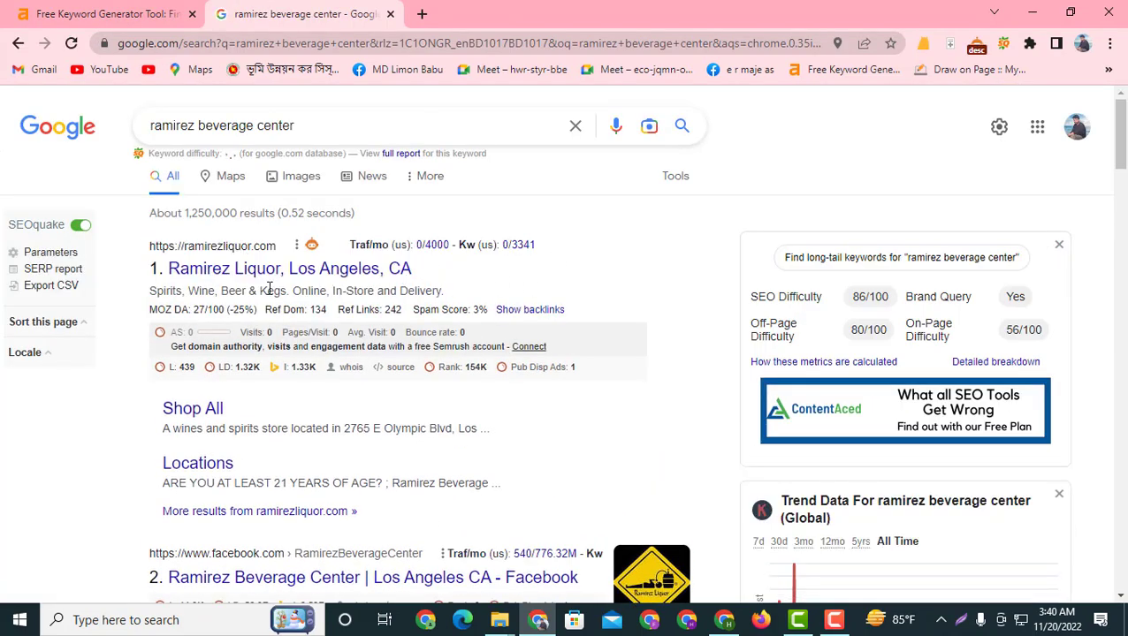
pyautogui.click(292, 181)
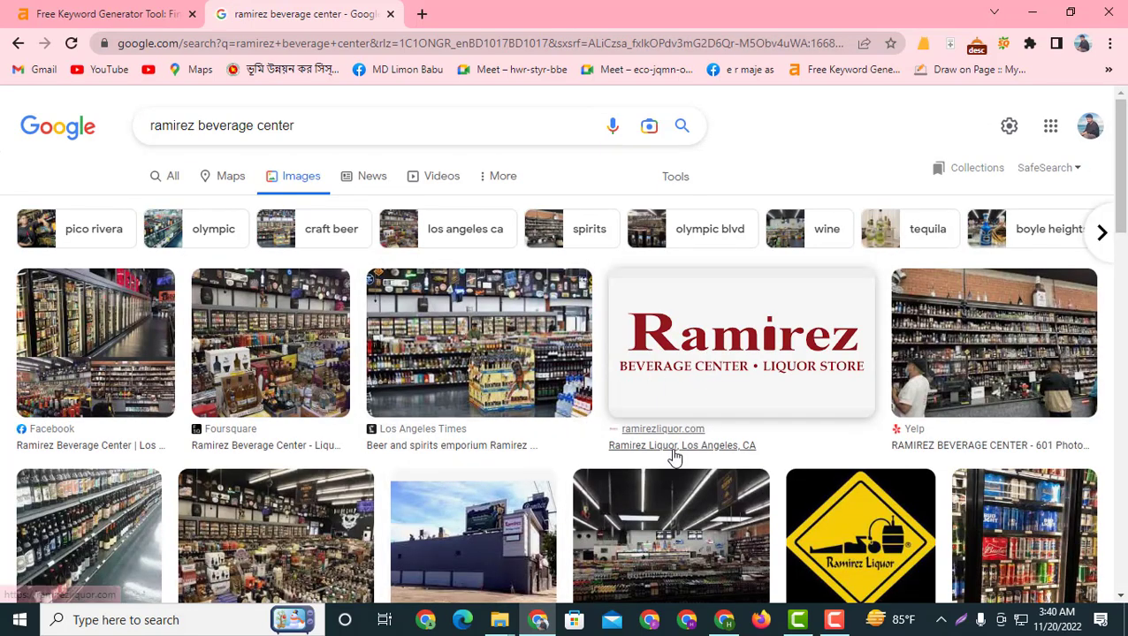
pyautogui.scroll(-1, 793, 504)
pyautogui.scroll(-5, 612, 480)
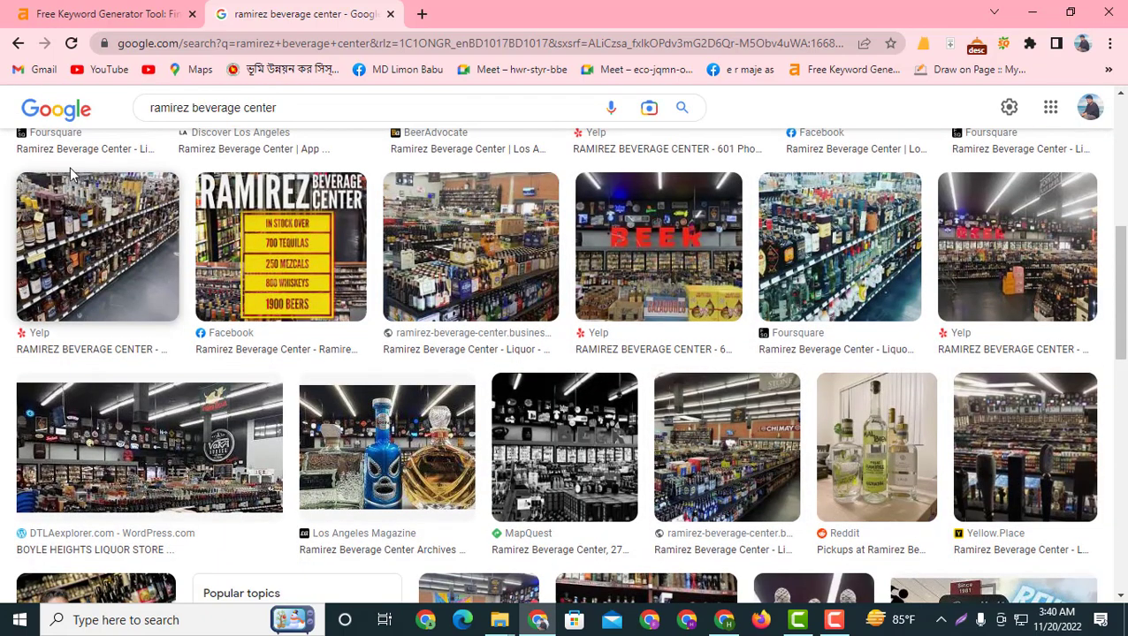
pyautogui.click(16, 44)
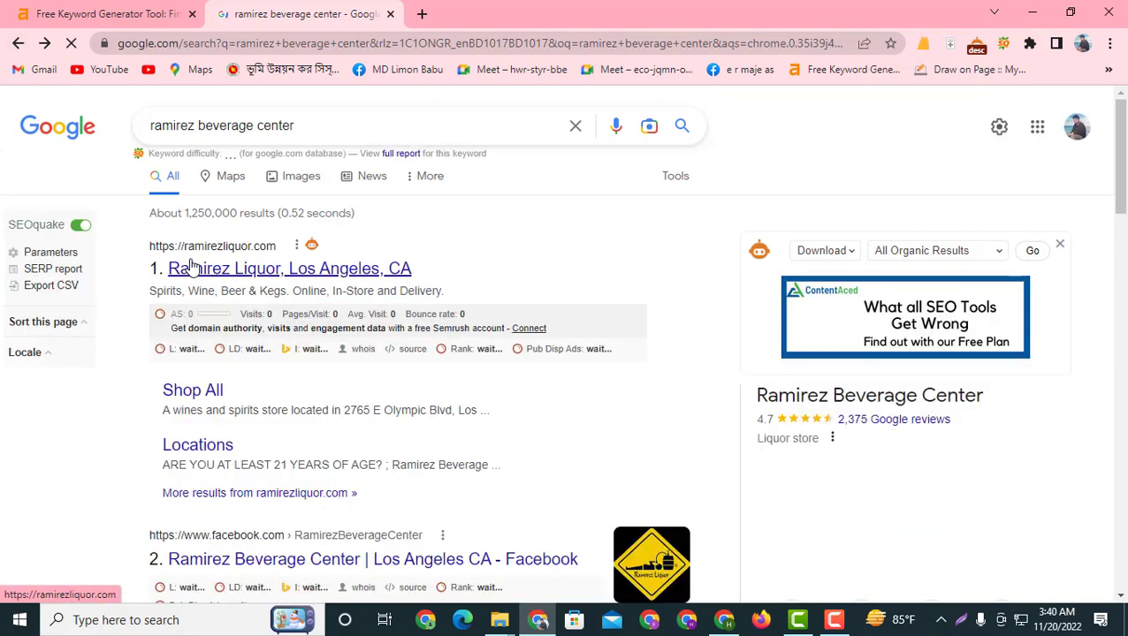
pyautogui.click(181, 263)
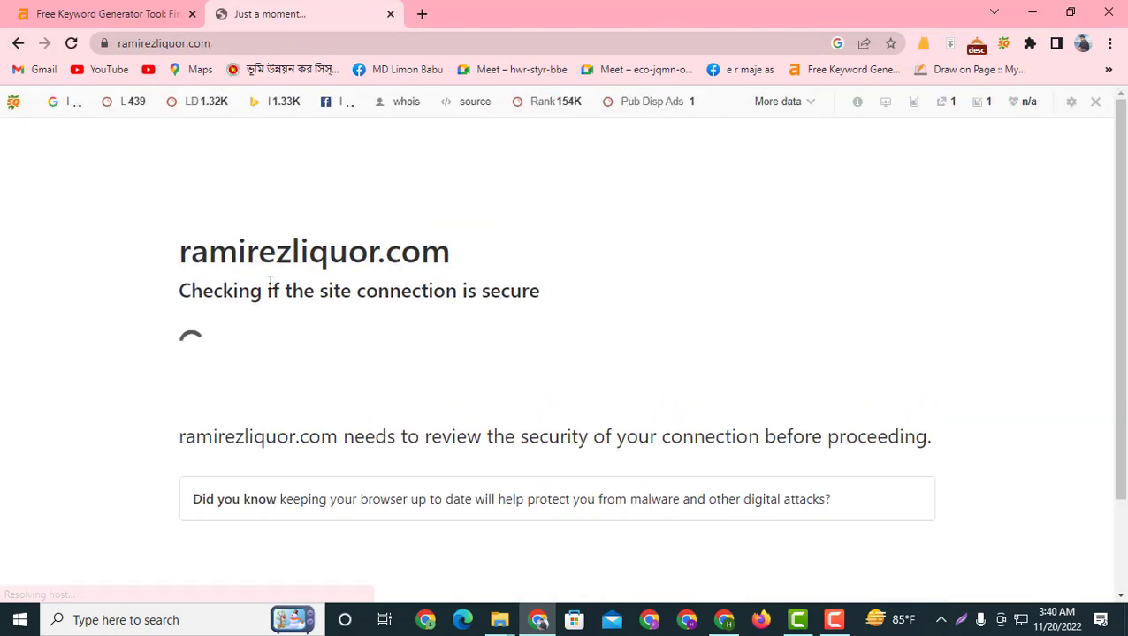
pyautogui.doubleClick(468, 268)
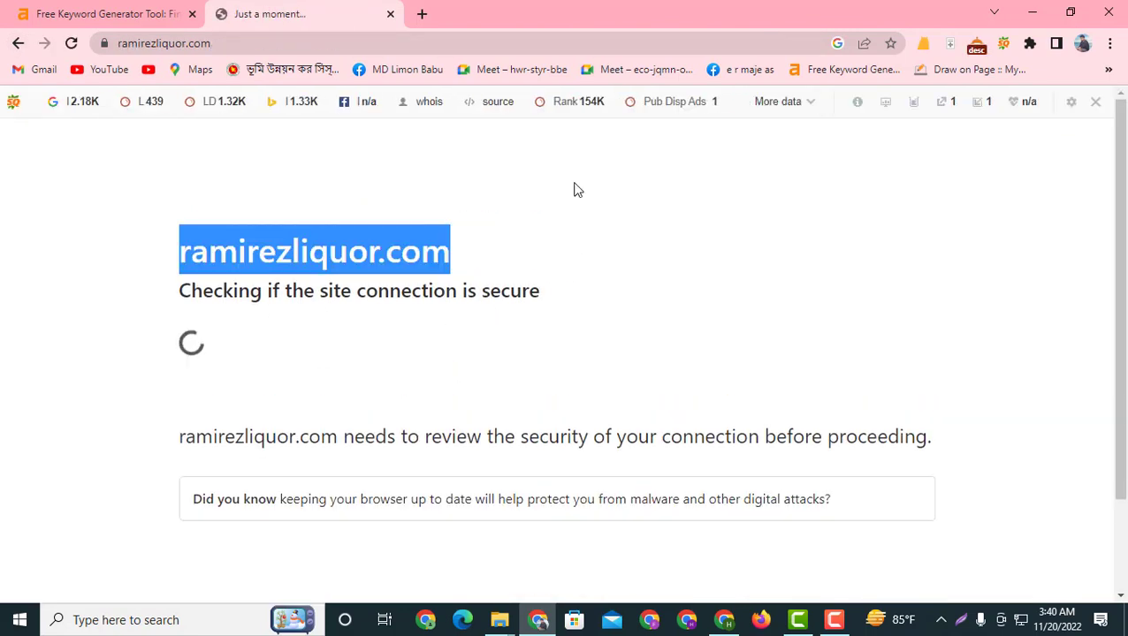
# Return to the Ahrefs keyword ideas and examine the KD and Volume of "beverage center near me"
pyautogui.click(60, 9)
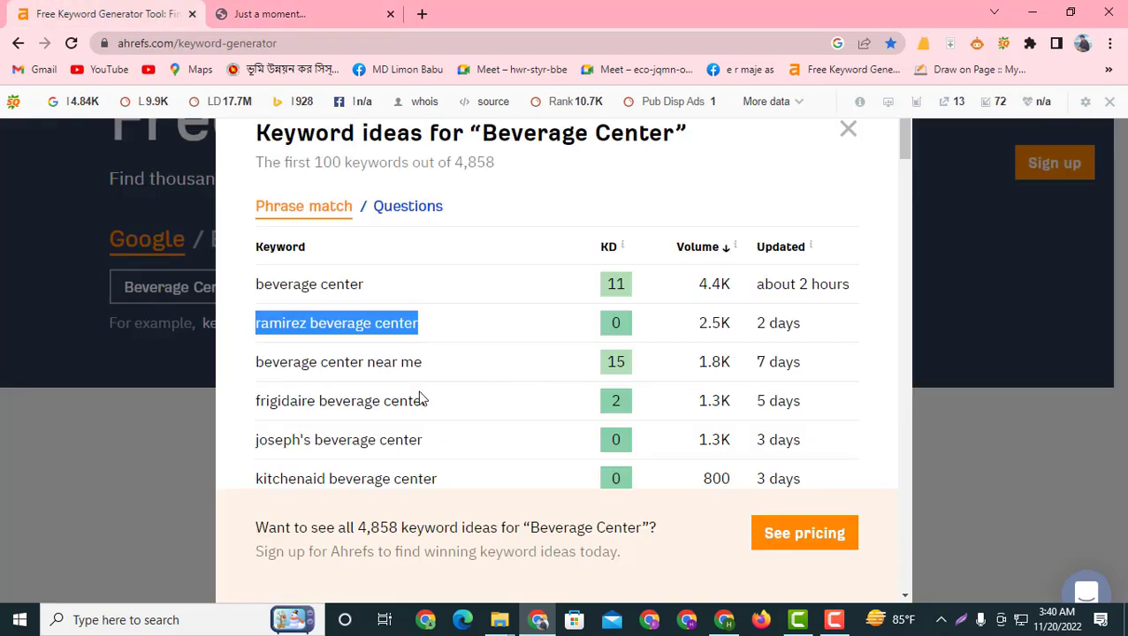
pyautogui.moveTo(252, 365)
pyautogui.mouseDown()
pyautogui.moveTo(410, 365)
pyautogui.moveTo(453, 377)
pyautogui.moveTo(259, 369)
pyautogui.mouseUp()
pyautogui.click(456, 375)
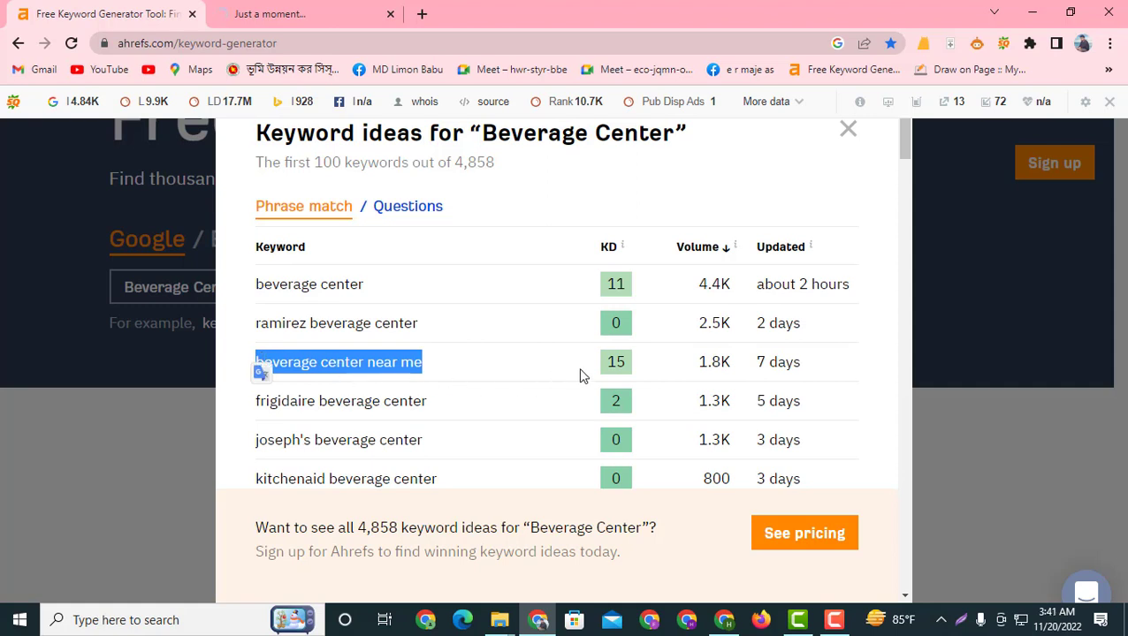
pyautogui.moveTo(602, 361); pyautogui.dragTo(629, 365)
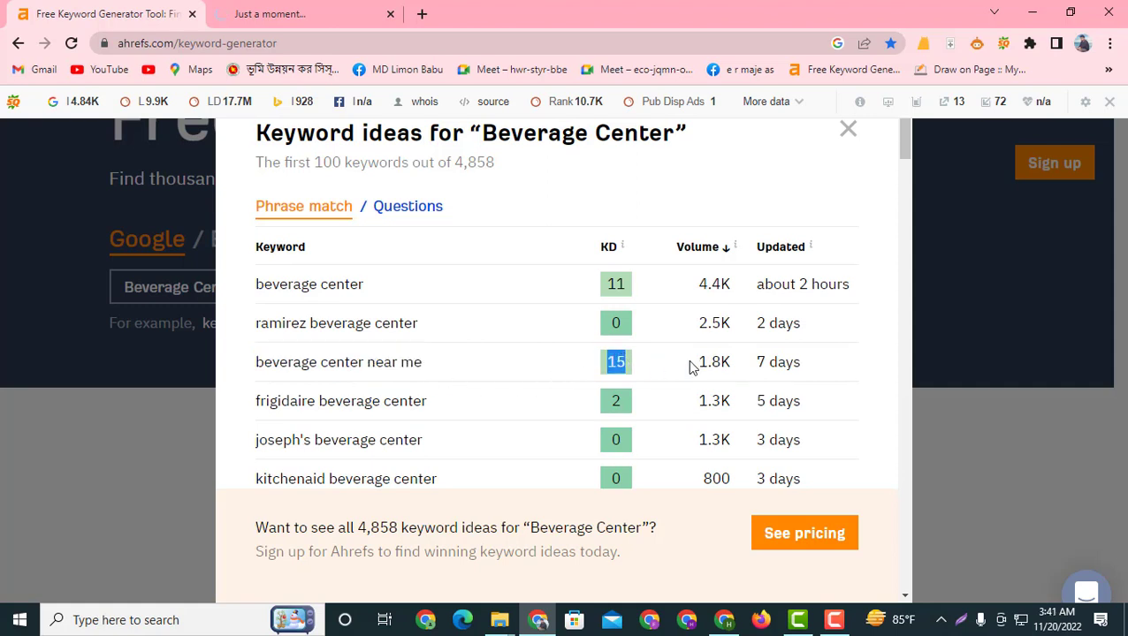
pyautogui.moveTo(697, 362); pyautogui.dragTo(728, 364)
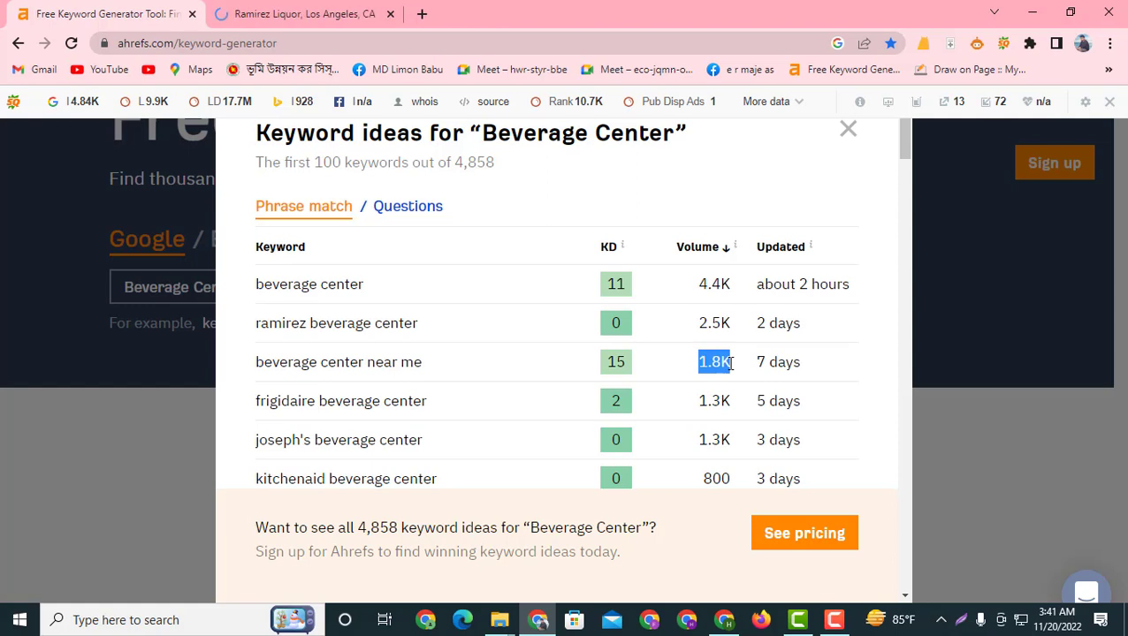
# Copy the keyword "beverage center" from the keyword ideas and switch to the Shopify product page
pyautogui.moveTo(410, 284); pyautogui.dragTo(255, 284)
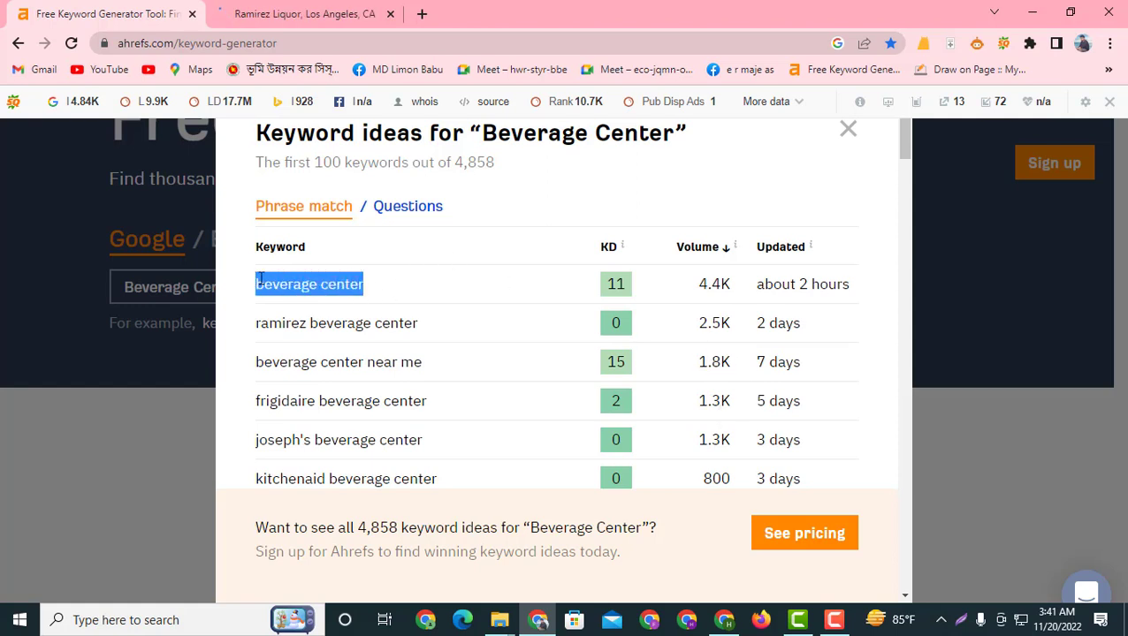
pyautogui.rightClick(257, 282)
pyautogui.click(299, 293)
pyautogui.click(1032, 12)
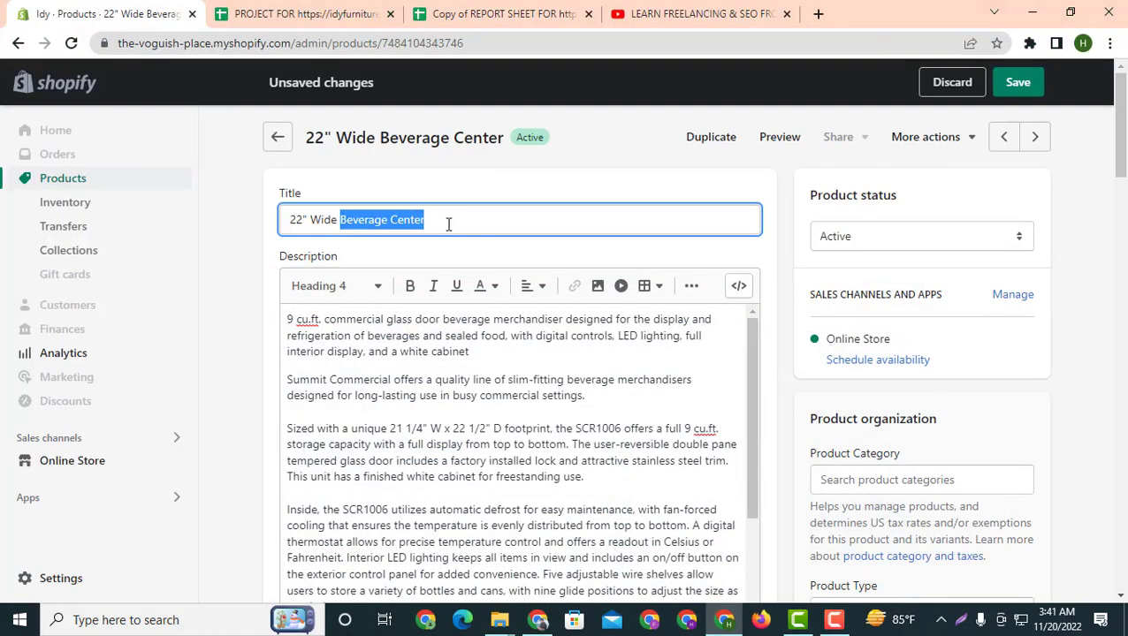
# Check the product's title and description for the keyword "Beverage Center"
pyautogui.moveTo(448, 224); pyautogui.dragTo(341, 220)
pyautogui.click(442, 336)
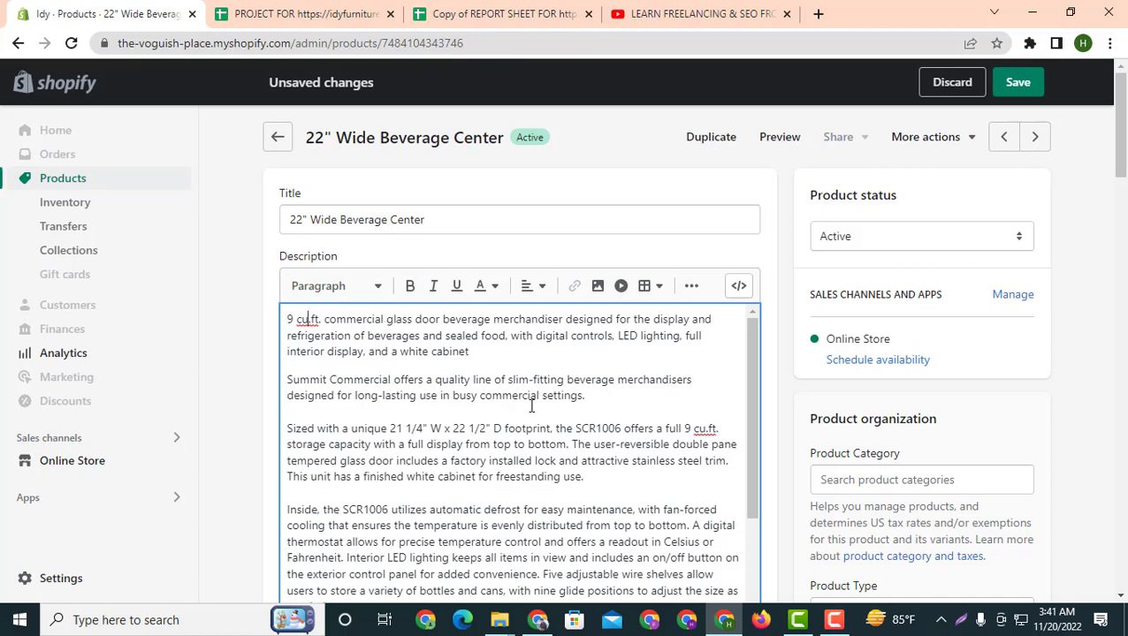
pyautogui.moveTo(378, 137)
pyautogui.mouseDown()
pyautogui.moveTo(500, 146)
pyautogui.moveTo(383, 158)
pyautogui.mouseUp()
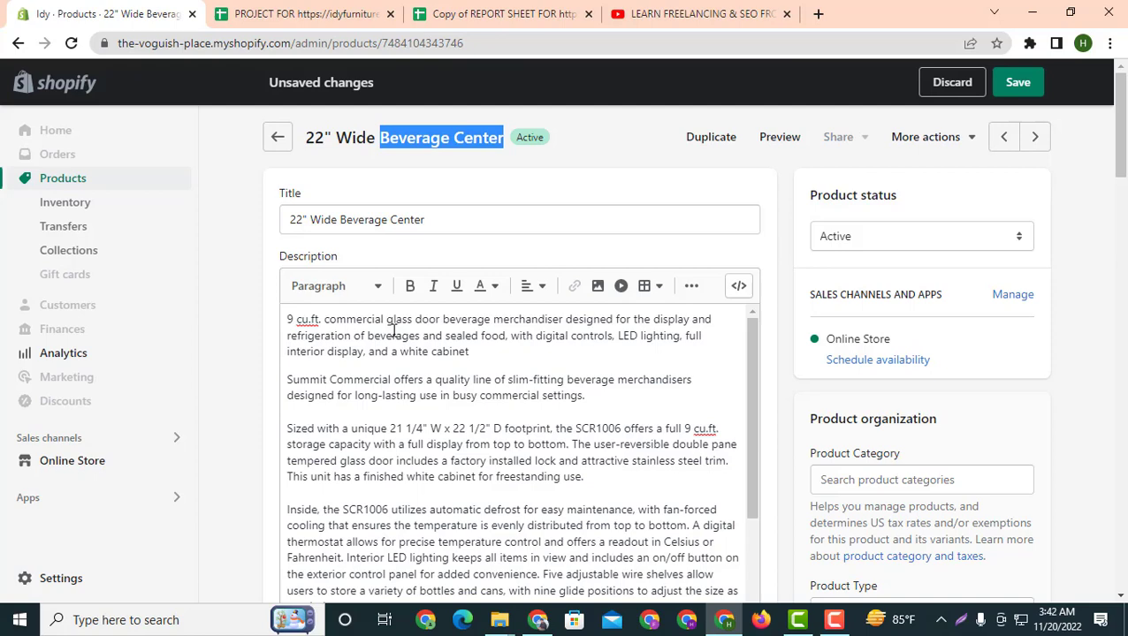
pyautogui.click(403, 495)
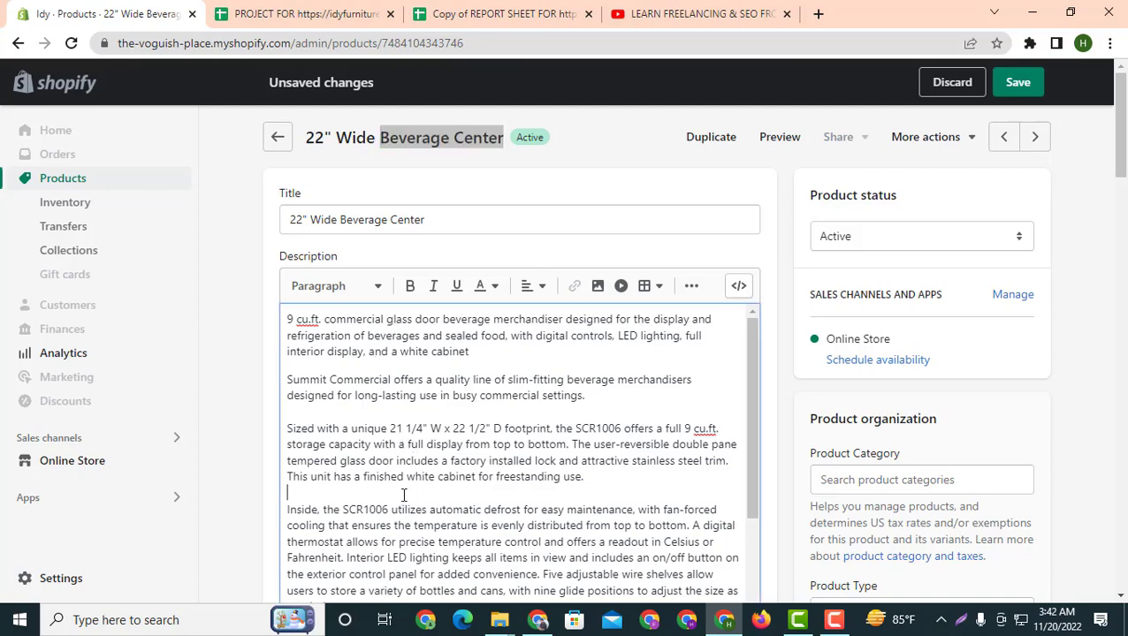
pyautogui.scroll(-5, 403, 495)
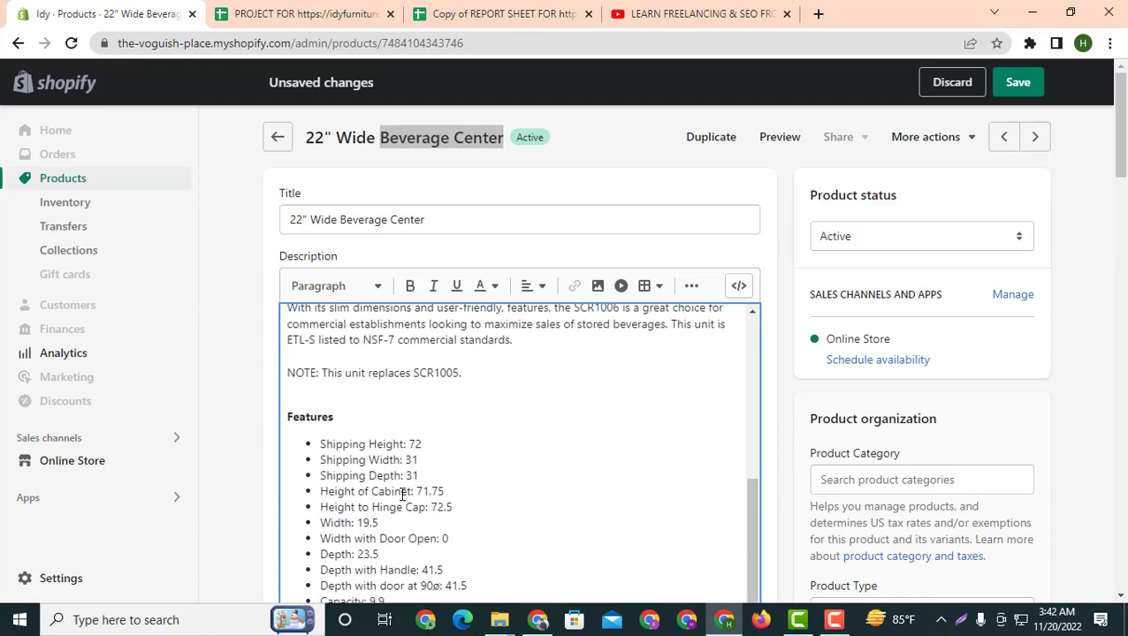
pyautogui.scroll(3, 403, 495)
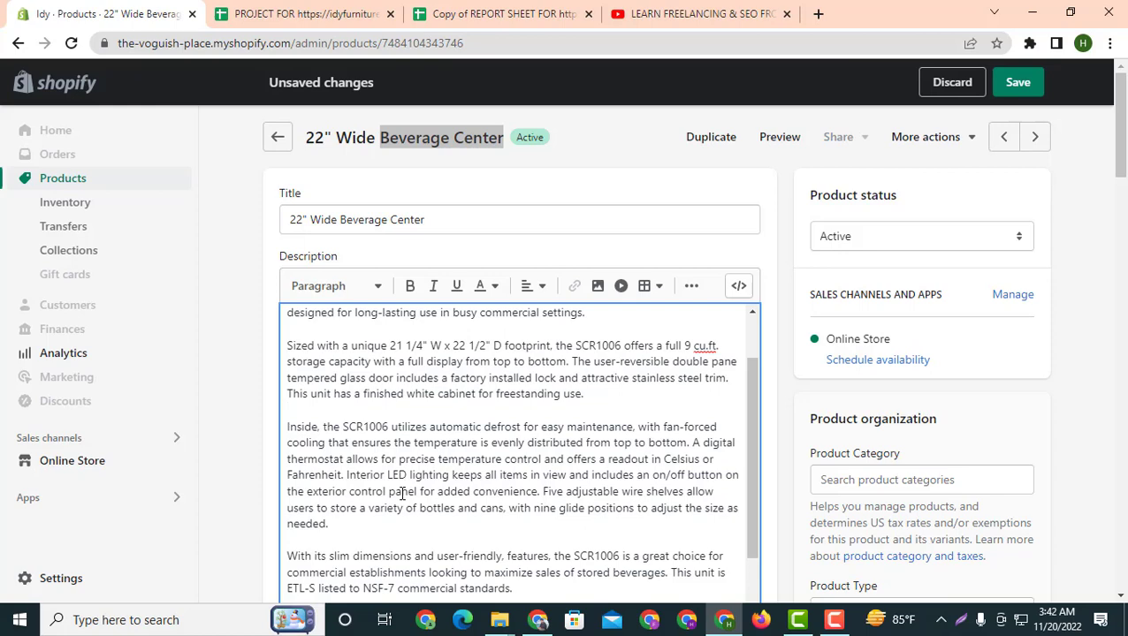
pyautogui.scroll(2, 518, 486)
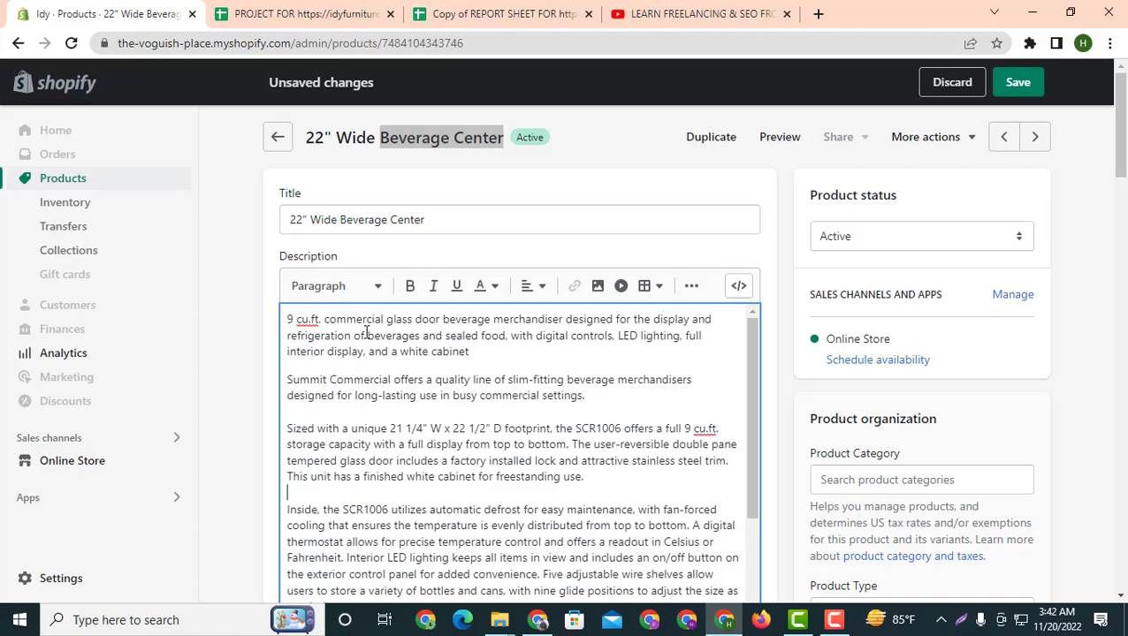
# Insert "center" after "beverage" in the first sentence of the product description
pyautogui.click(492, 319)
pyautogui.write('ce')
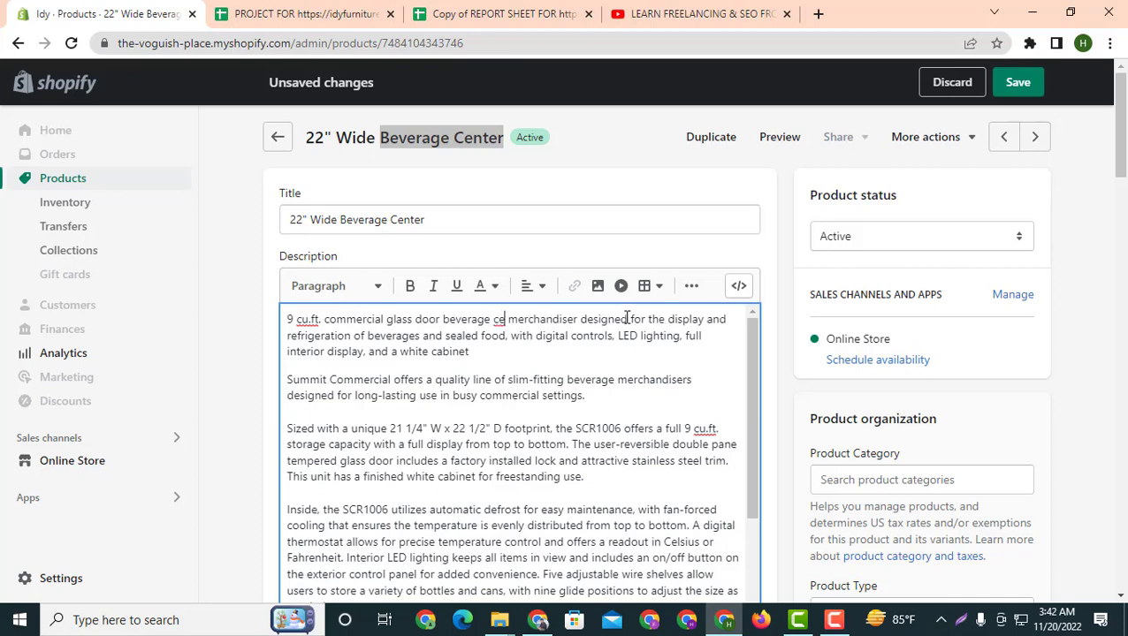
pyautogui.write('nter')
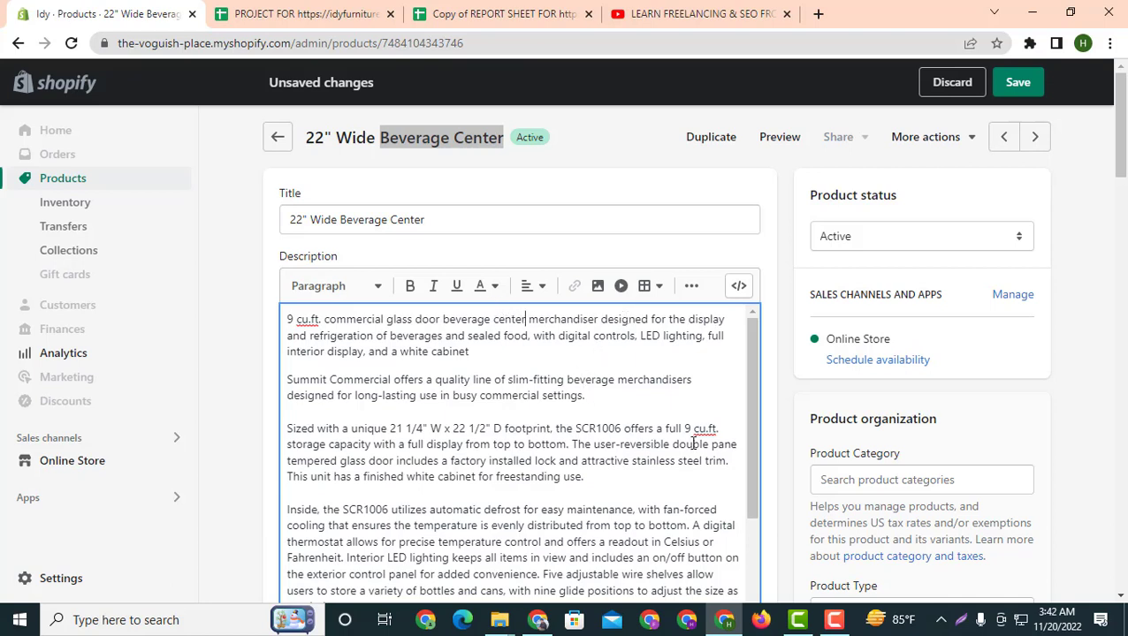
# Read through the rest of the product description for other places to use the keyword
pyautogui.scroll(-3, 570, 440)
pyautogui.scroll(-2, 571, 440)
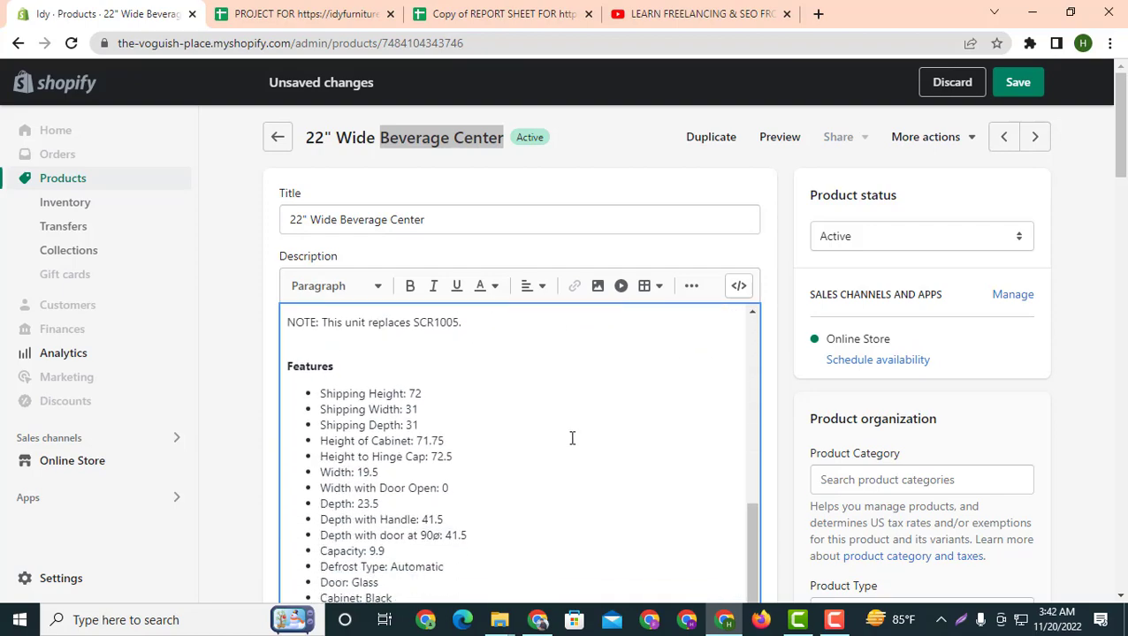
pyautogui.scroll(-2, 517, 438)
pyautogui.scroll(5, 508, 416)
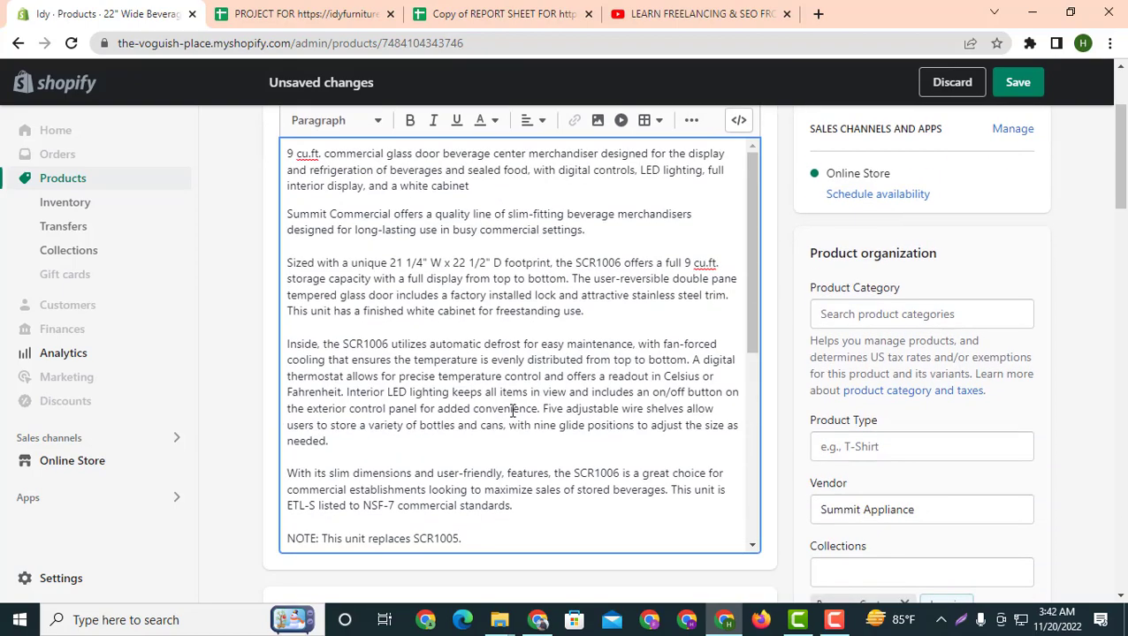
pyautogui.scroll(3, 644, 262)
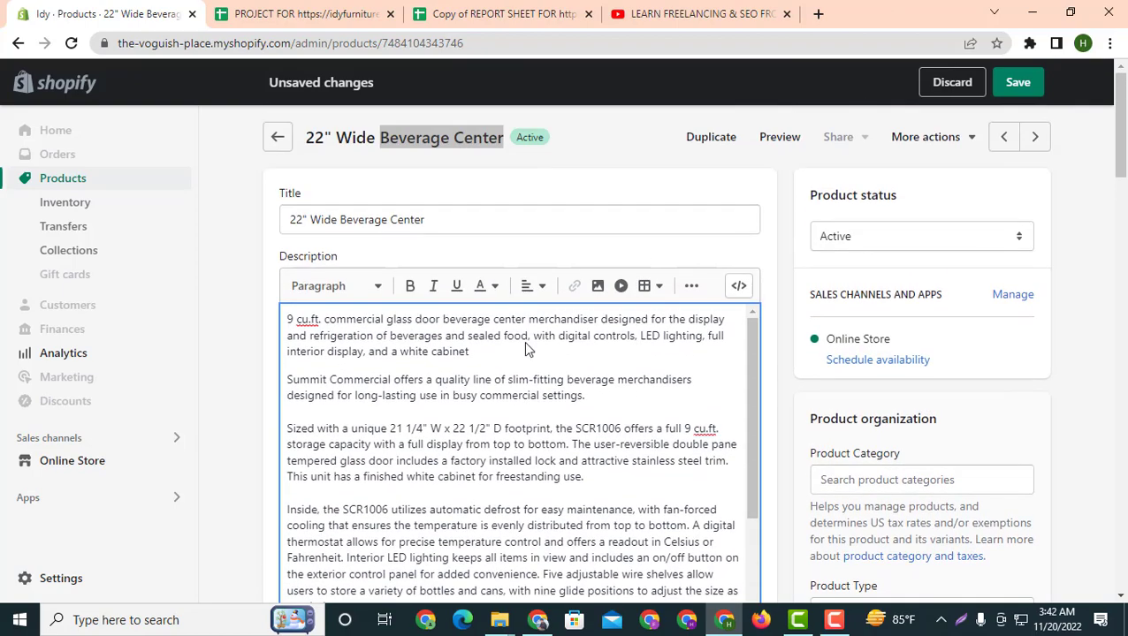
pyautogui.scroll(-1, 478, 416)
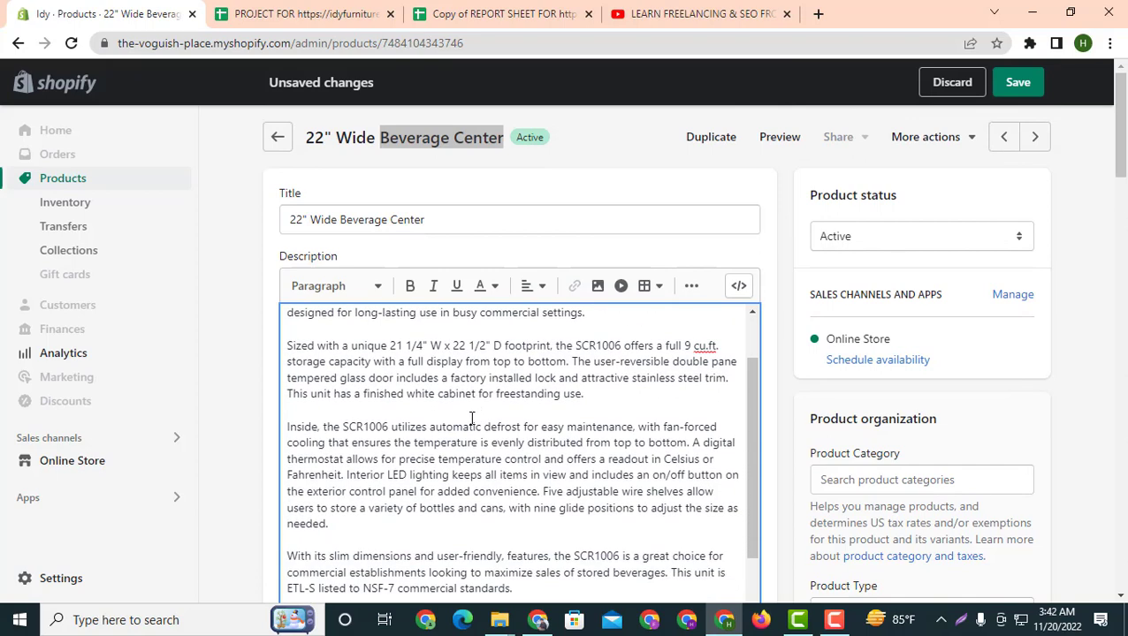
pyautogui.scroll(1, 472, 418)
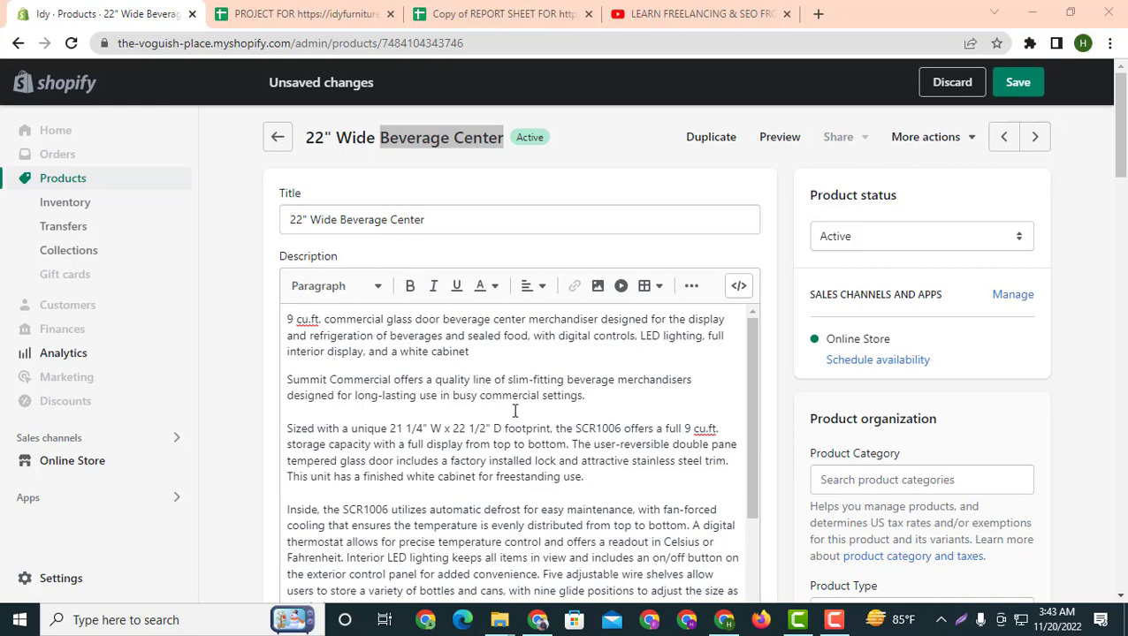
pyautogui.scroll(-1, 567, 422)
pyautogui.scroll(1, 567, 406)
# Start inserting a link on the word "beverage" in the description's Summit Commercial sentence
pyautogui.moveTo(567, 380); pyautogui.dragTo(616, 381)
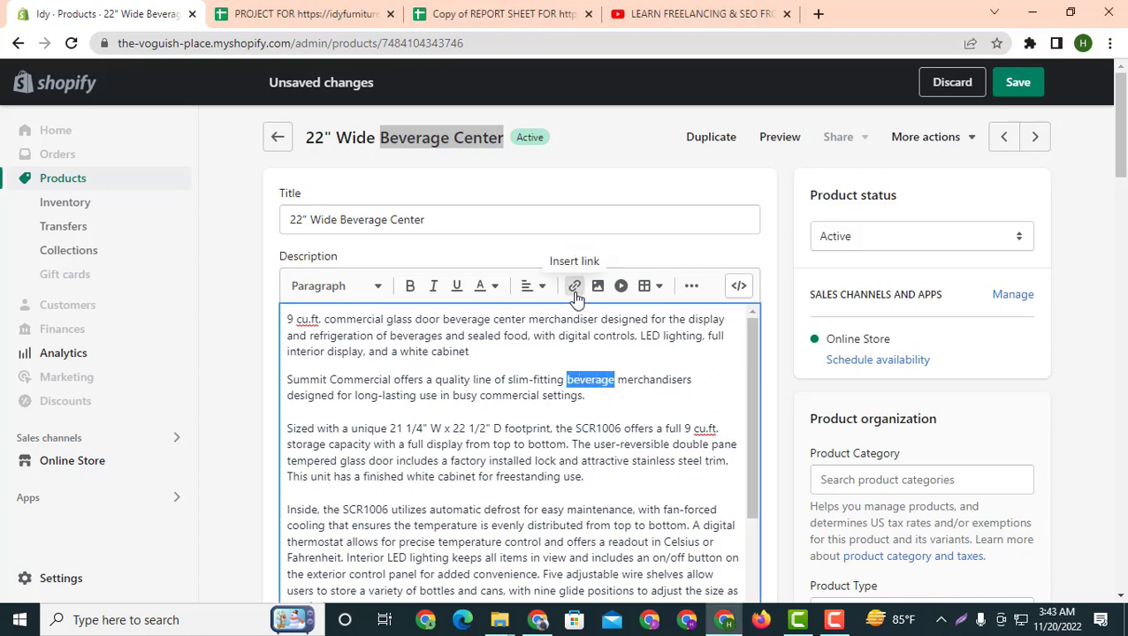
pyautogui.click(574, 290)
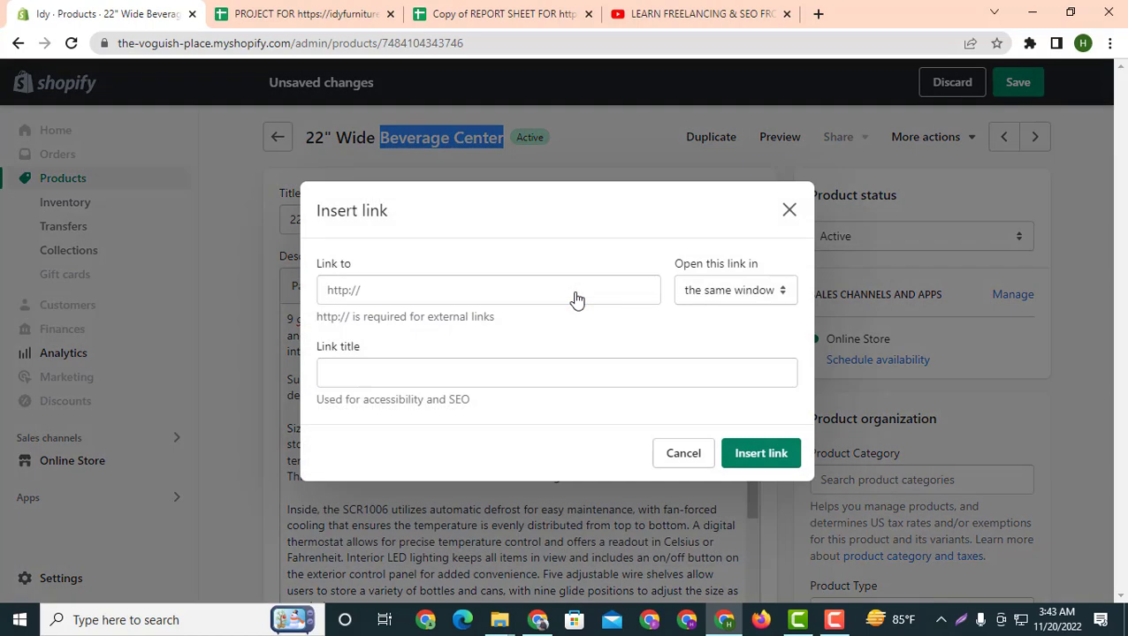
pyautogui.click(387, 302)
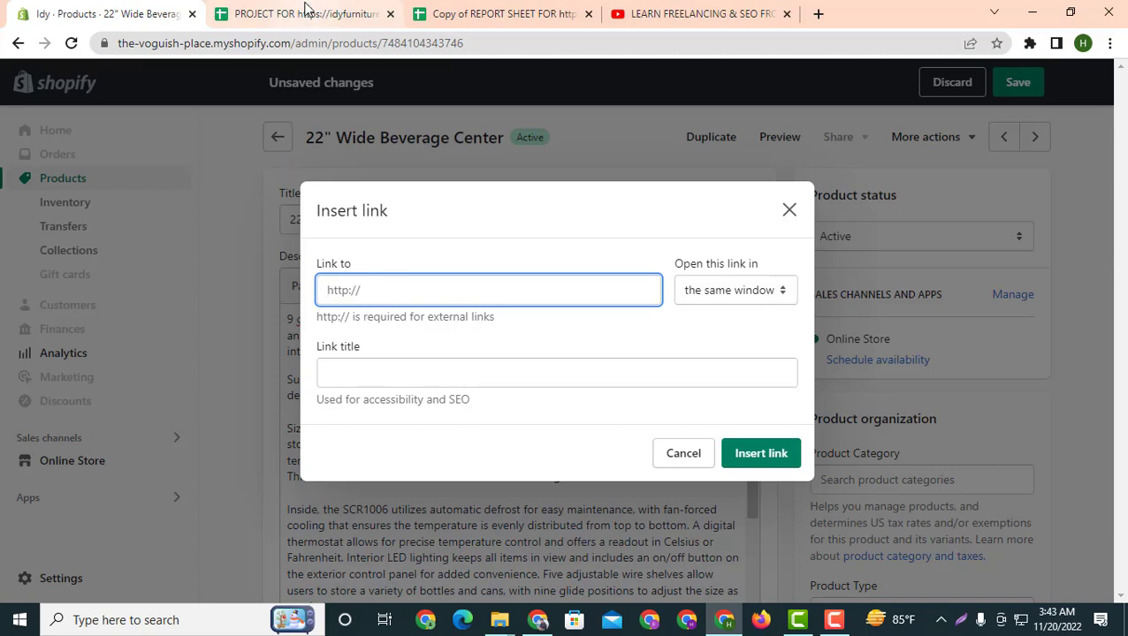
pyautogui.click(305, 11)
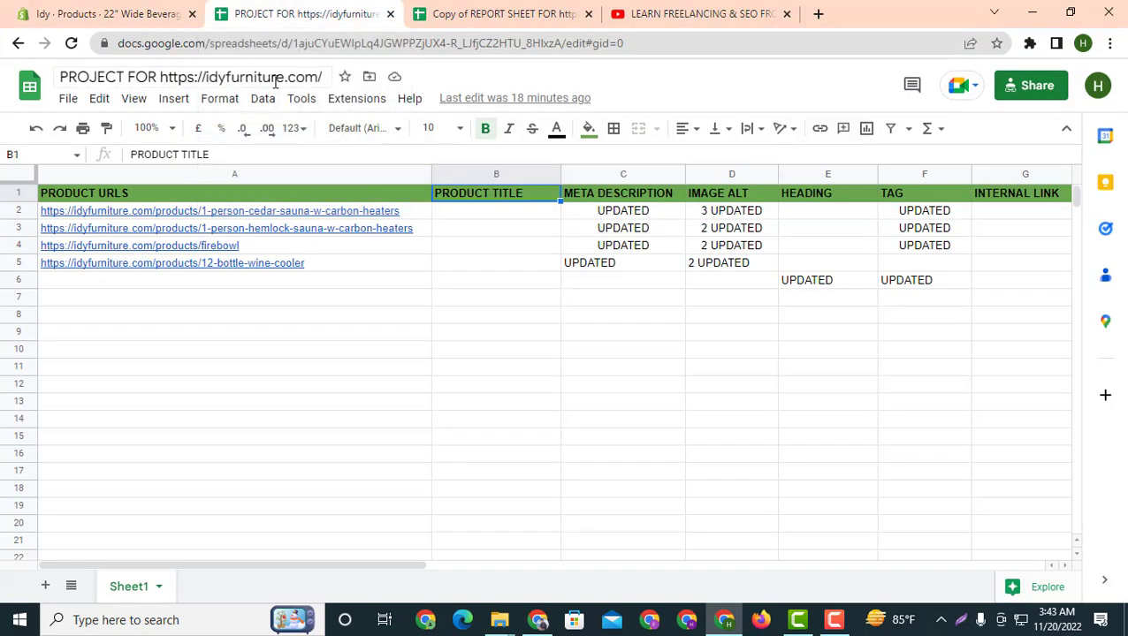
pyautogui.click(325, 79)
pyautogui.doubleClick(302, 77)
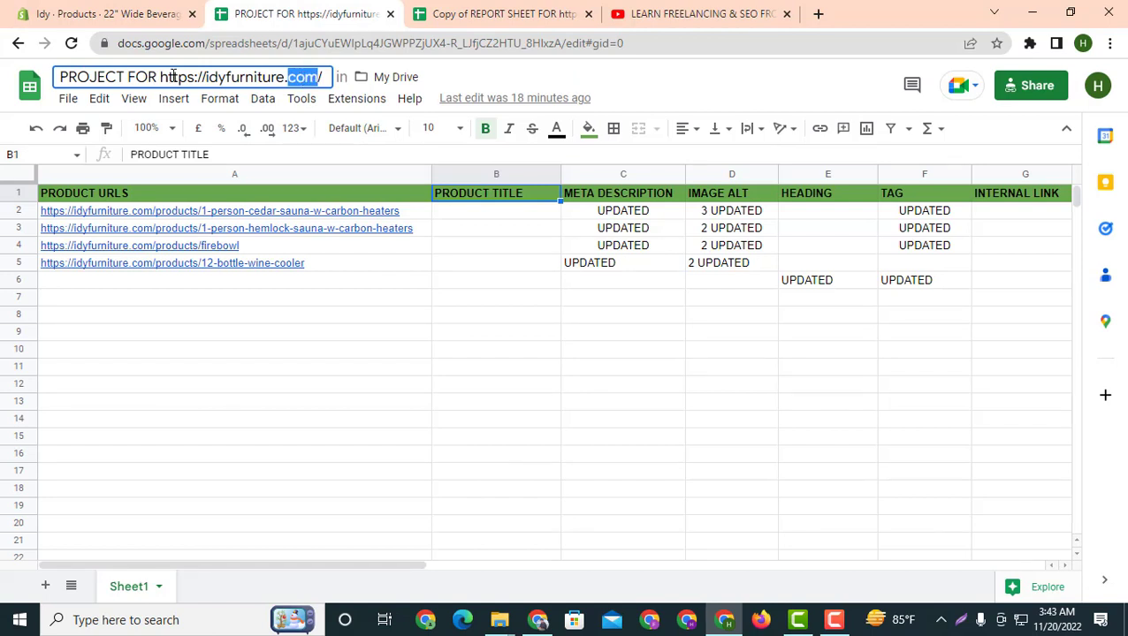
pyautogui.moveTo(162, 77); pyautogui.dragTo(414, 106)
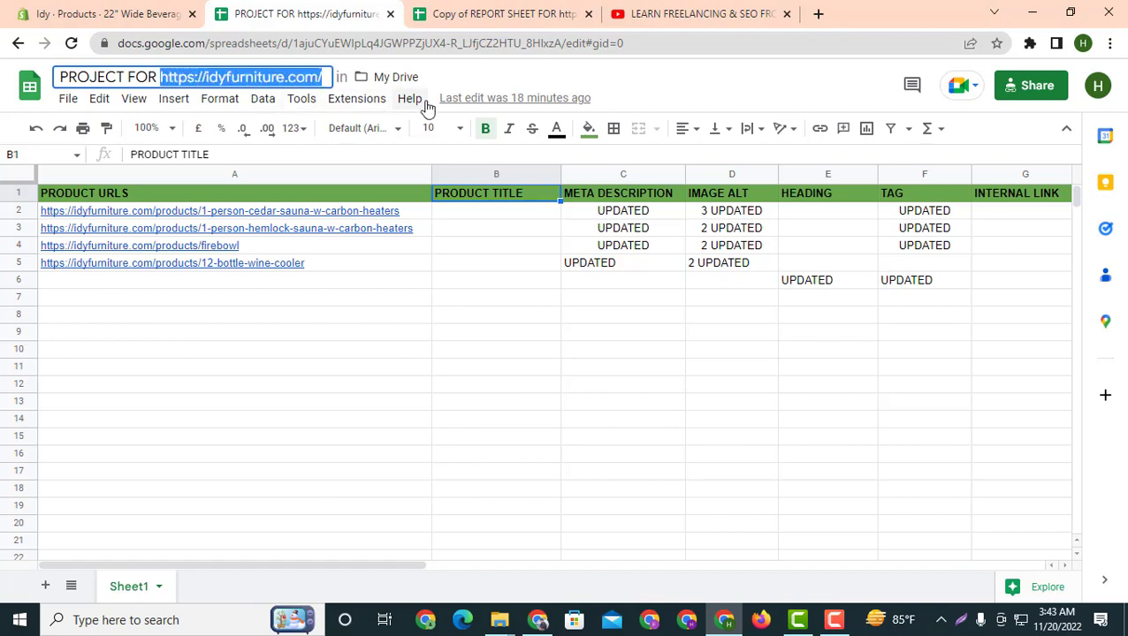
pyautogui.rightClick(308, 79)
pyautogui.click(330, 141)
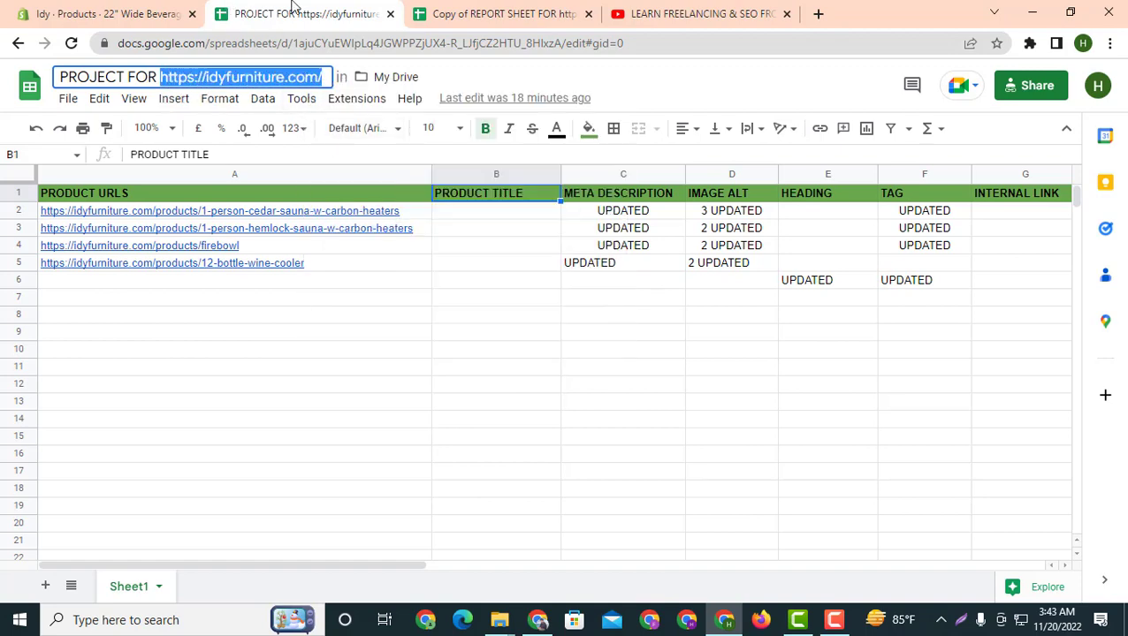
pyautogui.click(97, 13)
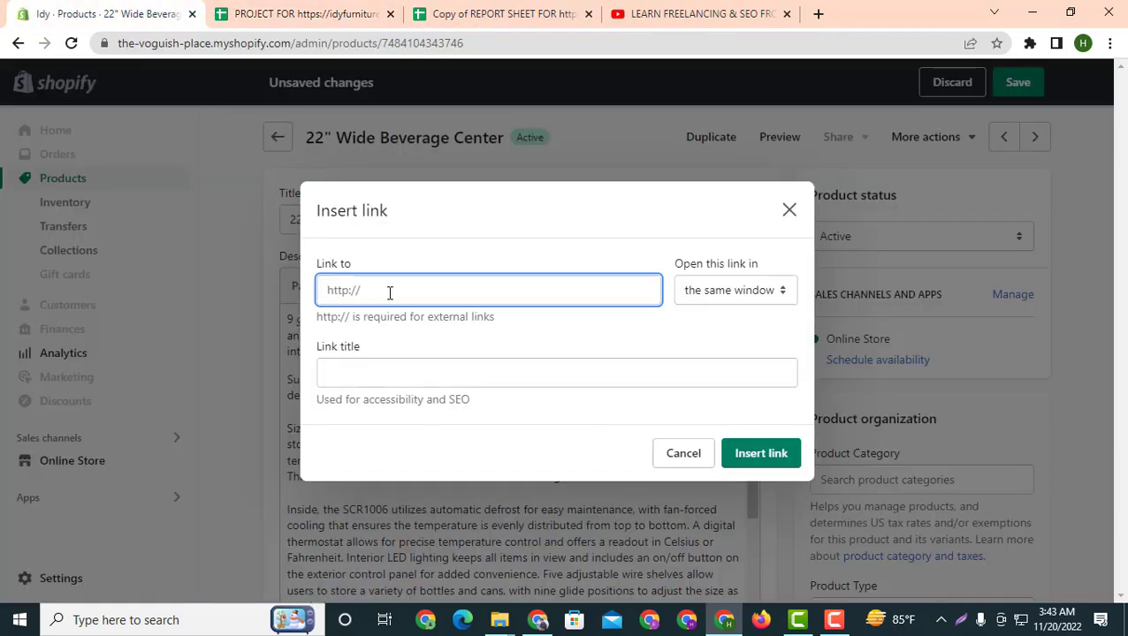
pyautogui.rightClick(389, 295)
pyautogui.click(430, 420)
pyautogui.click(761, 453)
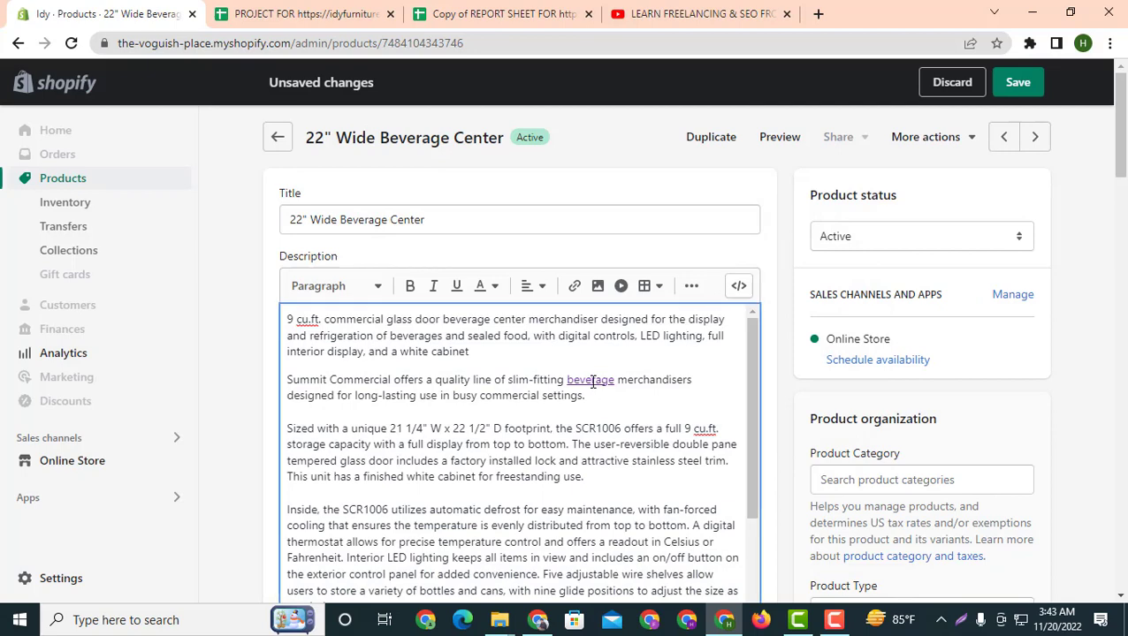
# Check the link settings of the word "beverage" in the description and close them without changes
pyautogui.click(623, 413)
pyautogui.click(599, 381)
pyautogui.click(574, 286)
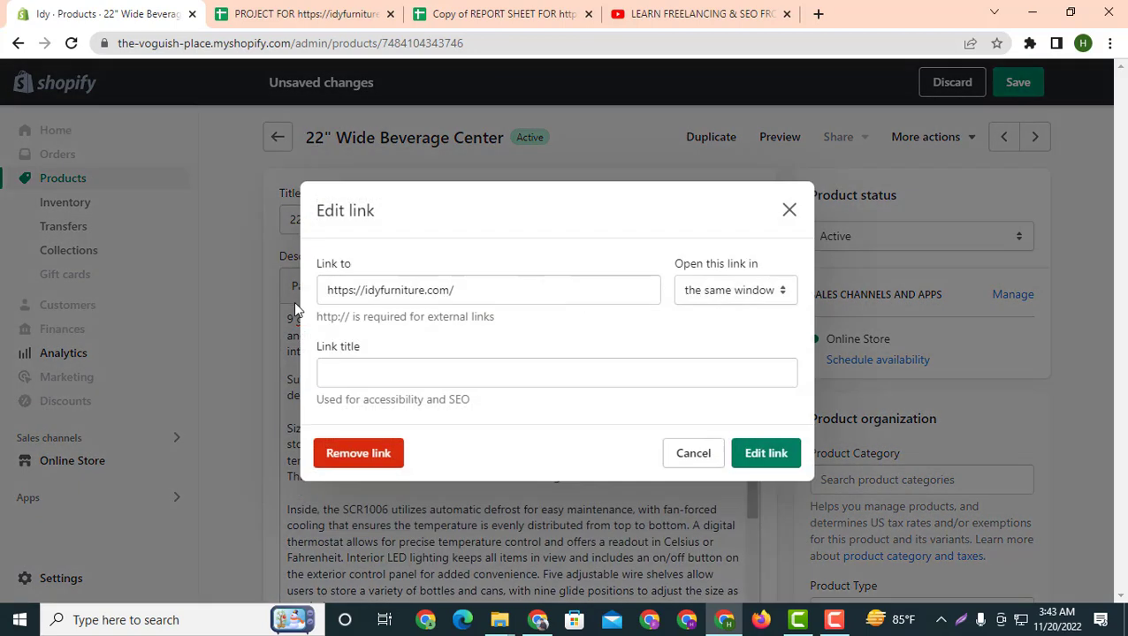
pyautogui.click(791, 212)
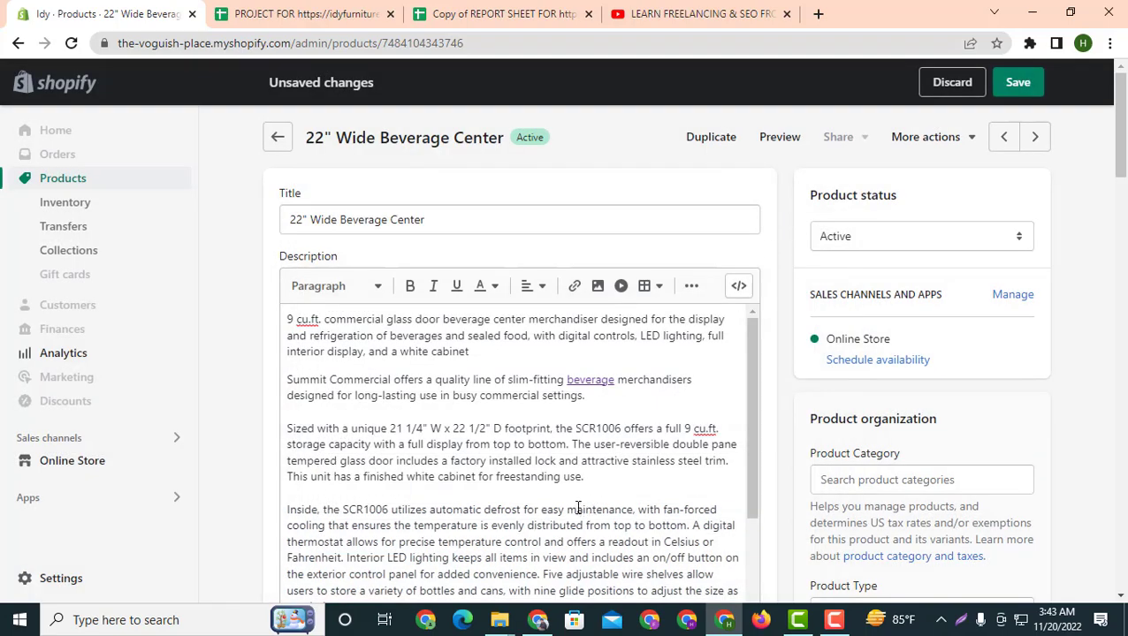
# Select the word "items" in the description's interior LED lighting sentence and start inserting a link on it
pyautogui.scroll(-2, 577, 501)
pyautogui.scroll(-2, 576, 519)
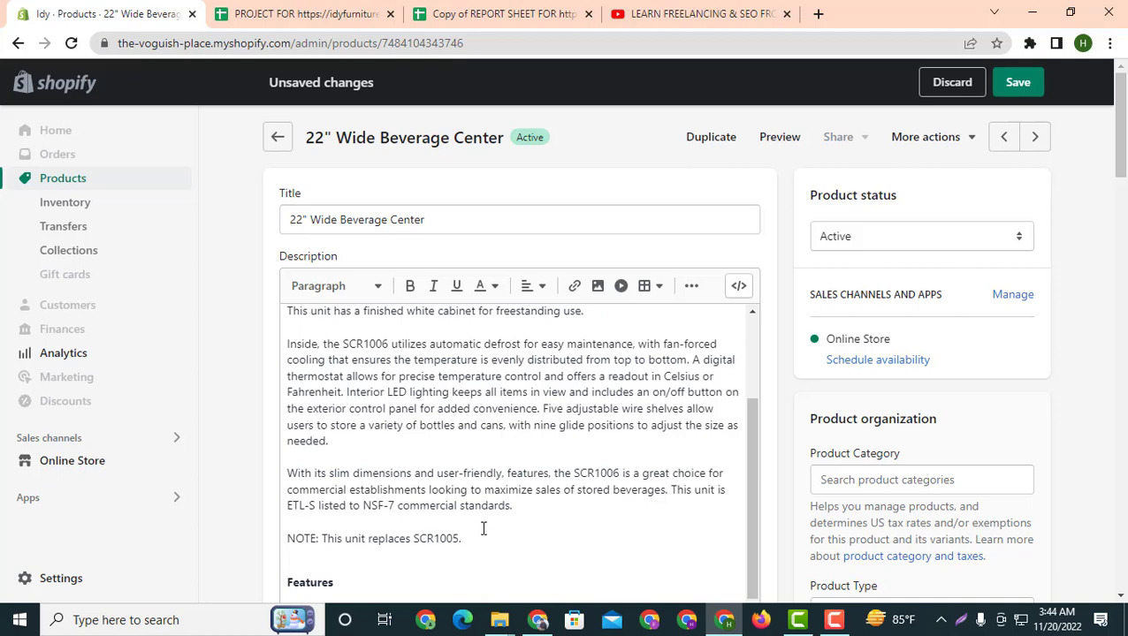
pyautogui.scroll(1, 485, 523)
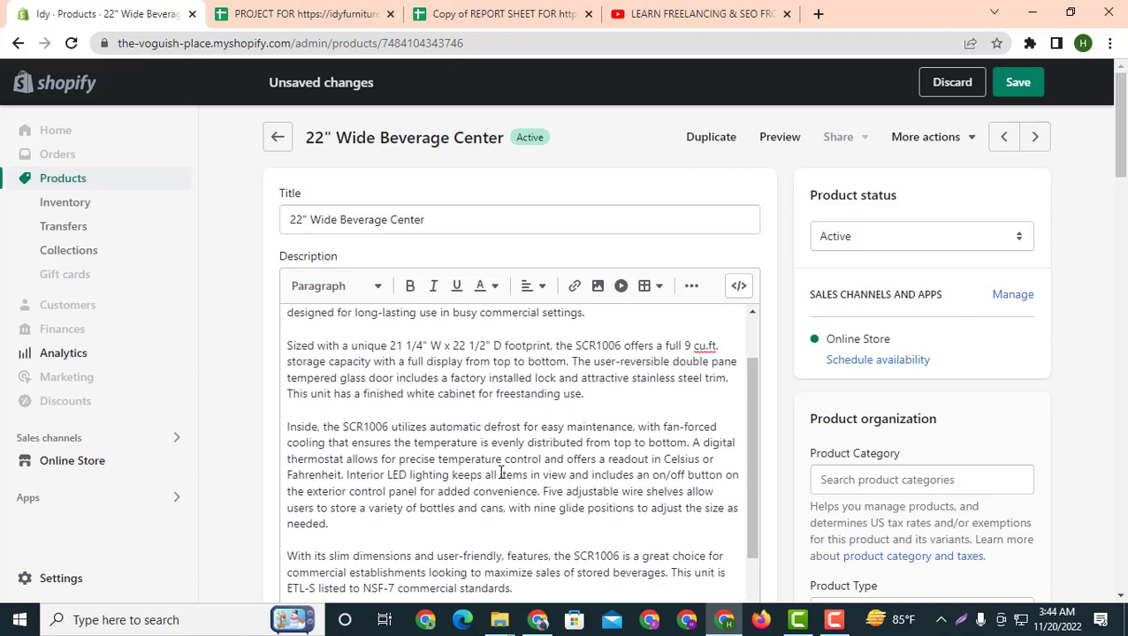
pyautogui.moveTo(501, 475); pyautogui.dragTo(531, 477)
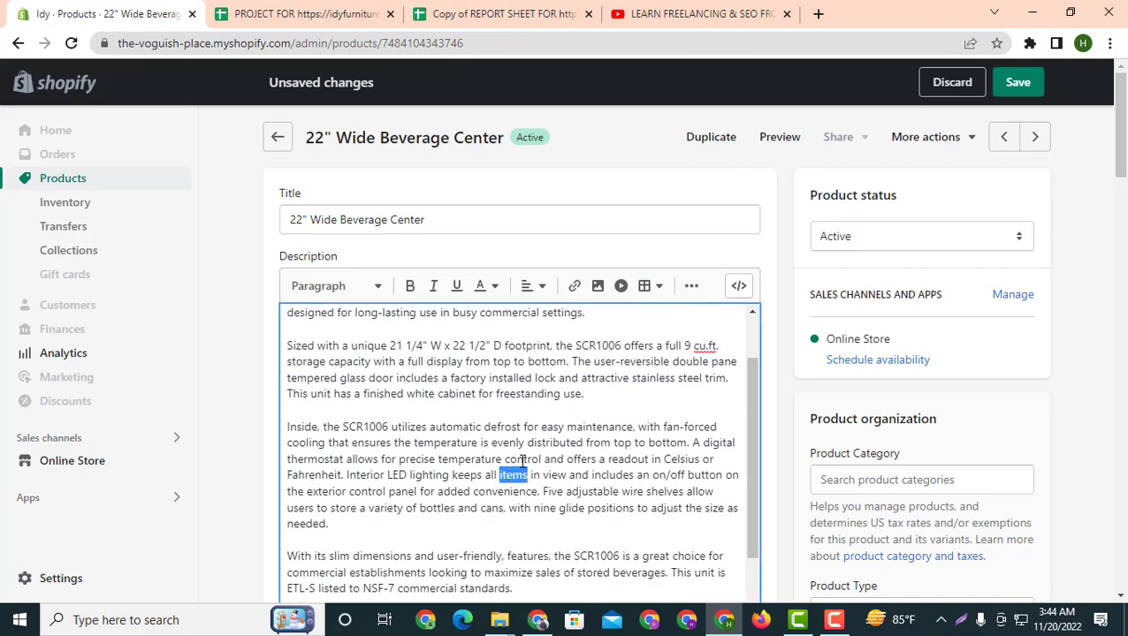
pyautogui.click(575, 292)
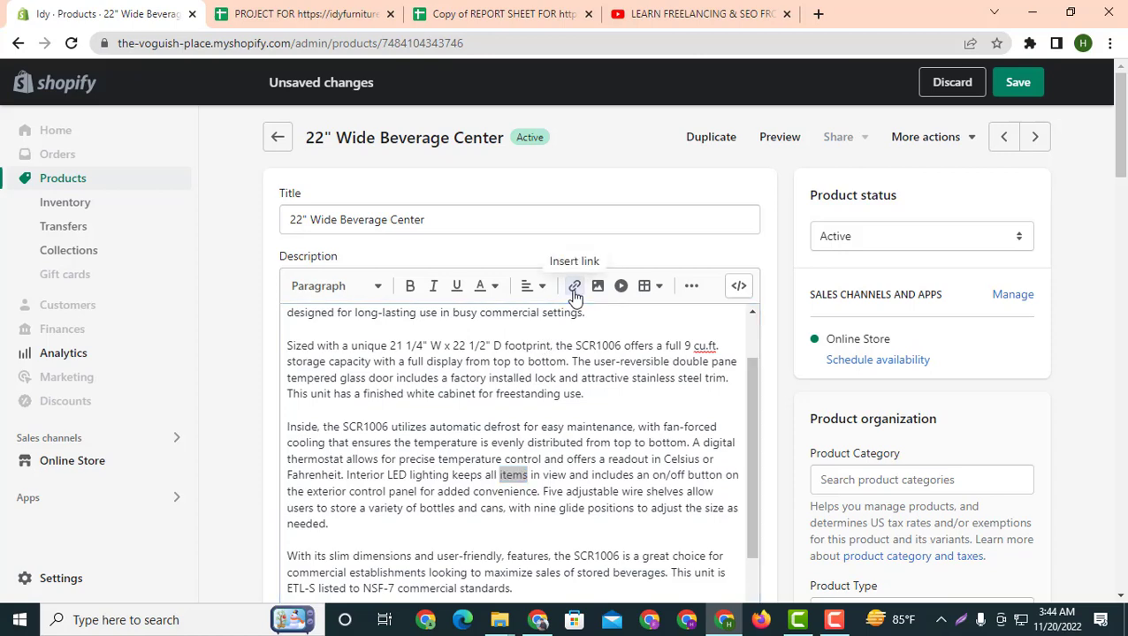
pyautogui.click(575, 292)
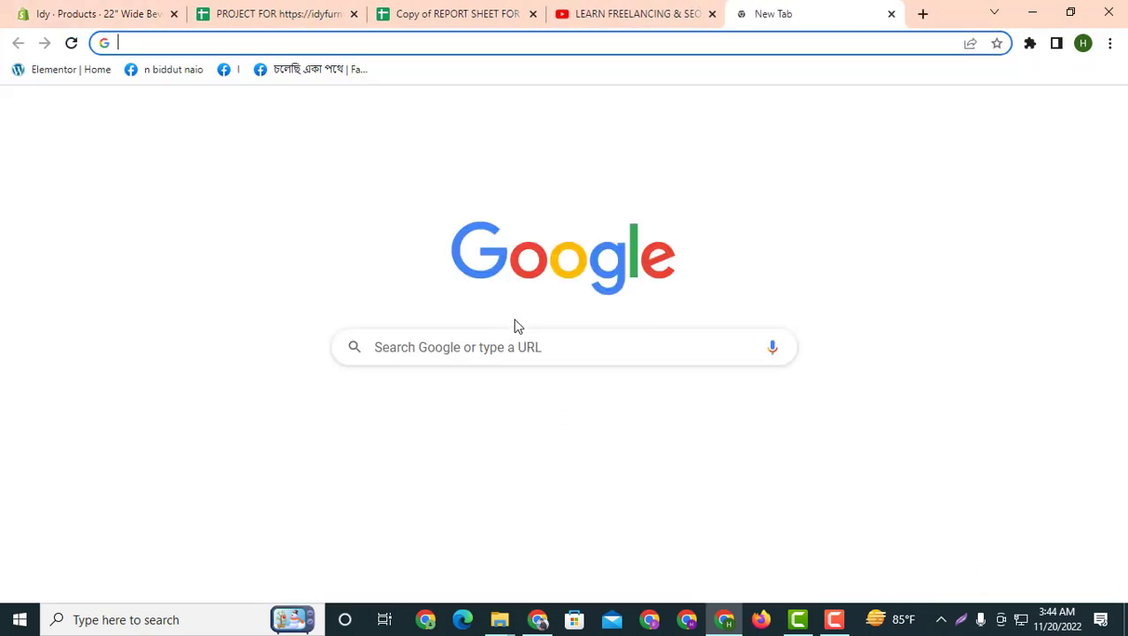
# Open a new browser tab and search Google for "beverage center"
pyautogui.click(816, 11)
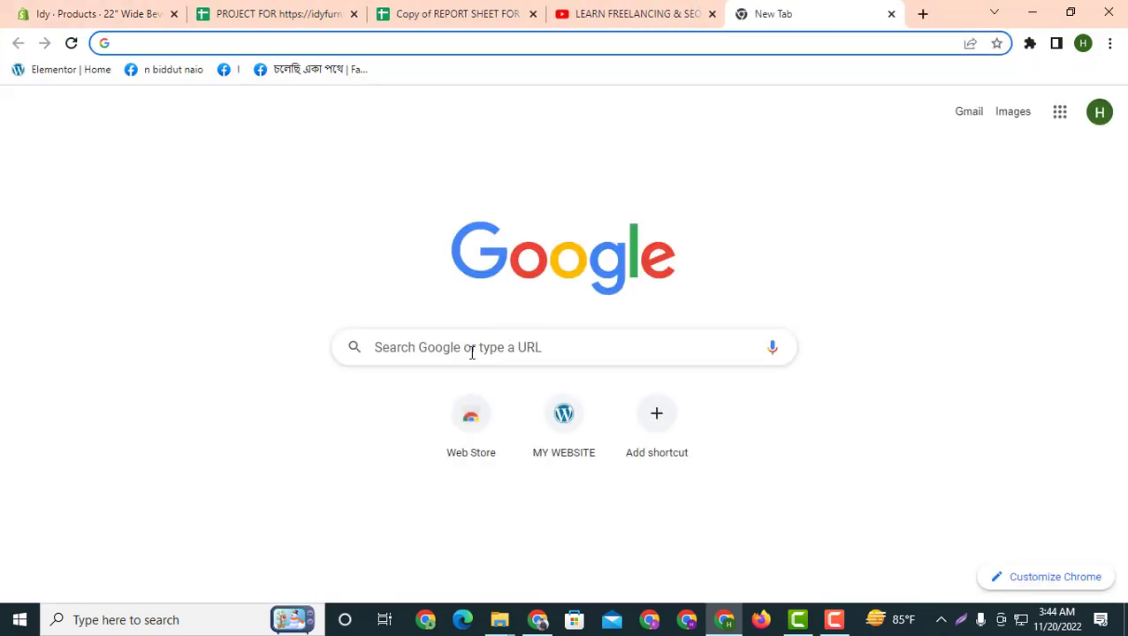
pyautogui.click(471, 352)
pyautogui.write('be')
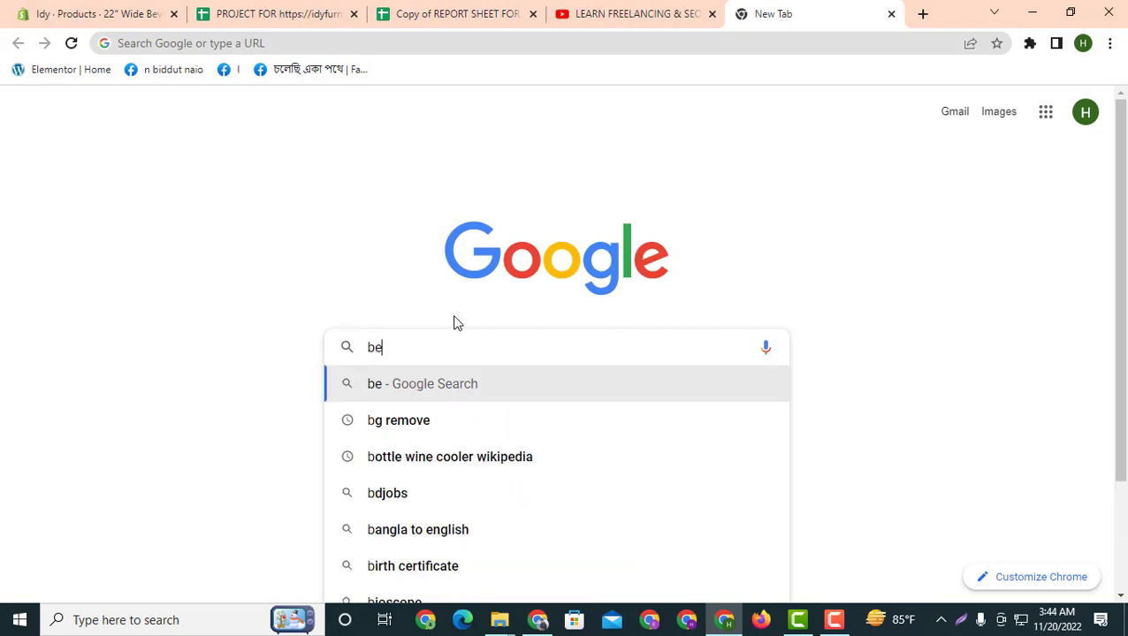
pyautogui.write('var')
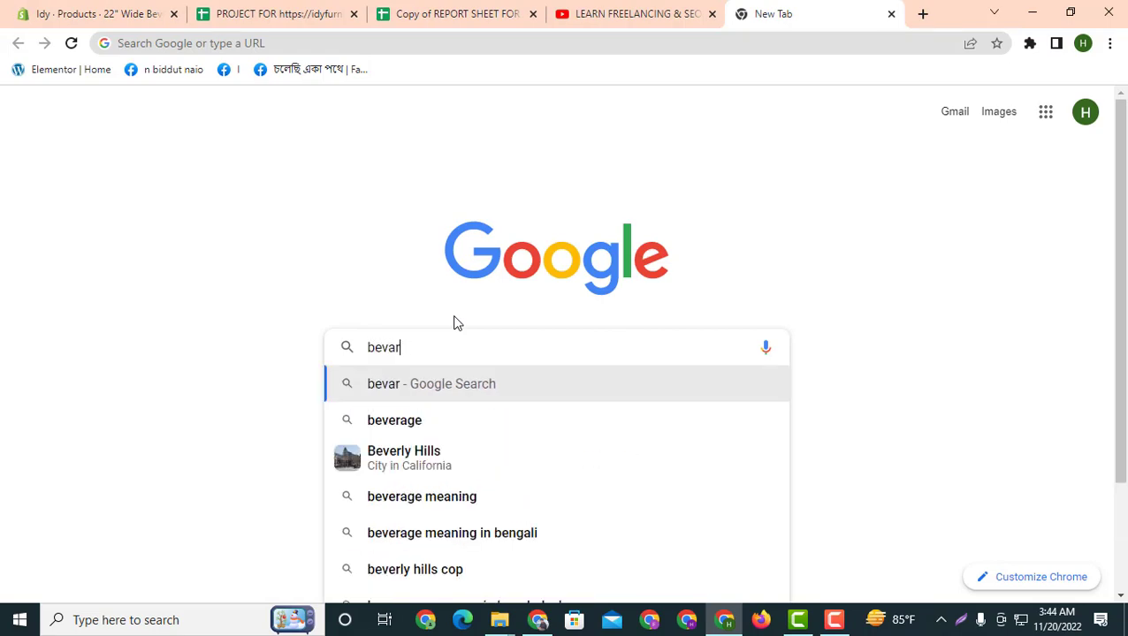
pyautogui.write('age ce')
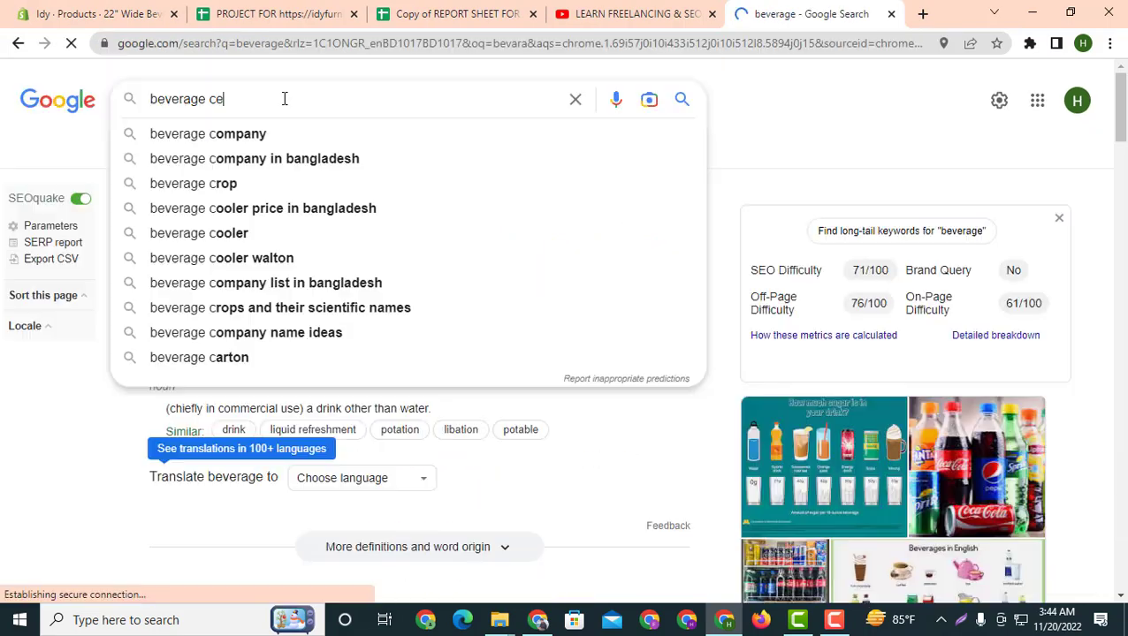
pyautogui.write('nter')
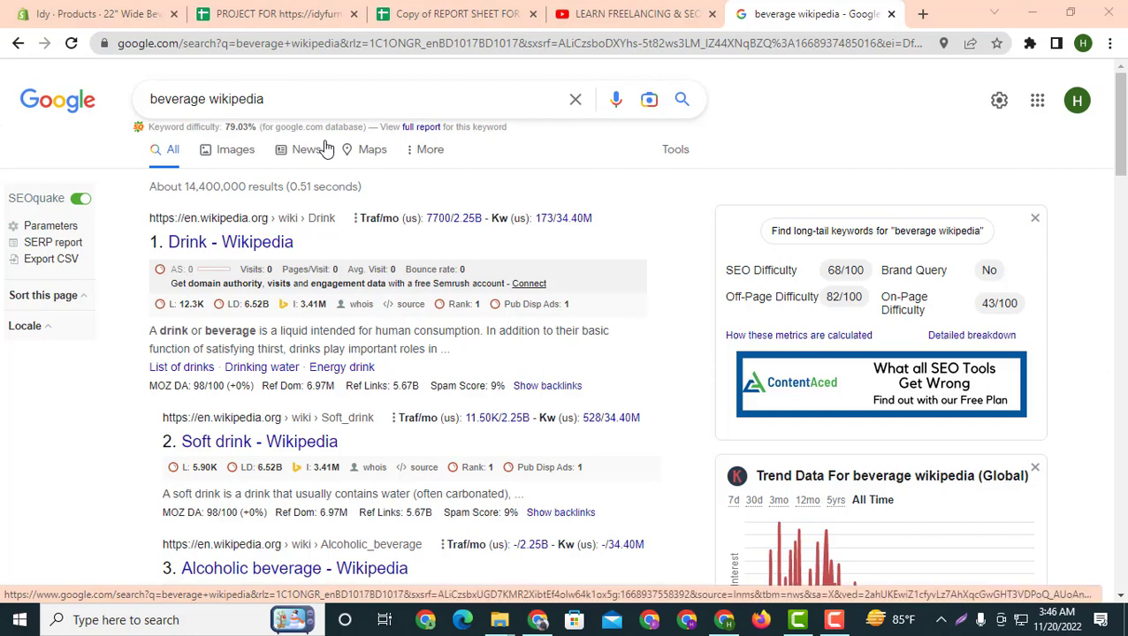
# Replace the Google query "beverage wikipedia" with "beverage center canada" and run the search
pyautogui.click(308, 101)
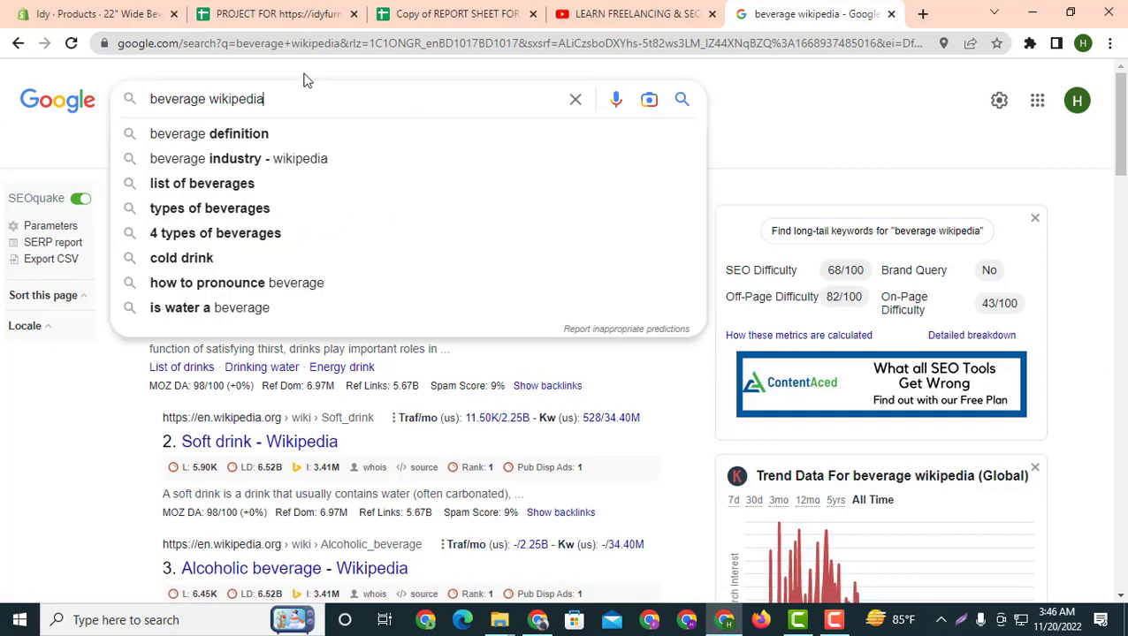
pyautogui.write('c')
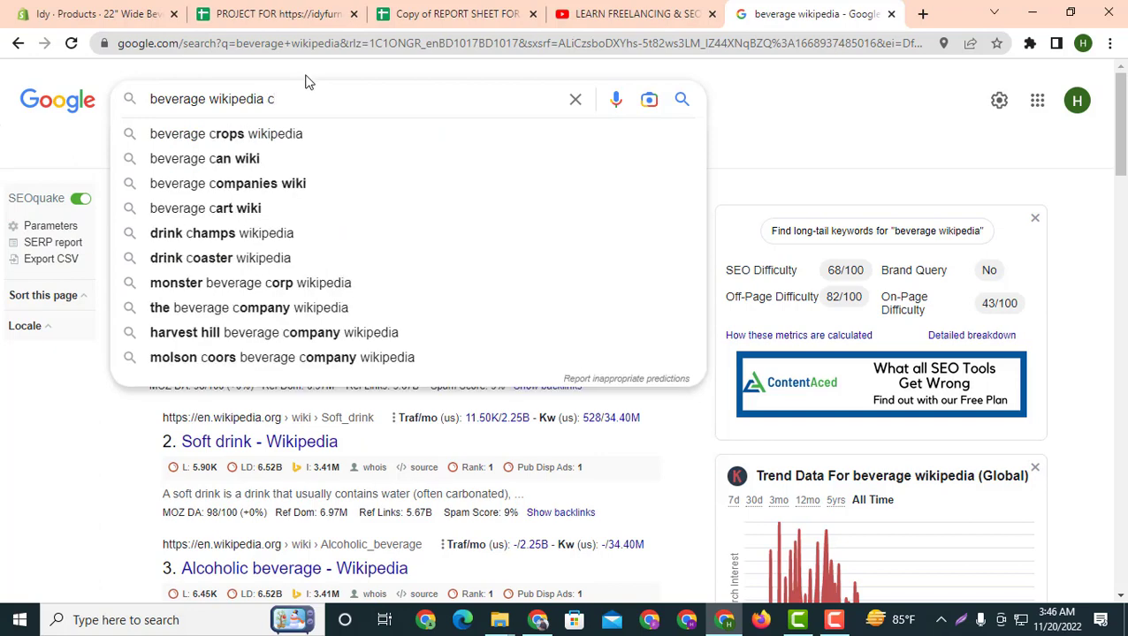
pyautogui.press('BackSpace')
pyautogui.press('BackSpace')
pyautogui.press('BackSpace')
pyautogui.press('BackSpace')
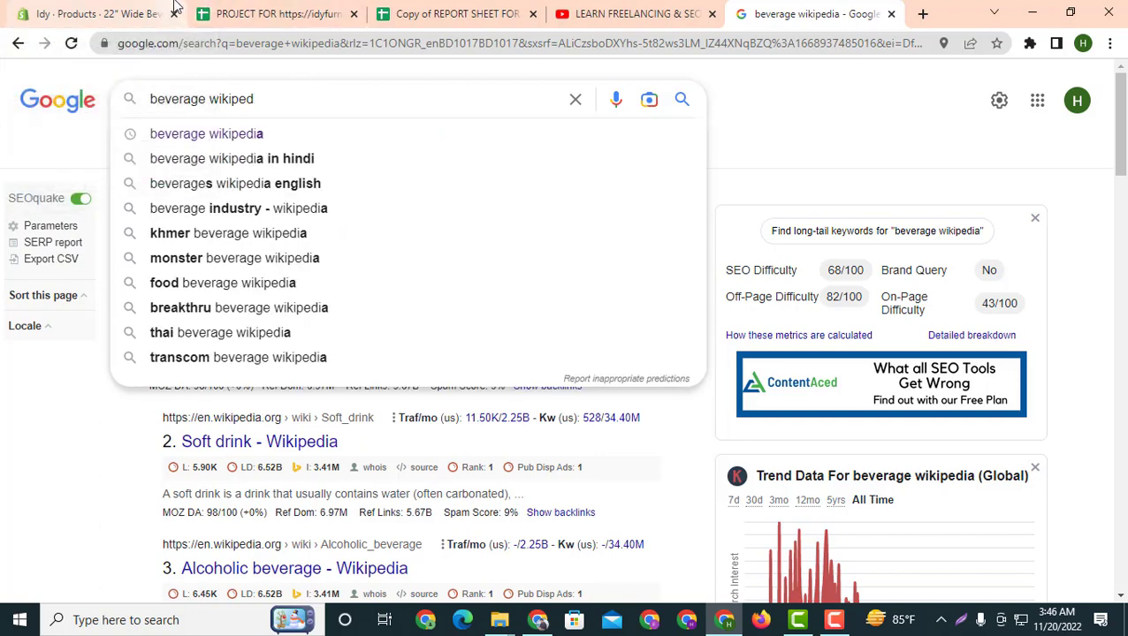
pyautogui.press('BackSpace')
pyautogui.press('BackSpace')
pyautogui.press('BackSpace')
pyautogui.press('BackSpace')
pyautogui.press('BackSpace')
pyautogui.press('BackSpace')
pyautogui.press('BackSpace')
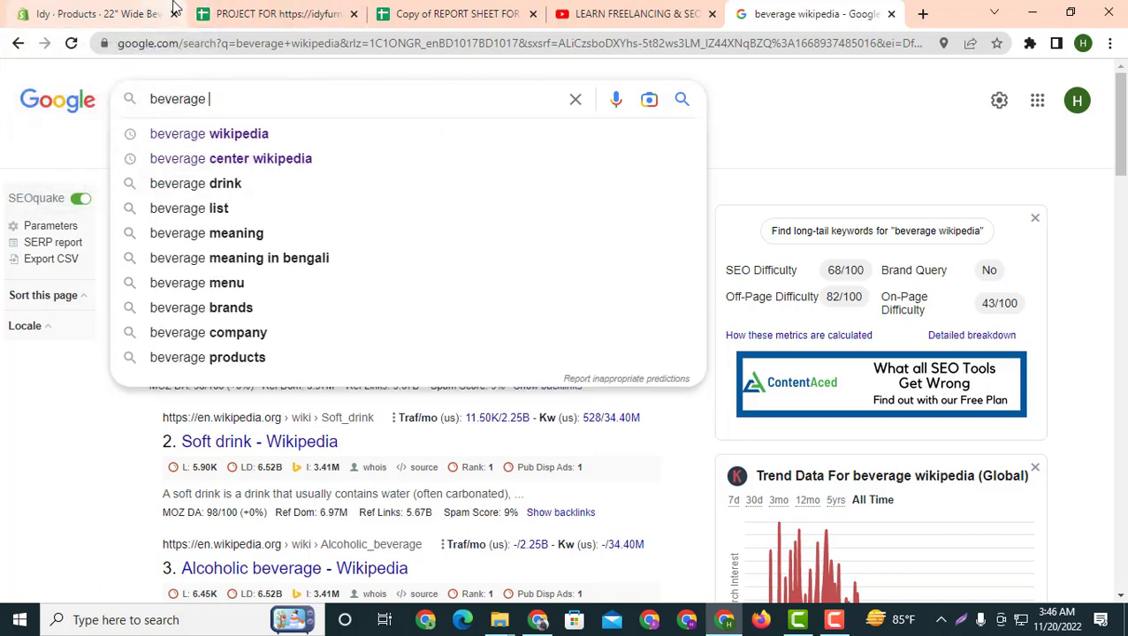
pyautogui.write('cent')
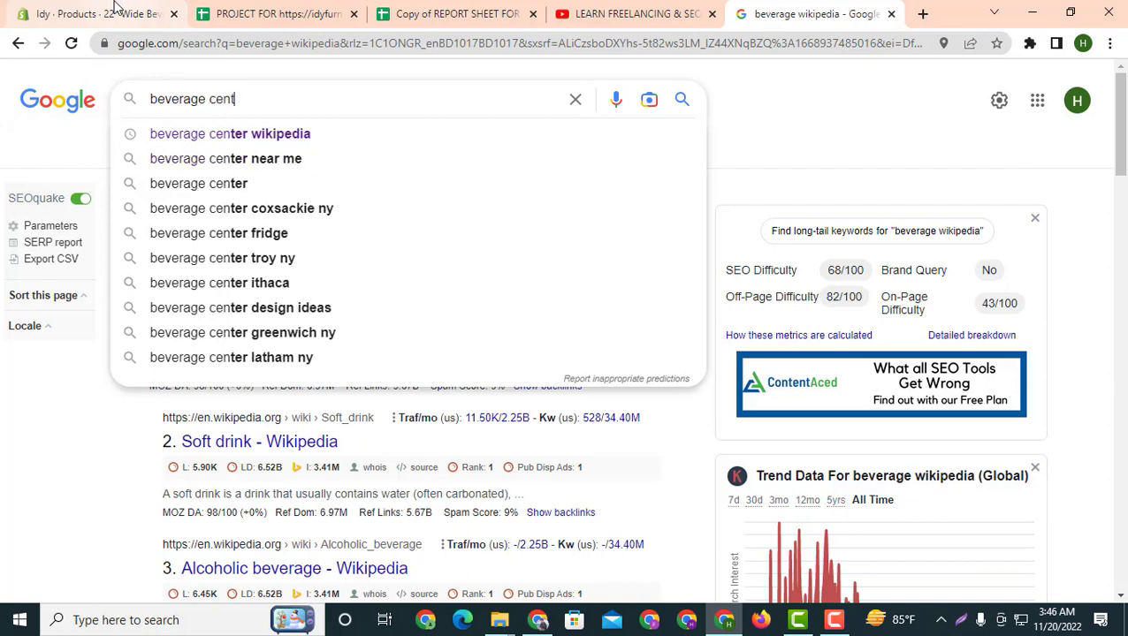
pyautogui.write('er ca')
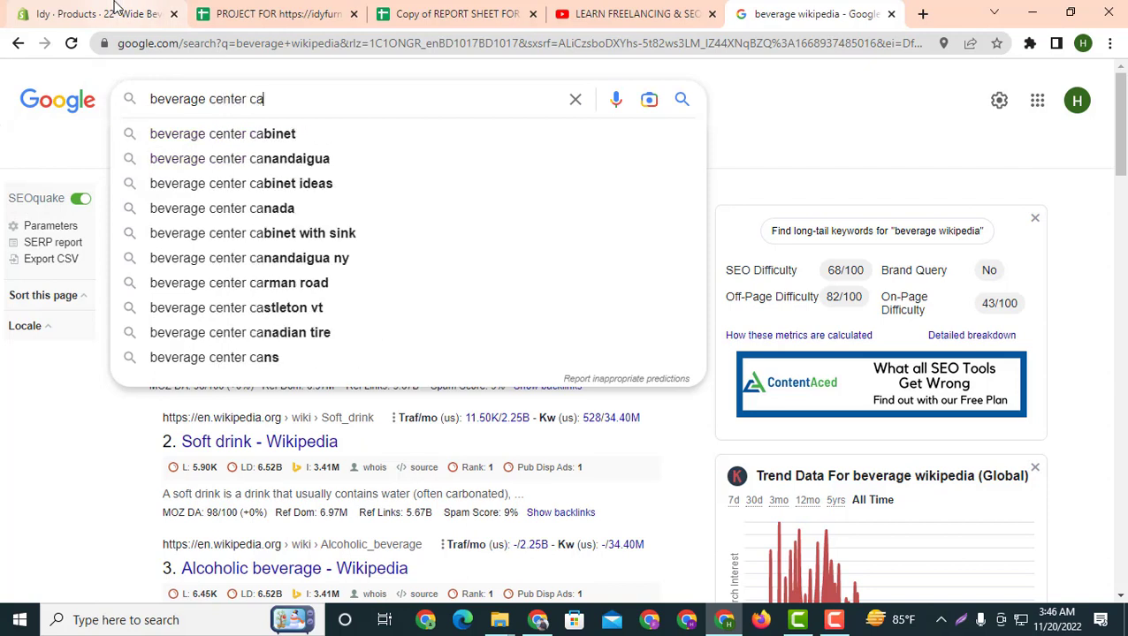
pyautogui.write('nada')
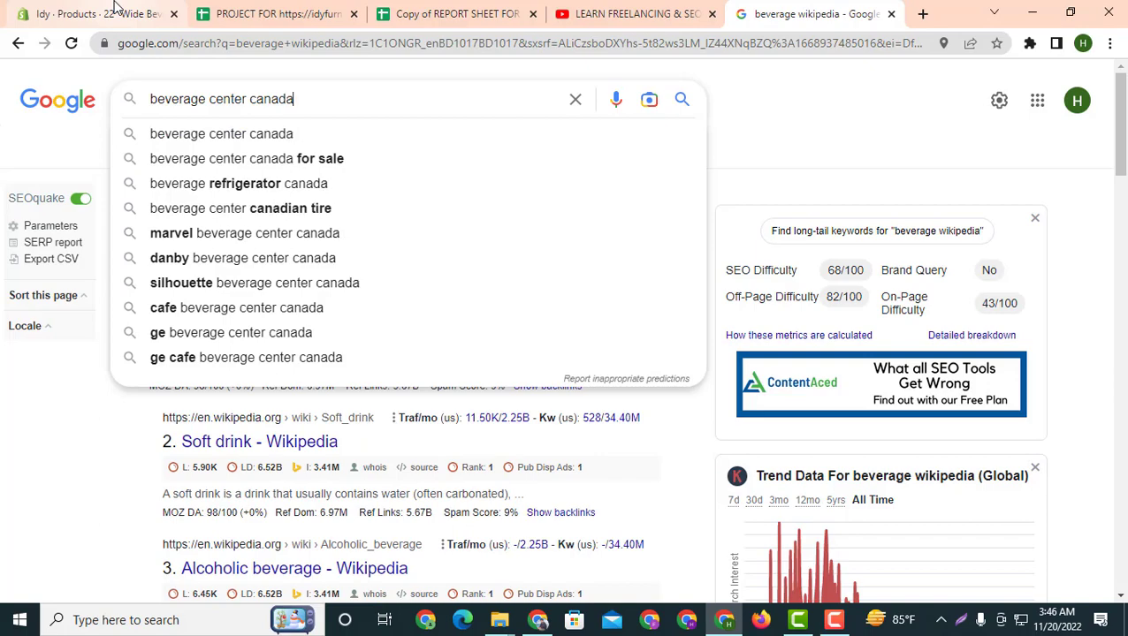
pyautogui.press('Return')
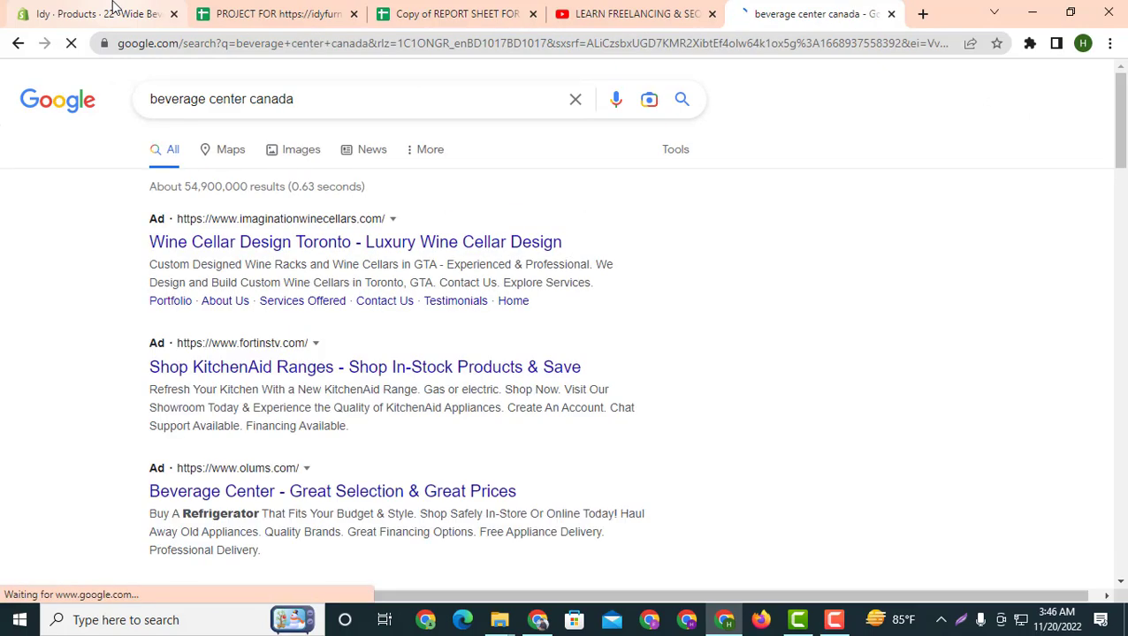
# Open the "Beverage Centers | Danby Canada" search result and copy the address danby.com/product-categories/beverage-centers/
pyautogui.scroll(-5, 532, 434)
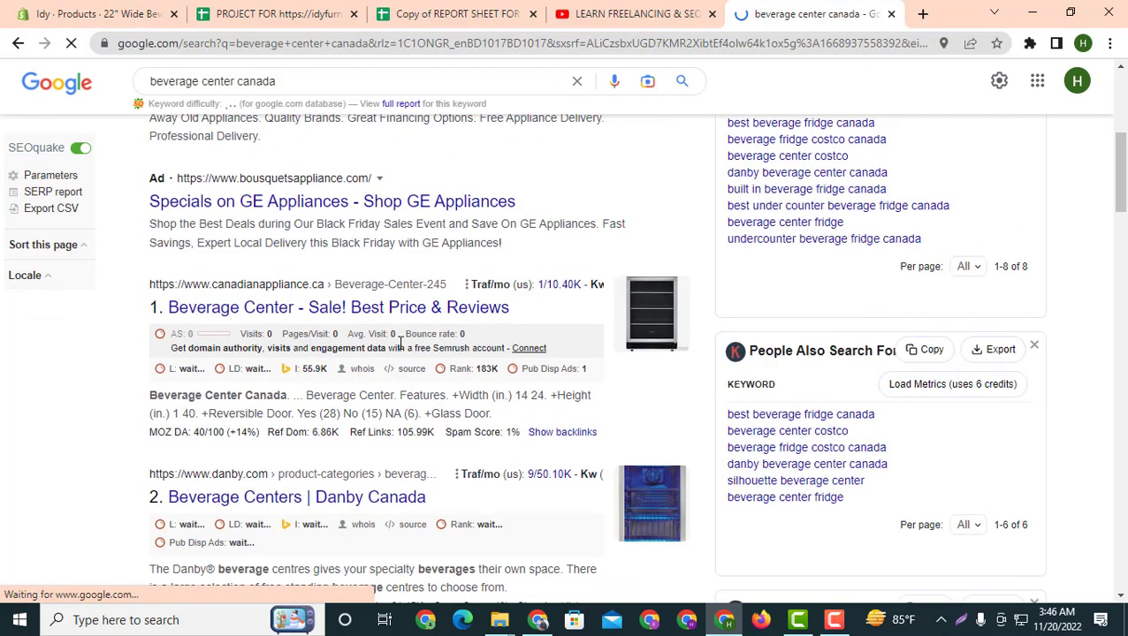
pyautogui.click(362, 316)
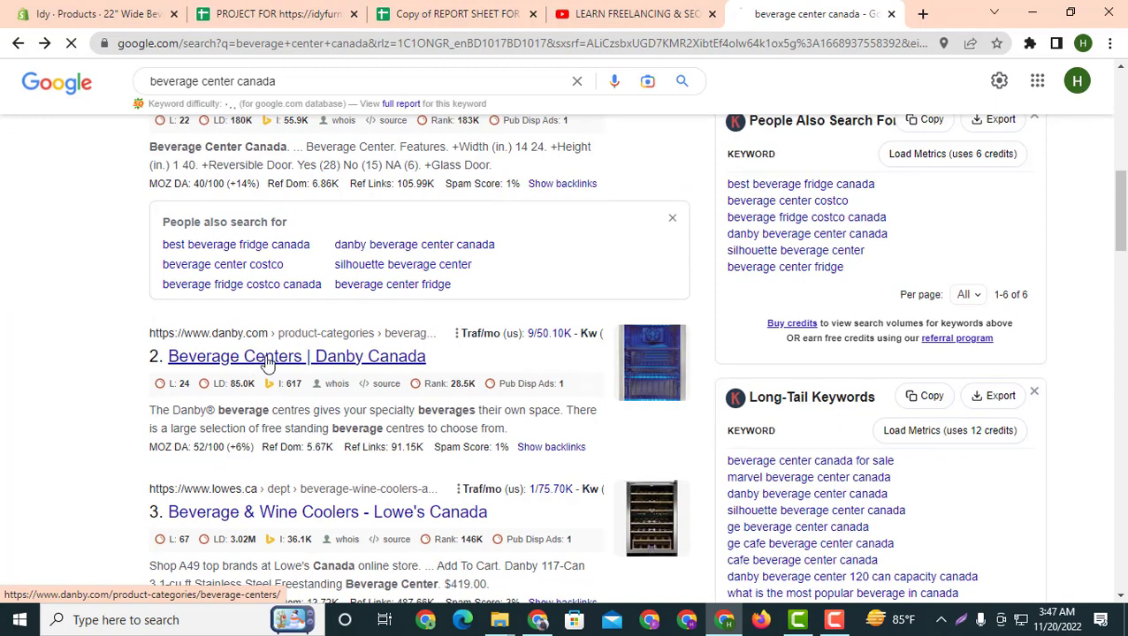
pyautogui.click(253, 356)
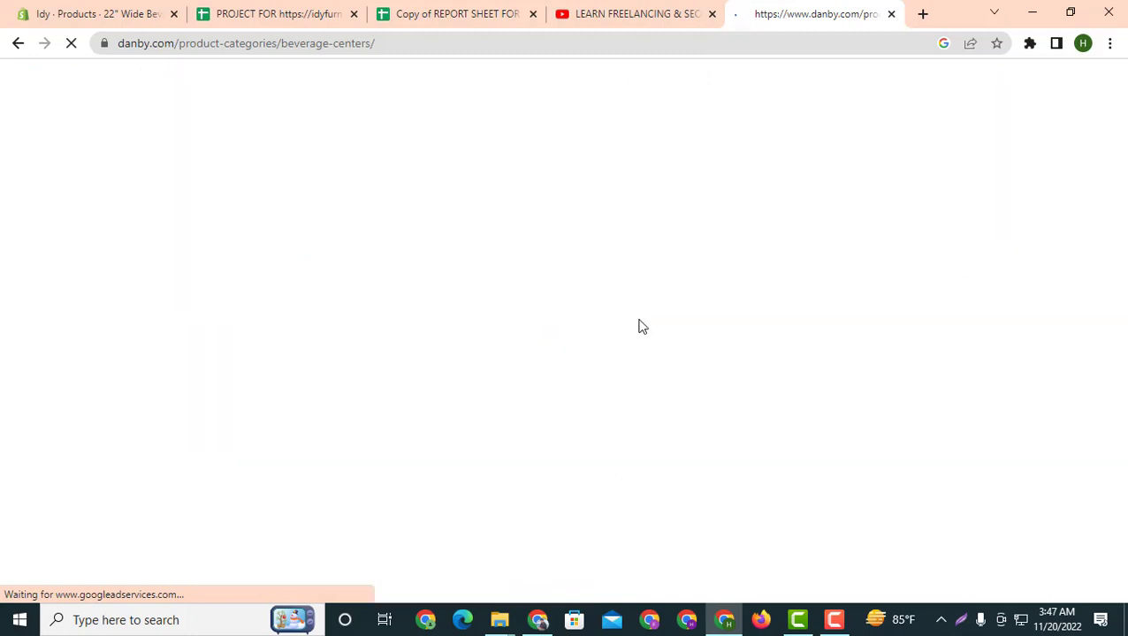
pyautogui.moveTo(395, 43); pyautogui.dragTo(101, 45)
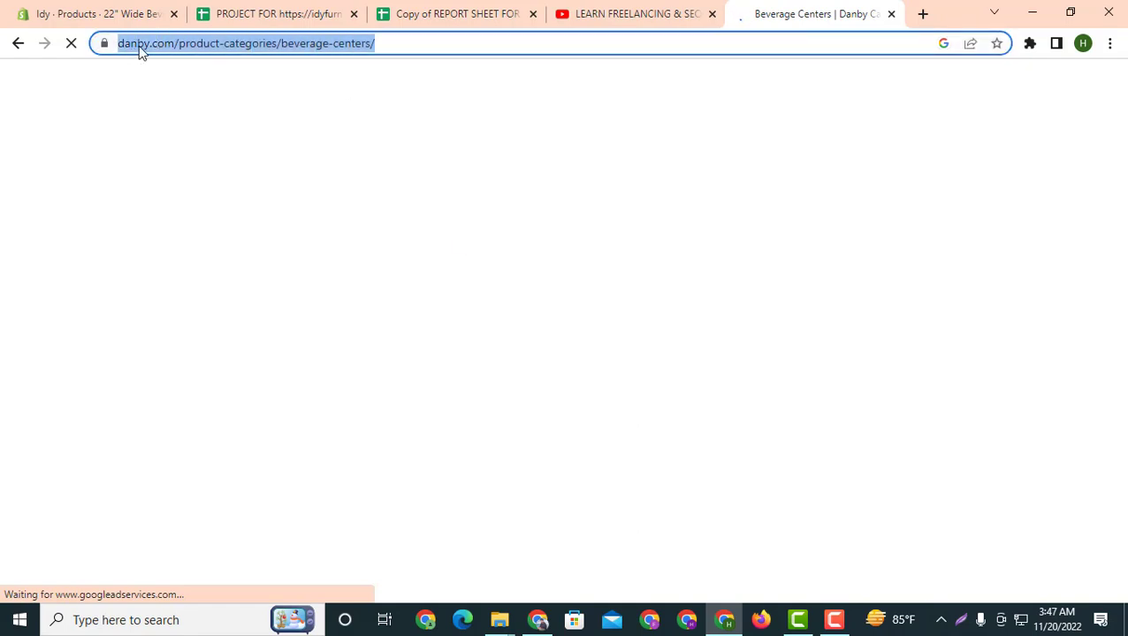
pyautogui.rightClick(139, 51)
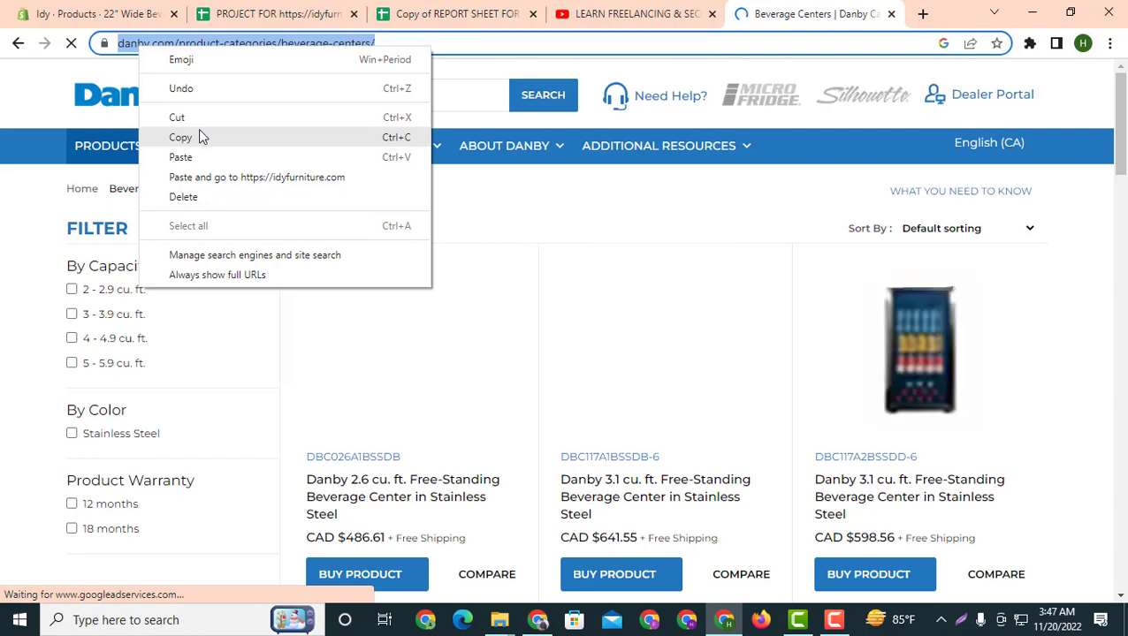
pyautogui.click(181, 137)
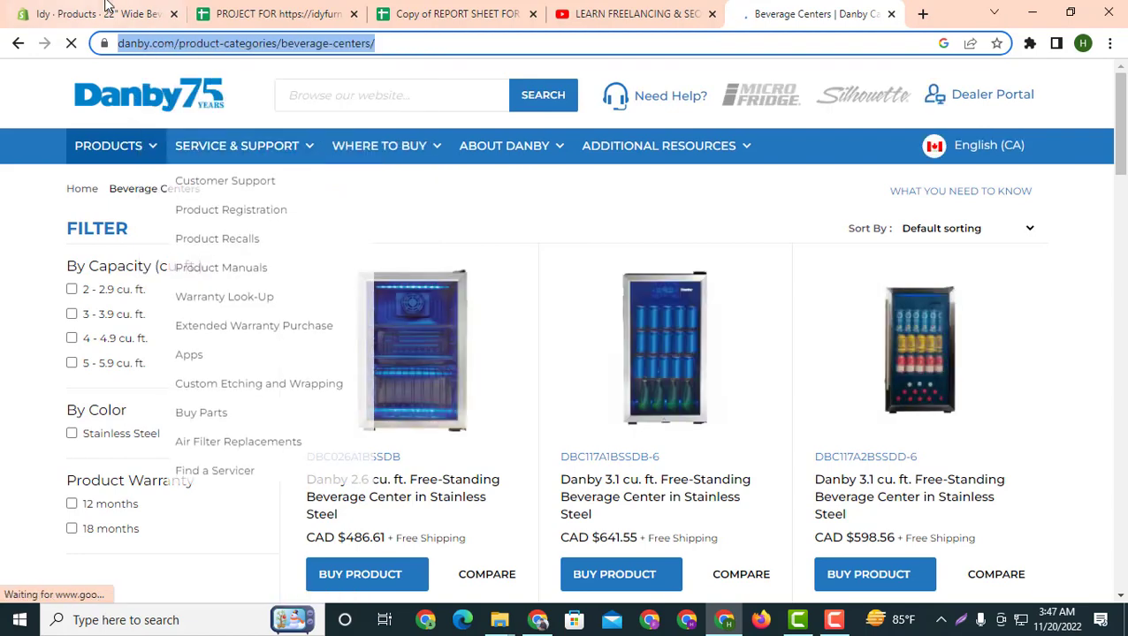
# Return to the Shopify product and insert the copied danby.com/product-categories/beverage-centers/ address as the link on "items"
pyautogui.click(102, 13)
pyautogui.click(416, 289)
pyautogui.rightClick(416, 290)
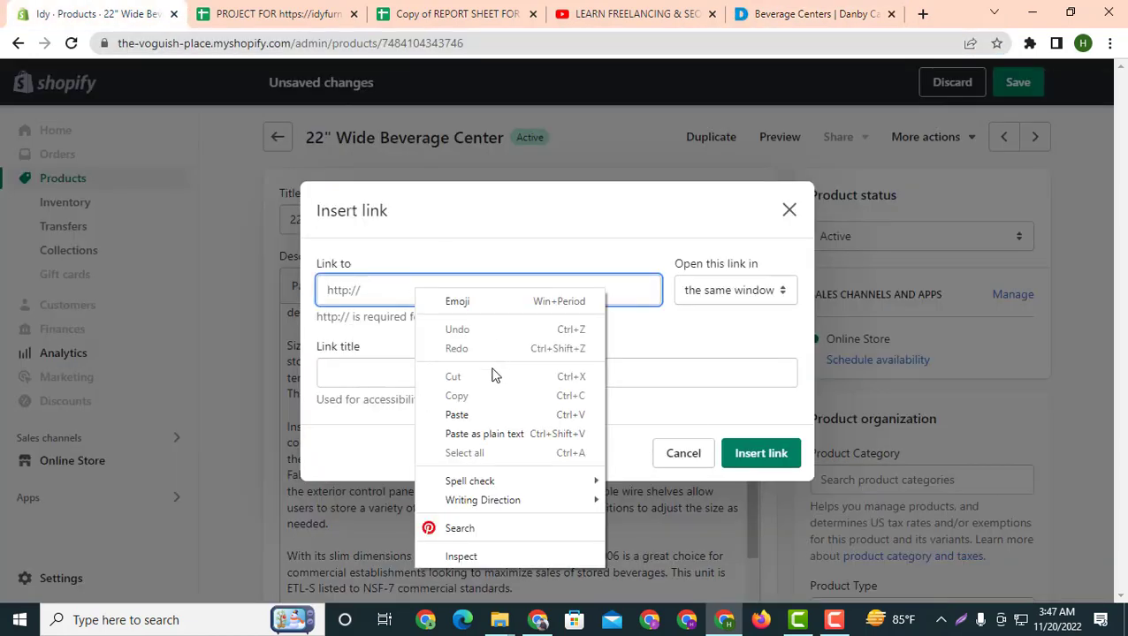
pyautogui.click(482, 412)
pyautogui.click(774, 458)
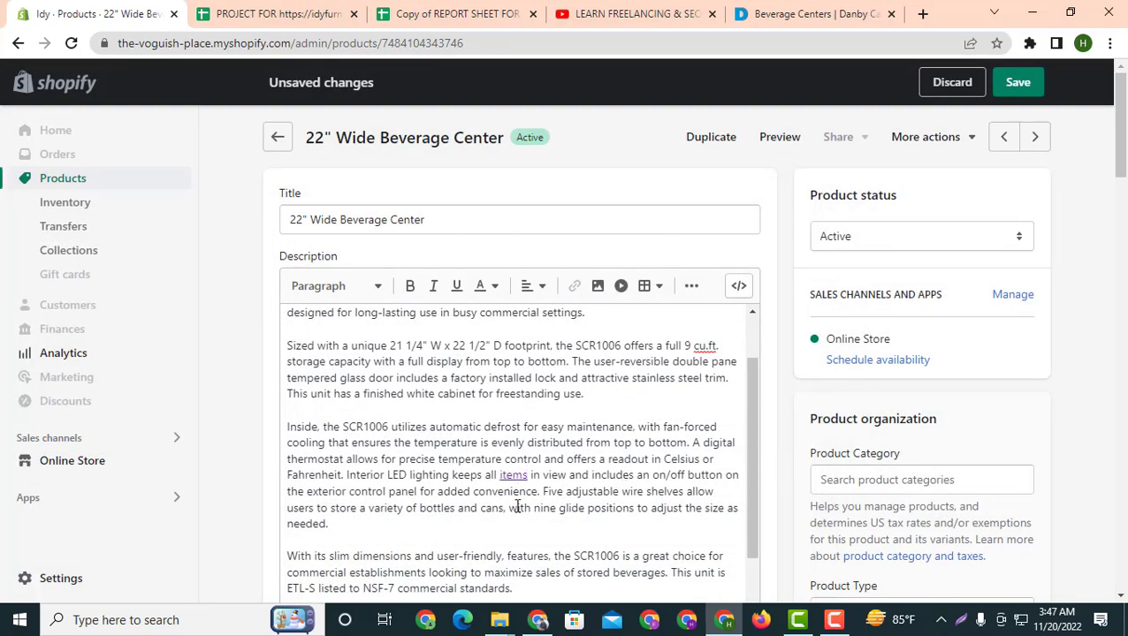
# Review the product description from its opening paragraphs through the Features list, including the linked words
pyautogui.scroll(-1, 526, 503)
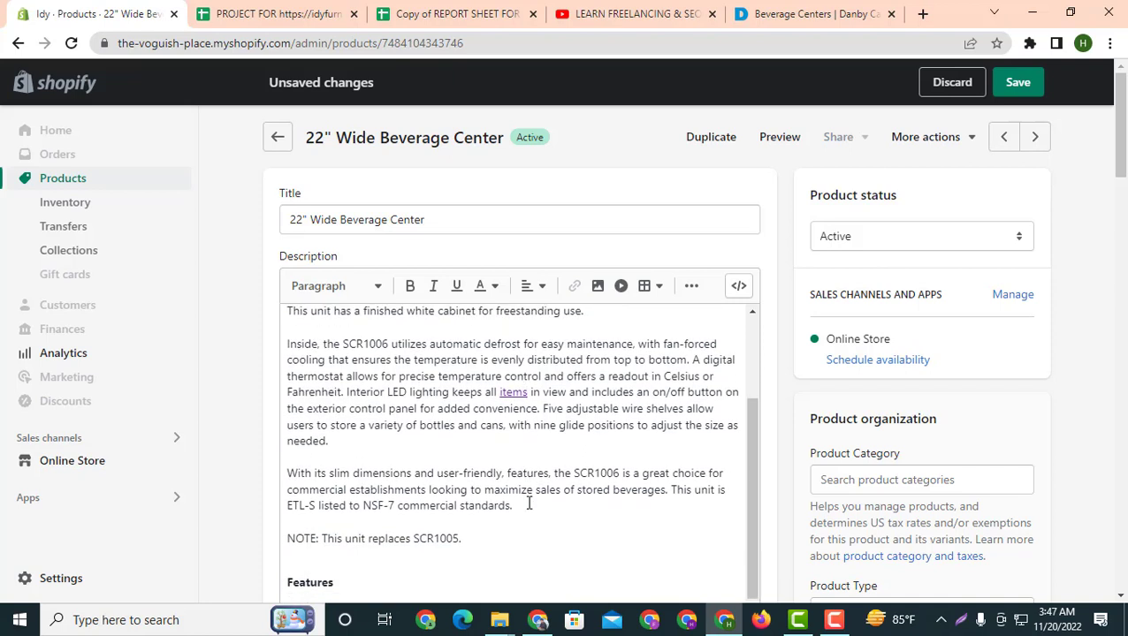
pyautogui.scroll(-5, 521, 505)
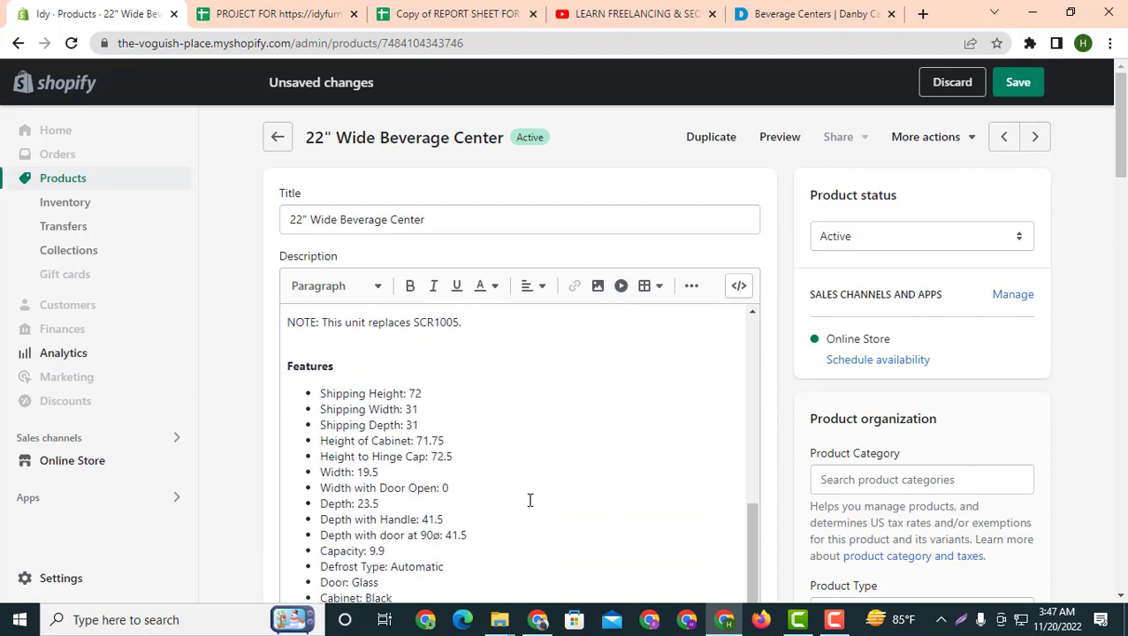
pyautogui.scroll(4, 440, 460)
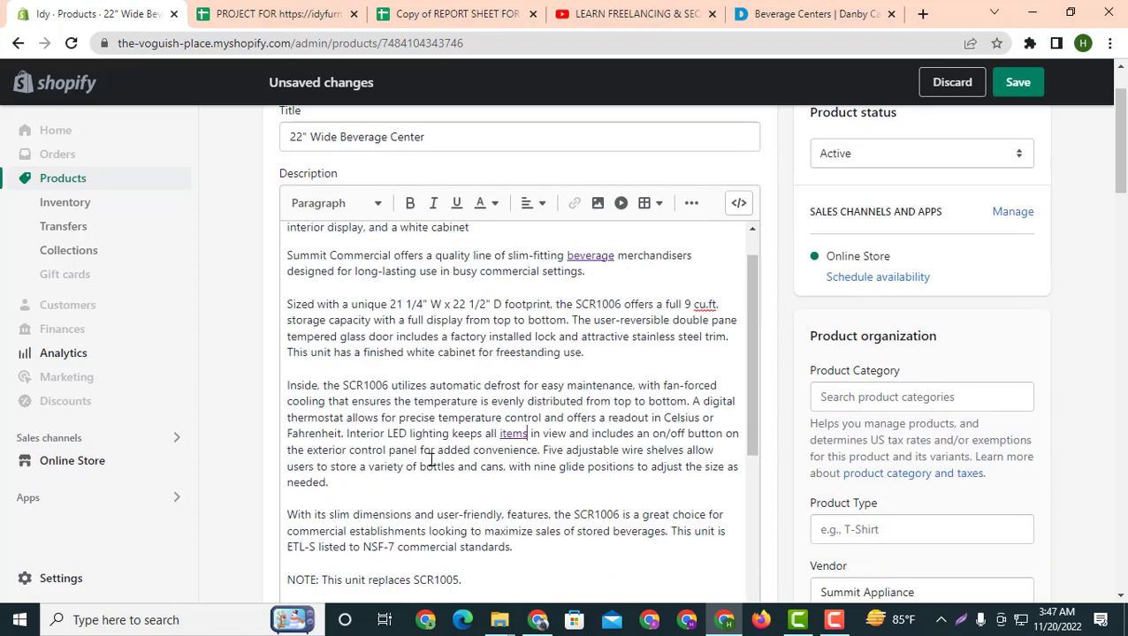
pyautogui.scroll(-5, 465, 446)
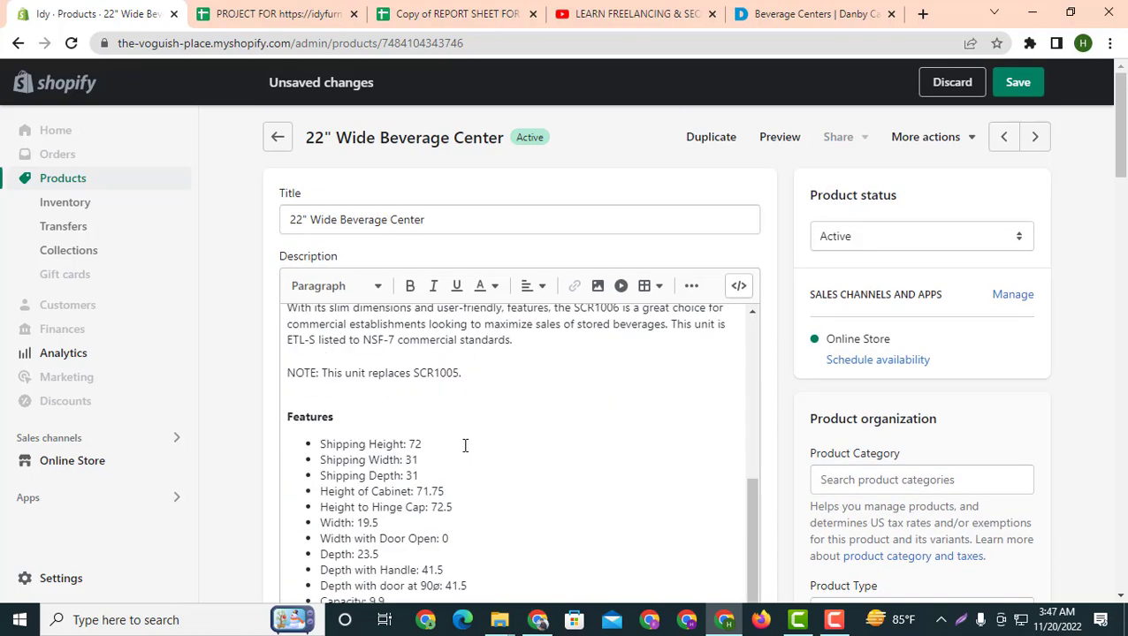
pyautogui.scroll(-3, 464, 447)
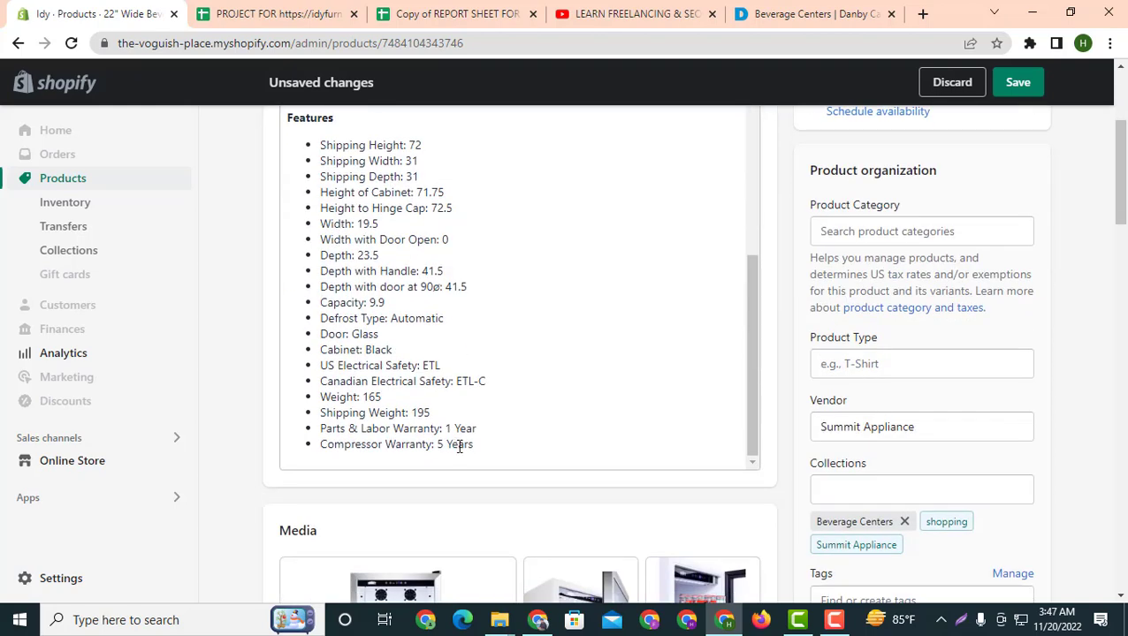
pyautogui.scroll(3, 458, 447)
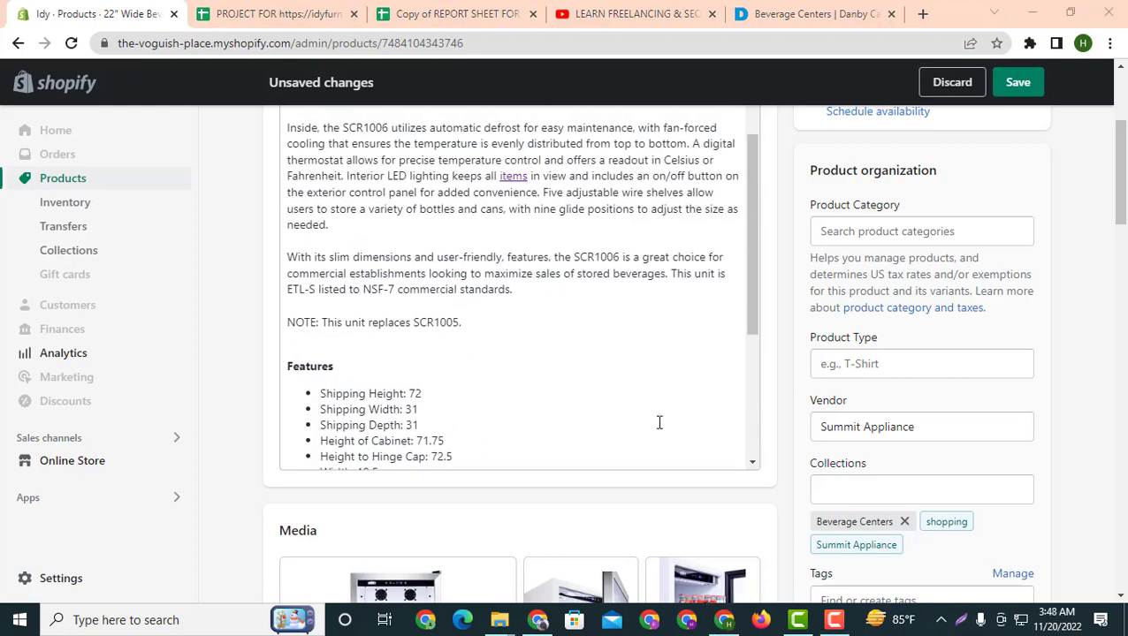
pyautogui.scroll(5, 658, 423)
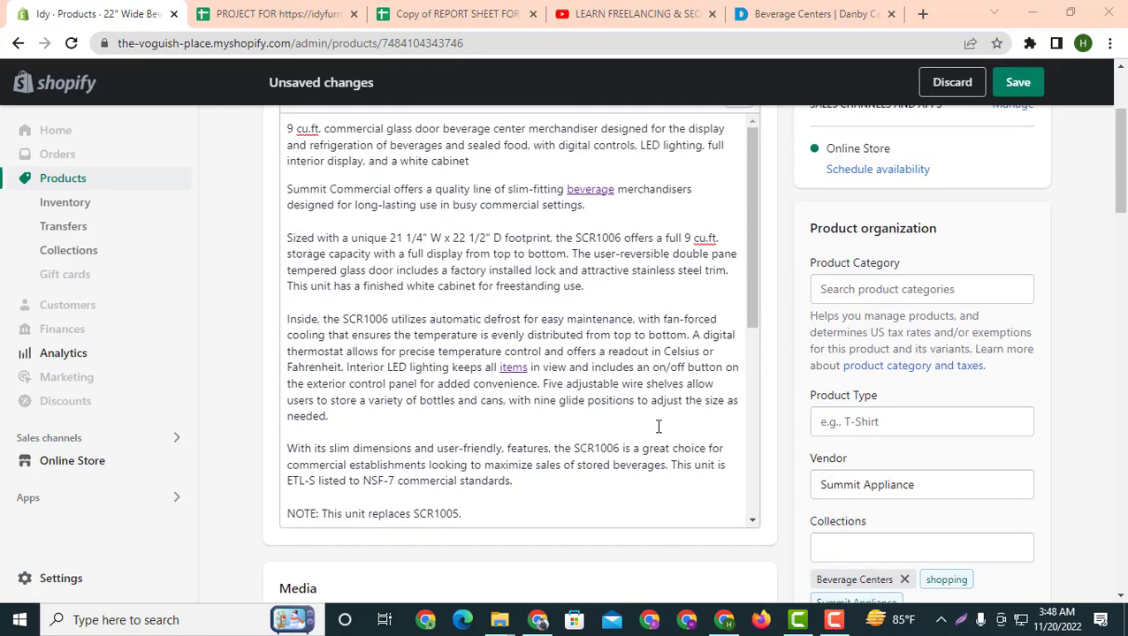
pyautogui.scroll(1, 658, 427)
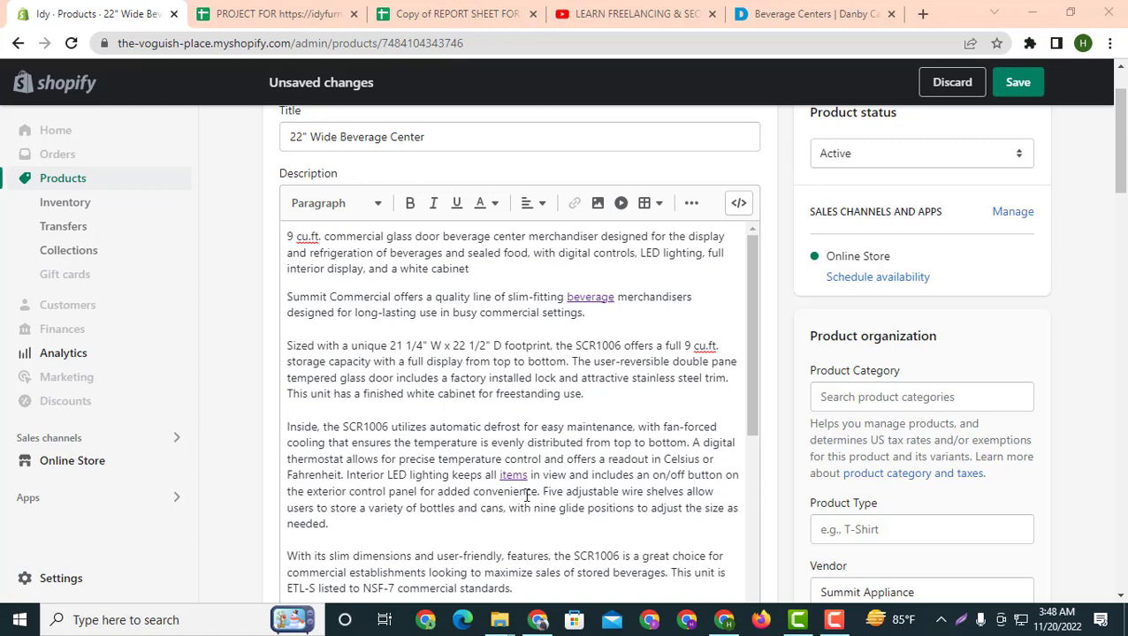
pyautogui.scroll(-5, 526, 495)
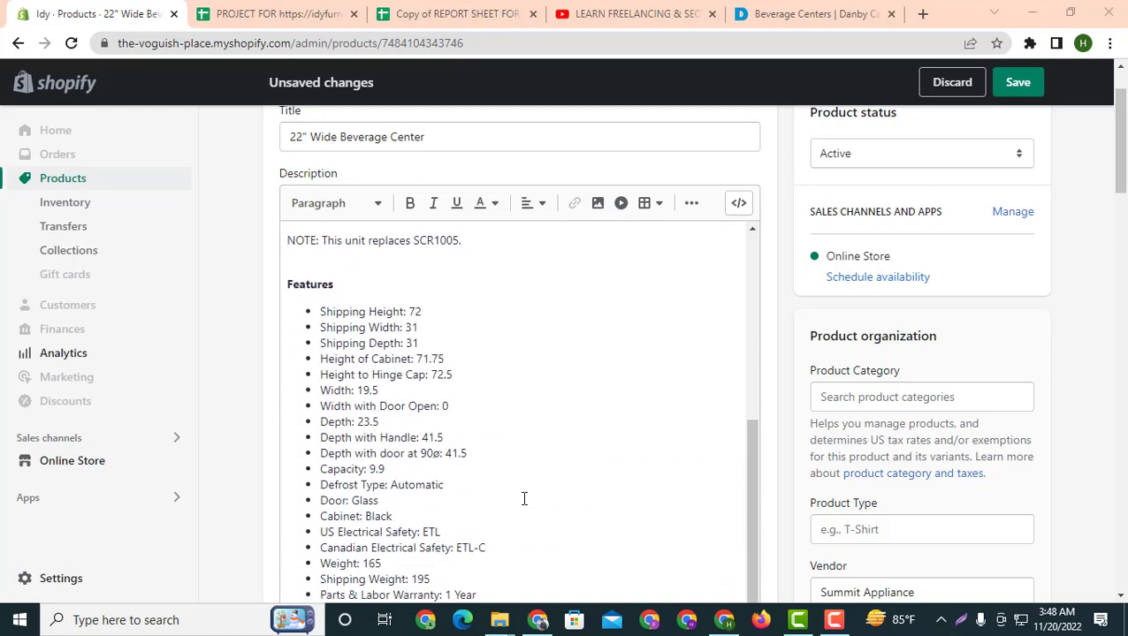
# Copy the keyword "beverage center" from the Ahrefs keyword ideas and save it as the first product image's alt text
pyautogui.scroll(-6, 521, 501)
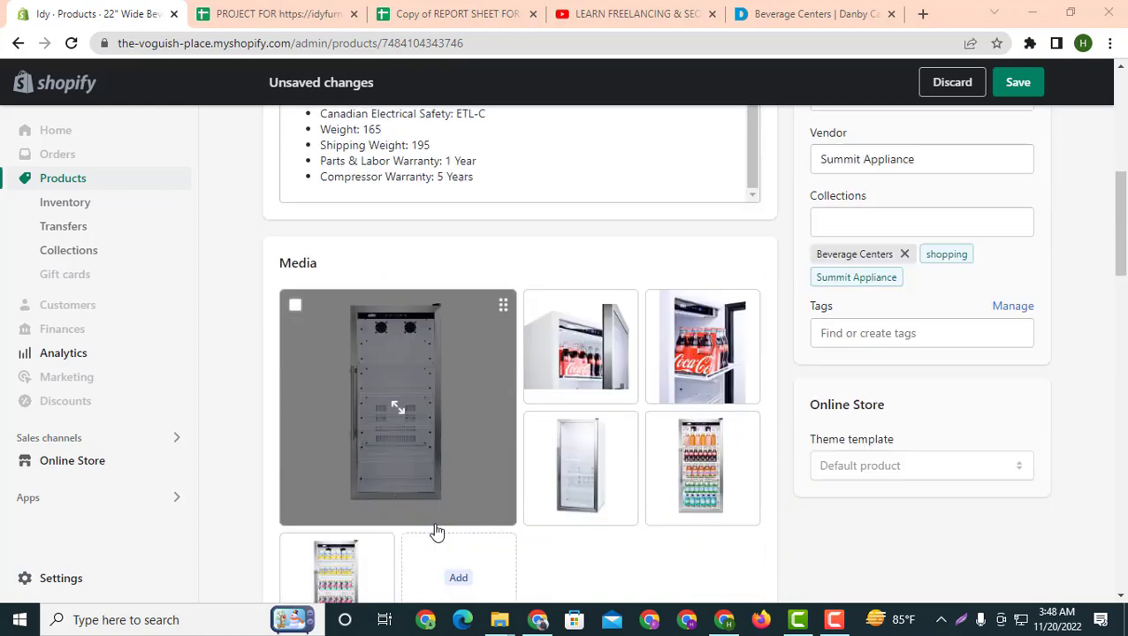
pyautogui.scroll(-1, 436, 532)
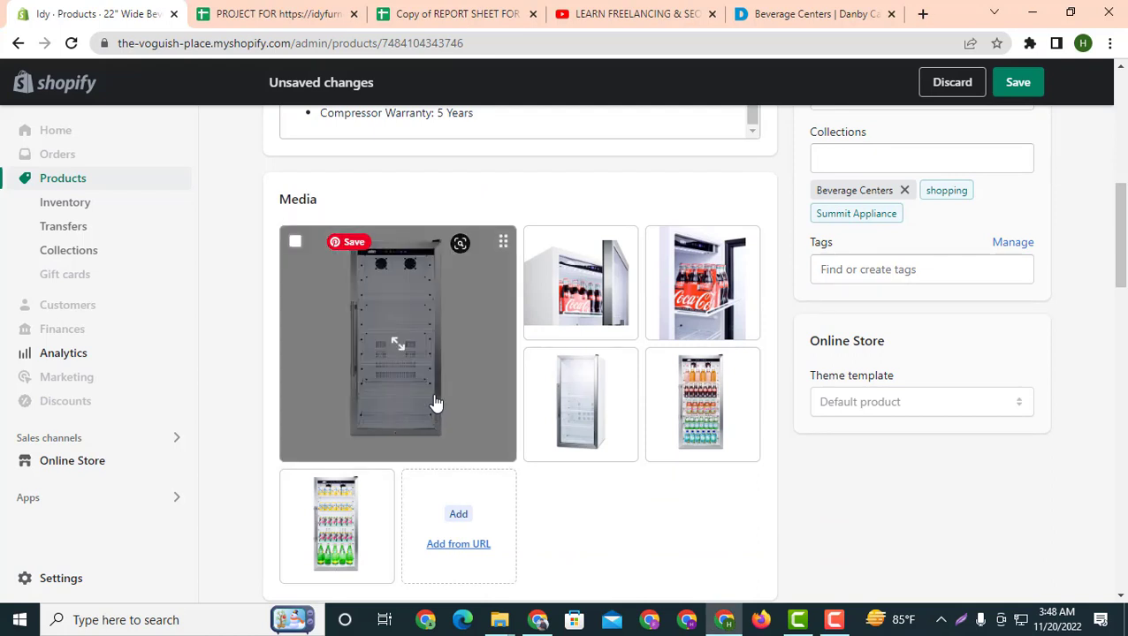
pyautogui.click(436, 403)
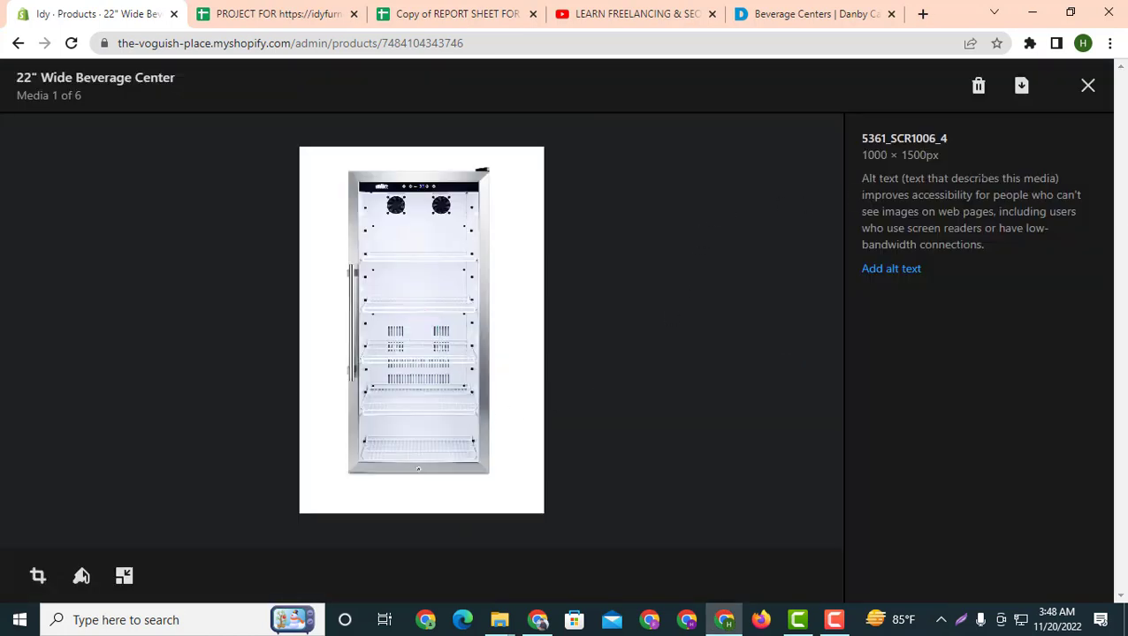
pyautogui.click(912, 276)
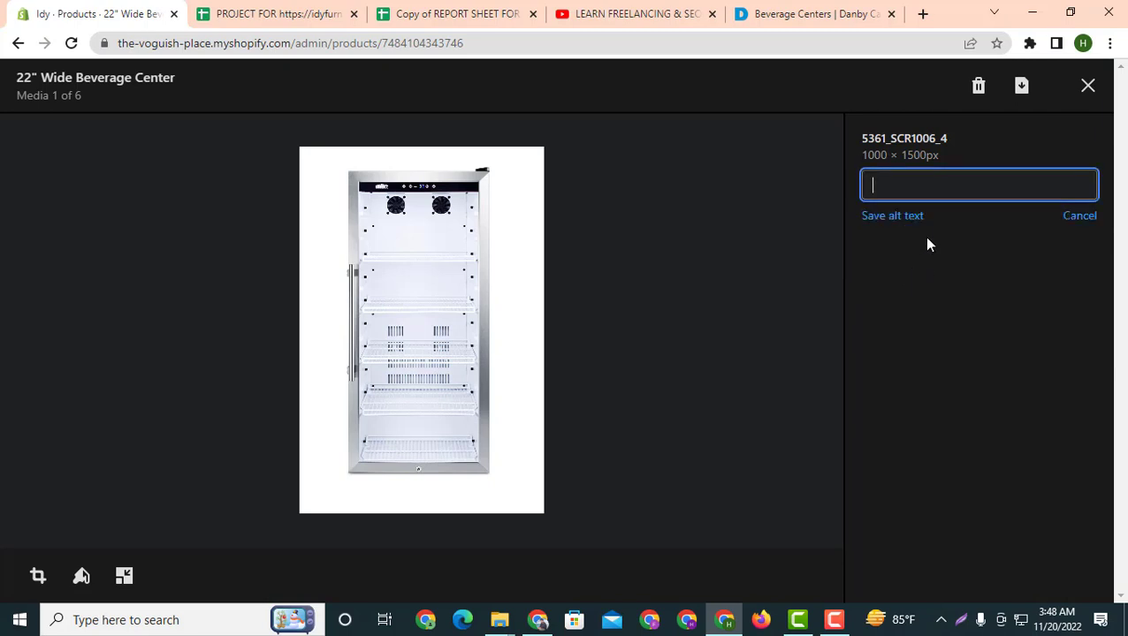
pyautogui.click(537, 619)
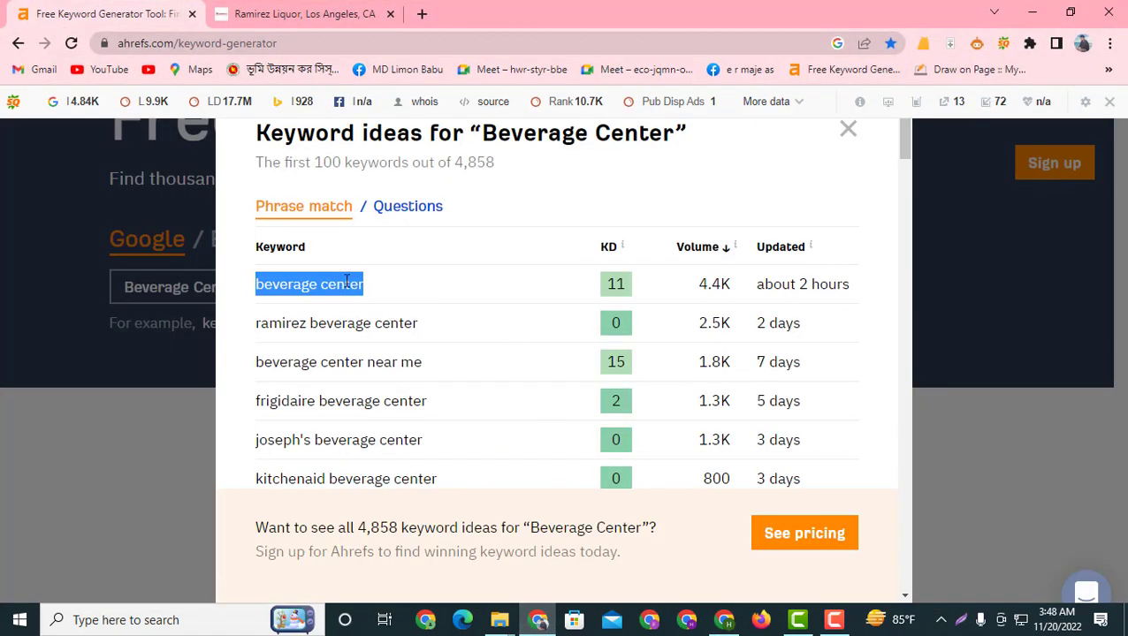
pyautogui.rightClick(347, 283)
pyautogui.click(386, 293)
pyautogui.hotkey('alt', 'Tab')
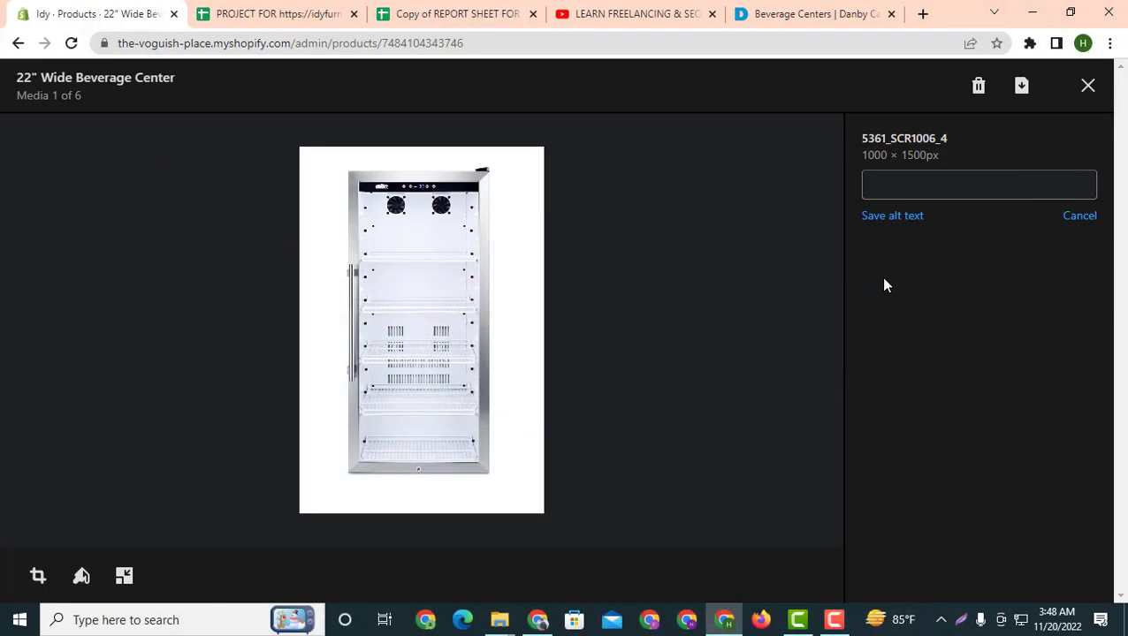
pyautogui.click(917, 184)
pyautogui.rightClick(918, 184)
pyautogui.click(969, 308)
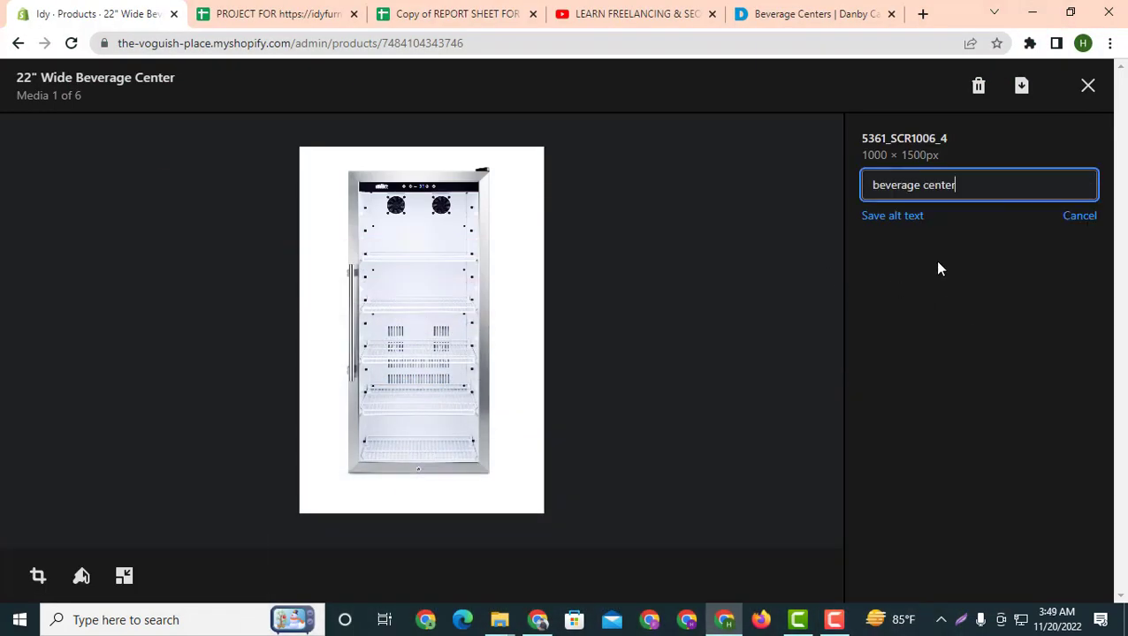
pyautogui.click(906, 219)
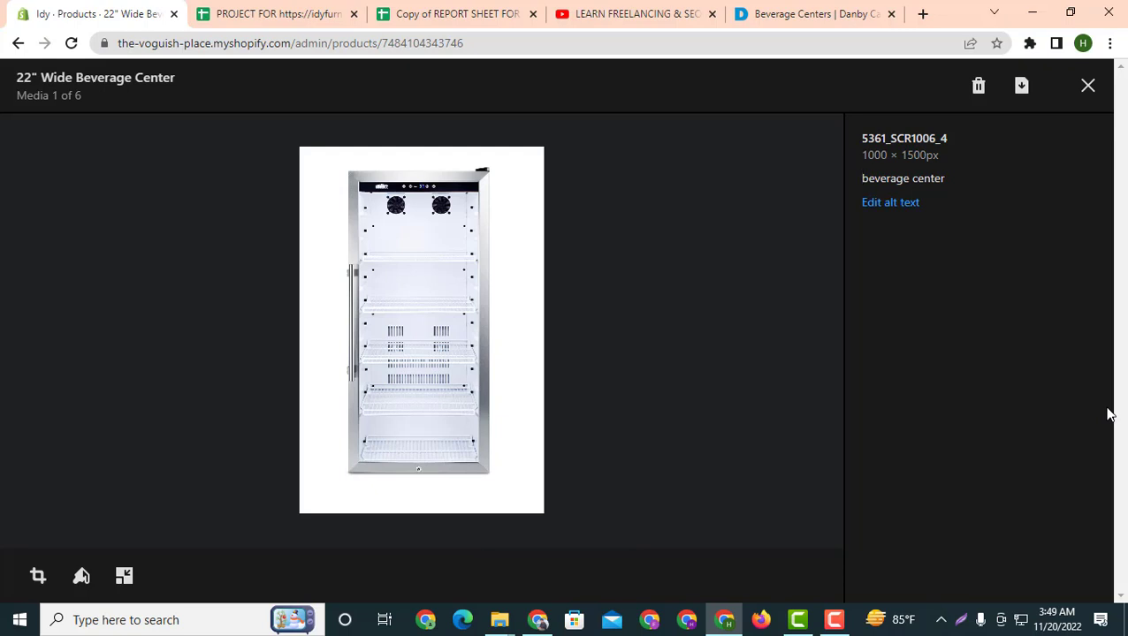
# Copy the keyword "beverage center near me" from the Ahrefs list and save it as the second product image's alt text
pyautogui.press('Right')
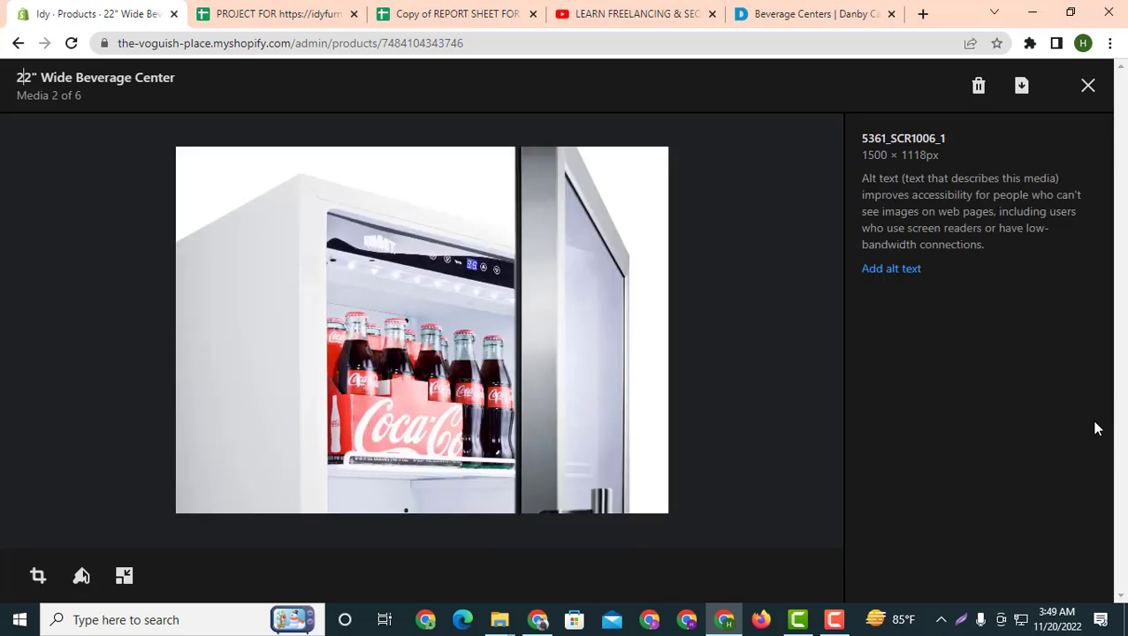
pyautogui.click(892, 270)
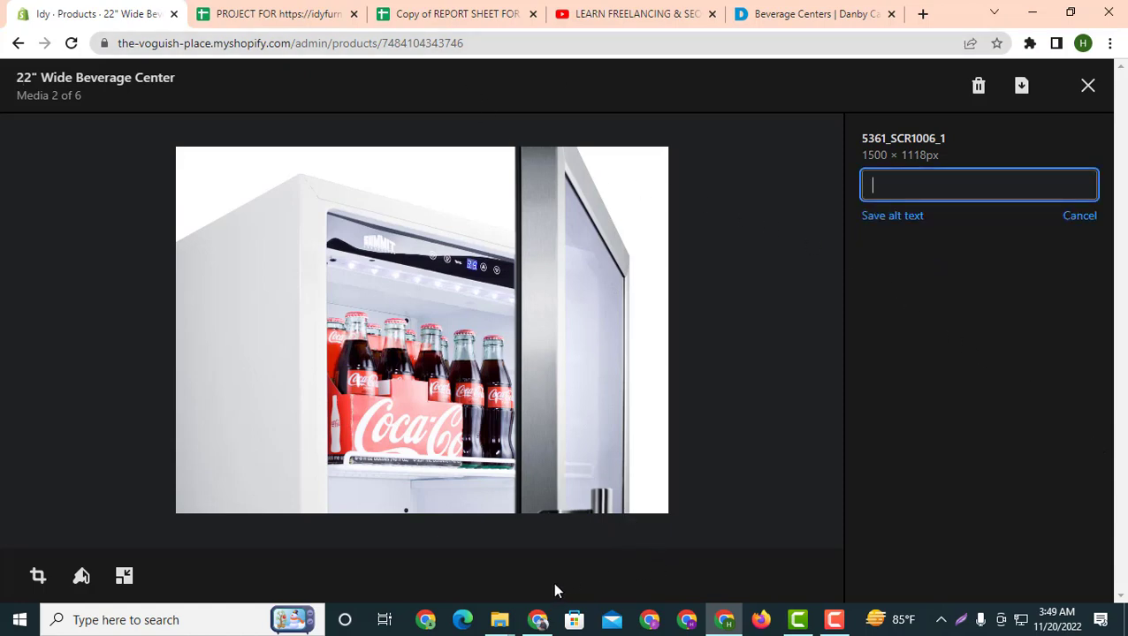
pyautogui.moveTo(538, 619)
pyautogui.click(458, 508)
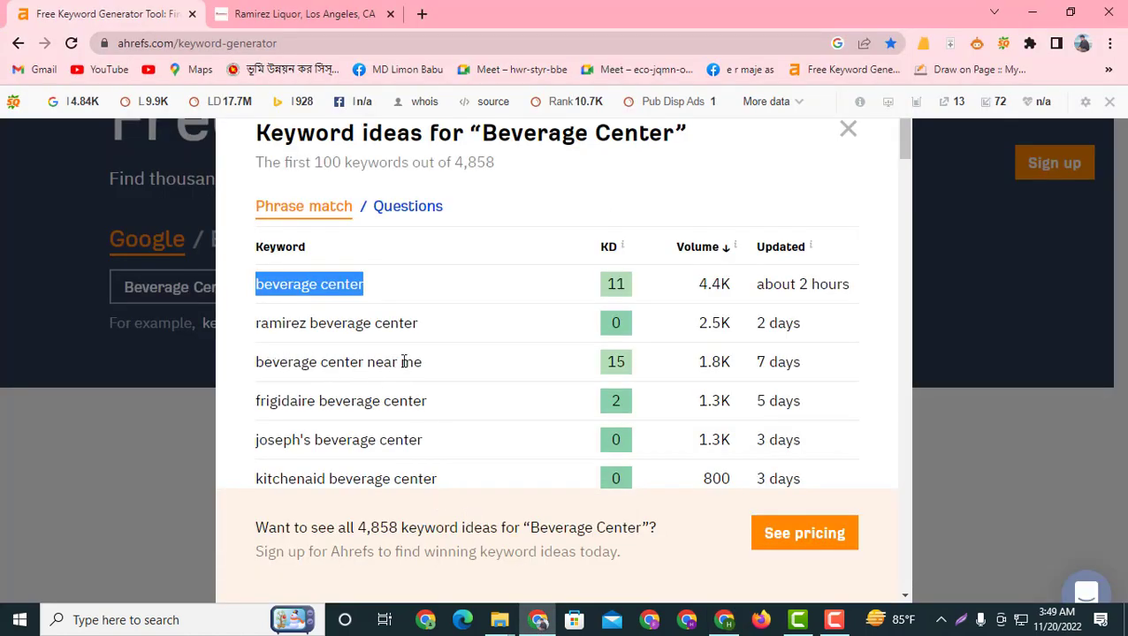
pyautogui.moveTo(440, 364); pyautogui.dragTo(256, 362)
pyautogui.rightClick(259, 366)
pyautogui.click(283, 376)
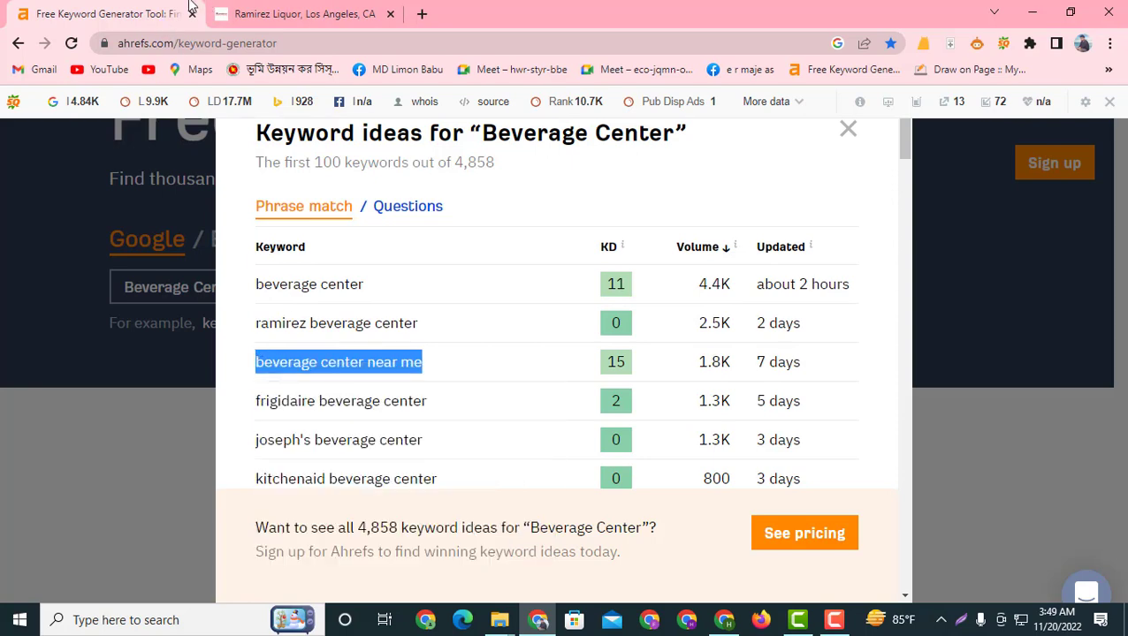
pyautogui.click(724, 623)
pyautogui.rightClick(911, 182)
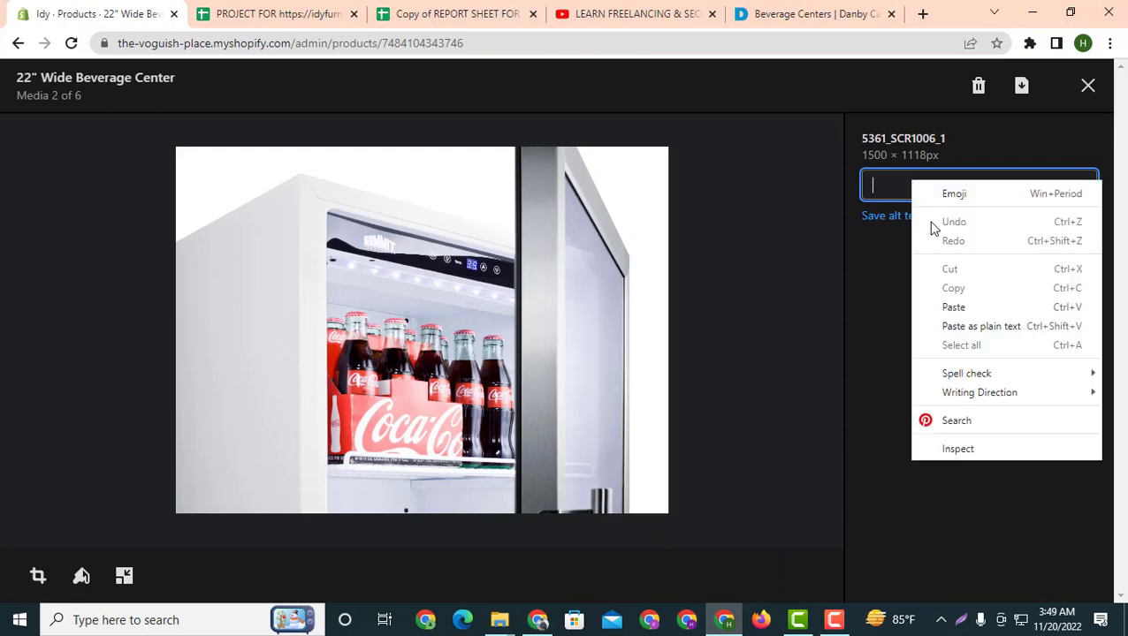
pyautogui.click(955, 307)
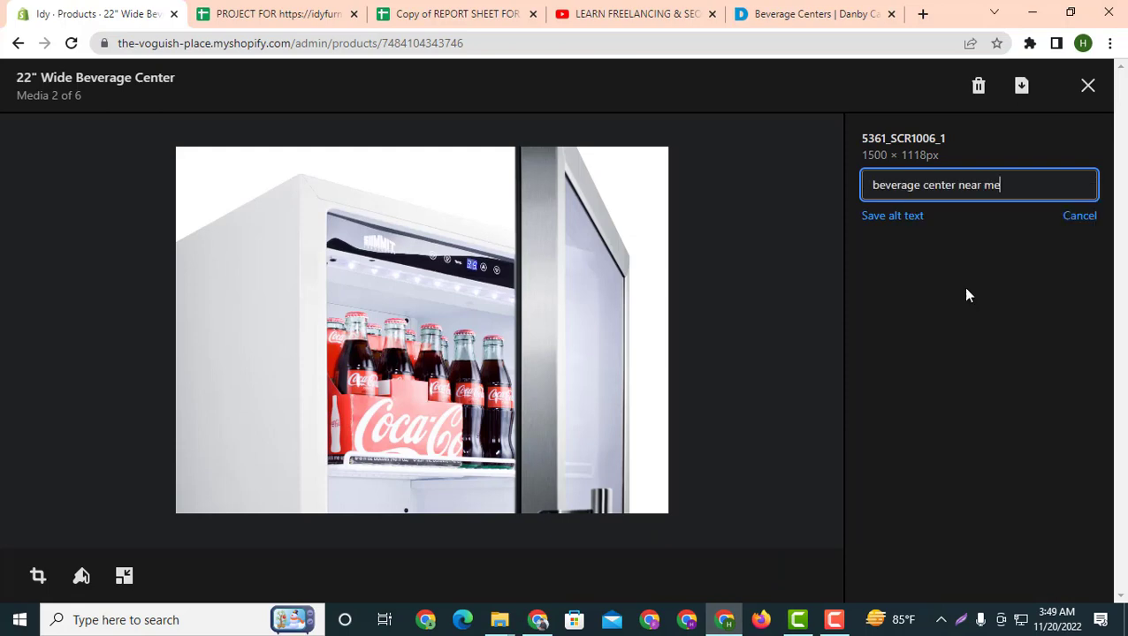
pyautogui.click(897, 217)
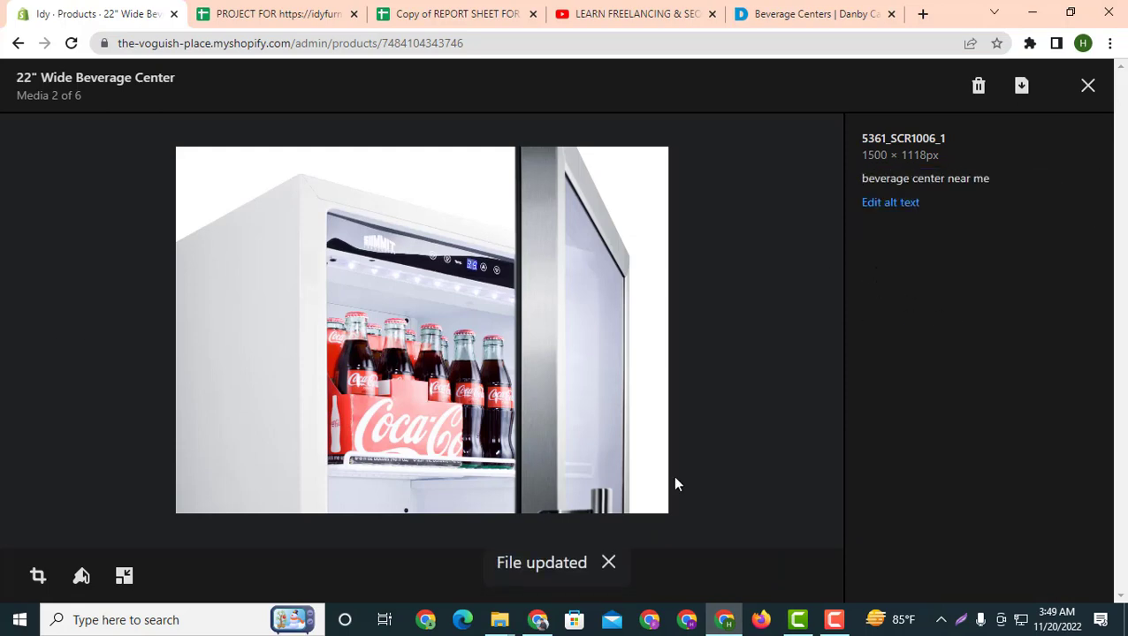
# Go to the third product image and open its alt text for editing
pyautogui.click(781, 351)
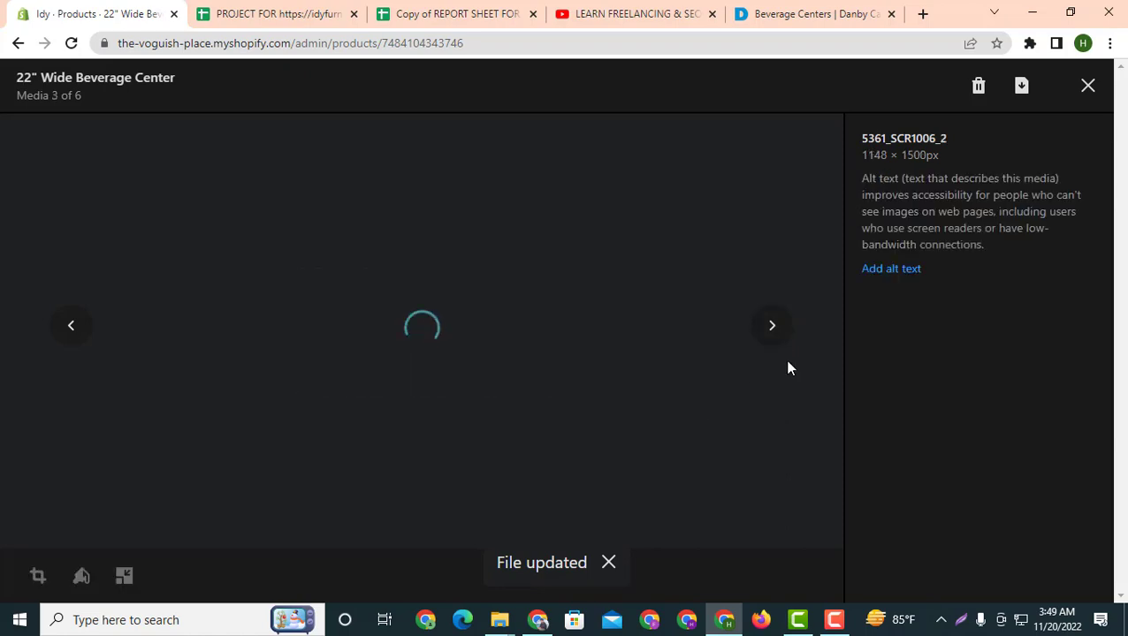
pyautogui.click(908, 274)
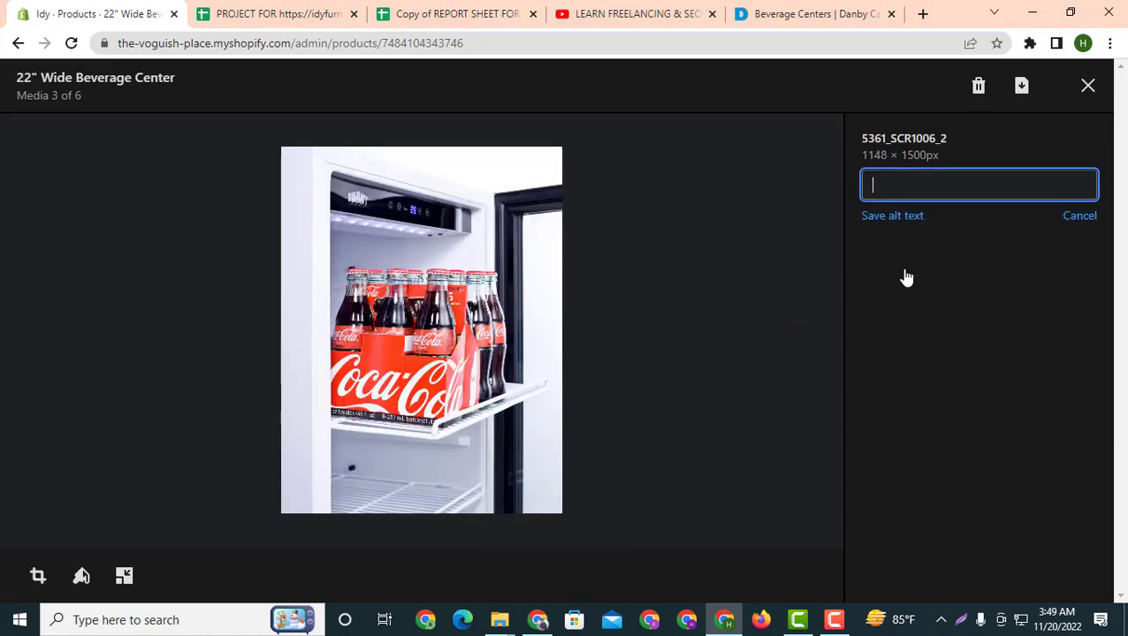
pyautogui.click(302, 11)
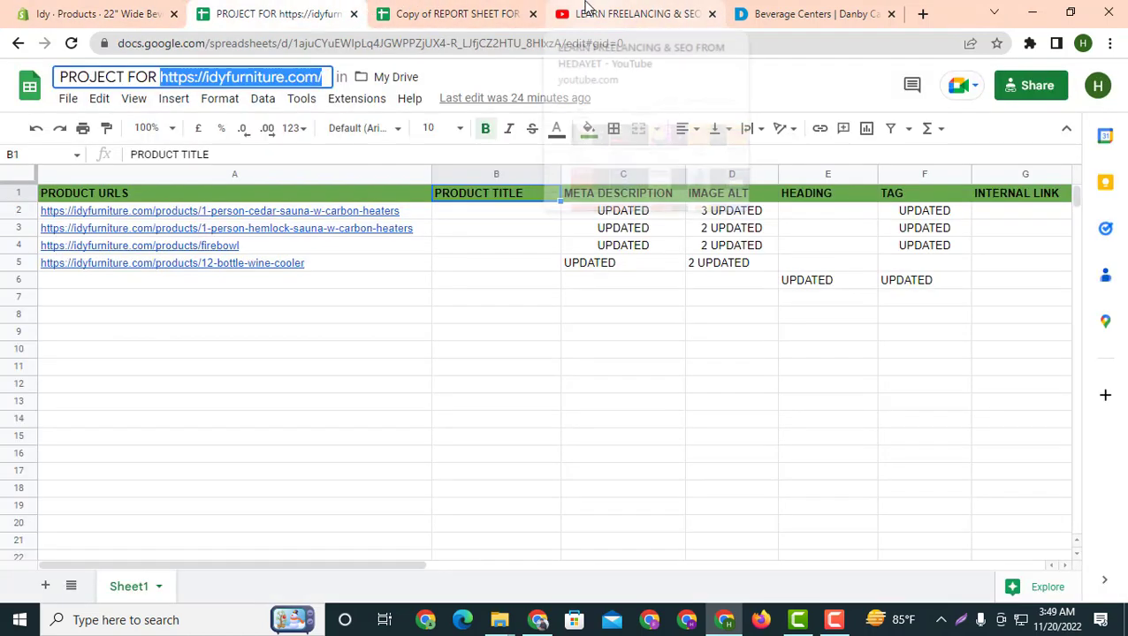
pyautogui.click(97, 13)
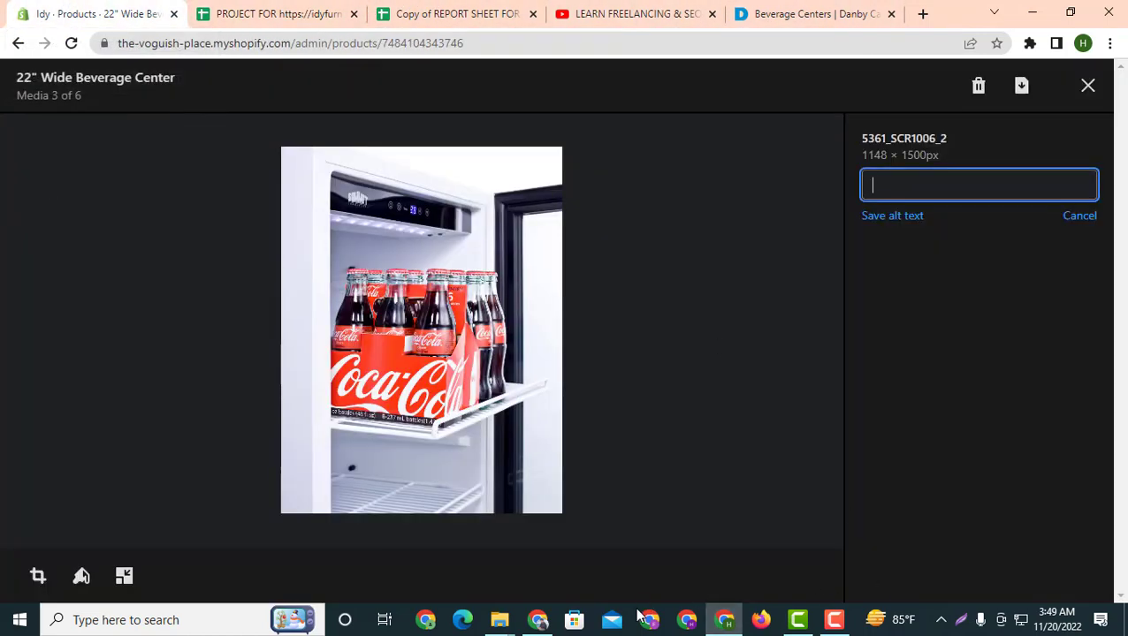
# Switch to the Ahrefs keyword generator and copy "Beverage Center" from the keyword ideas heading
pyautogui.click(535, 620)
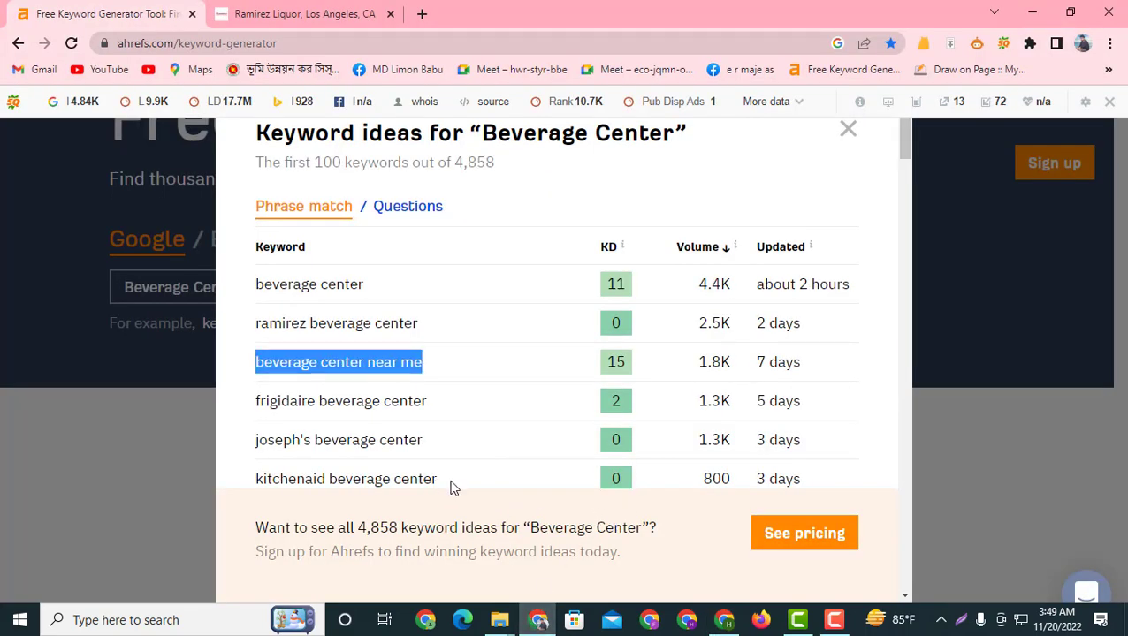
pyautogui.moveTo(451, 487); pyautogui.dragTo(288, 482)
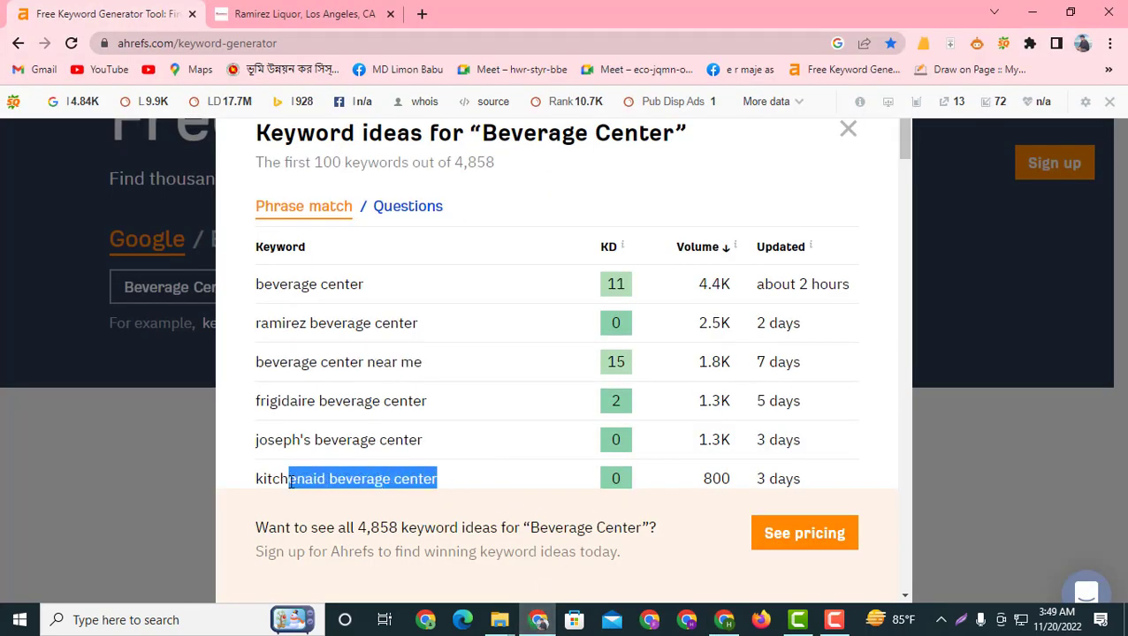
pyautogui.click(482, 485)
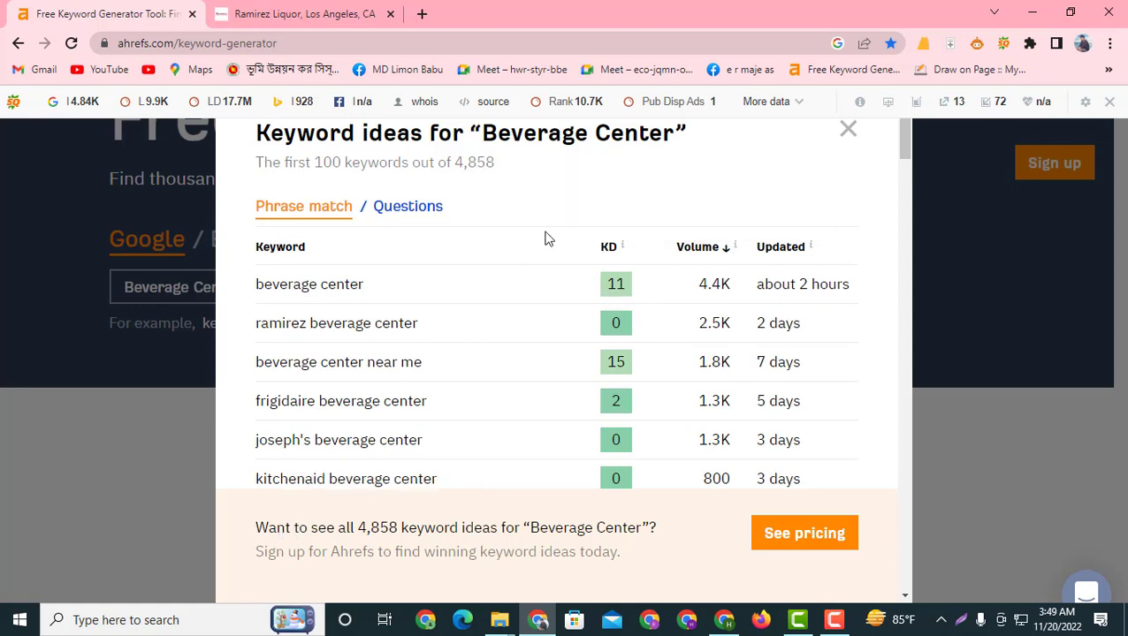
pyautogui.moveTo(673, 132); pyautogui.dragTo(482, 132)
pyautogui.rightClick(502, 146)
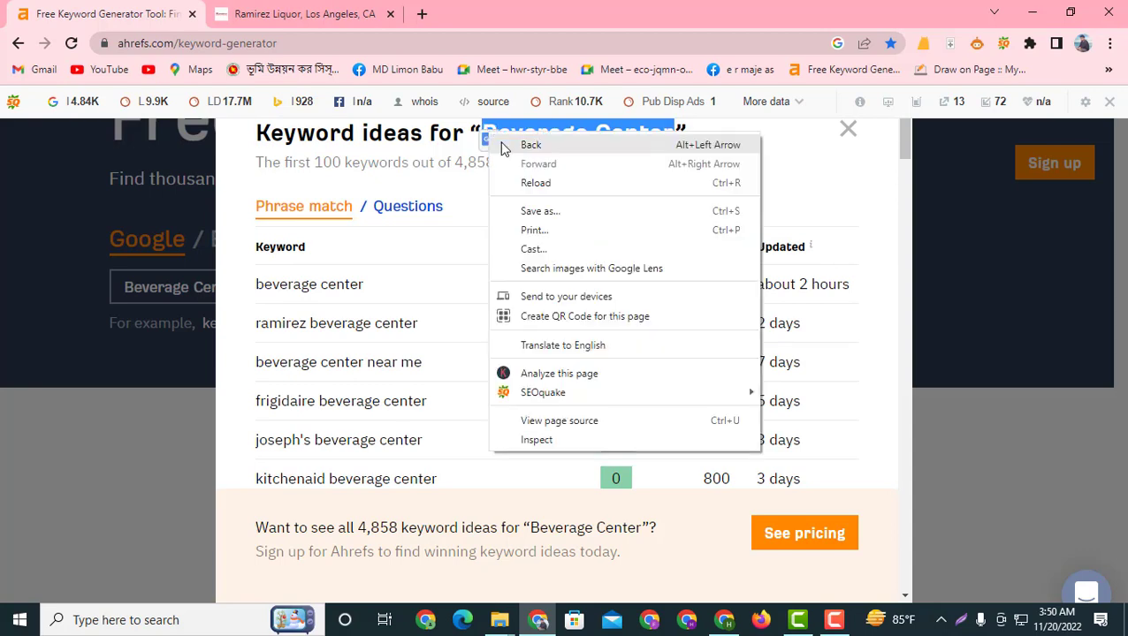
pyautogui.click(549, 130)
pyautogui.rightClick(551, 129)
pyautogui.click(592, 139)
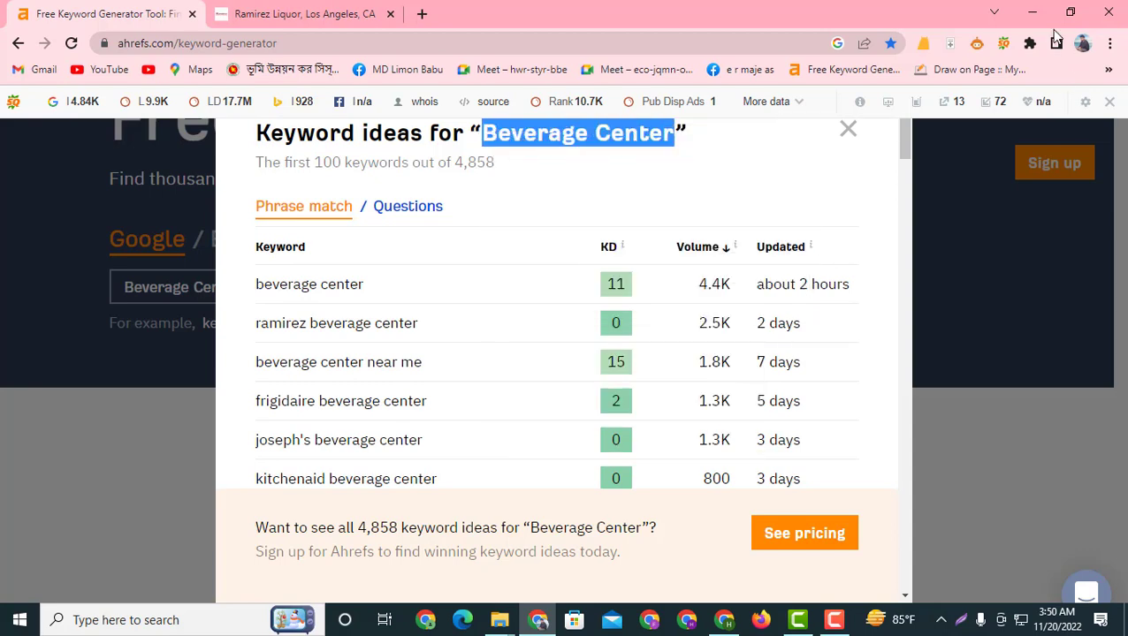
# Return to the Shopify product media and save "best Beverage Center" as the third image's alt text using the copied keyword
pyautogui.click(1032, 12)
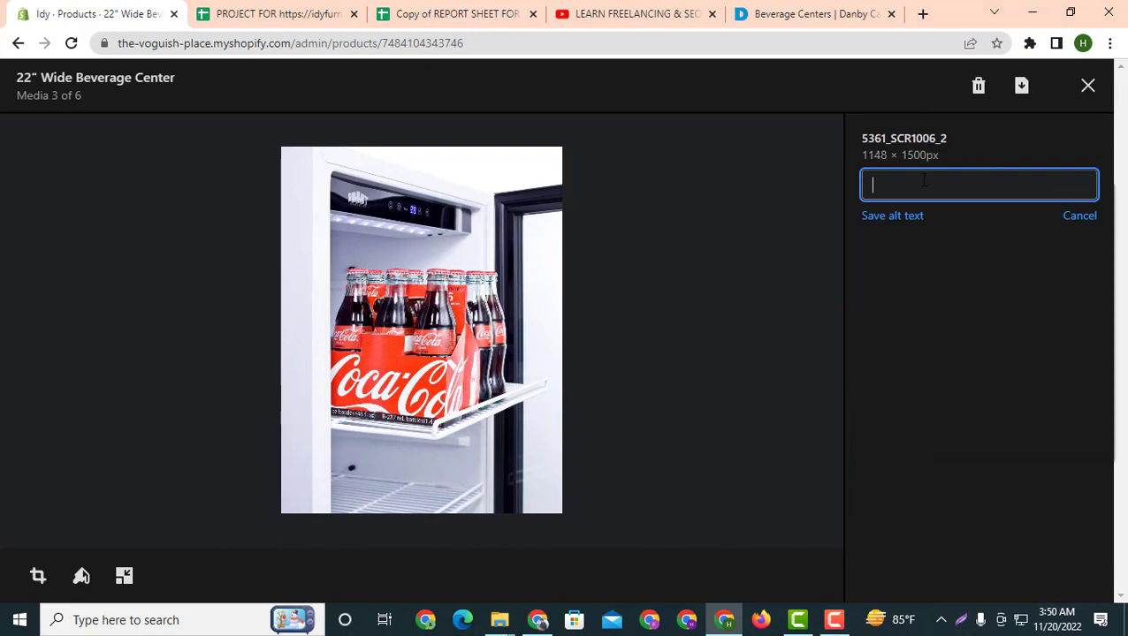
pyautogui.rightClick(923, 180)
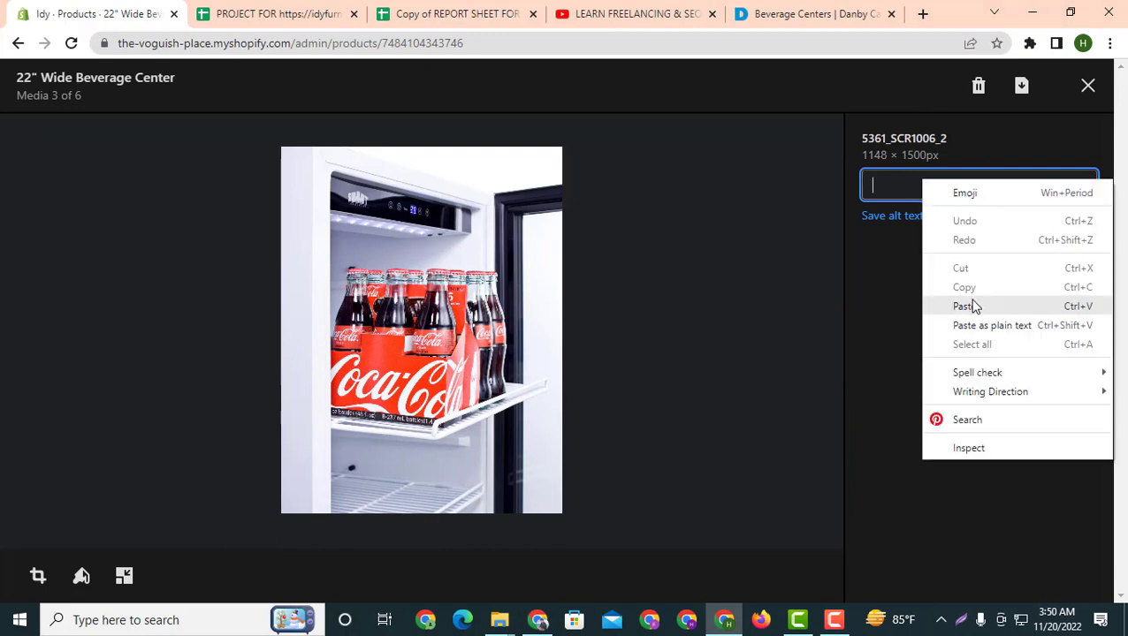
pyautogui.click(964, 305)
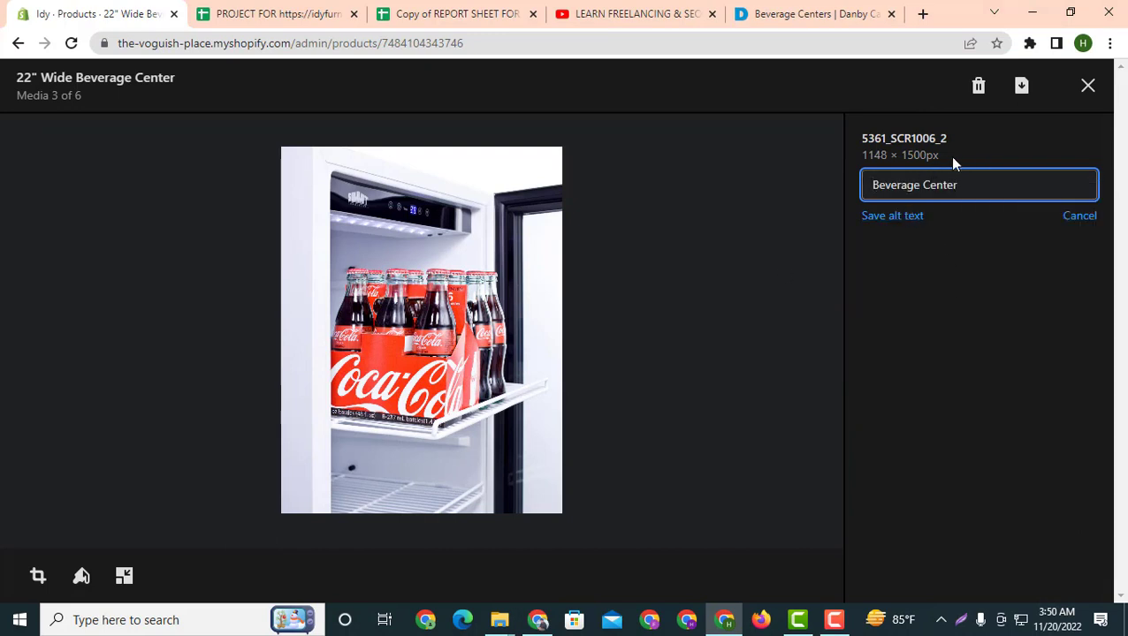
pyautogui.write('best')
pyautogui.click(893, 216)
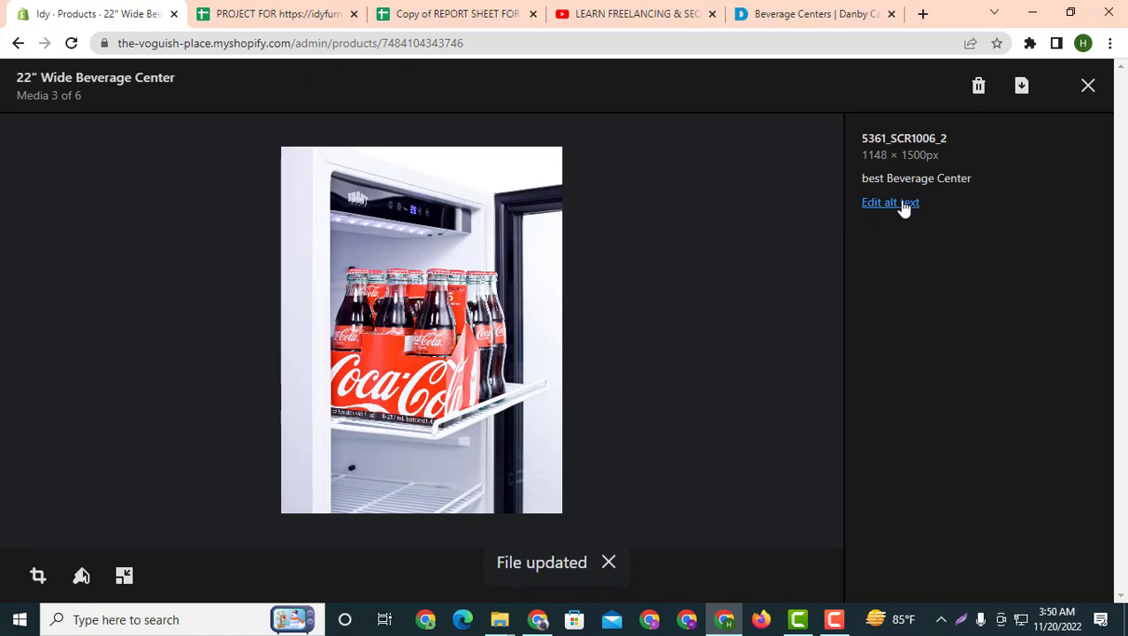
# Go to the fourth product image and open its alt text for editing
pyautogui.press('Right')
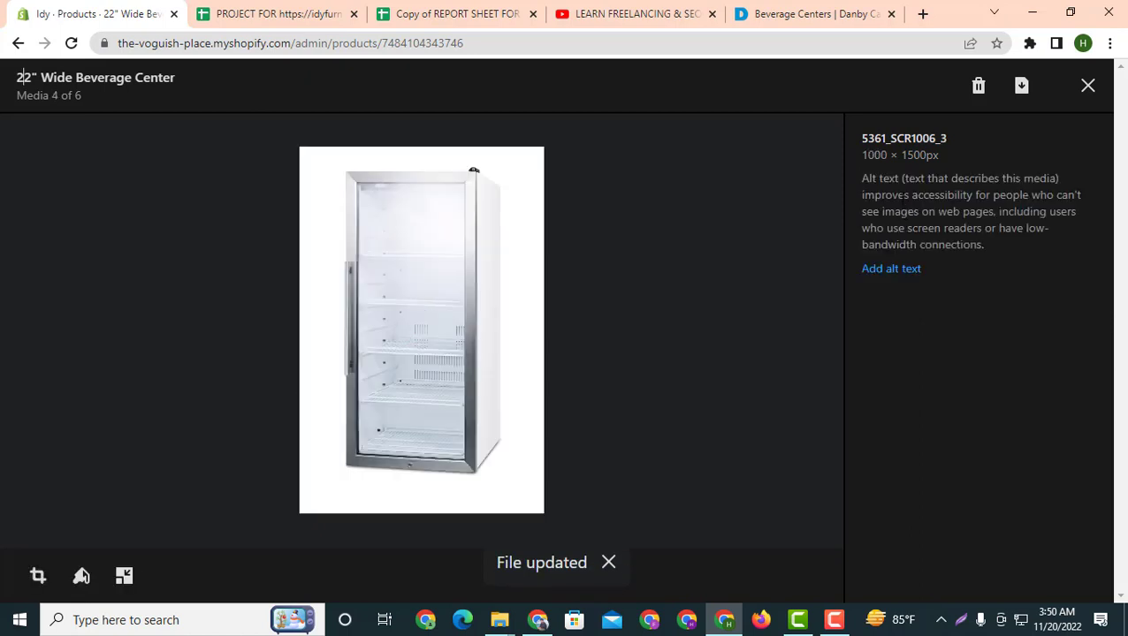
pyautogui.click(893, 269)
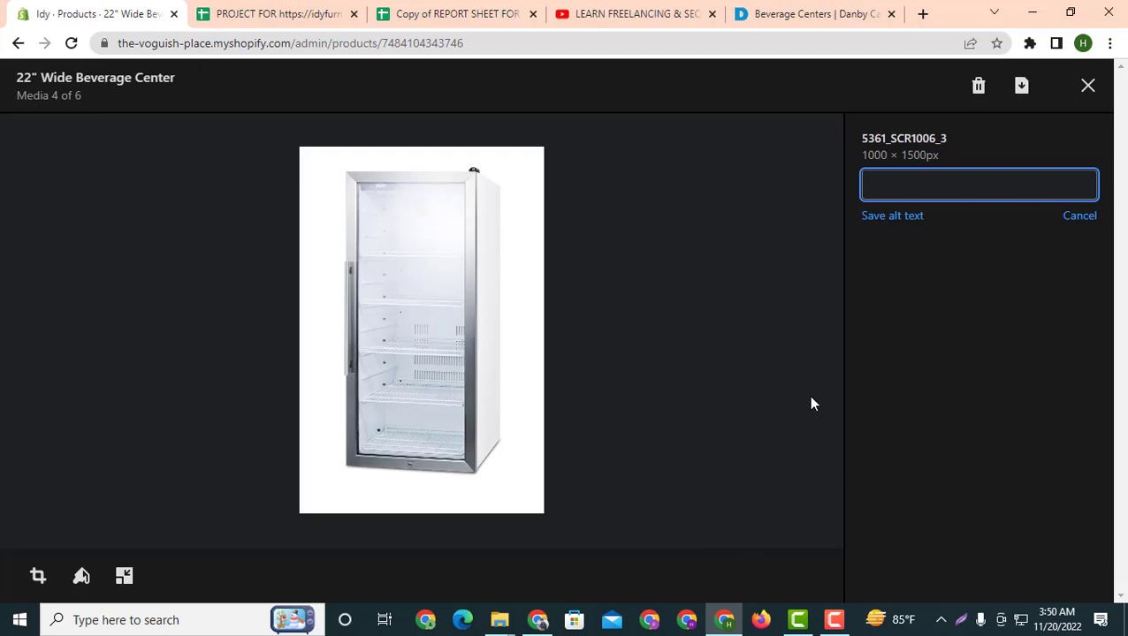
pyautogui.click(720, 622)
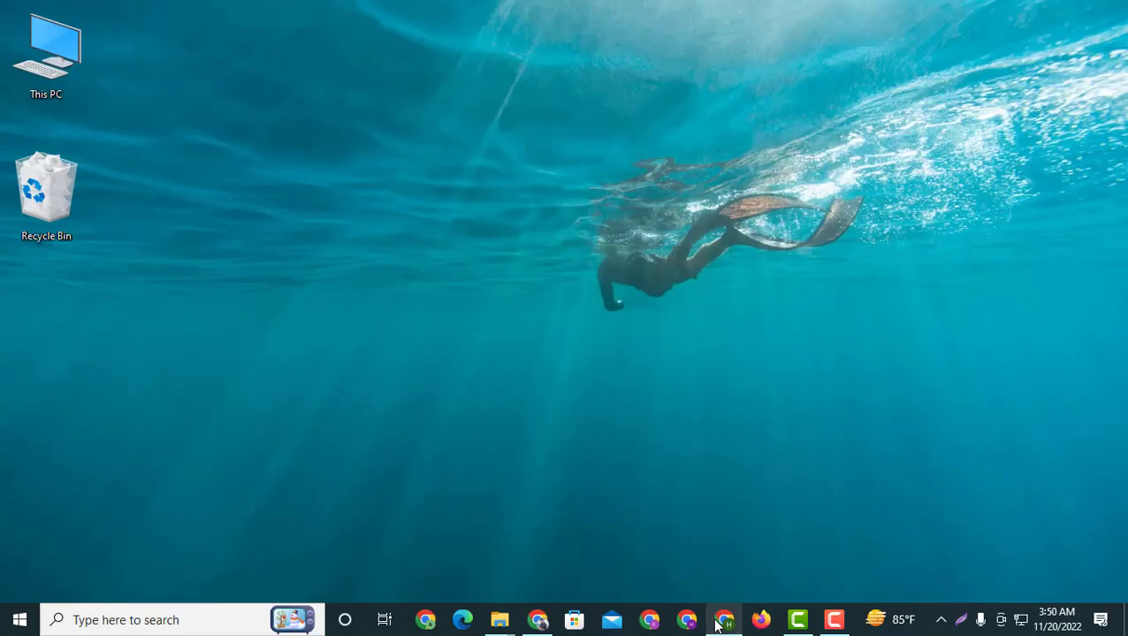
pyautogui.click(720, 623)
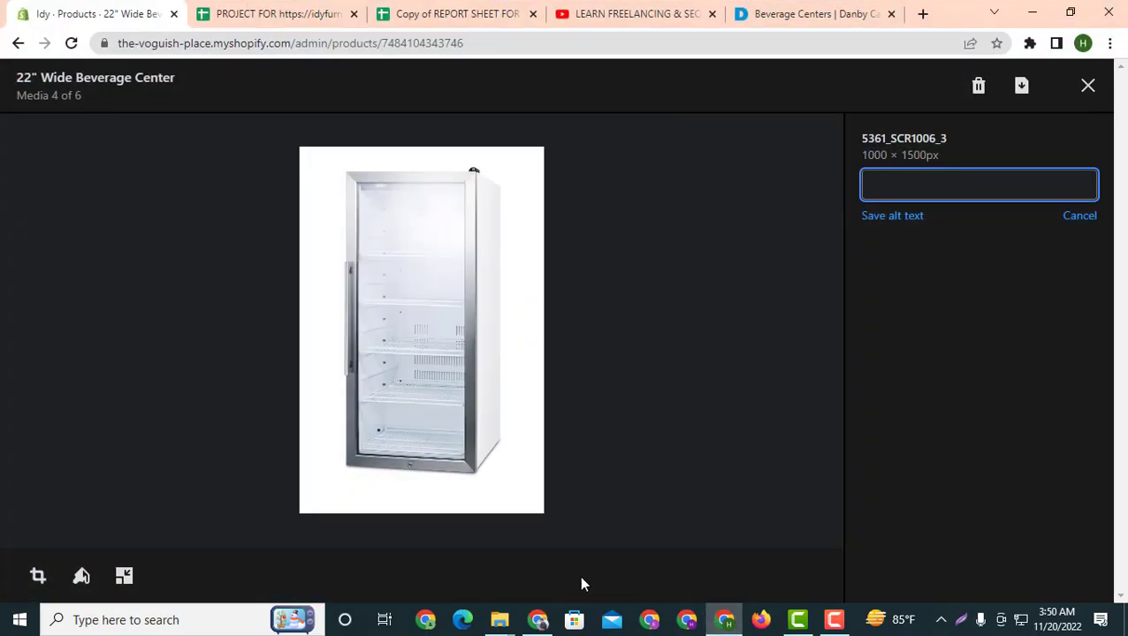
# Copy the keyword "beverage center" from the Ahrefs list and enter "beverage center-" in the fourth image's alt text in Shopify
pyautogui.click(537, 619)
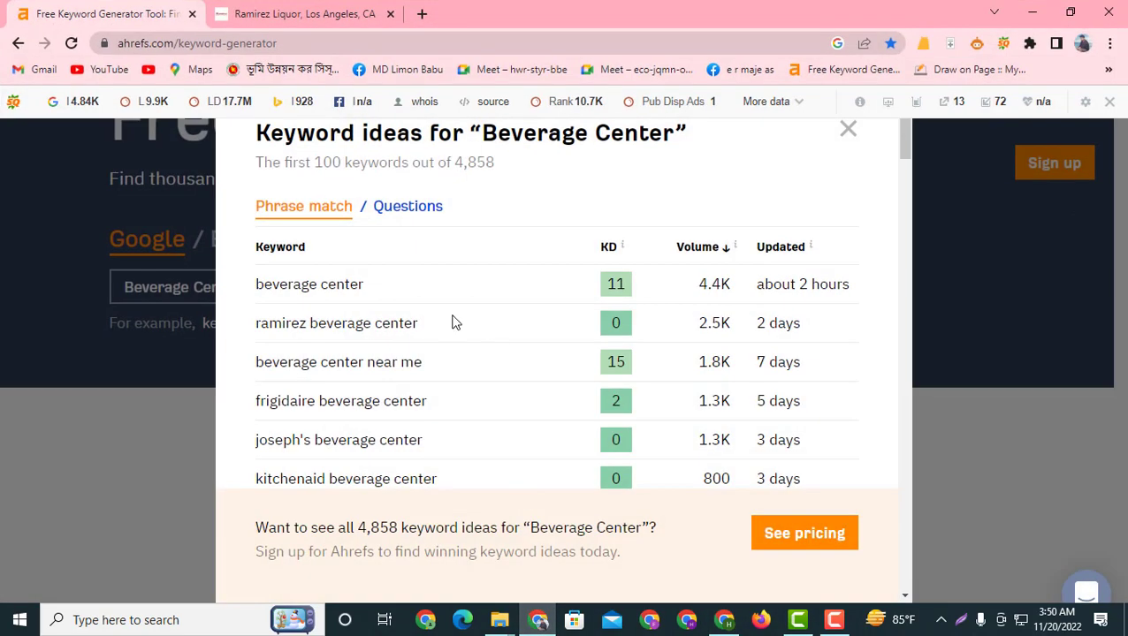
pyautogui.moveTo(249, 293); pyautogui.dragTo(286, 284)
pyautogui.doubleClick(345, 284)
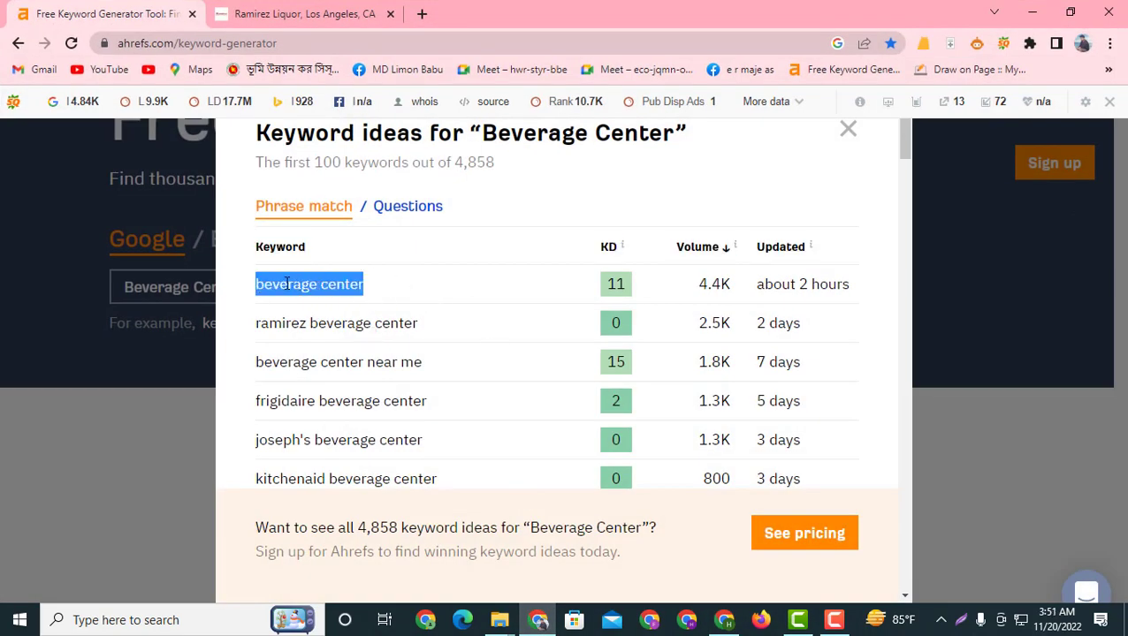
pyautogui.rightClick(287, 284)
pyautogui.click(323, 294)
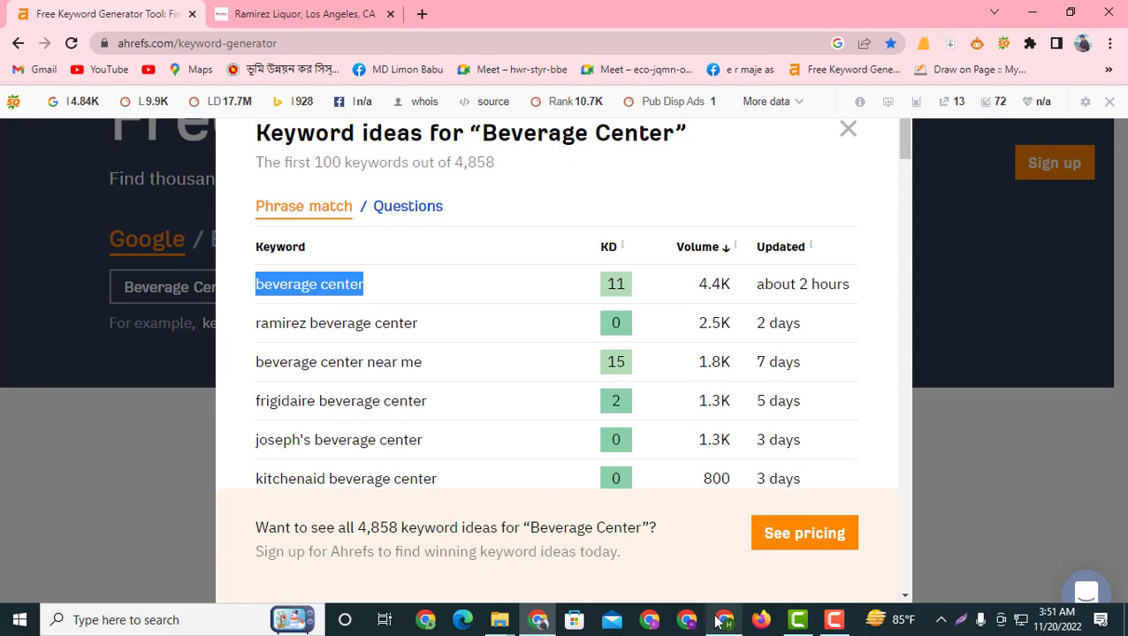
pyautogui.click(723, 620)
pyautogui.click(889, 191)
pyautogui.rightClick(895, 186)
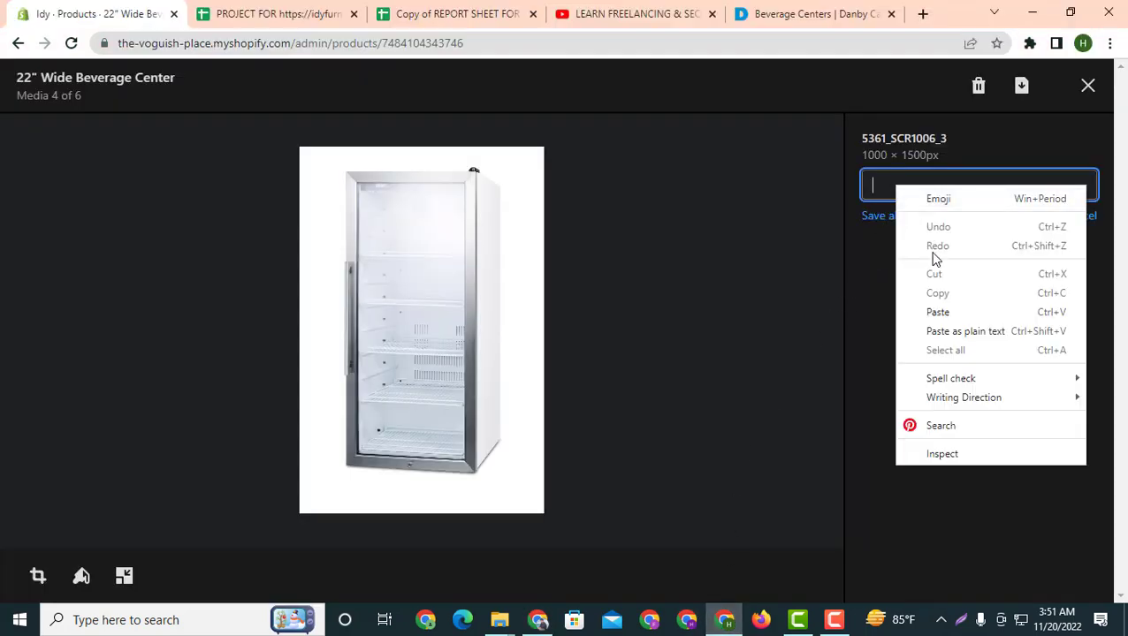
pyautogui.click(935, 312)
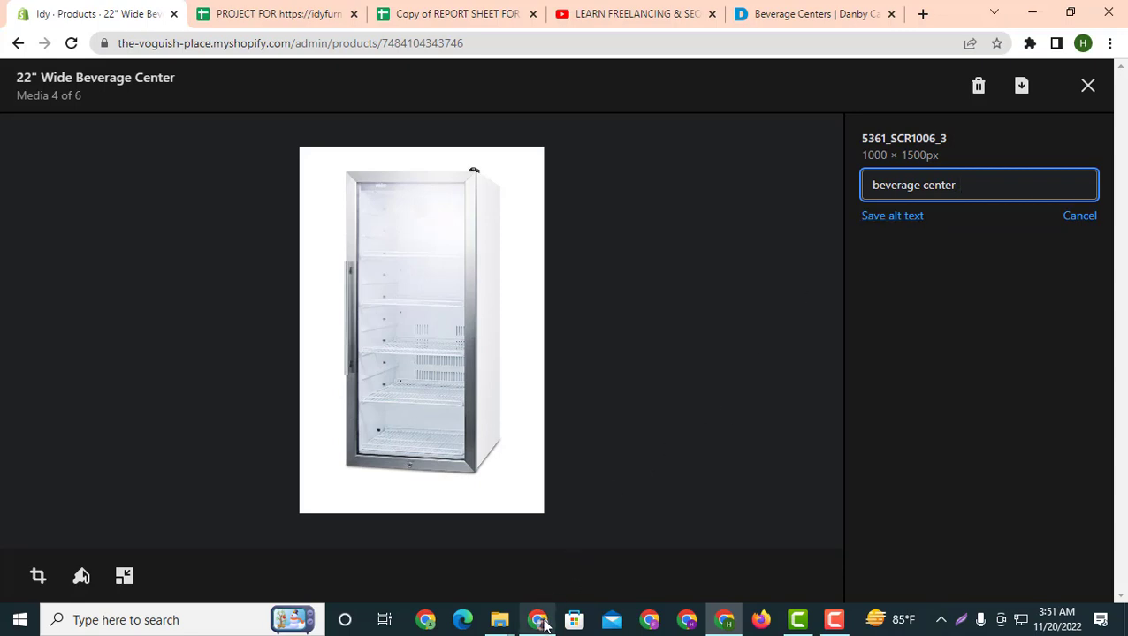
# Copy "beverage center near me" from Ahrefs, save the fourth image's alt text as "beverage center-beverage center near me", and go to the fifth image
pyautogui.moveTo(549, 625)
pyautogui.click(541, 557)
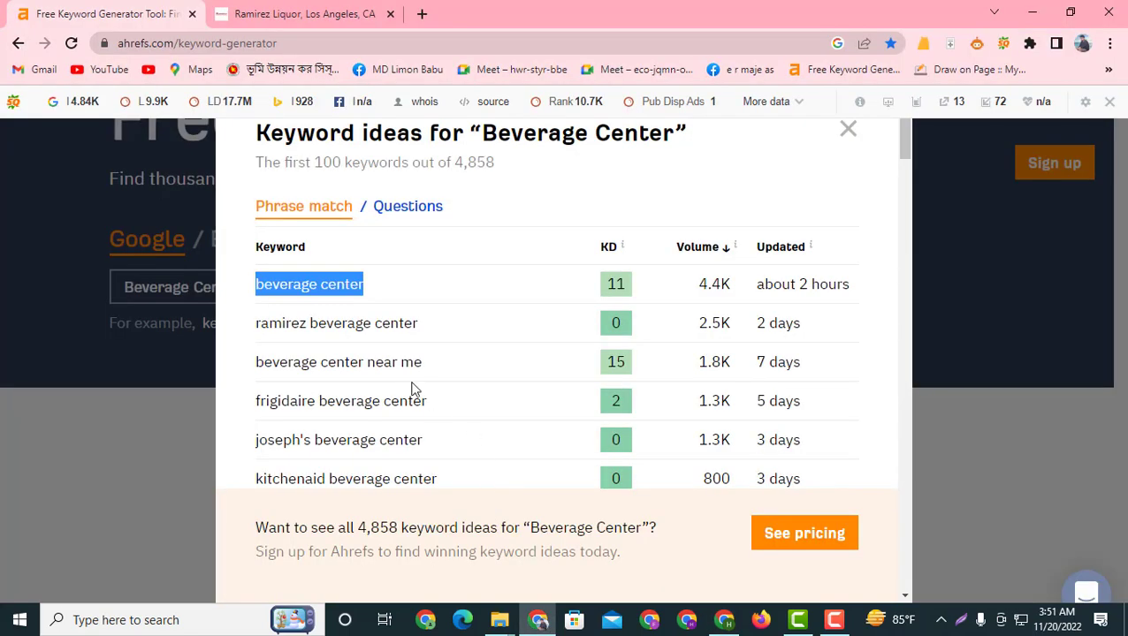
pyautogui.moveTo(445, 372); pyautogui.dragTo(261, 364)
pyautogui.rightClick(261, 365)
pyautogui.click(300, 379)
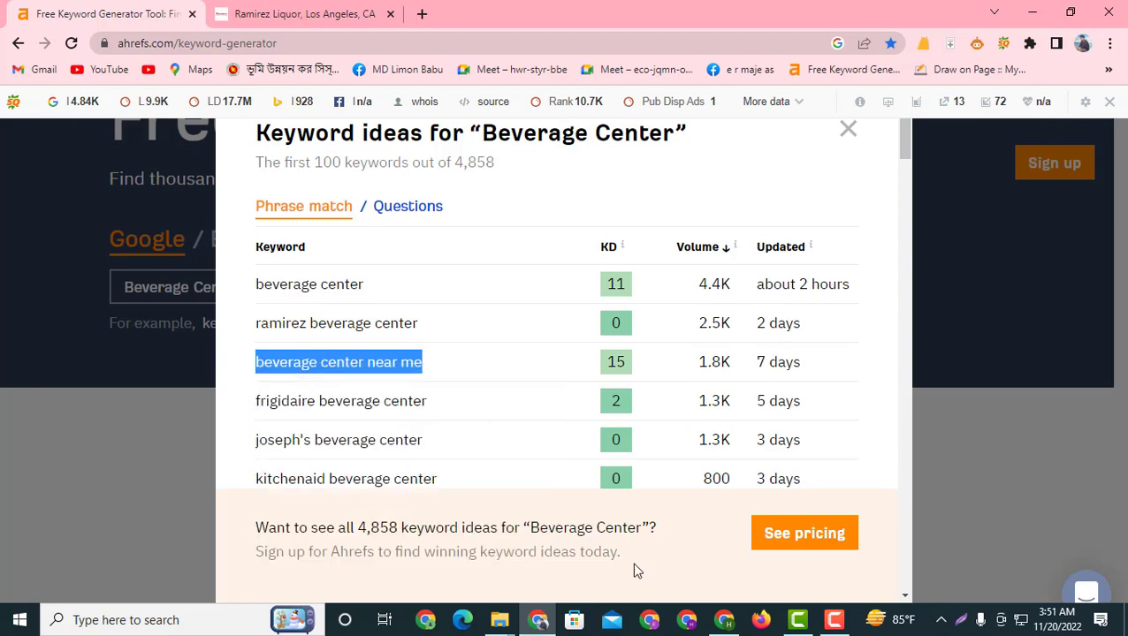
pyautogui.click(724, 620)
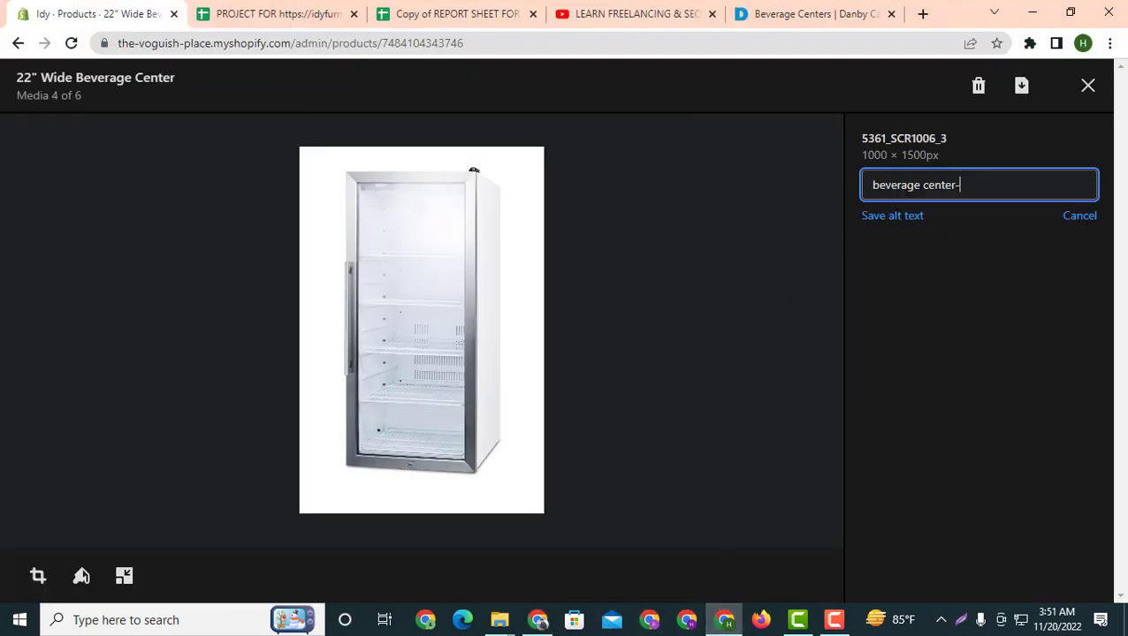
pyautogui.rightClick(979, 185)
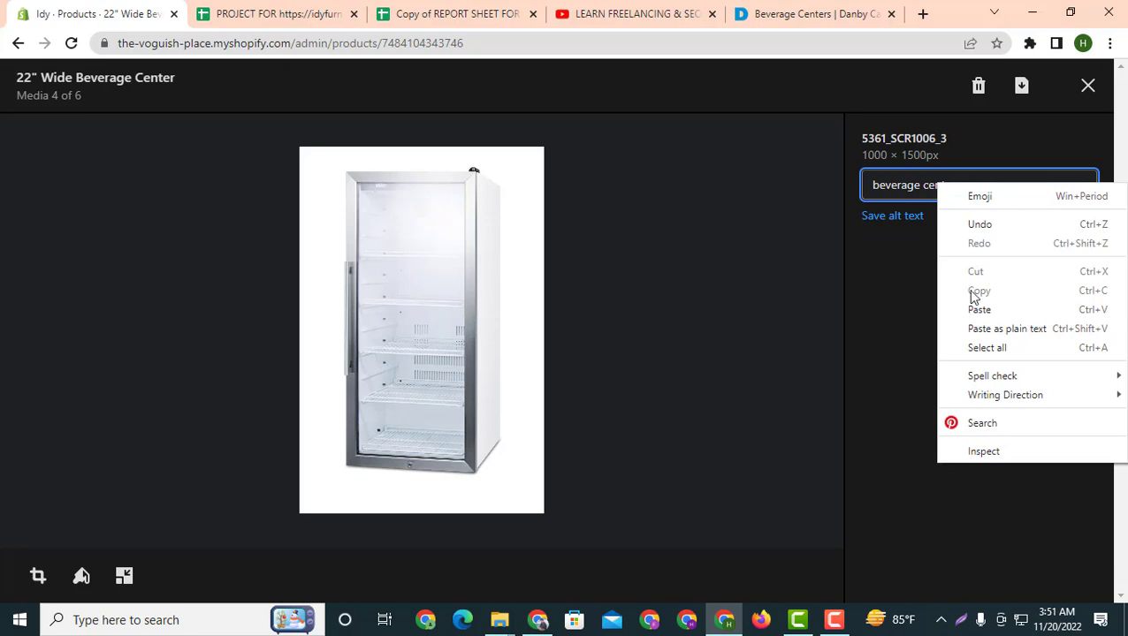
pyautogui.click(979, 310)
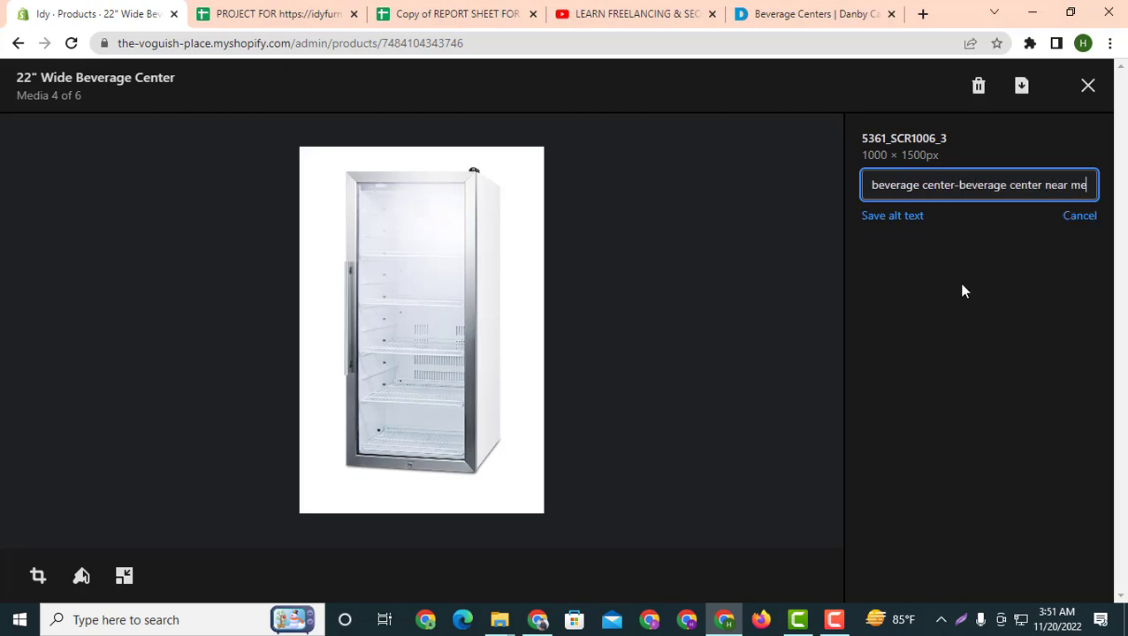
pyautogui.click(913, 217)
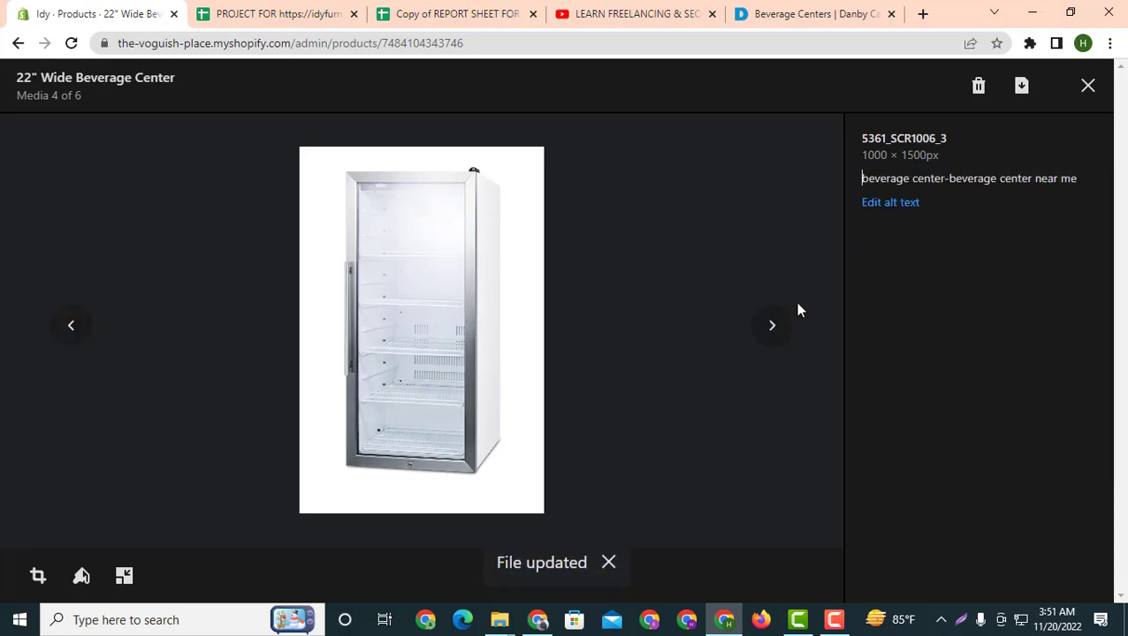
pyautogui.press('Right')
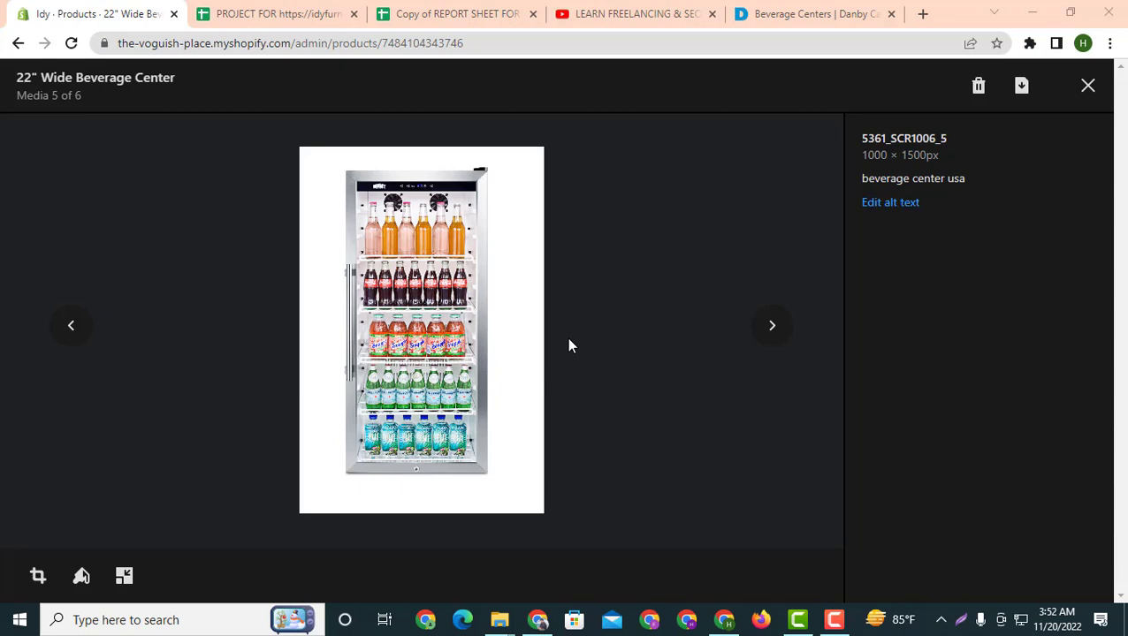
# Return to the product page and examine its pricing, inventory and shipping sections down to the search engine listing
pyautogui.click(16, 44)
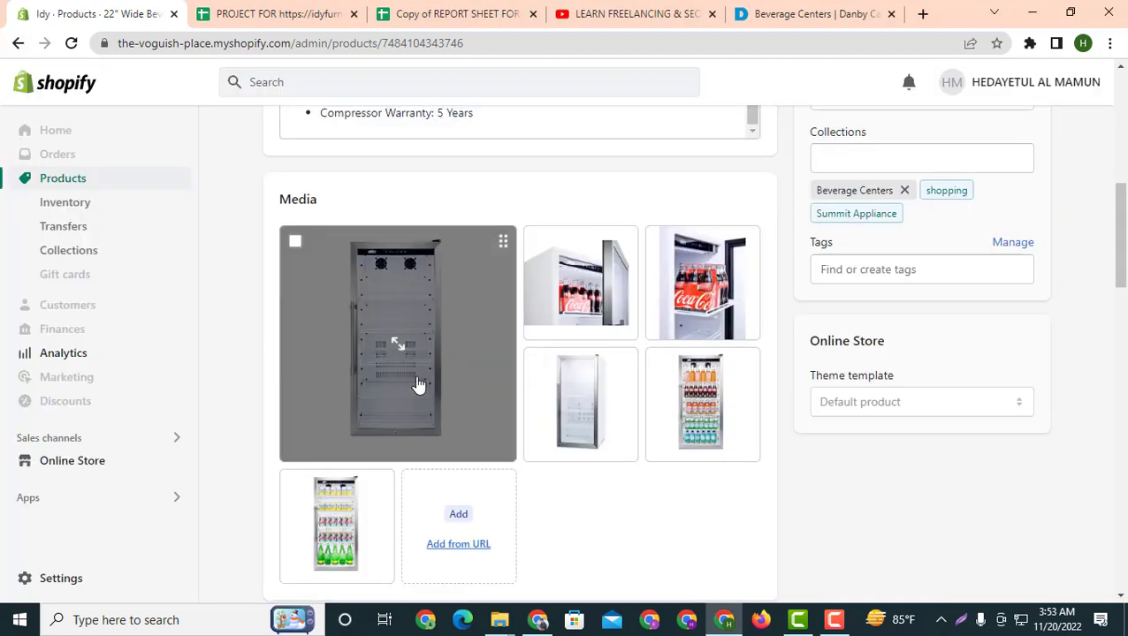
pyautogui.scroll(-4, 523, 487)
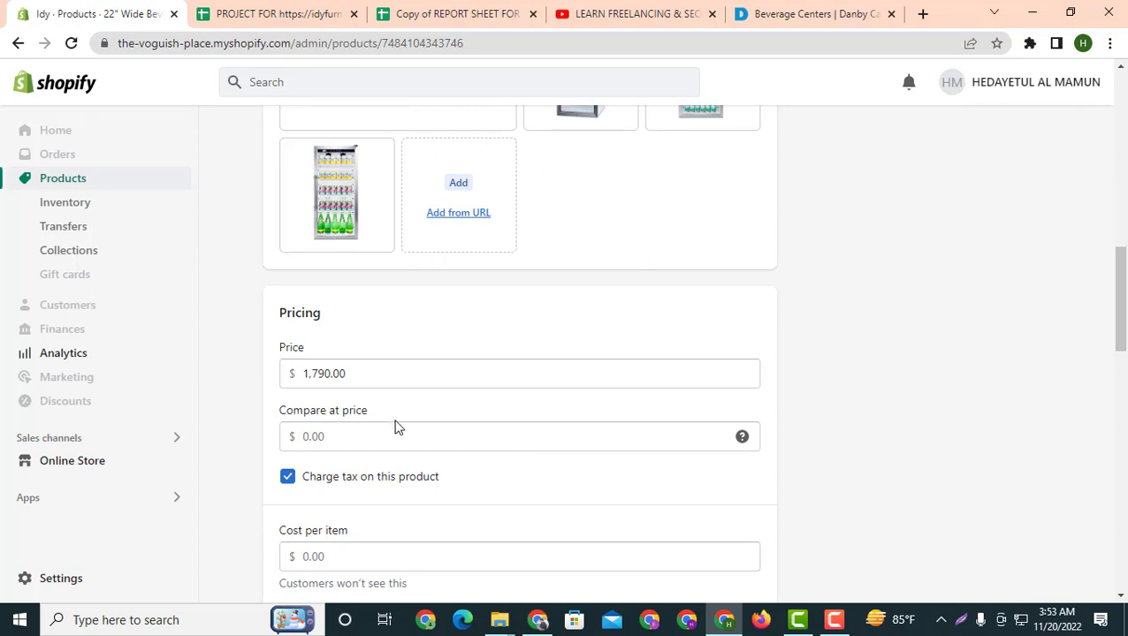
pyautogui.scroll(-4, 384, 442)
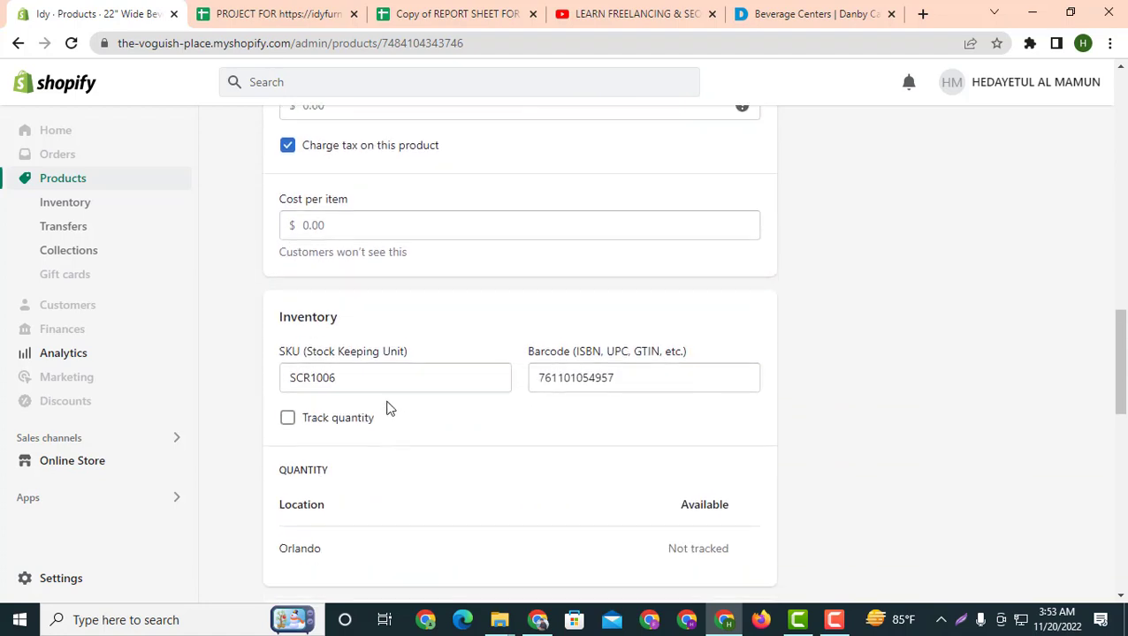
pyautogui.scroll(-3, 386, 389)
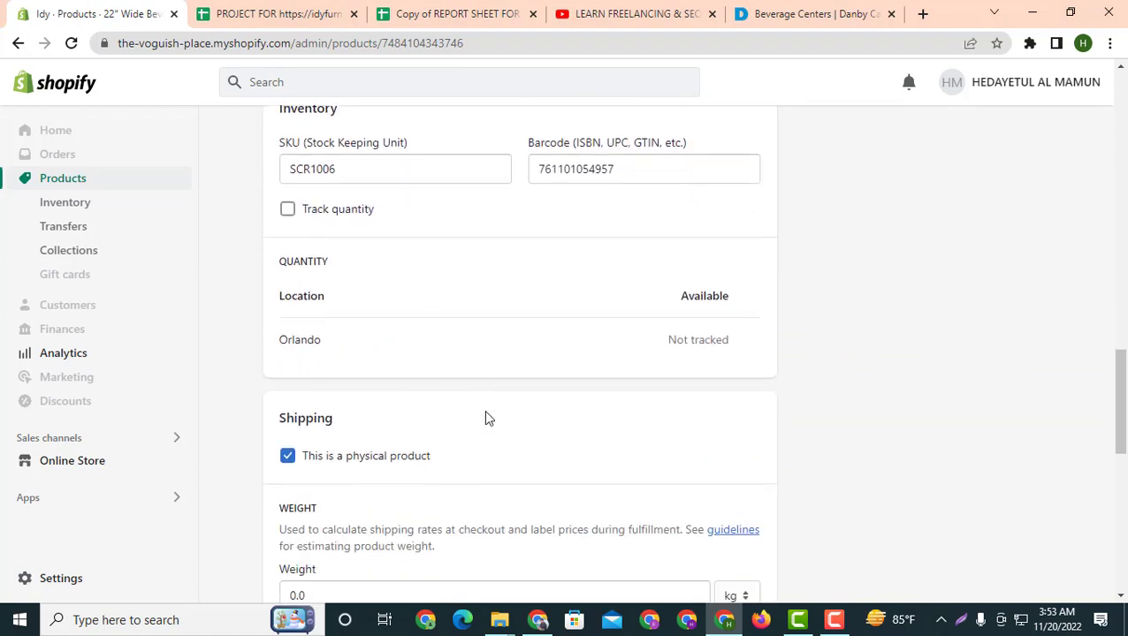
pyautogui.scroll(5, 486, 415)
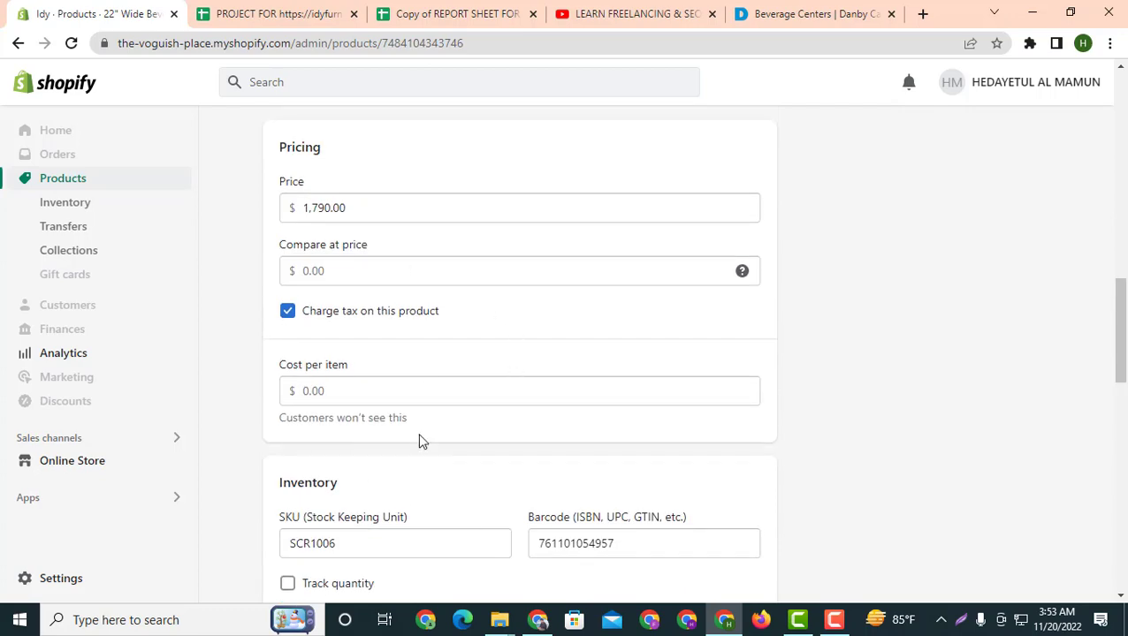
pyautogui.scroll(-7, 406, 474)
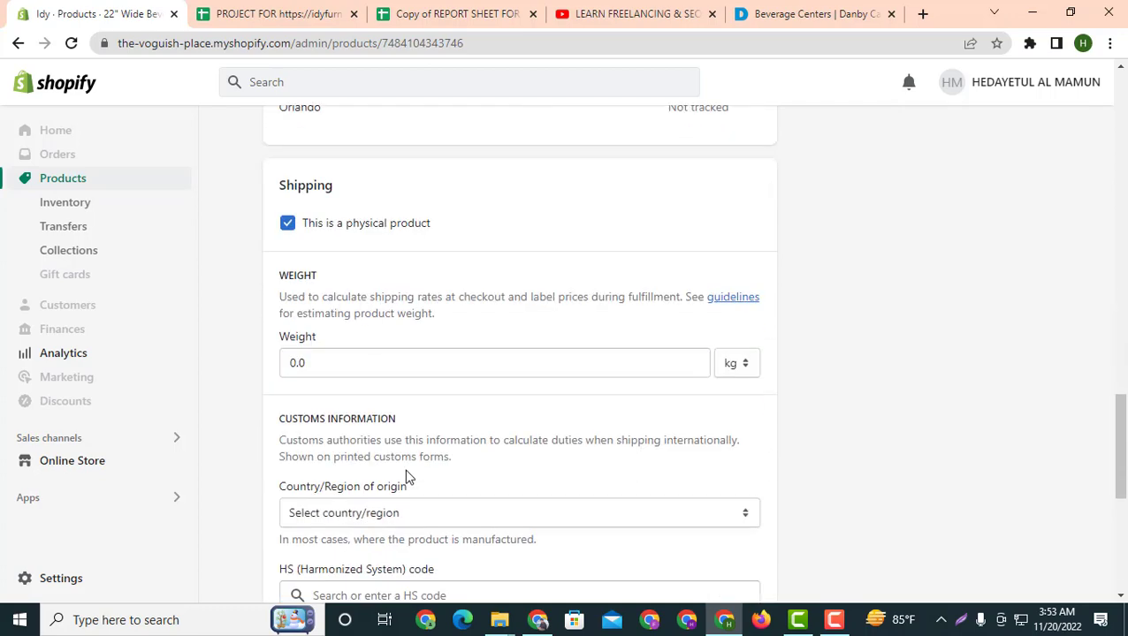
pyautogui.scroll(-3, 420, 473)
pyautogui.scroll(-3, 433, 475)
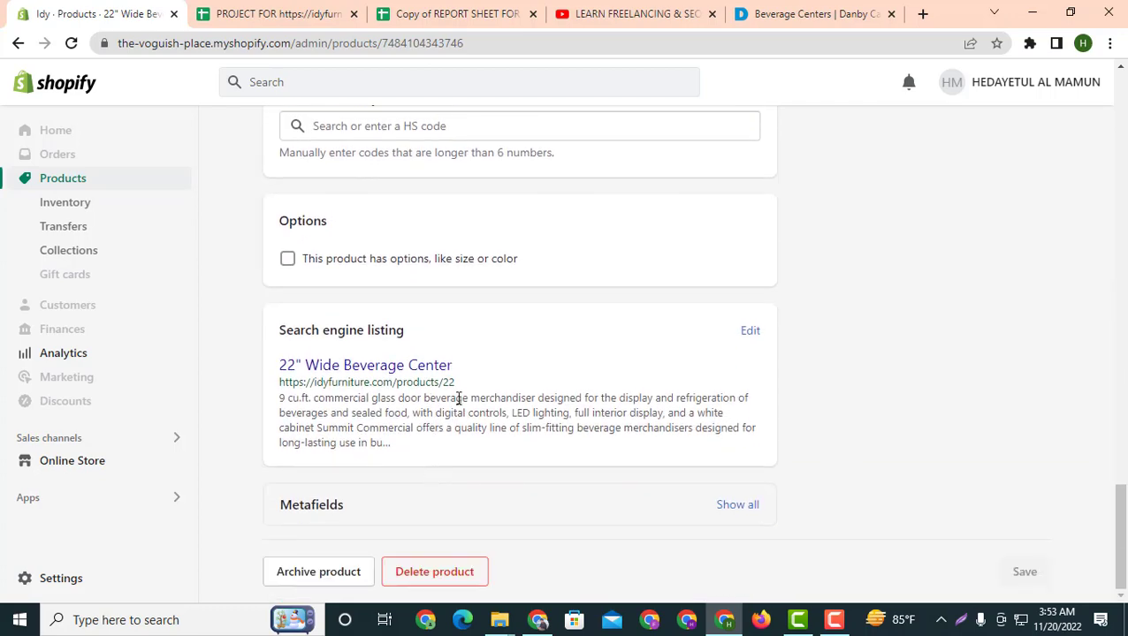
pyautogui.click(960, 631)
pyautogui.moveTo(213, 281)
pyautogui.mouseDown()
pyautogui.moveTo(1013, 422)
pyautogui.moveTo(987, 526)
pyautogui.moveTo(952, 522)
pyautogui.moveTo(968, 486)
pyautogui.mouseUp()
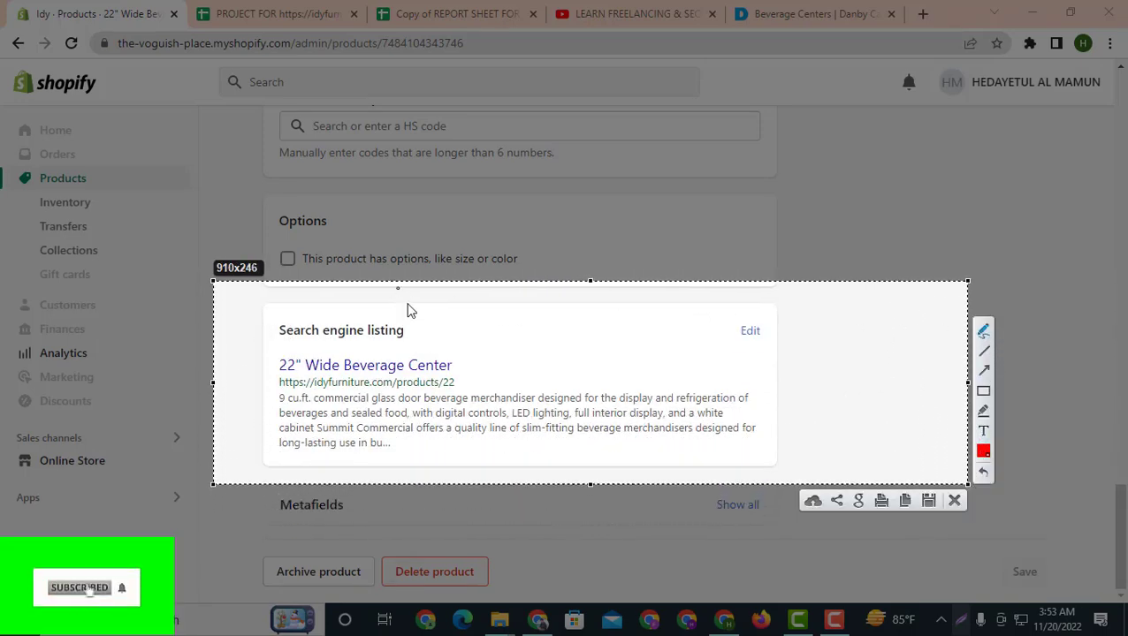
pyautogui.moveTo(376, 365); pyautogui.dragTo(461, 341)
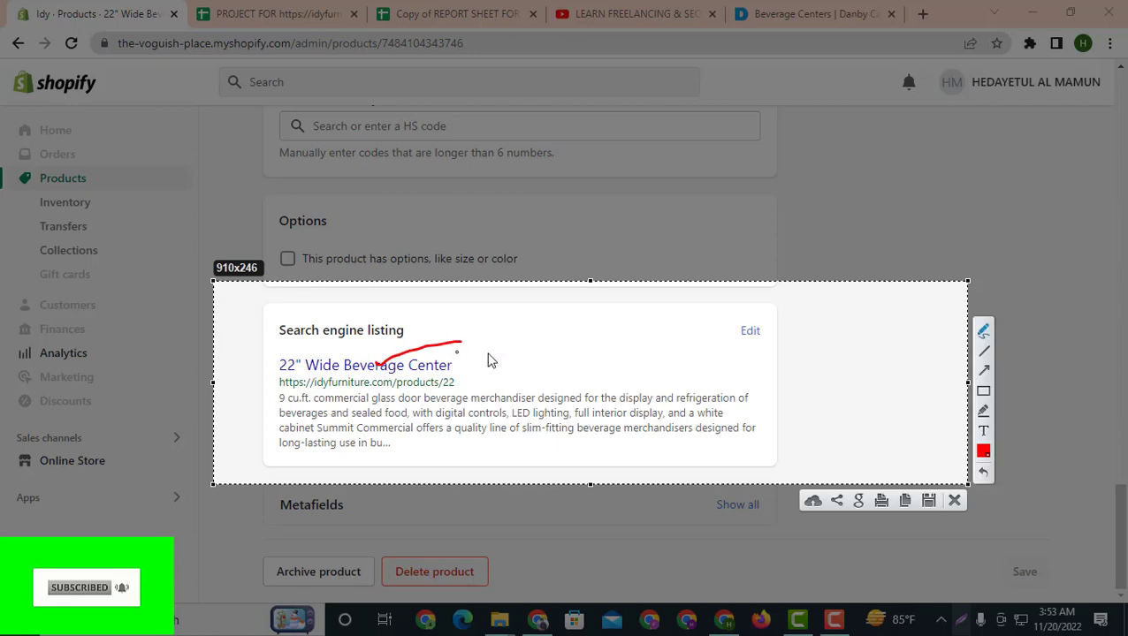
pyautogui.click(954, 501)
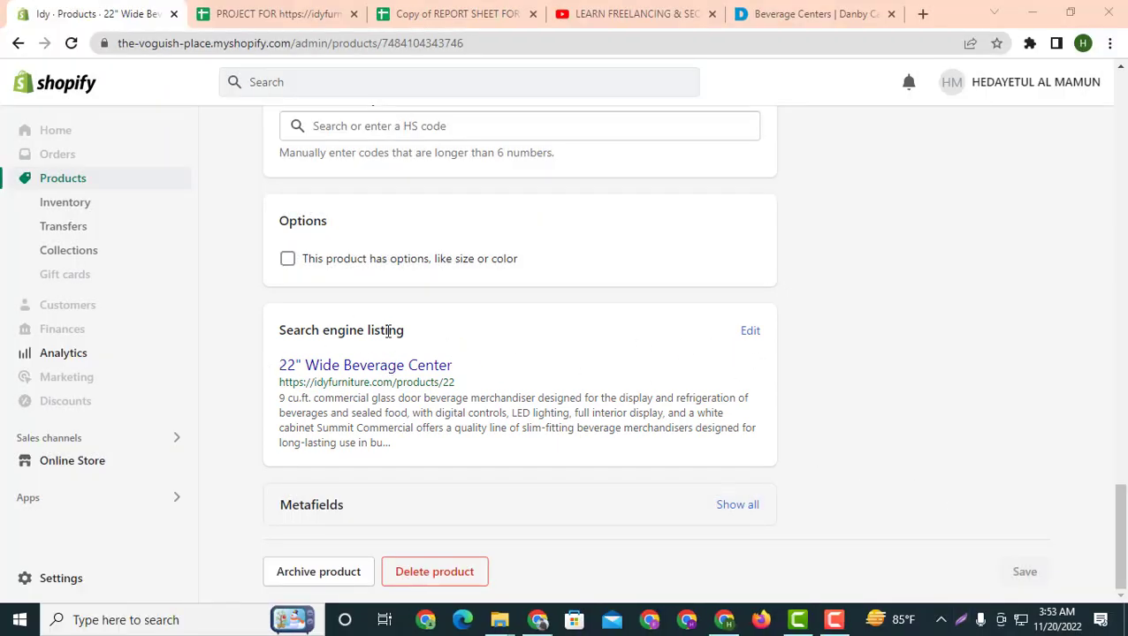
# Capture the Search engine listing section on screen and draw red rectangles around its page title, URL and meta description
pyautogui.moveTo(397, 342); pyautogui.dragTo(255, 345)
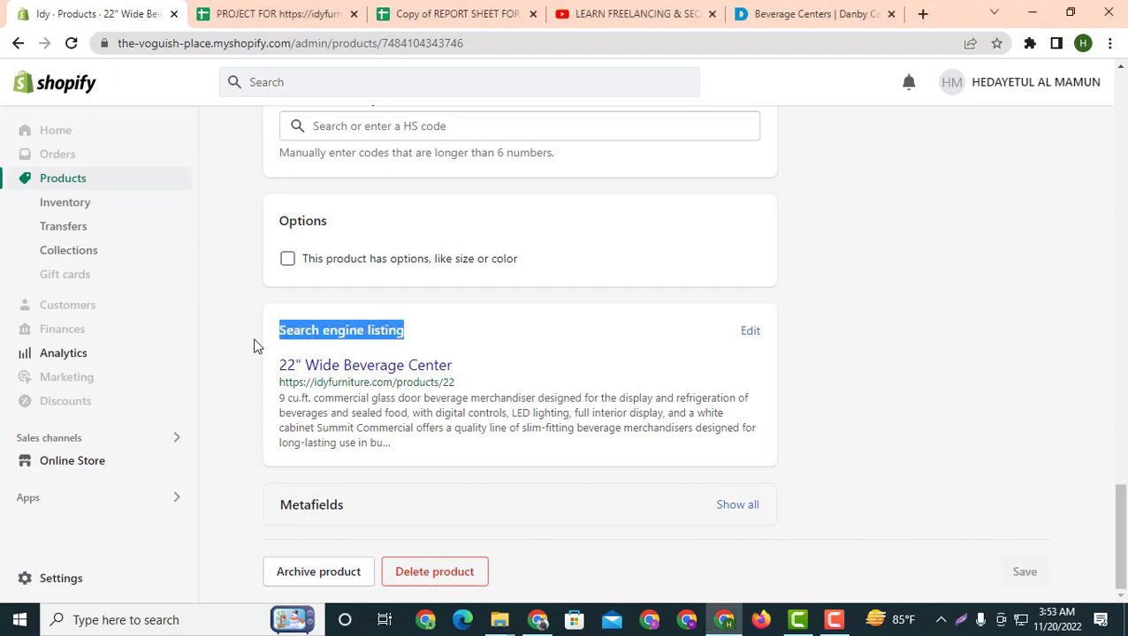
pyautogui.click(961, 619)
pyautogui.moveTo(245, 283); pyautogui.dragTo(811, 505)
pyautogui.click(827, 413)
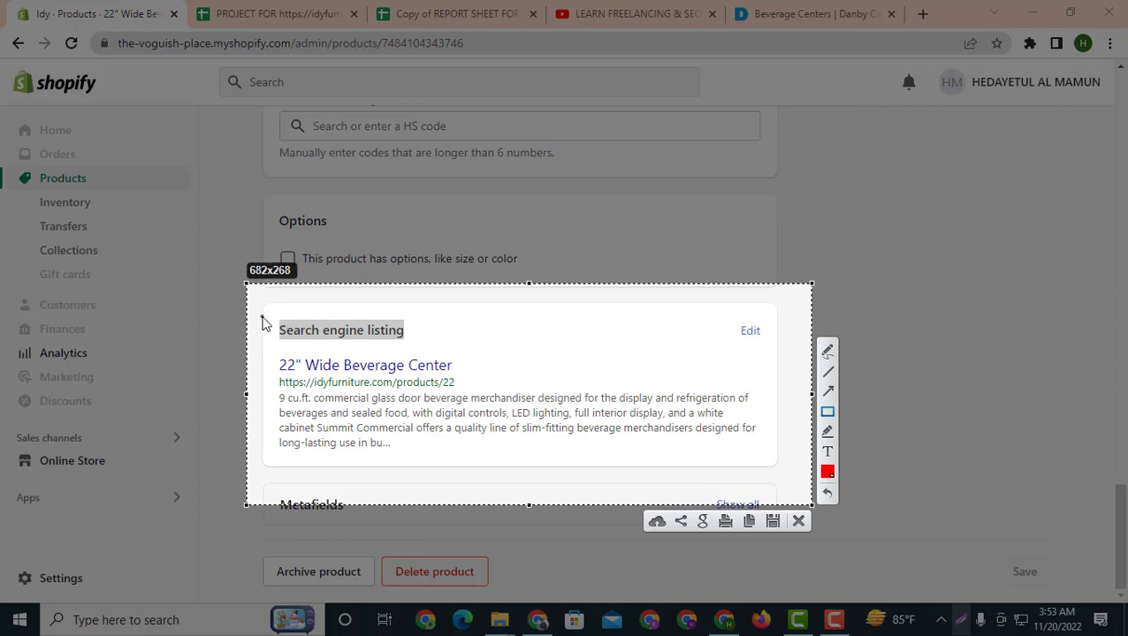
pyautogui.moveTo(279, 344); pyautogui.dragTo(488, 378)
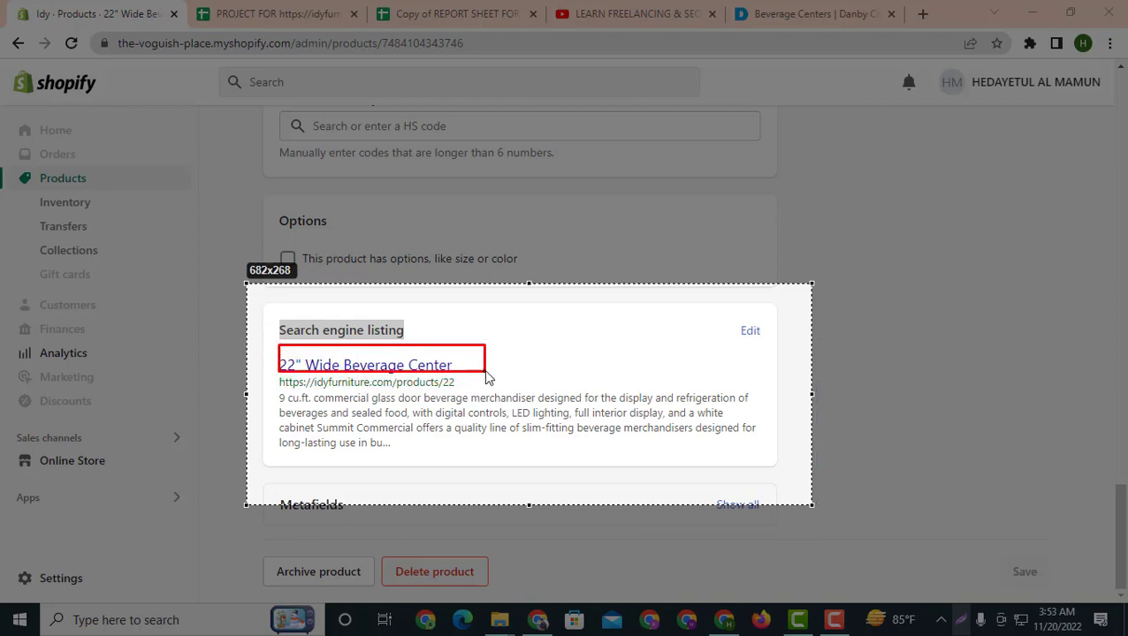
pyautogui.moveTo(294, 376); pyautogui.dragTo(483, 389)
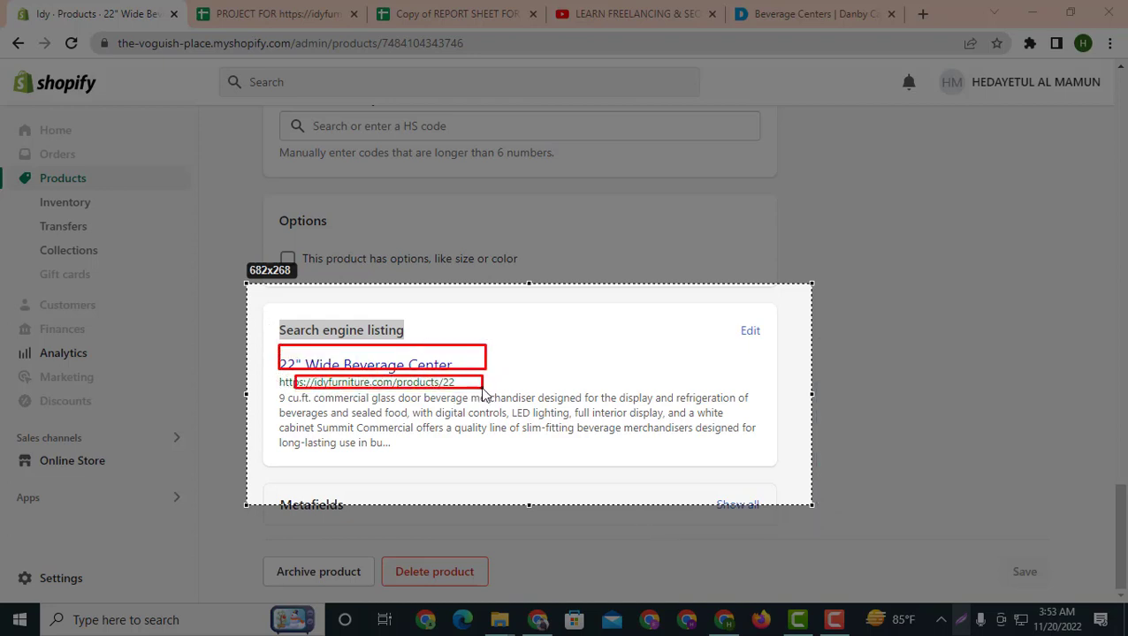
pyautogui.moveTo(277, 393); pyautogui.dragTo(802, 473)
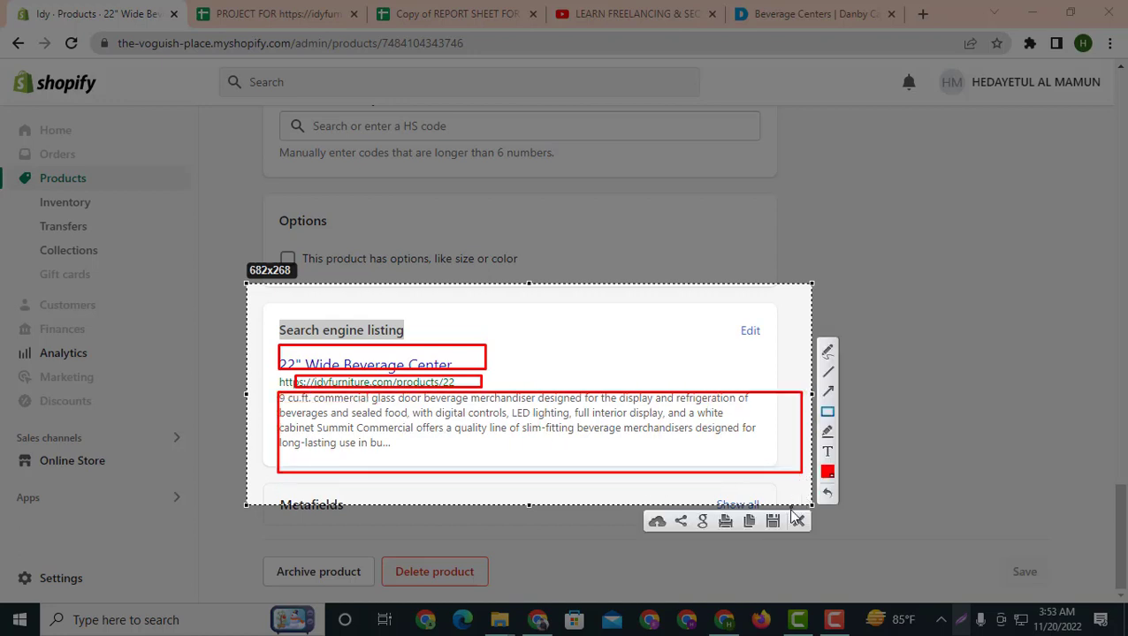
# Mark the captured page title, URL and meta description with freehand red strokes, and close the screen capture
pyautogui.click(828, 352)
pyautogui.moveTo(457, 358); pyautogui.dragTo(575, 349)
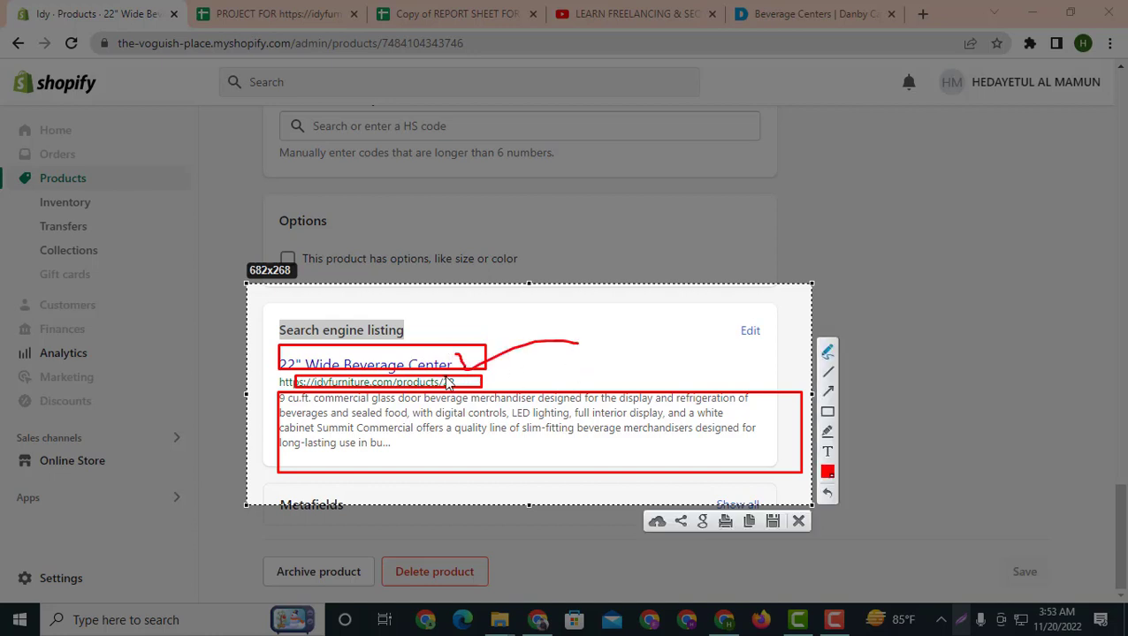
pyautogui.moveTo(445, 381); pyautogui.dragTo(563, 371)
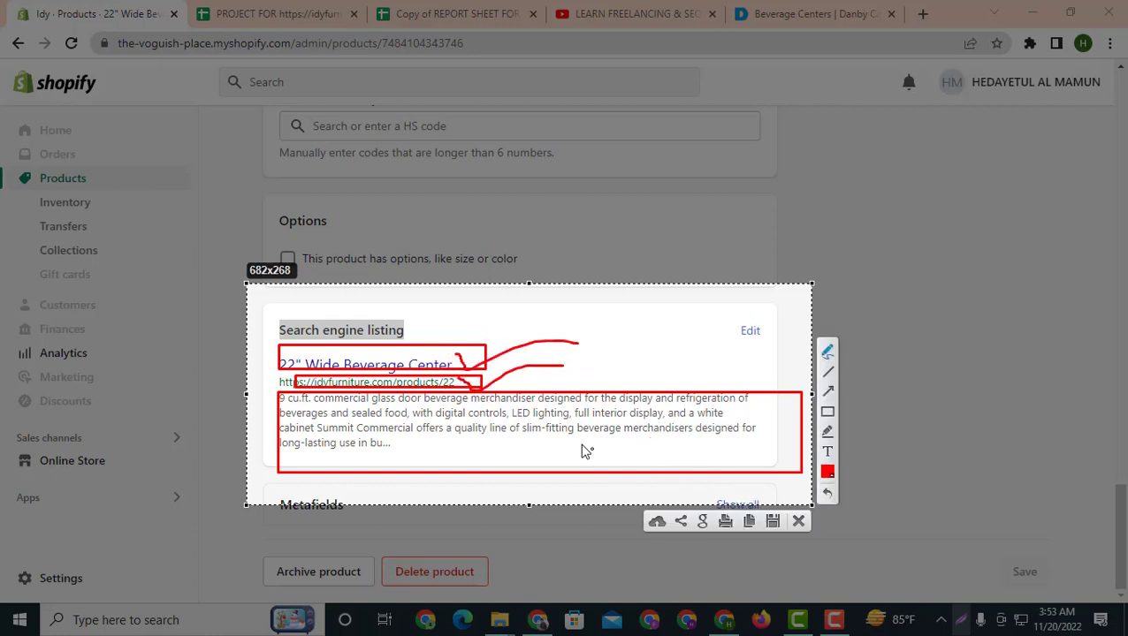
pyautogui.moveTo(423, 439)
pyautogui.mouseDown()
pyautogui.moveTo(433, 457)
pyautogui.moveTo(597, 463)
pyautogui.mouseUp()
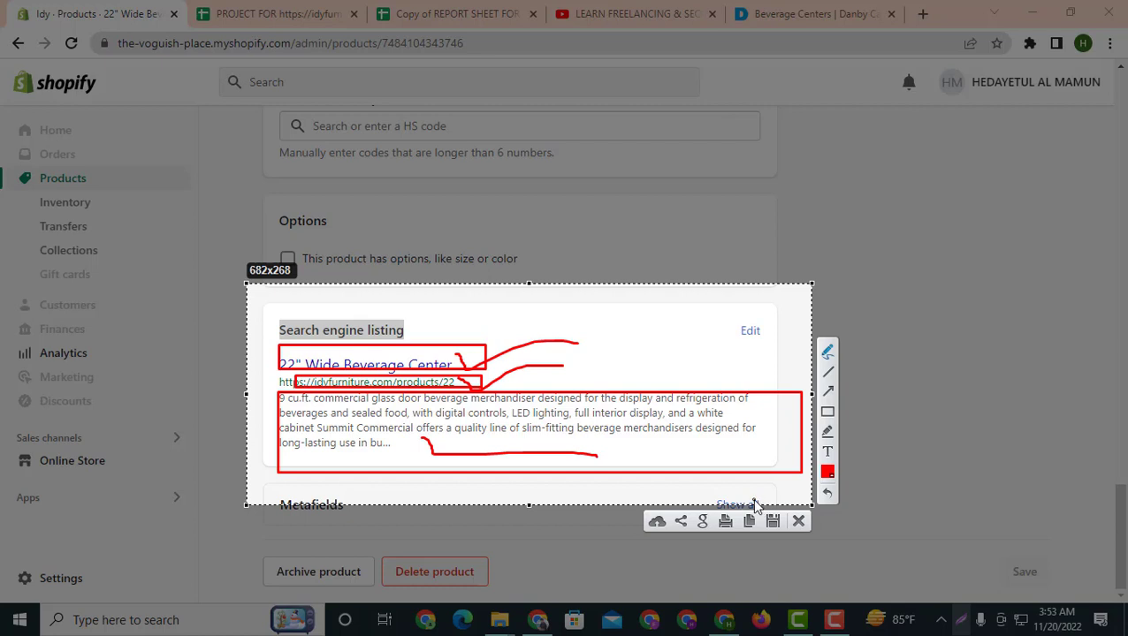
pyautogui.click(798, 521)
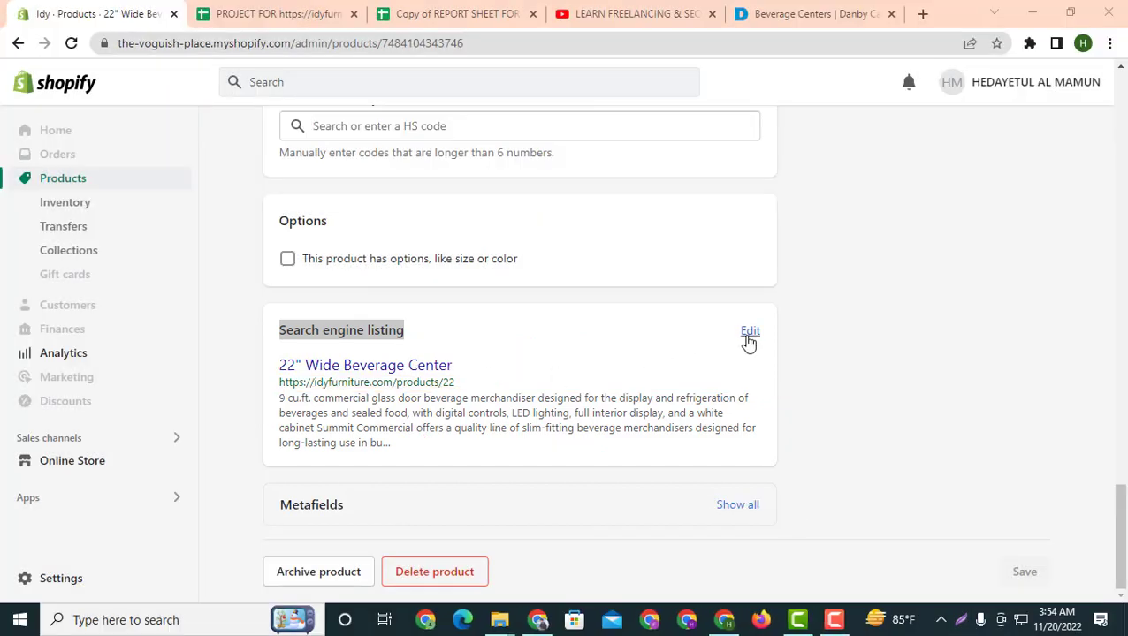
# Open the search engine listing for editing and copy "Beverage Center" from its page title
pyautogui.click(748, 336)
pyautogui.scroll(-2, 575, 512)
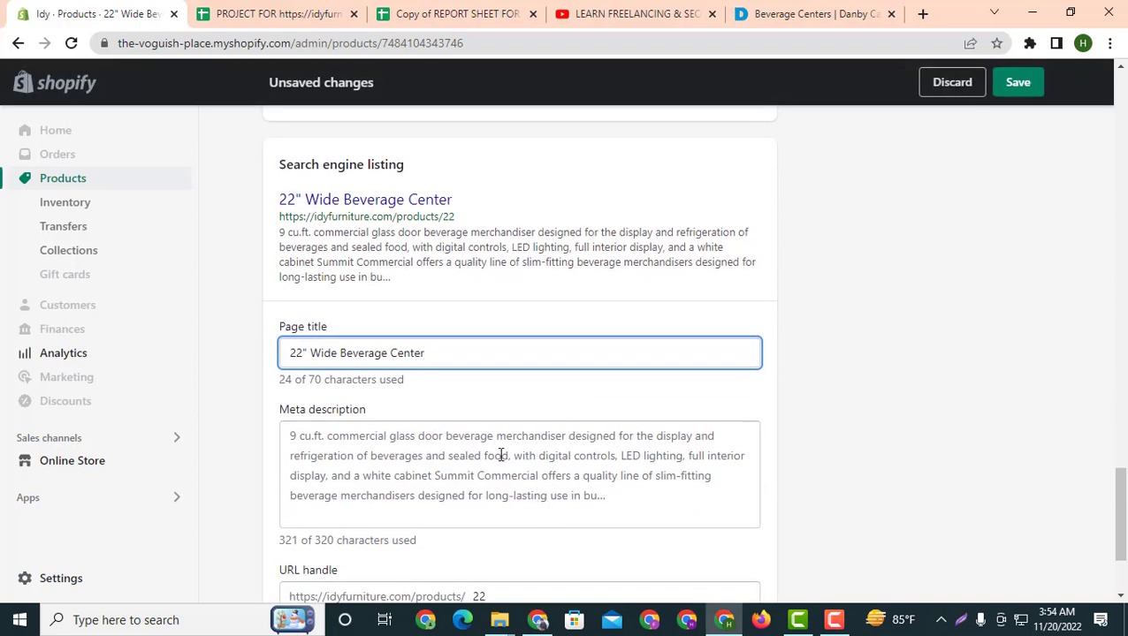
pyautogui.moveTo(425, 353); pyautogui.dragTo(343, 353)
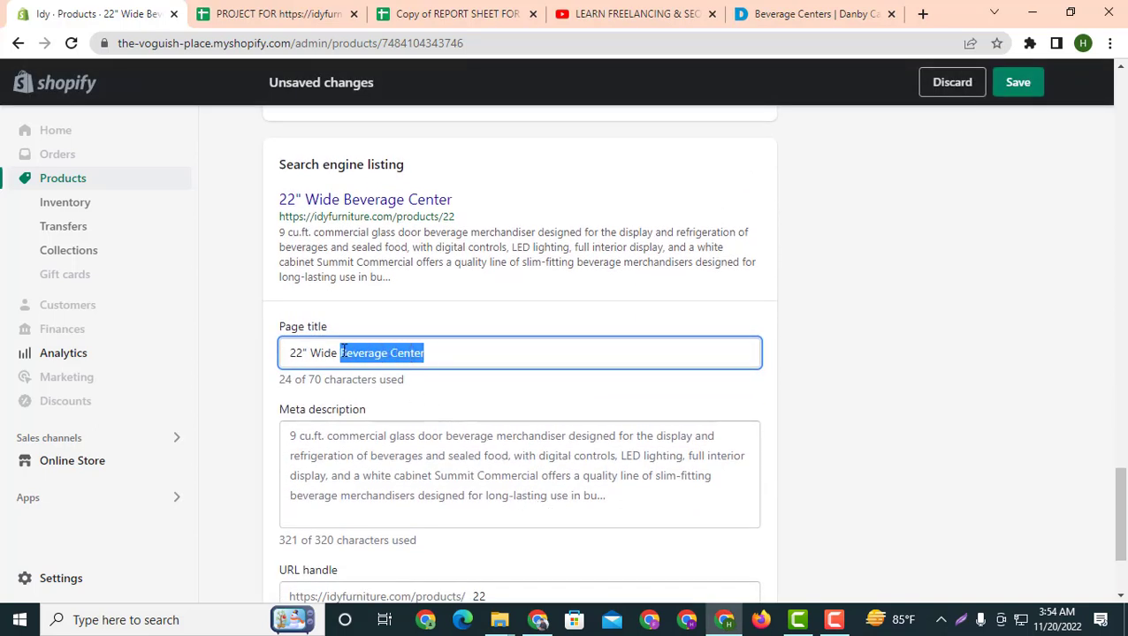
pyautogui.rightClick(343, 351)
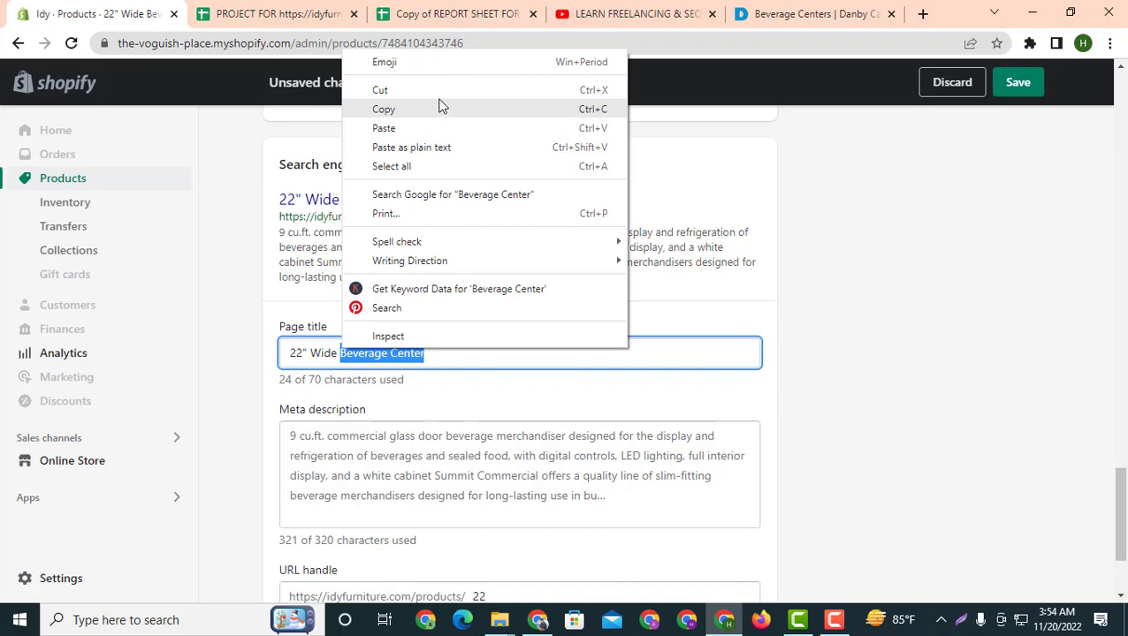
pyautogui.click(438, 109)
pyautogui.scroll(-1, 382, 469)
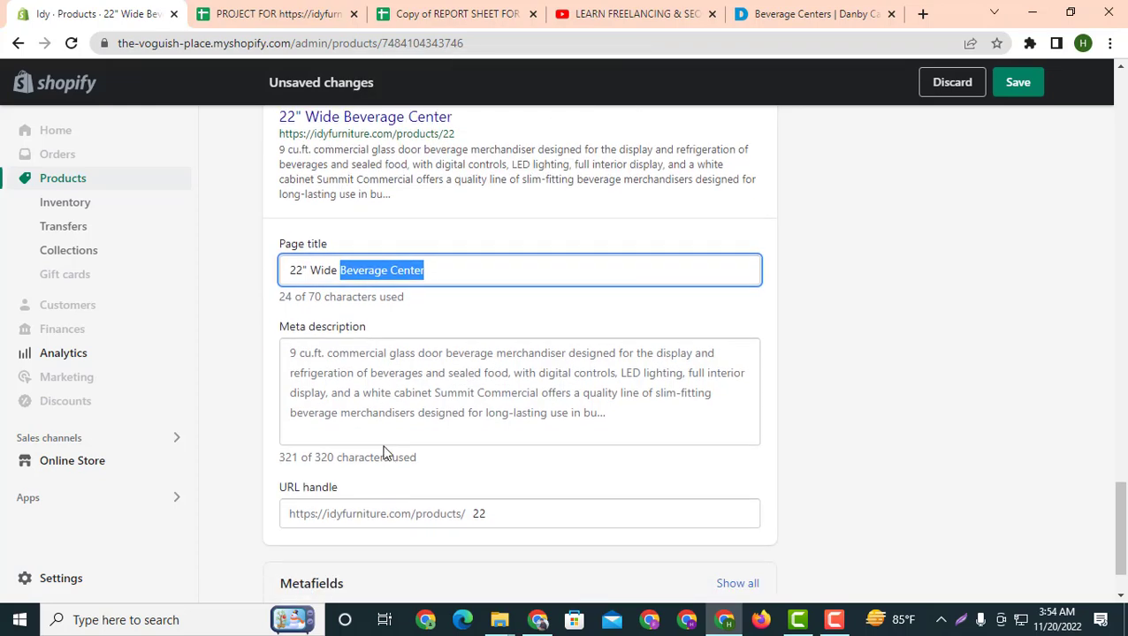
pyautogui.scroll(2, 392, 406)
pyautogui.scroll(-1, 395, 402)
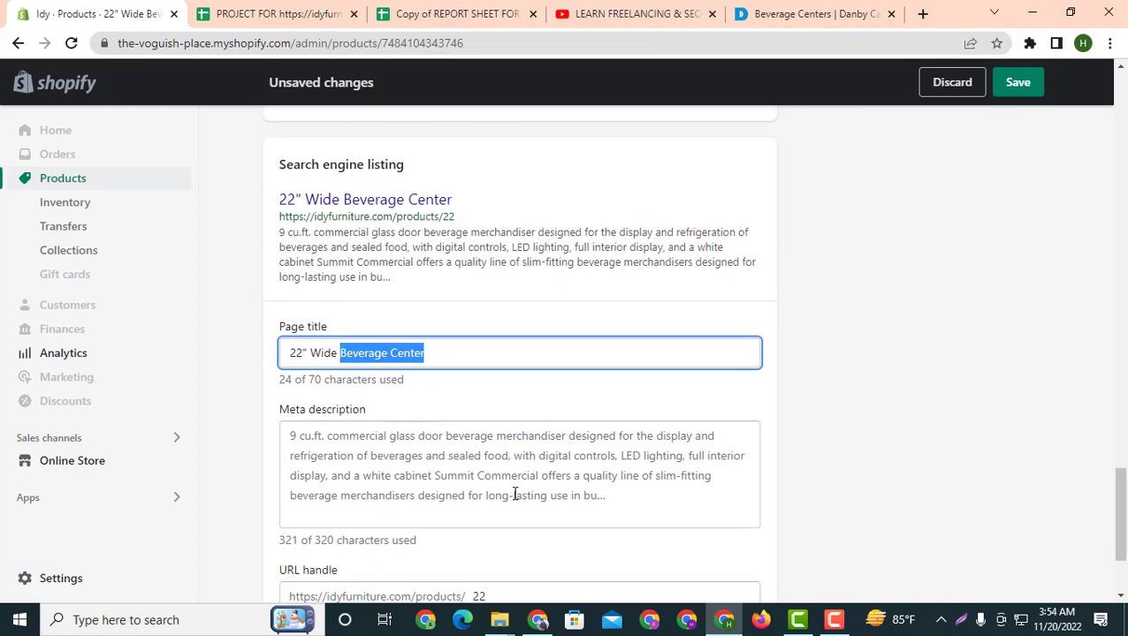
# Try to edit the meta description by selecting its closing feature and warranty lines, and undo the last change
pyautogui.click(613, 495)
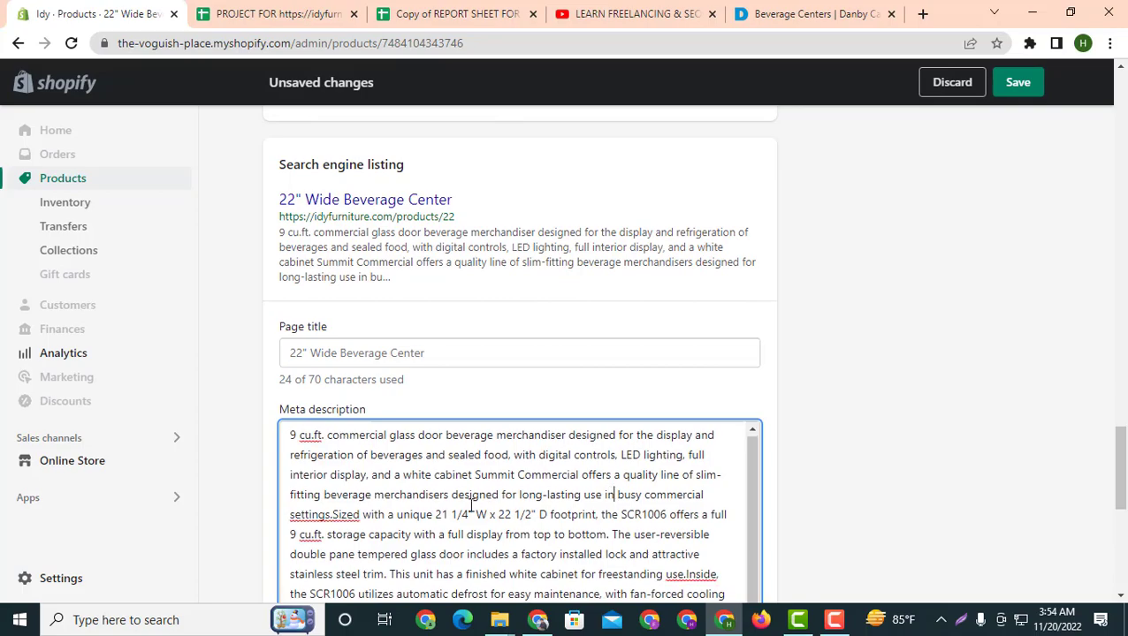
pyautogui.scroll(-6, 495, 468)
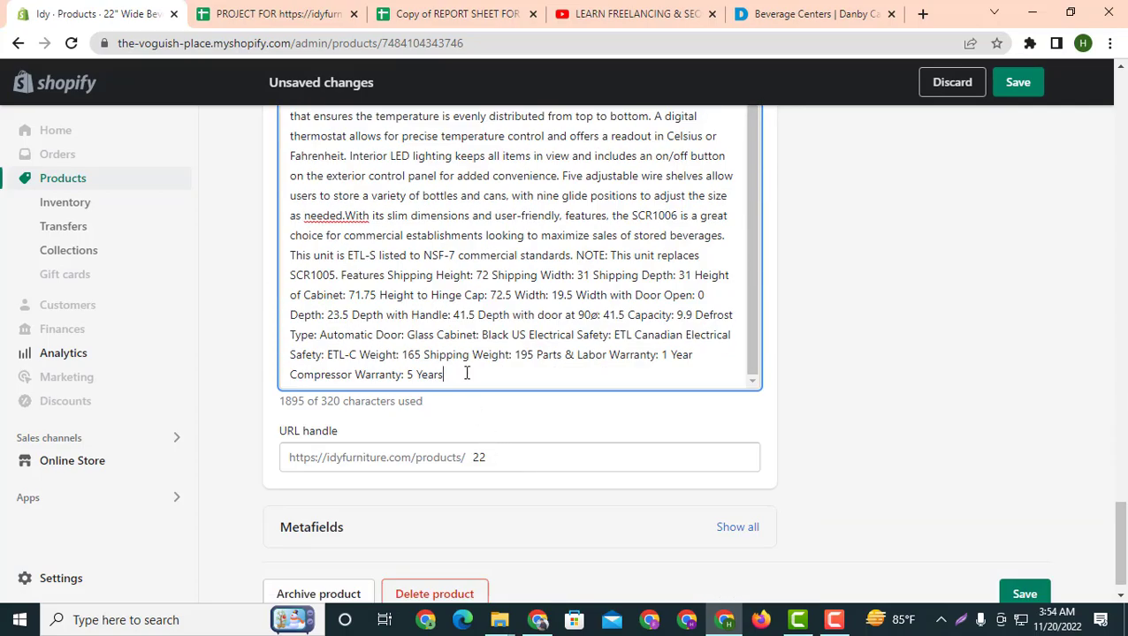
pyautogui.moveTo(467, 373); pyautogui.dragTo(254, 313)
pyautogui.hotkey('ctrl', 'z')
pyautogui.scroll(-10, 333, 340)
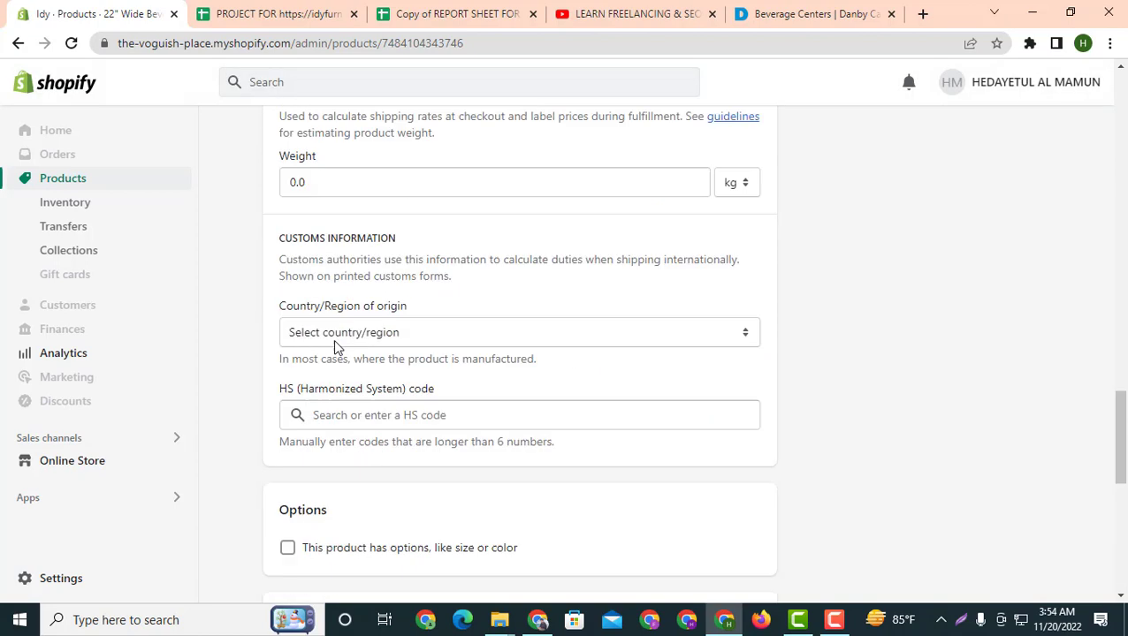
# Copy the opening paragraph of the product description, from "9 cu.ft." through "and a white cabinet"
pyautogui.scroll(10, 333, 339)
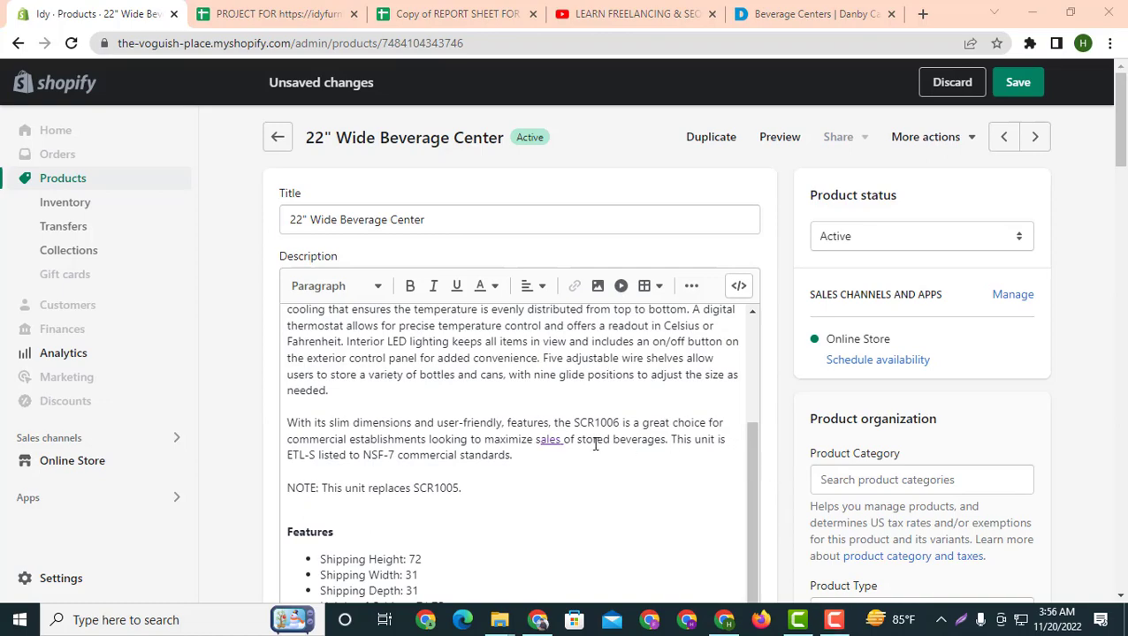
pyautogui.scroll(-3, 496, 457)
pyautogui.scroll(-8, 513, 458)
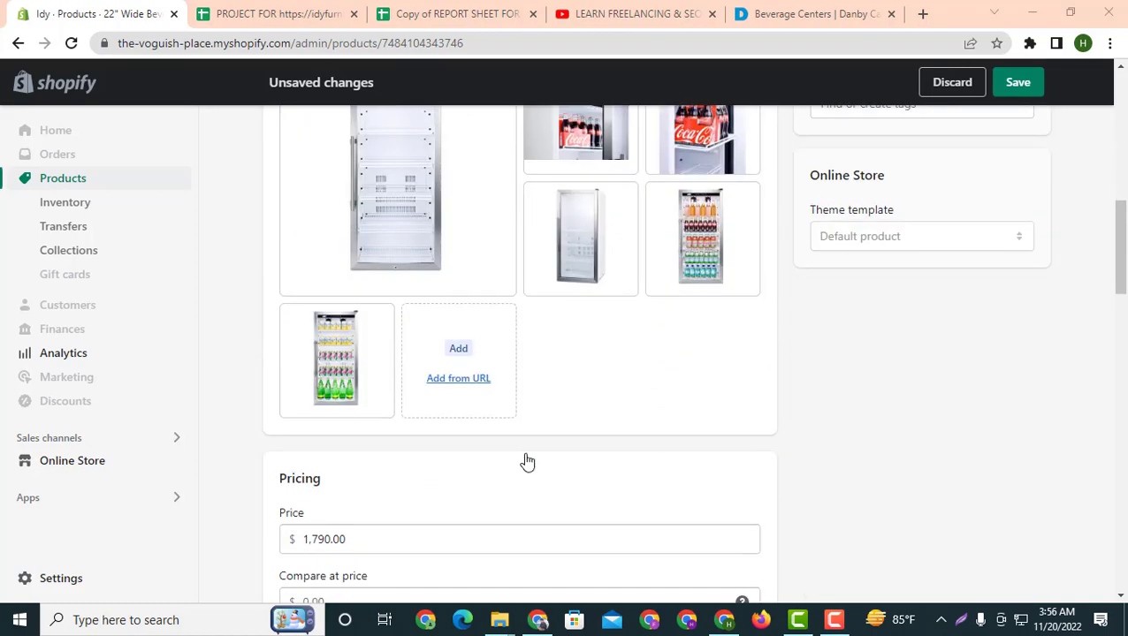
pyautogui.scroll(8, 519, 456)
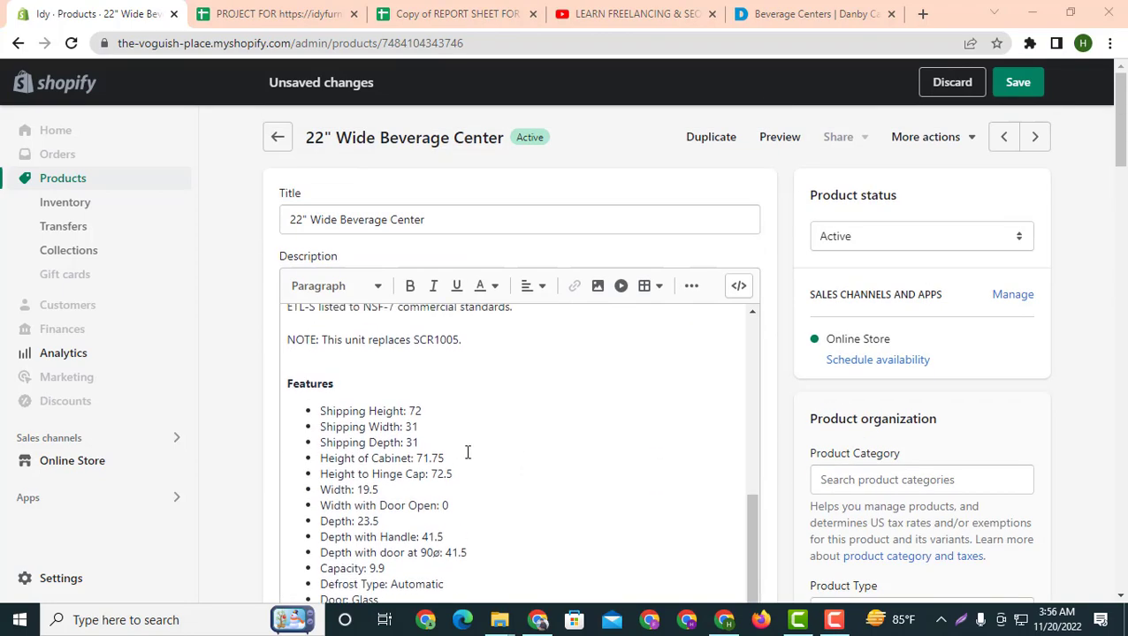
pyautogui.scroll(5, 468, 453)
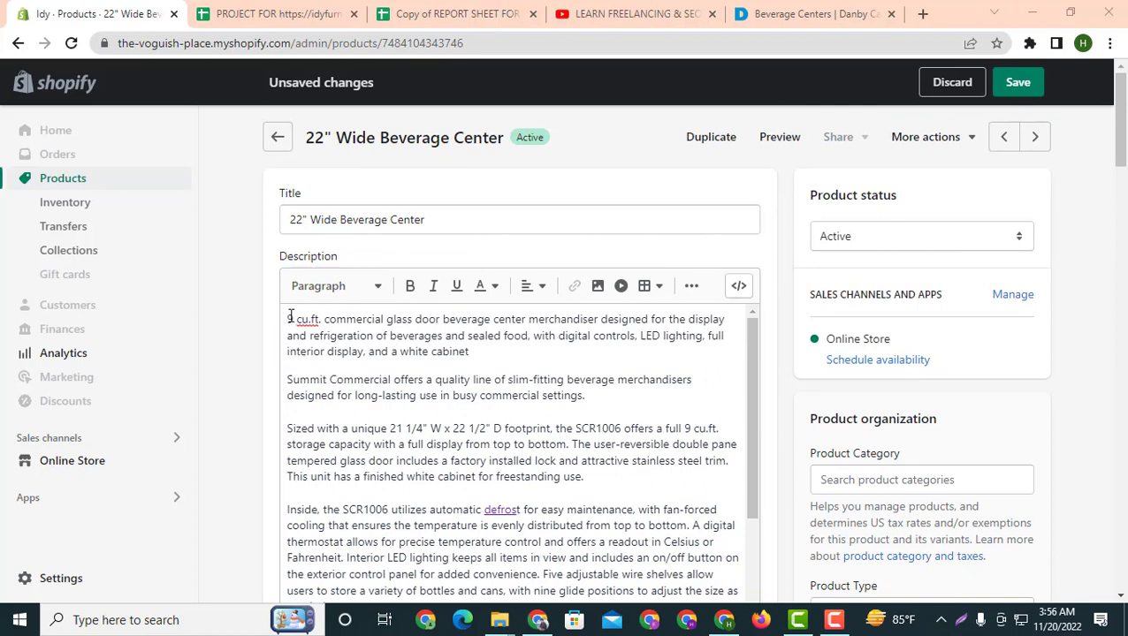
pyautogui.moveTo(287, 319); pyautogui.dragTo(506, 353)
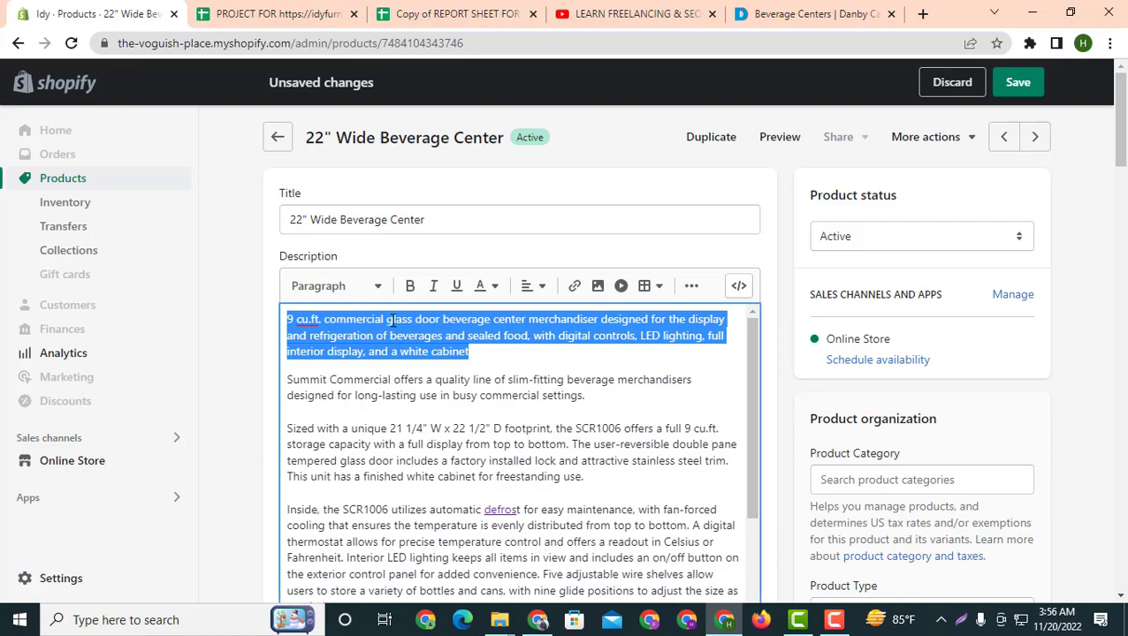
pyautogui.rightClick(392, 322)
pyautogui.click(448, 82)
# Replace the listing's entire meta description with the copied paragraph, end it with a single period, and check the preview text
pyautogui.scroll(-20, 486, 456)
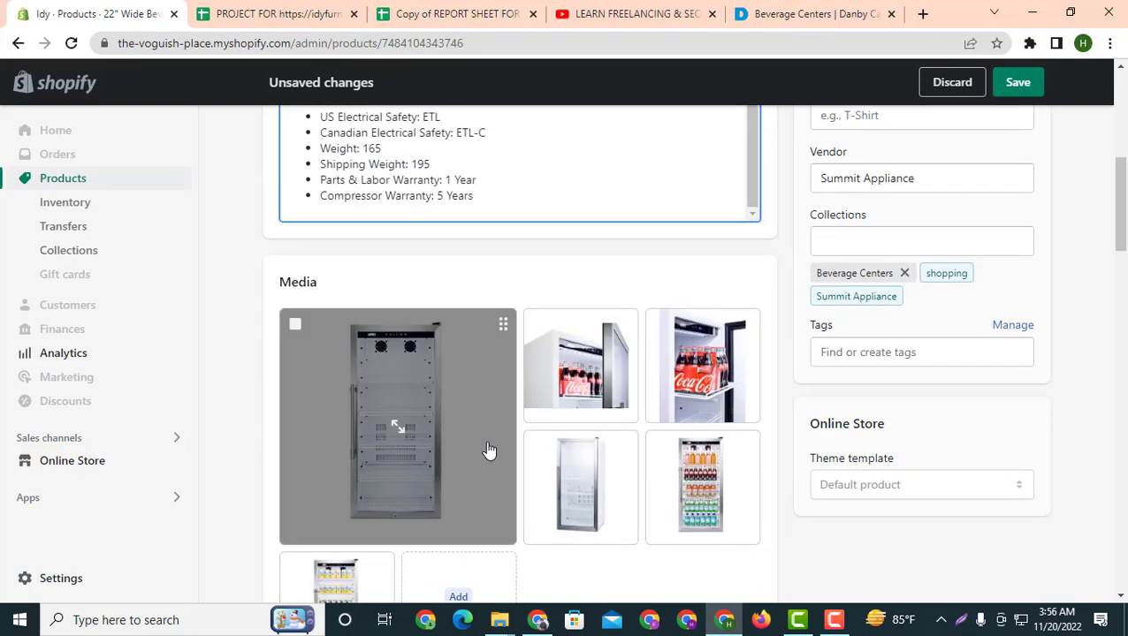
pyautogui.scroll(-10, 484, 468)
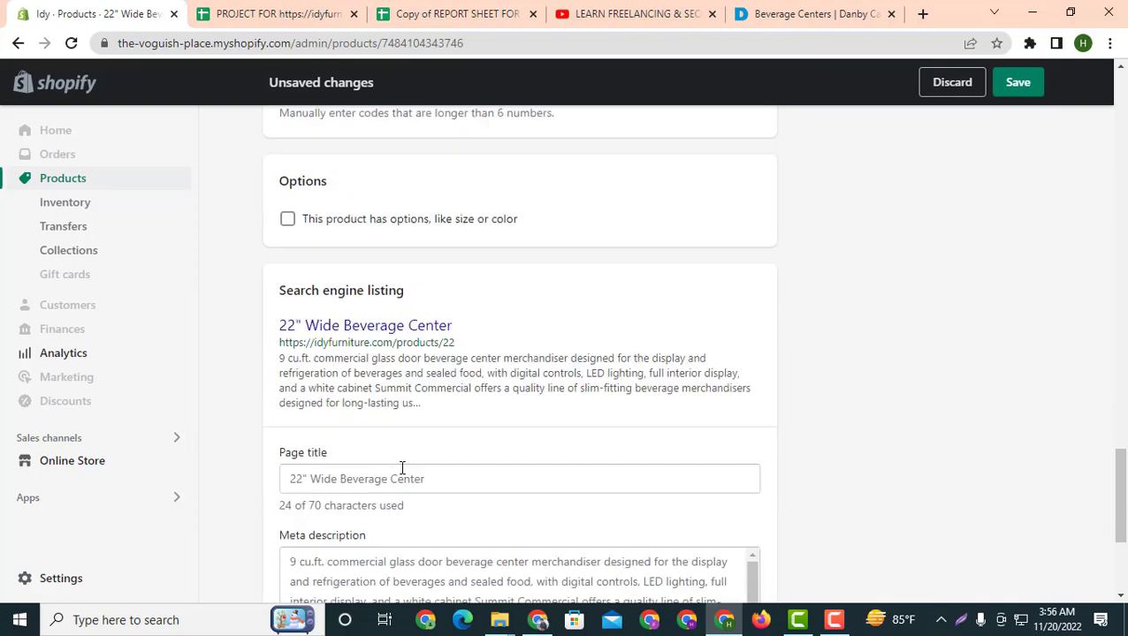
pyautogui.click(425, 373)
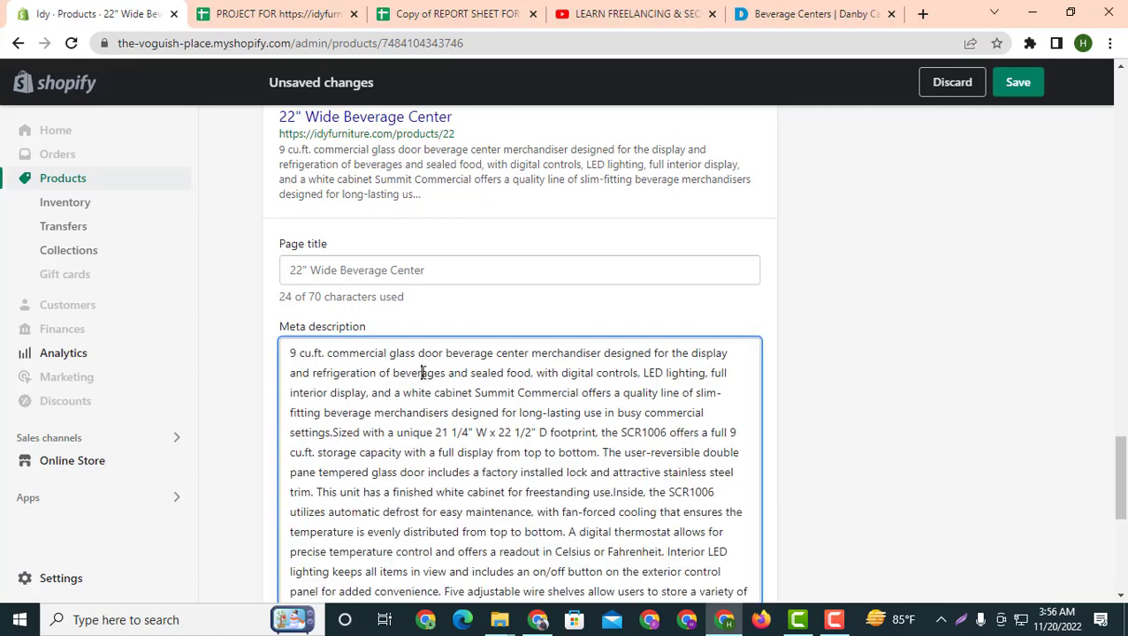
pyautogui.hotkey('ctrl', 'a')
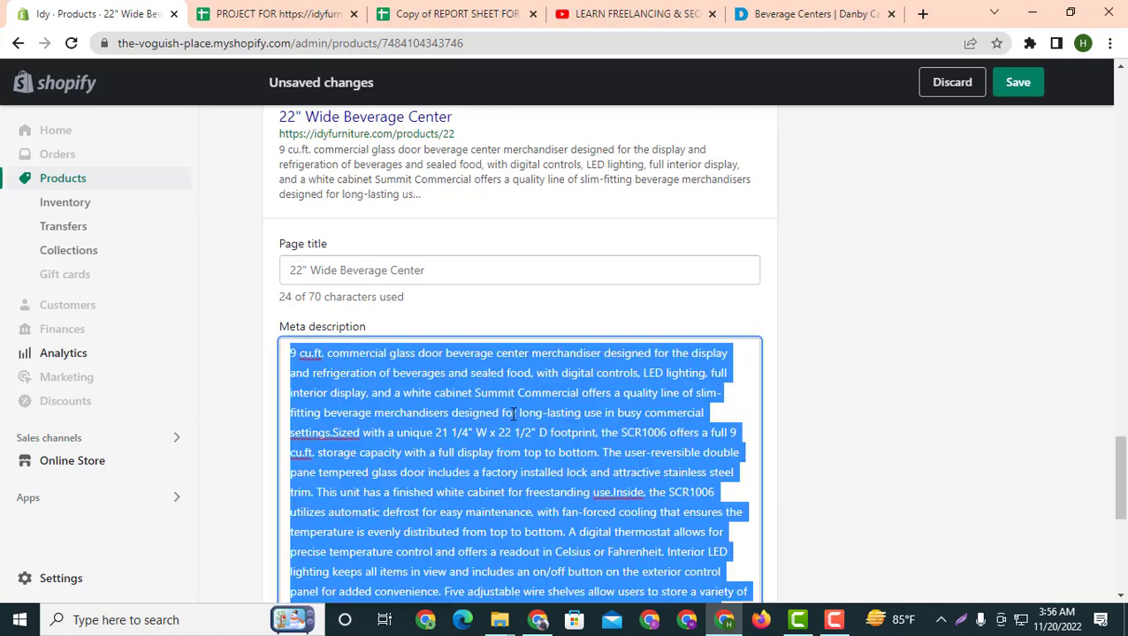
pyautogui.press('BackSpace')
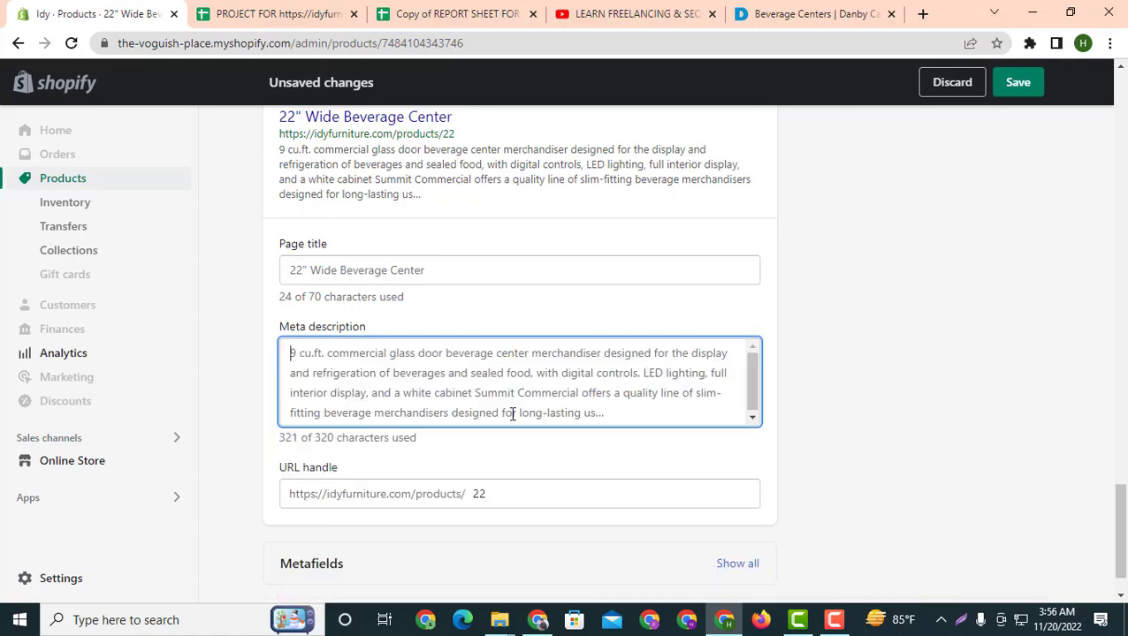
pyautogui.hotkey('ctrl', 'v')
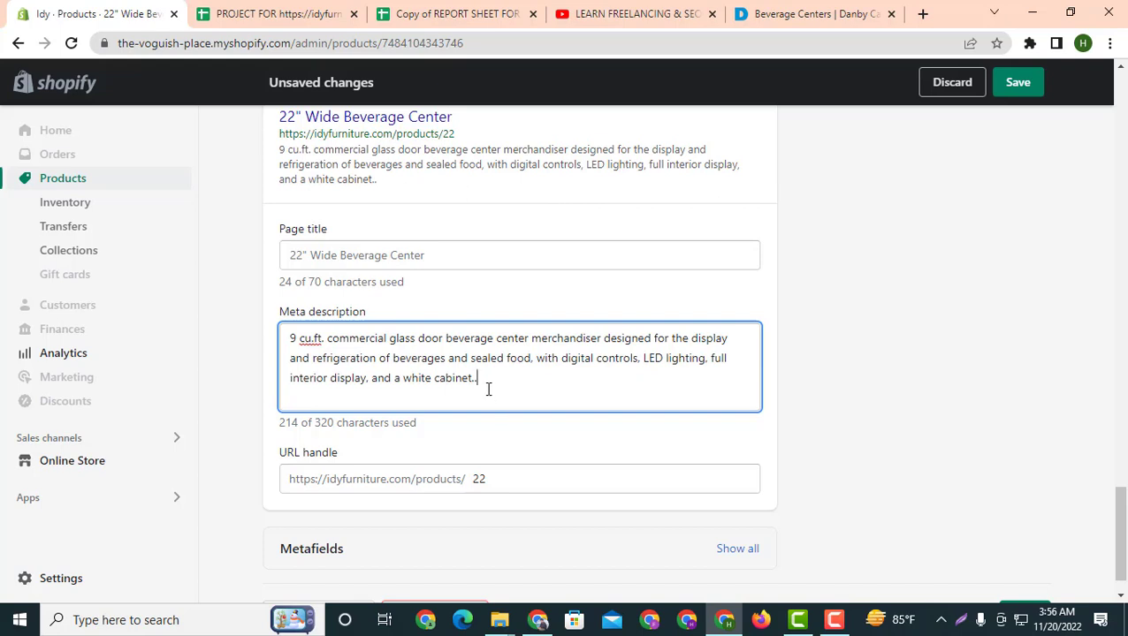
pyautogui.press('BackSpace')
pyautogui.scroll(2, 301, 331)
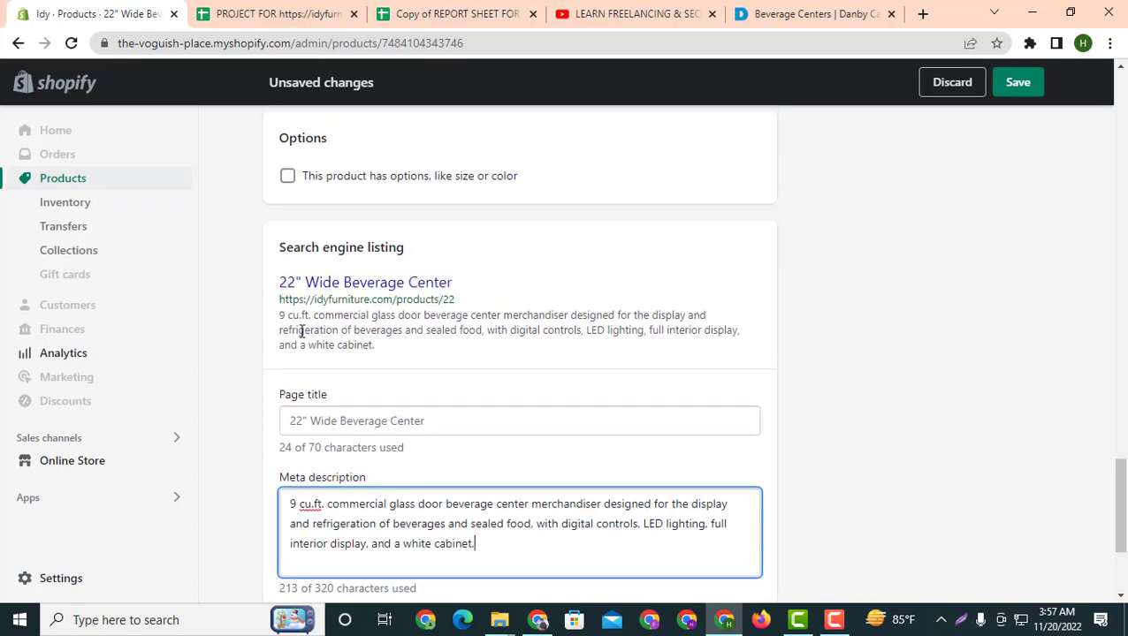
pyautogui.moveTo(377, 352); pyautogui.dragTo(278, 320)
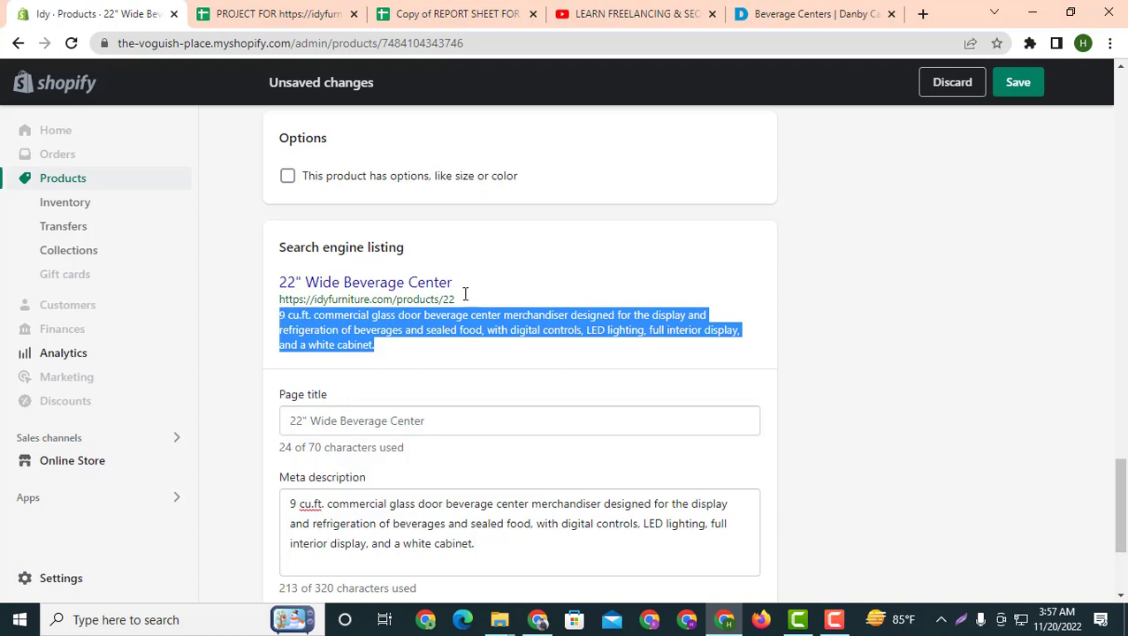
pyautogui.click(631, 285)
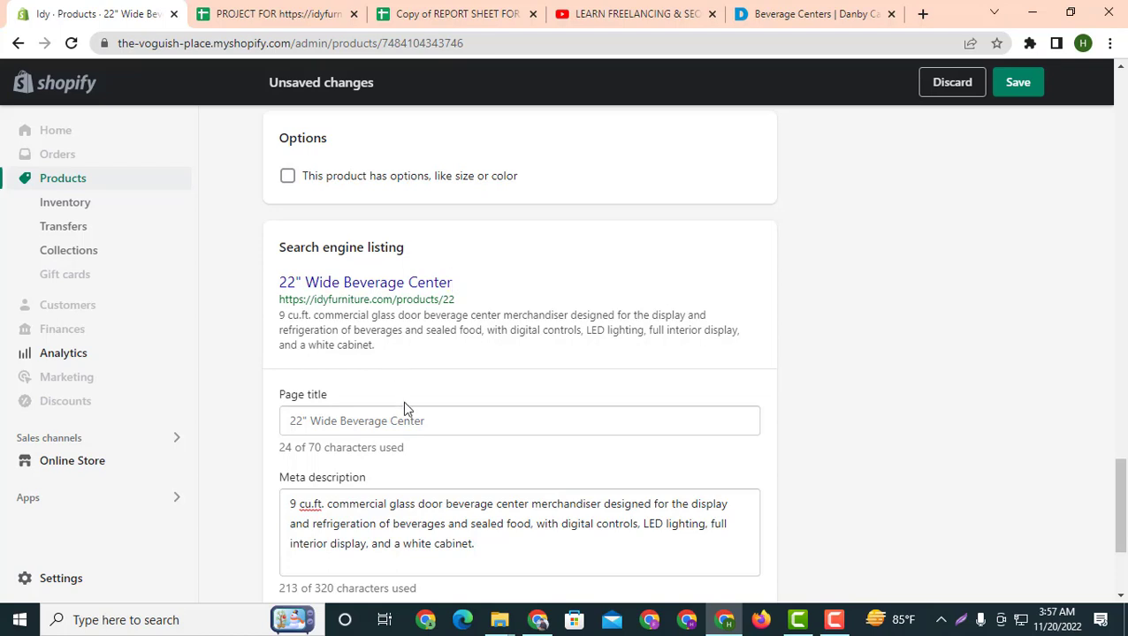
# Replace the URL handle with "22-wide-beverage-cente" and cut it back to "22-wid"
pyautogui.scroll(-3, 403, 401)
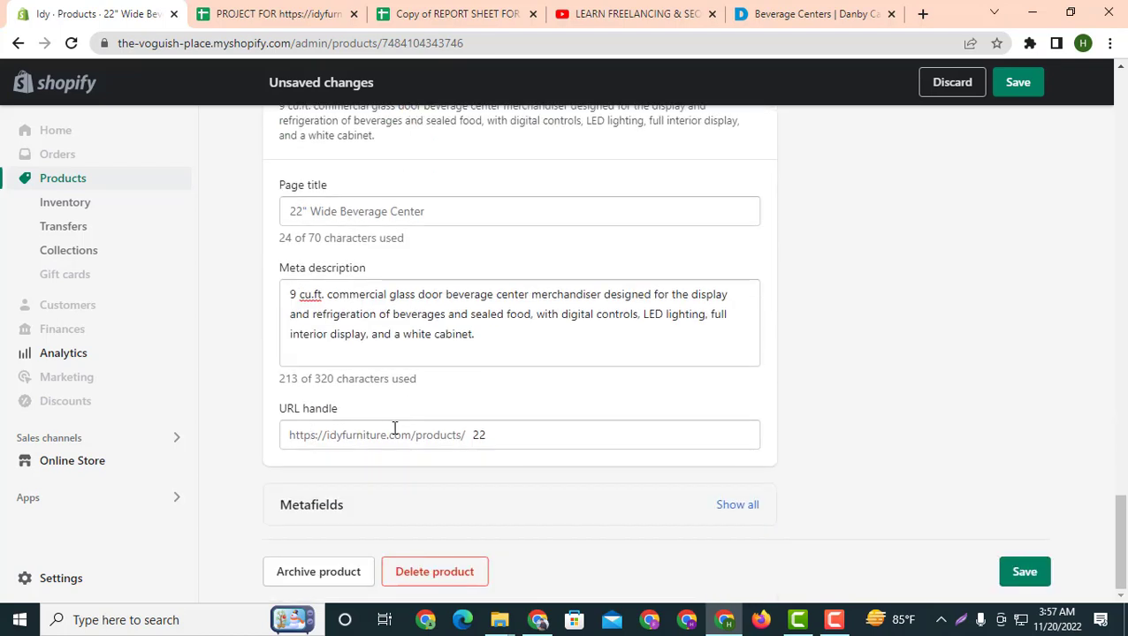
pyautogui.moveTo(501, 445); pyautogui.dragTo(474, 446)
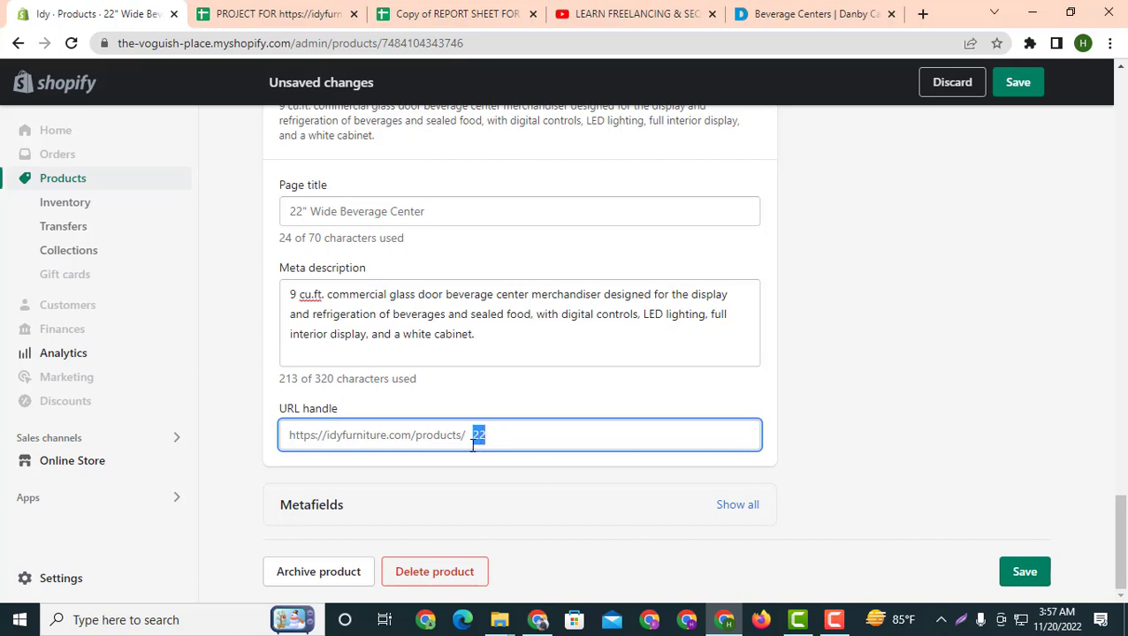
pyautogui.hotkey('ctrl', 'v')
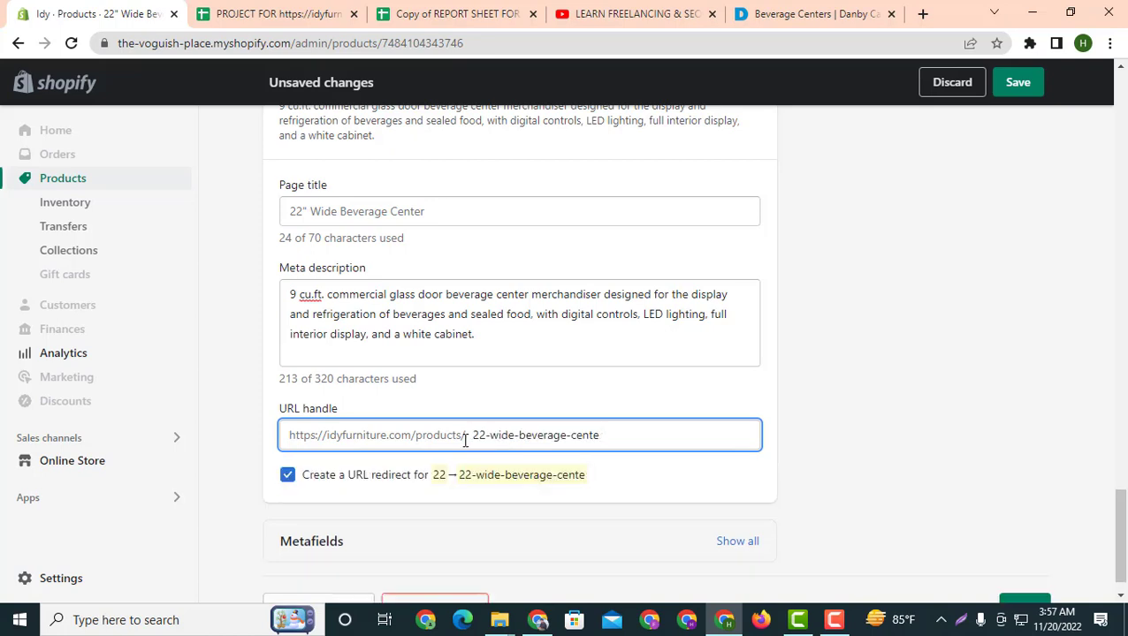
pyautogui.press('BackSpace')
pyautogui.press('BackSpace')
pyautogui.press('BackSpace')
pyautogui.press('BackSpace')
pyautogui.press('BackSpace')
pyautogui.press('BackSpace')
pyautogui.press('BackSpace')
pyautogui.press('BackSpace')
pyautogui.press('BackSpace')
pyautogui.press('BackSpace')
pyautogui.press('BackSpace')
pyautogui.write('er')
pyautogui.press('BackSpace')
pyautogui.press('BackSpace')
pyautogui.press('BackSpace')
pyautogui.press('BackSpace')
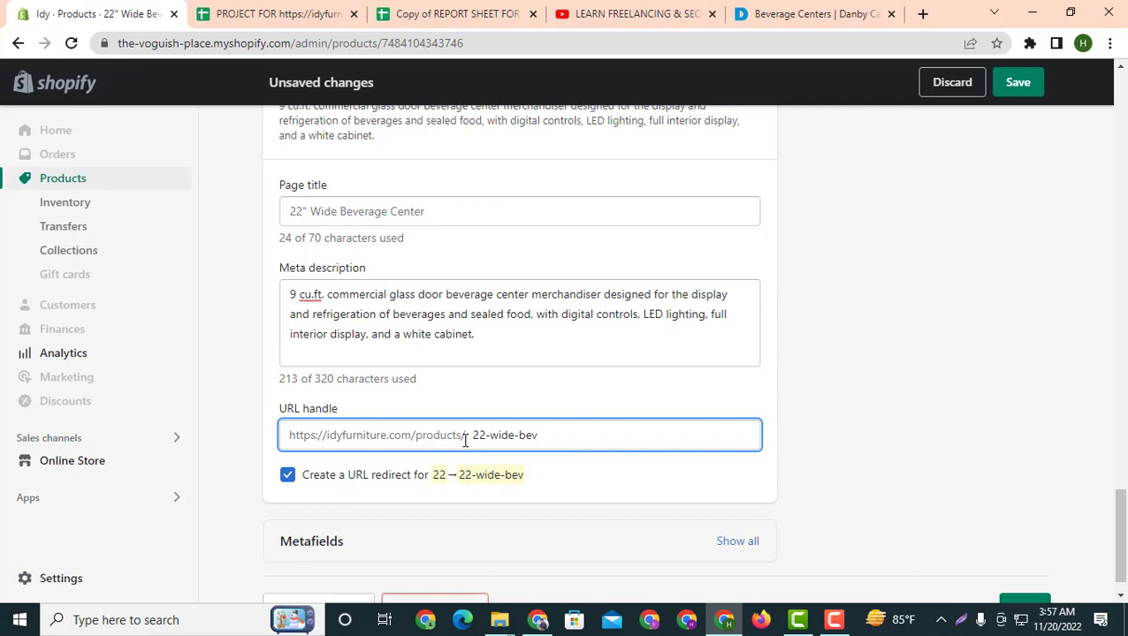
pyautogui.press('BackSpace')
pyautogui.press('BackSpace')
pyautogui.press('BackSpace')
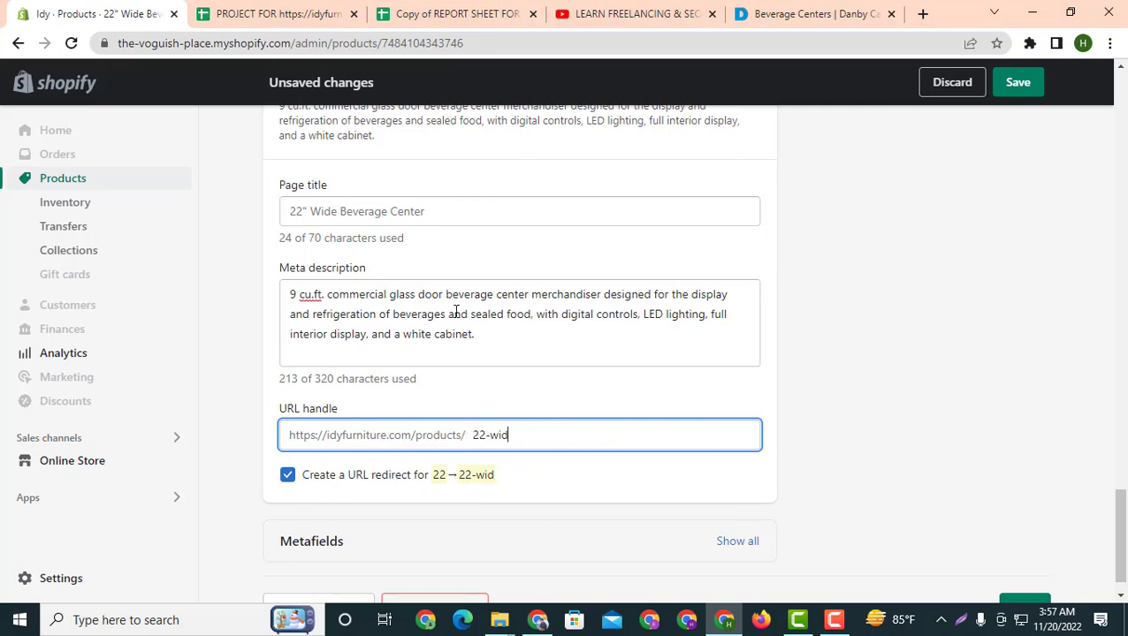
# Copy "Beverage Center" from the page title and append it to the URL handle, giving "22-widBeverage Center"
pyautogui.moveTo(432, 211); pyautogui.dragTo(341, 211)
pyautogui.rightClick(372, 215)
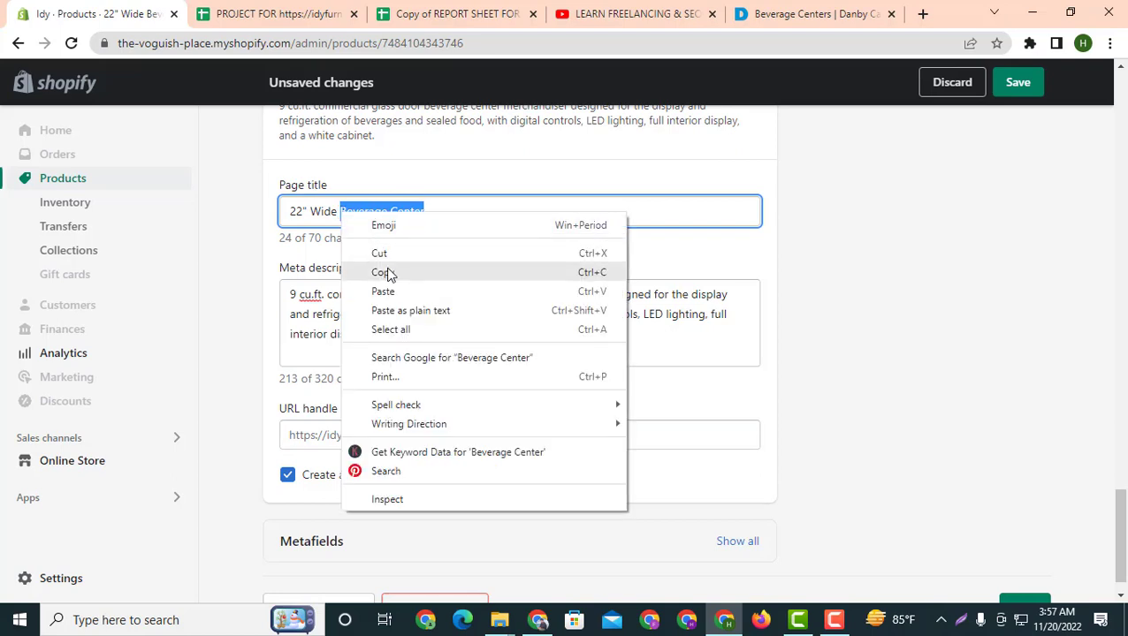
pyautogui.click(389, 274)
pyautogui.click(512, 440)
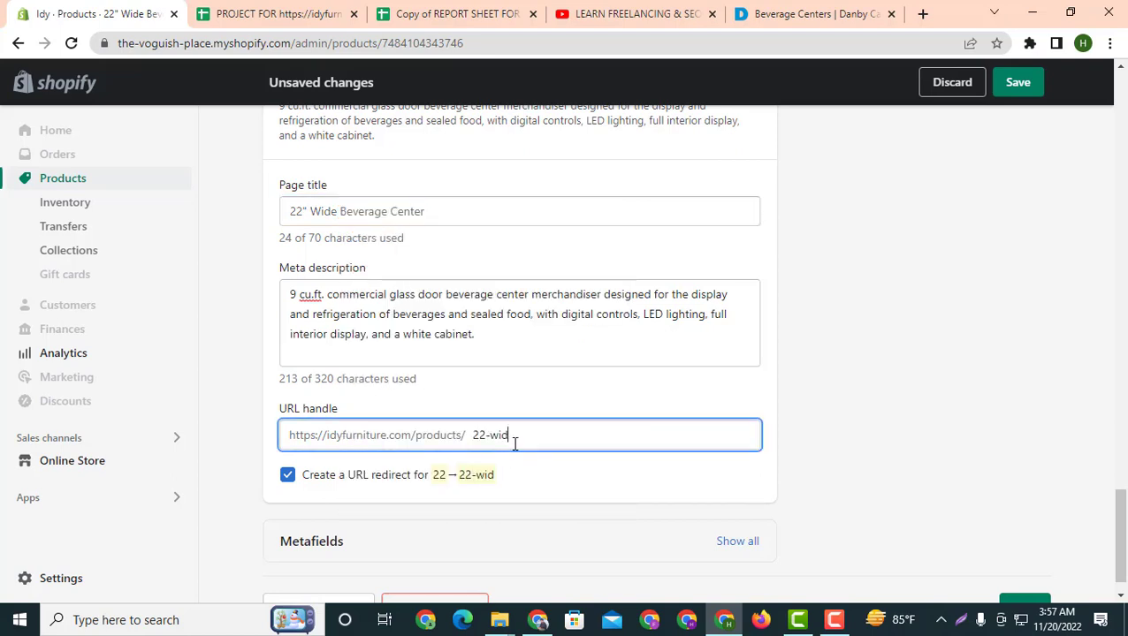
pyautogui.rightClick(517, 441)
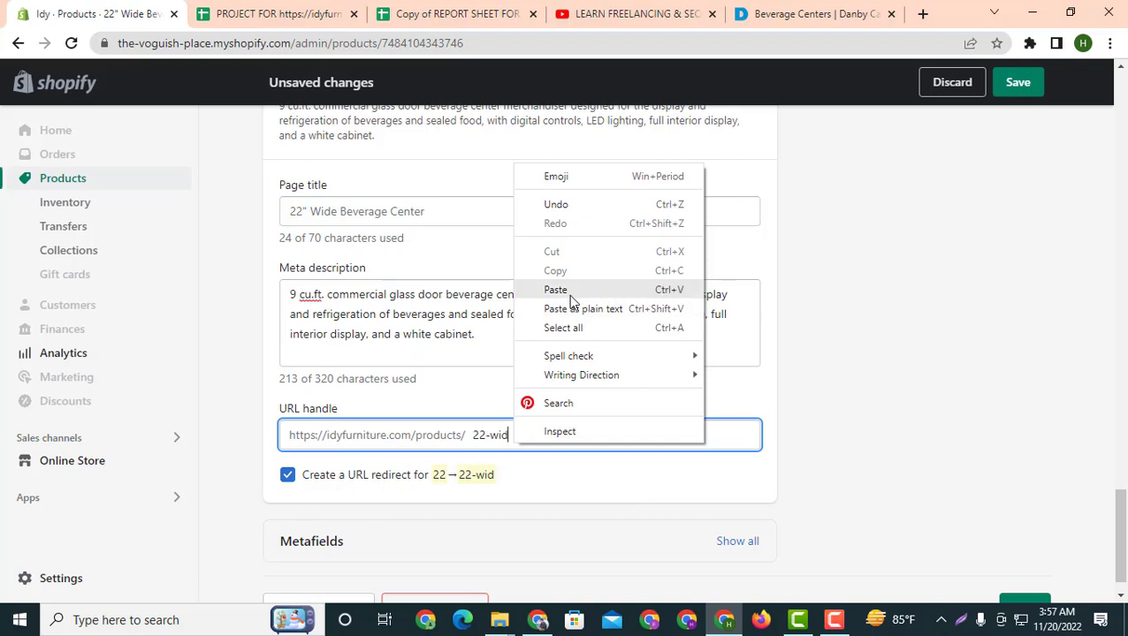
pyautogui.click(541, 292)
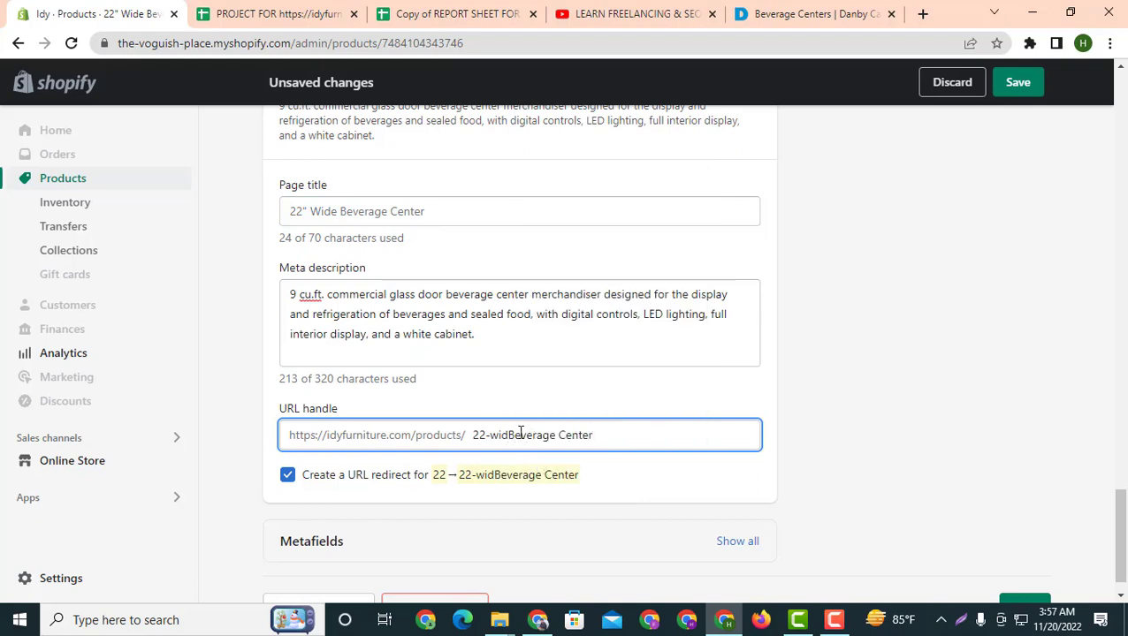
# Remove "22-wid" from the URL handle, leaving "Beverage Center", and save the product
pyautogui.press('BackSpace')
pyautogui.press('BackSpace')
pyautogui.press('BackSpace')
pyautogui.press('BackSpace')
pyautogui.press('BackSpace')
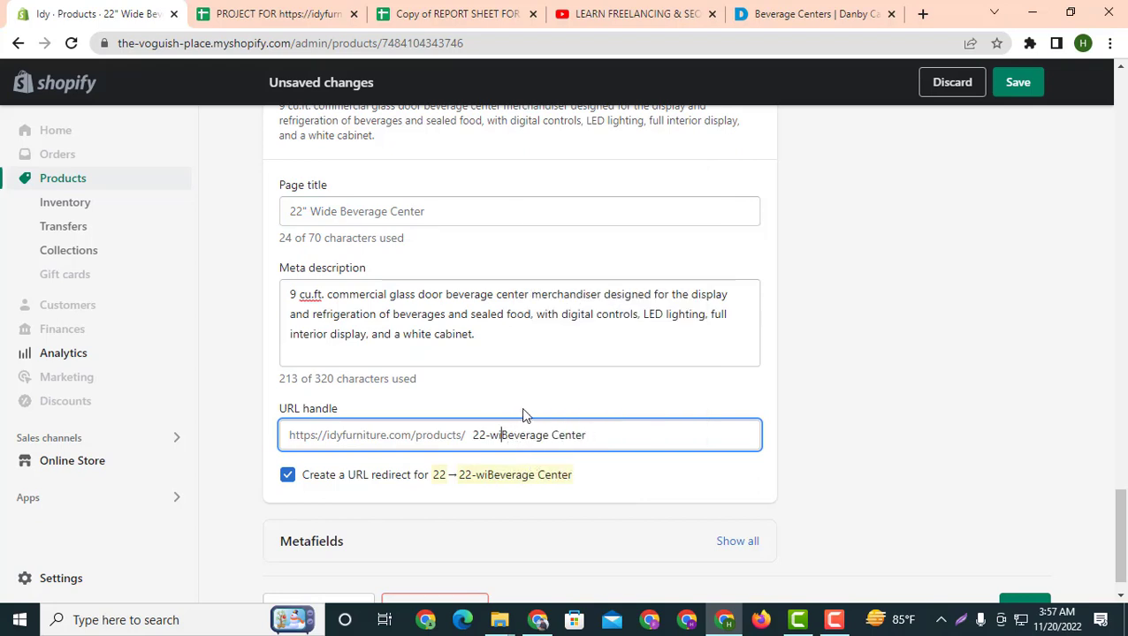
pyautogui.press('BackSpace')
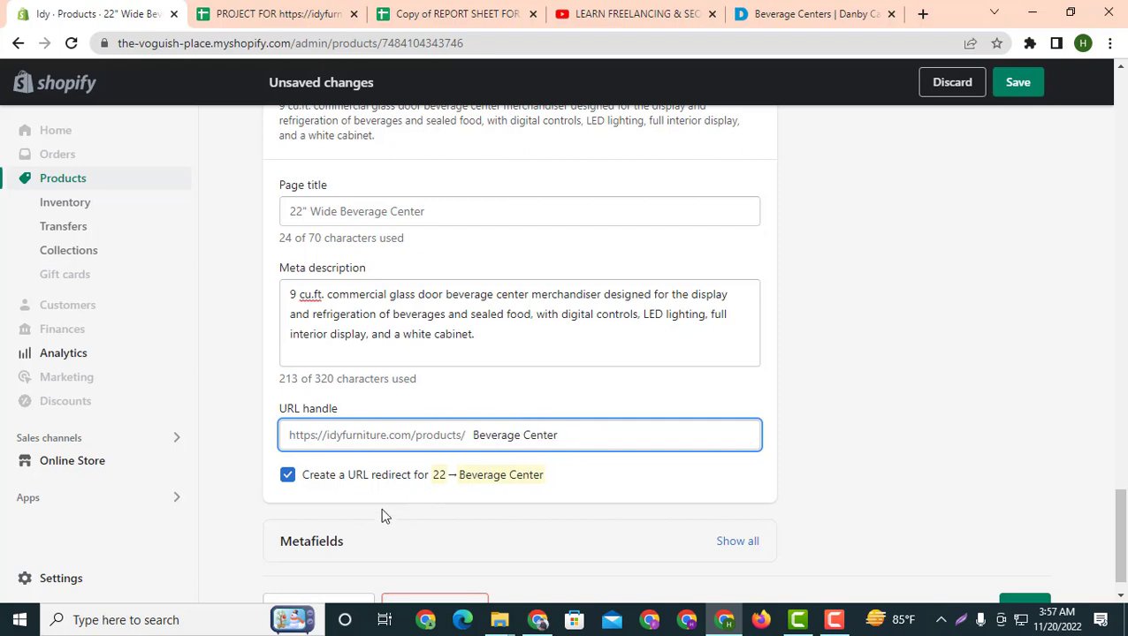
pyautogui.scroll(-1, 389, 511)
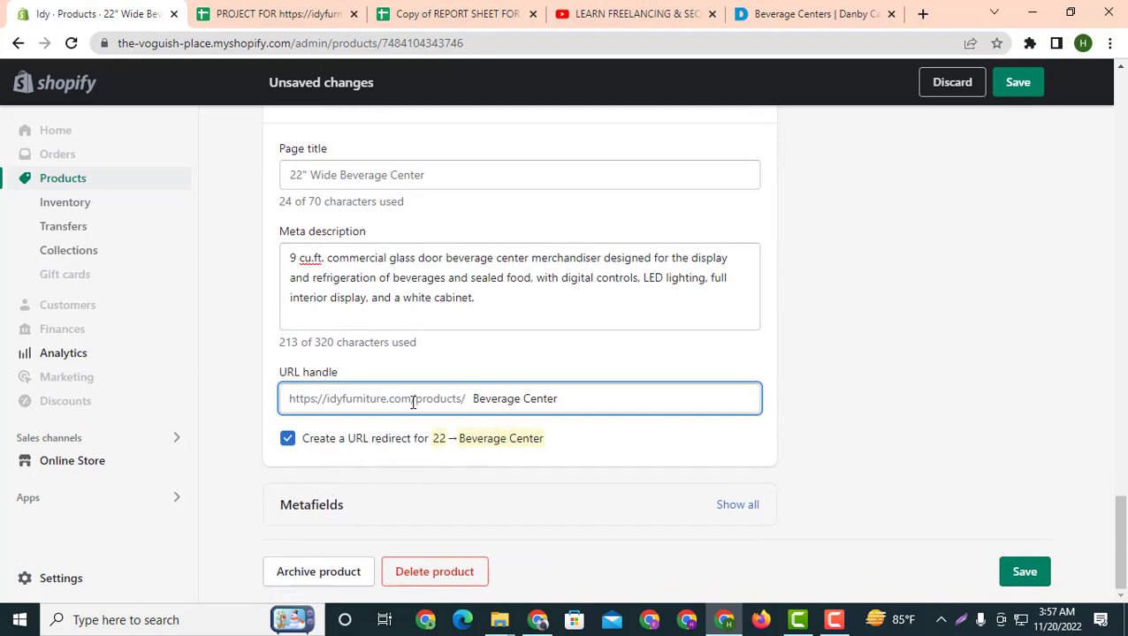
pyautogui.click(1025, 572)
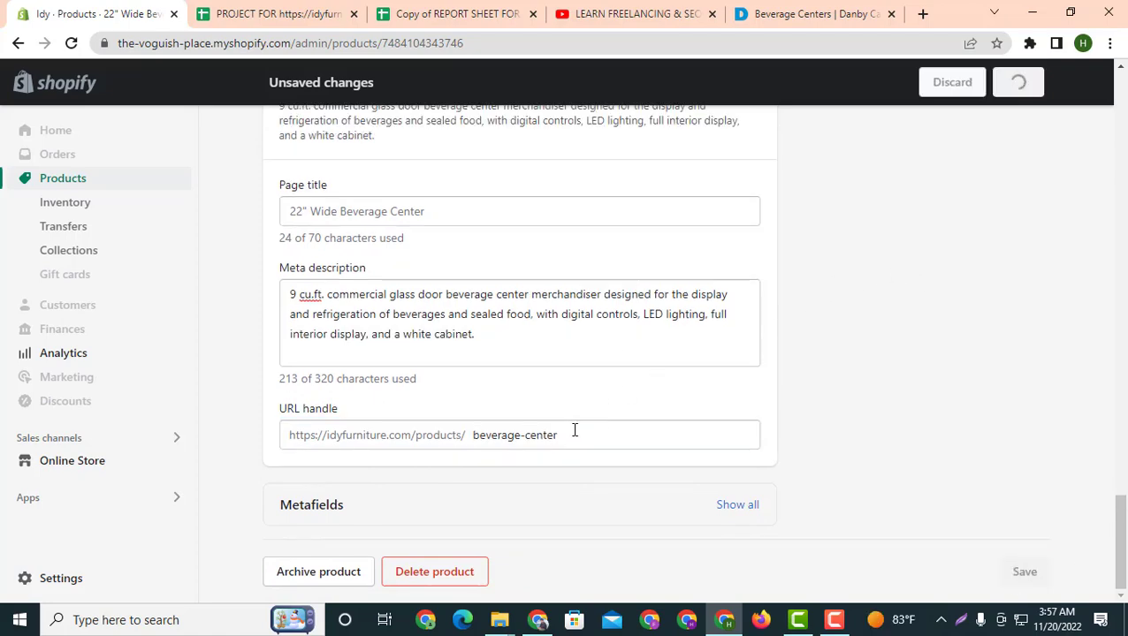
# Review the saved product page down to the search engine listing preview and its product URL
pyautogui.scroll(-15, 556, 427)
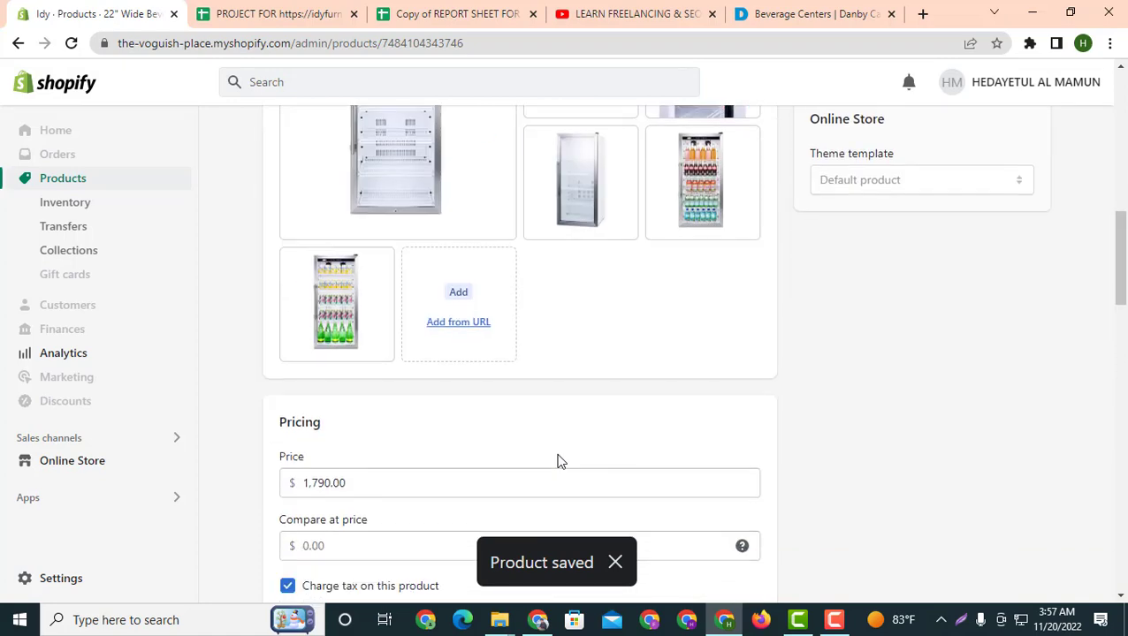
pyautogui.scroll(-3, 521, 441)
pyautogui.scroll(4, 508, 441)
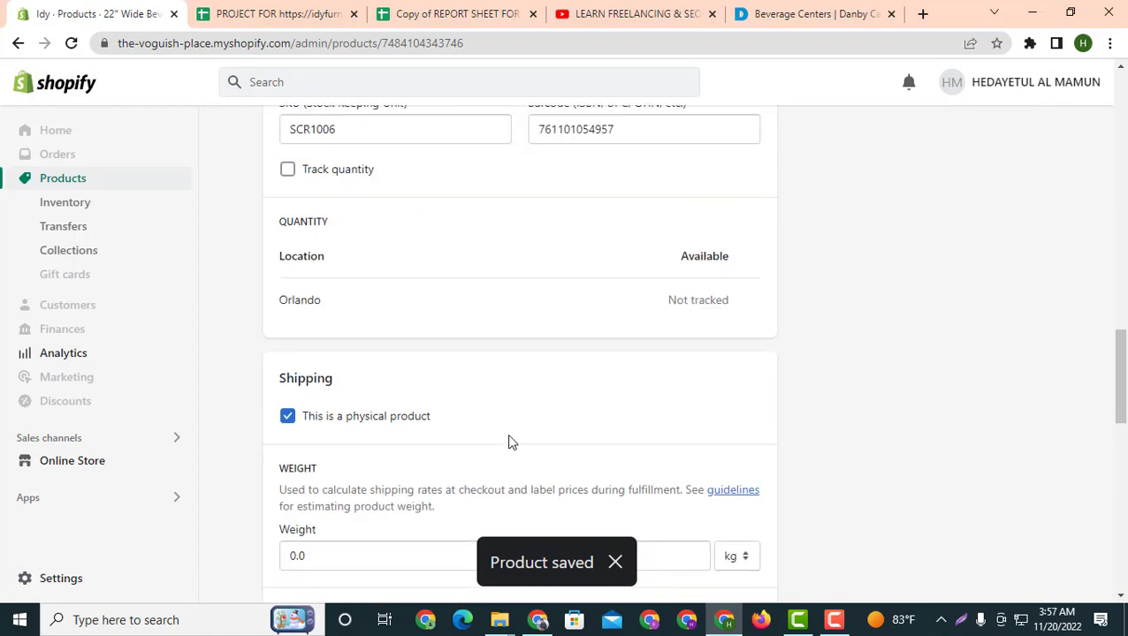
pyautogui.scroll(-1, 513, 483)
pyautogui.scroll(3, 513, 483)
pyautogui.scroll(-11, 511, 489)
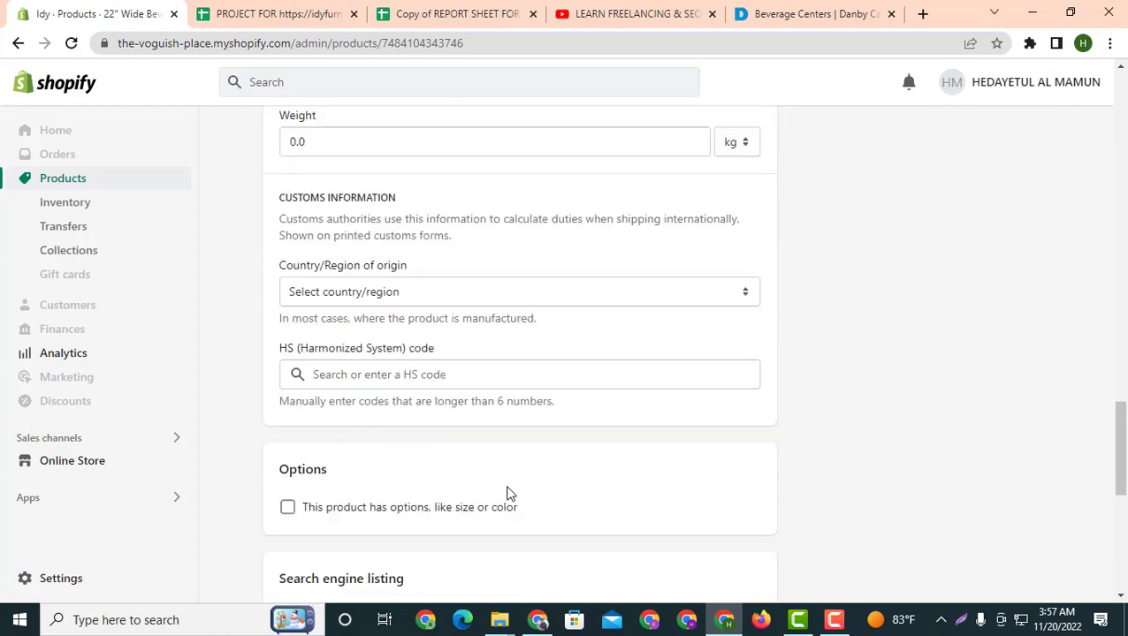
pyautogui.scroll(2, 476, 409)
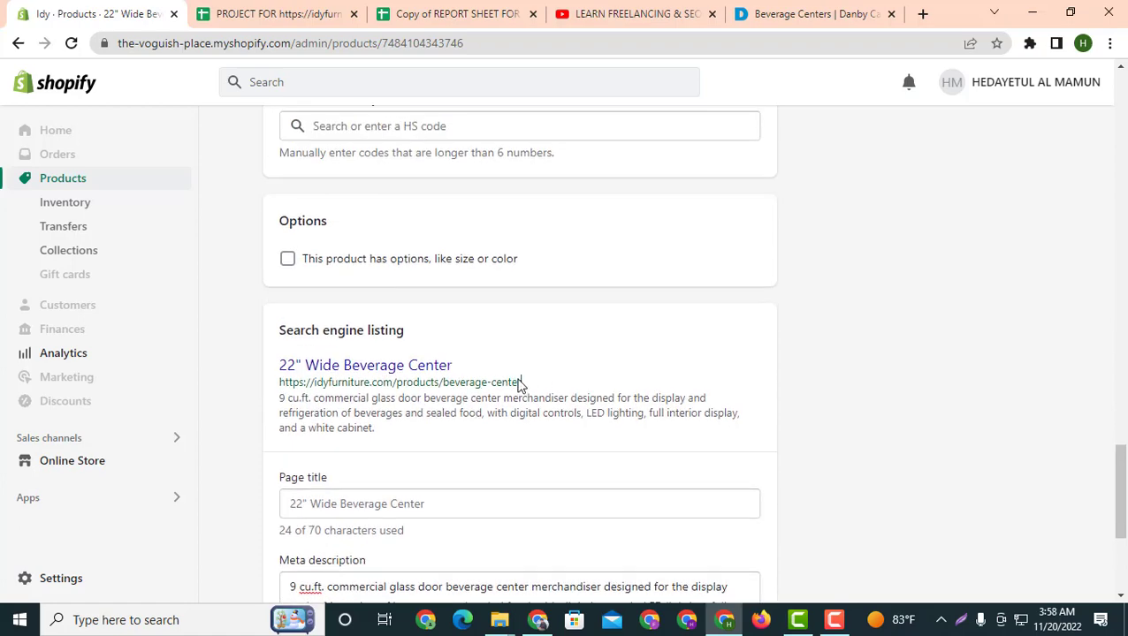
pyautogui.moveTo(522, 381); pyautogui.dragTo(285, 384)
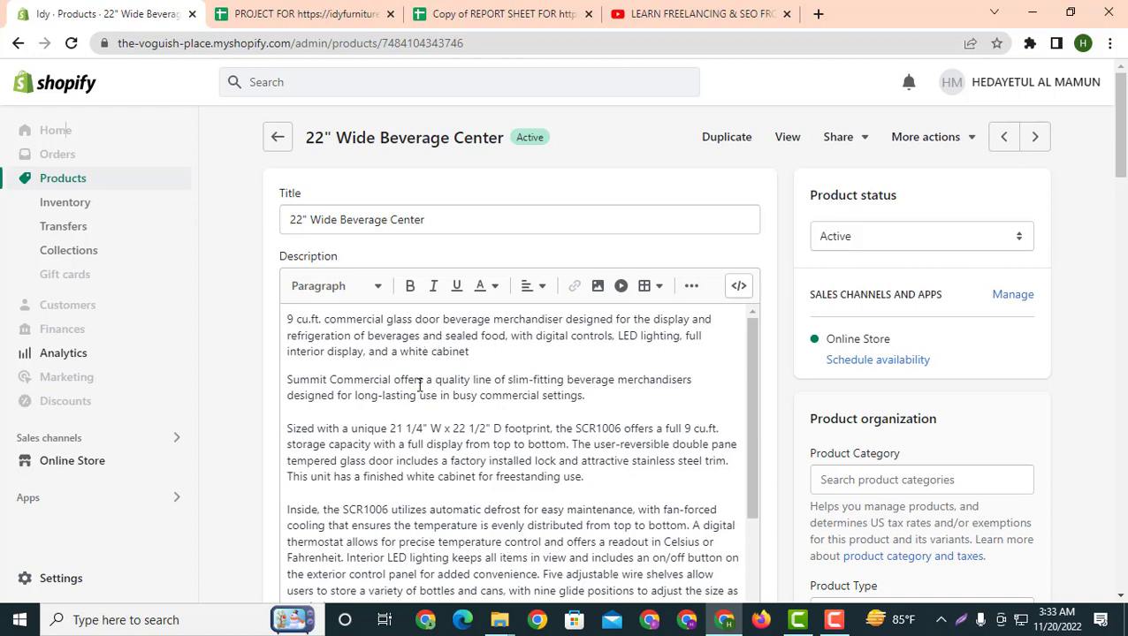
# Switch to the idyfurniture project report sheet and examine its columns from PRODUCT URLS through UPDATE URL
pyautogui.hotkey('ctrl', 'Tab')
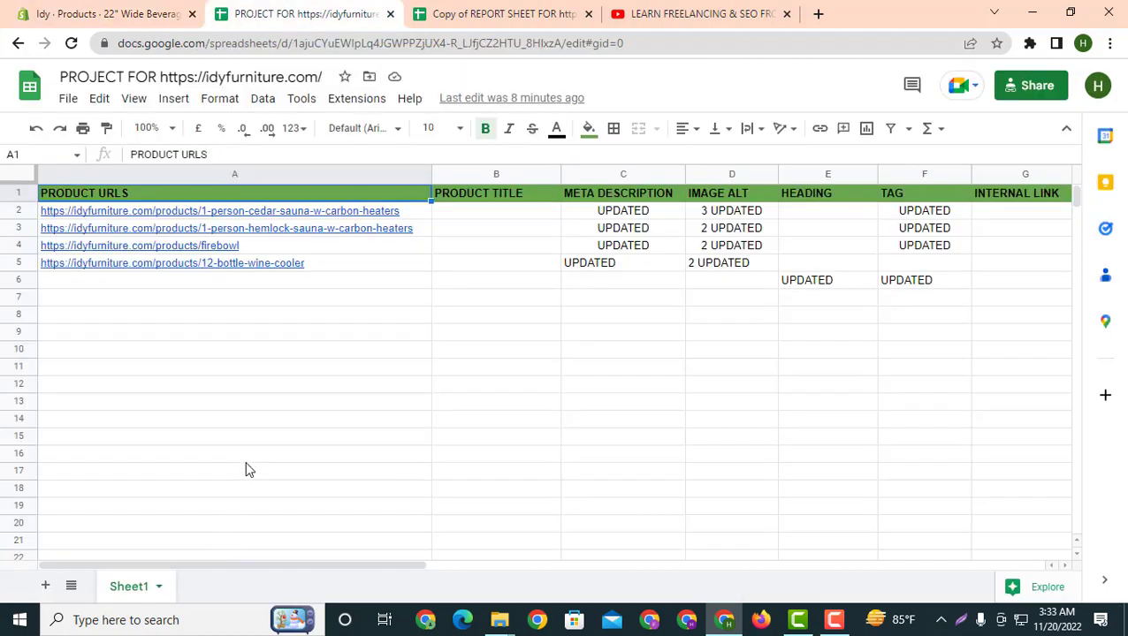
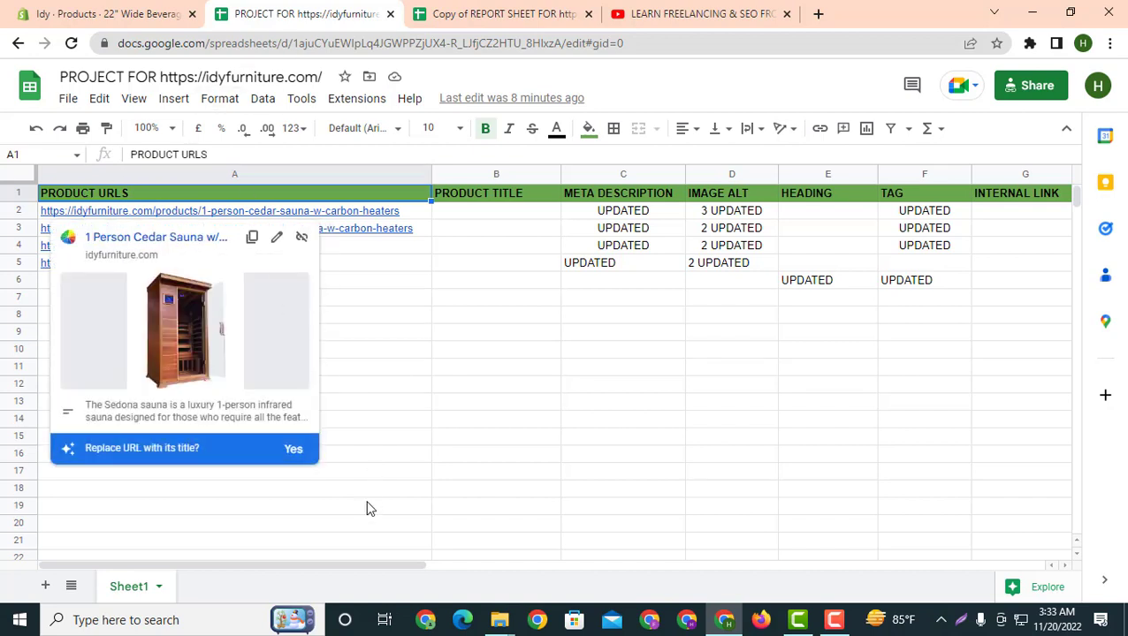
pyautogui.moveTo(318, 566); pyautogui.dragTo(438, 574)
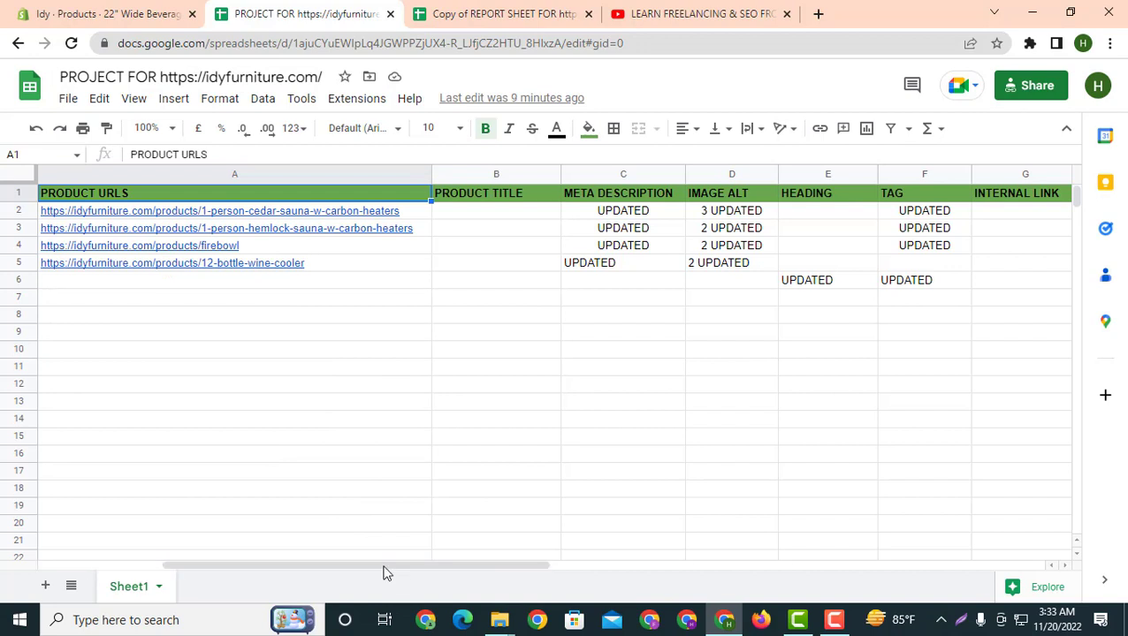
pyautogui.moveTo(386, 566)
pyautogui.mouseDown()
pyautogui.moveTo(433, 569)
pyautogui.moveTo(391, 569)
pyautogui.mouseUp()
pyautogui.moveTo(481, 196); pyautogui.dragTo(478, 277)
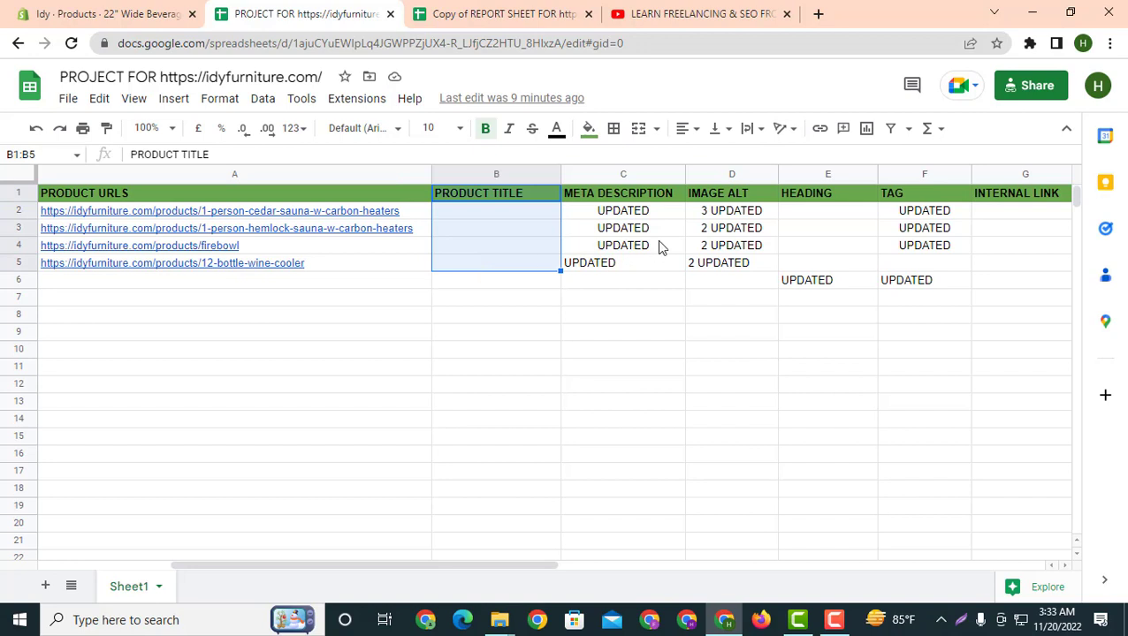
pyautogui.click(499, 203)
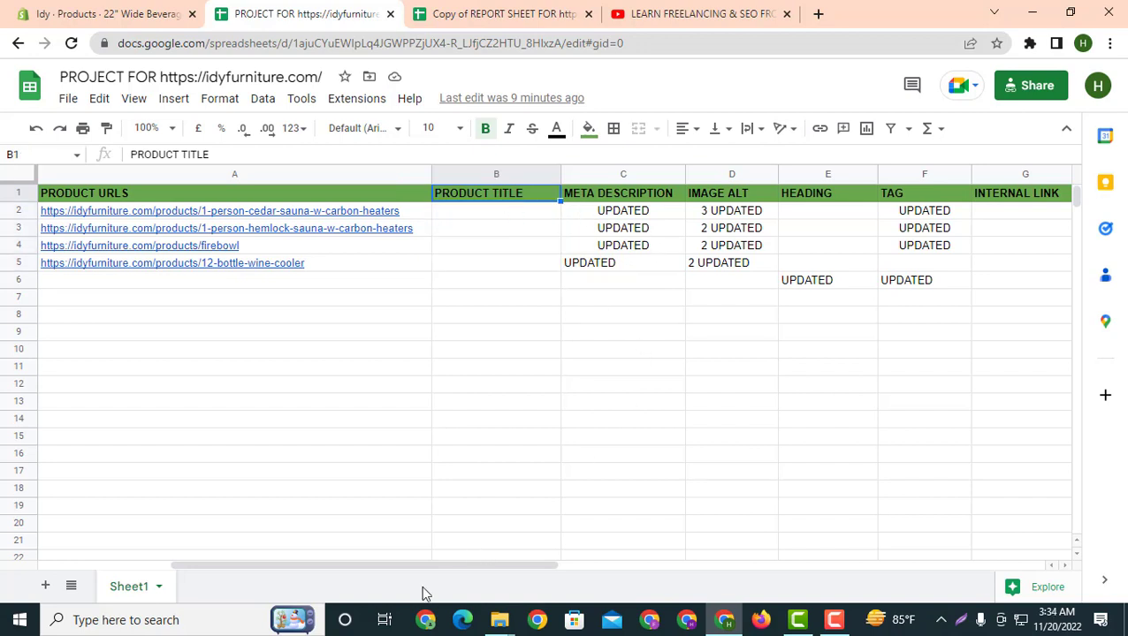
pyautogui.moveTo(436, 566); pyautogui.dragTo(495, 558)
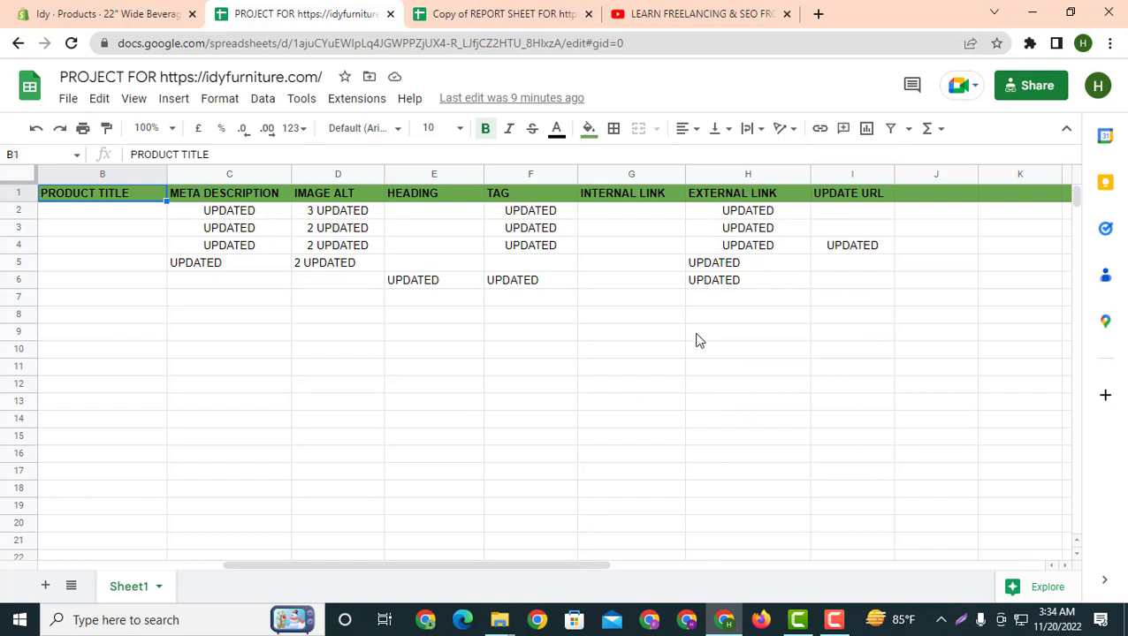
pyautogui.moveTo(509, 570); pyautogui.dragTo(343, 567)
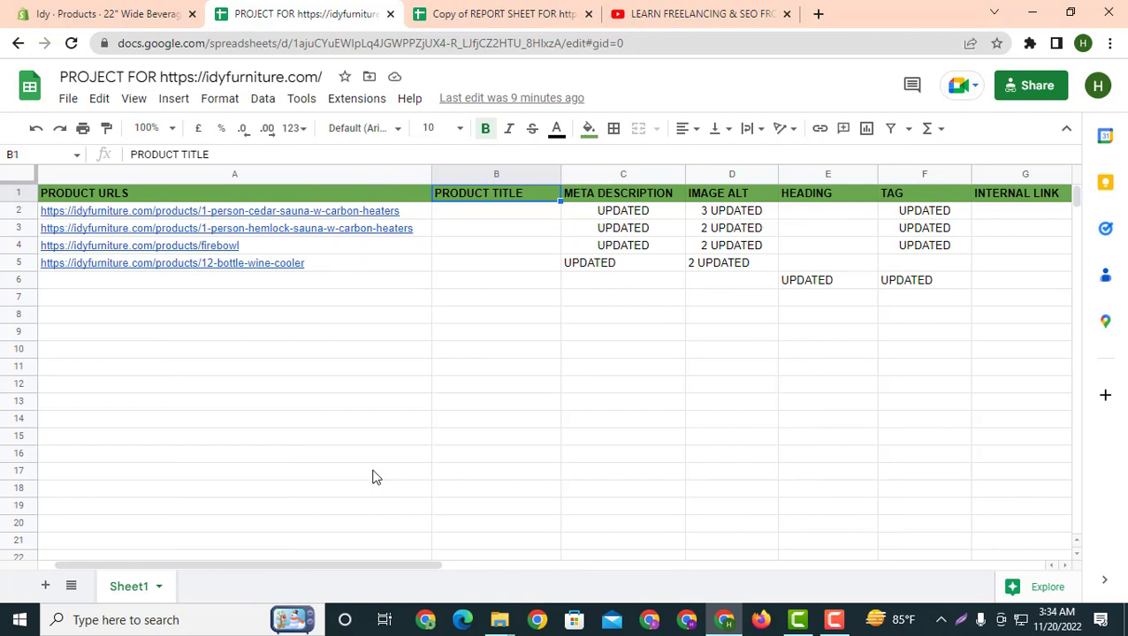
pyautogui.moveTo(232, 249)
pyautogui.moveTo(296, 560); pyautogui.dragTo(467, 539)
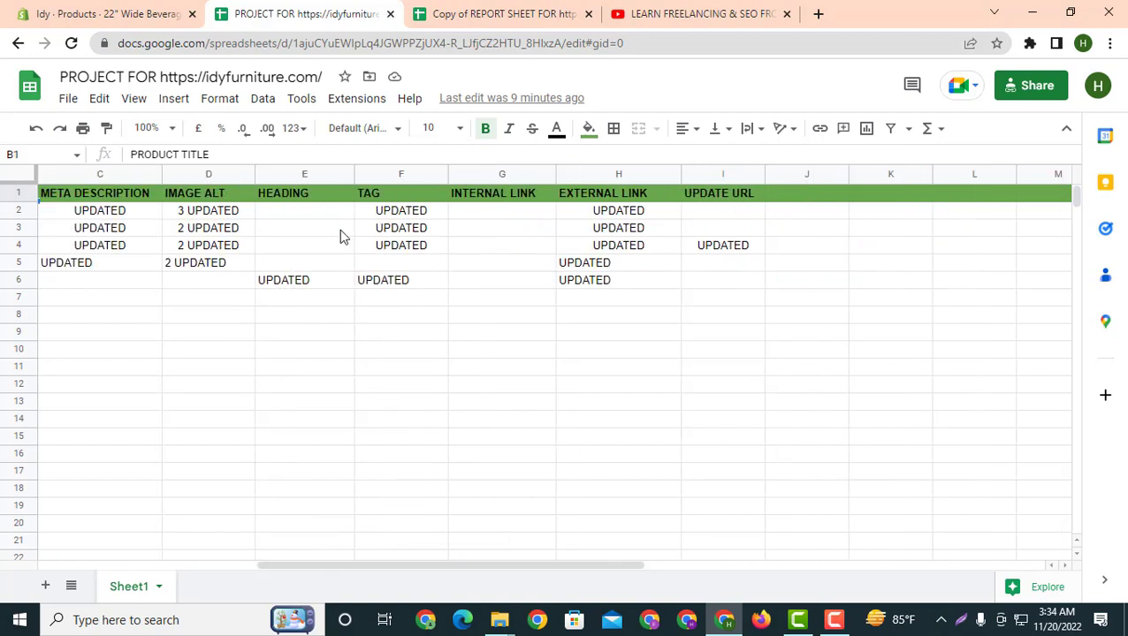
pyautogui.moveTo(428, 566); pyautogui.dragTo(13, 509)
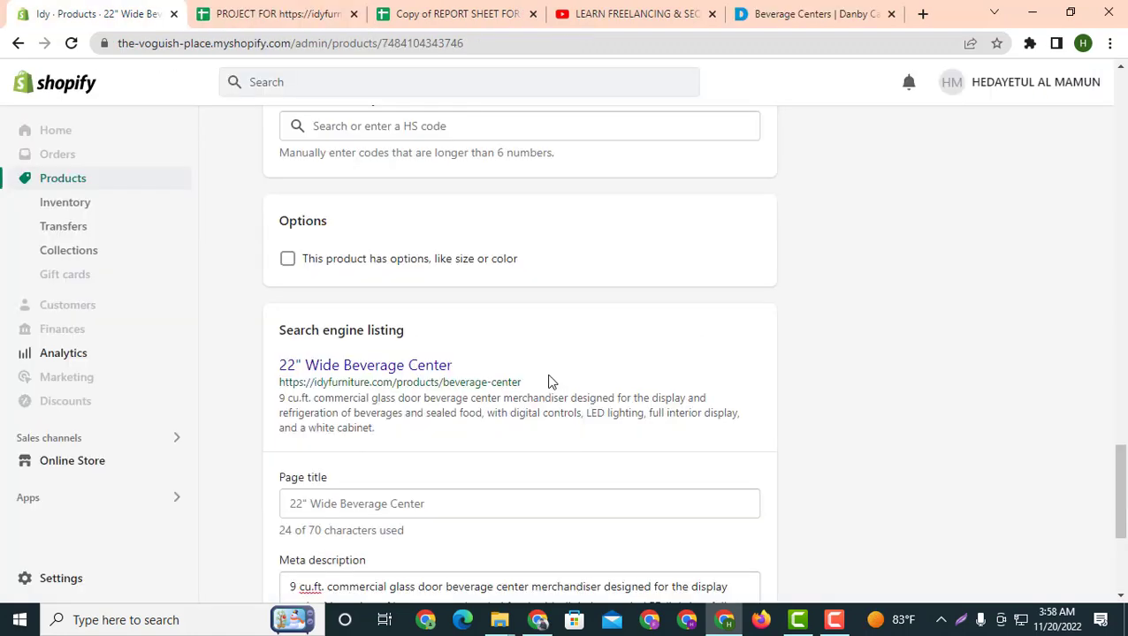
pyautogui.moveTo(548, 382); pyautogui.dragTo(284, 384)
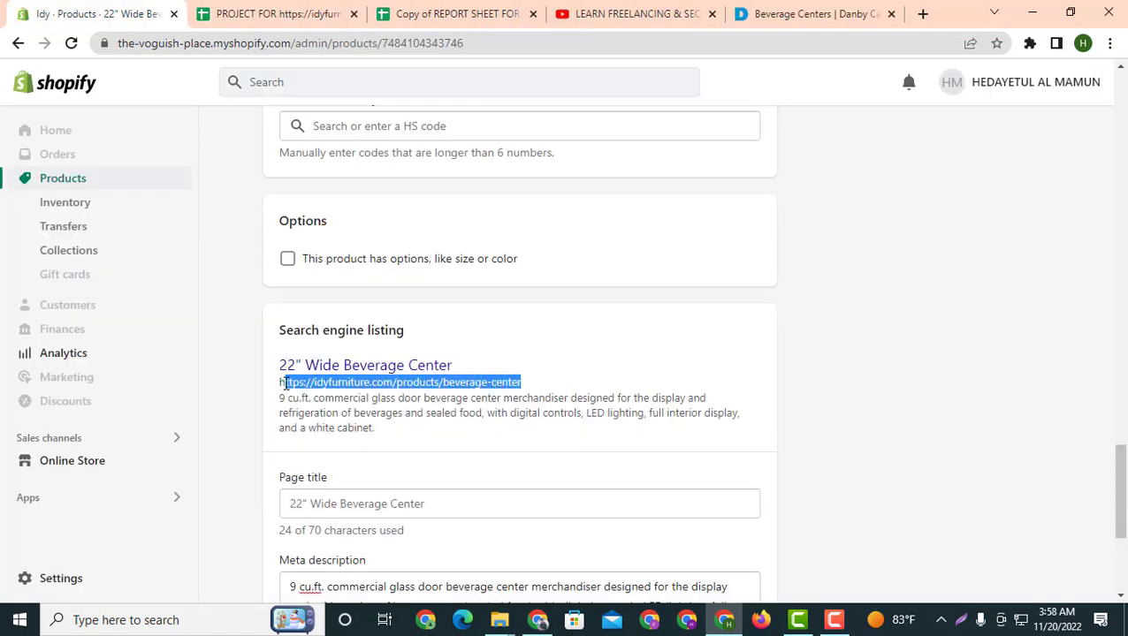
pyautogui.rightClick(288, 383)
pyautogui.click(320, 395)
pyautogui.click(523, 362)
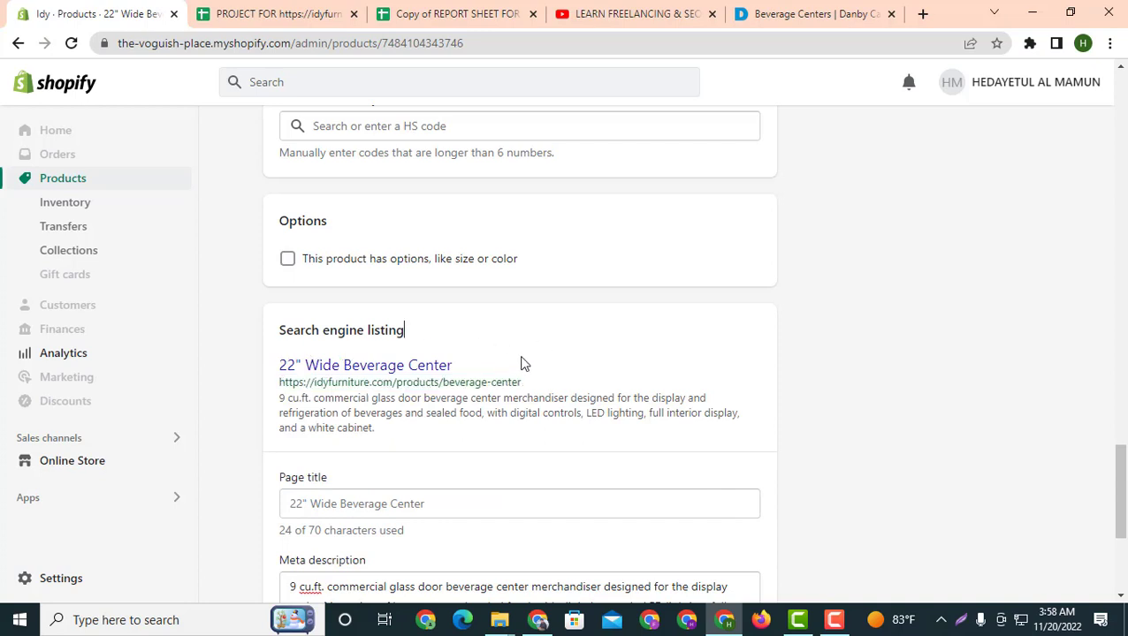
# Copy the full product URL from the search engine listing preview and paste it into cell A6 of the project sheet
pyautogui.moveTo(546, 384); pyautogui.dragTo(275, 386)
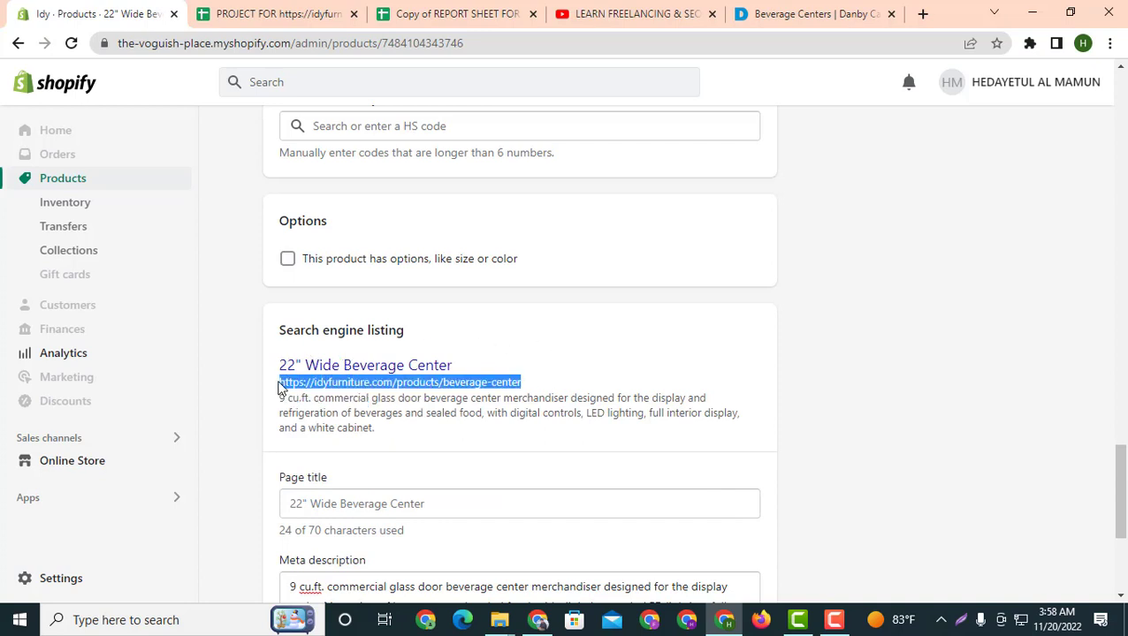
pyautogui.rightClick(289, 383)
pyautogui.click(323, 395)
pyautogui.click(256, 12)
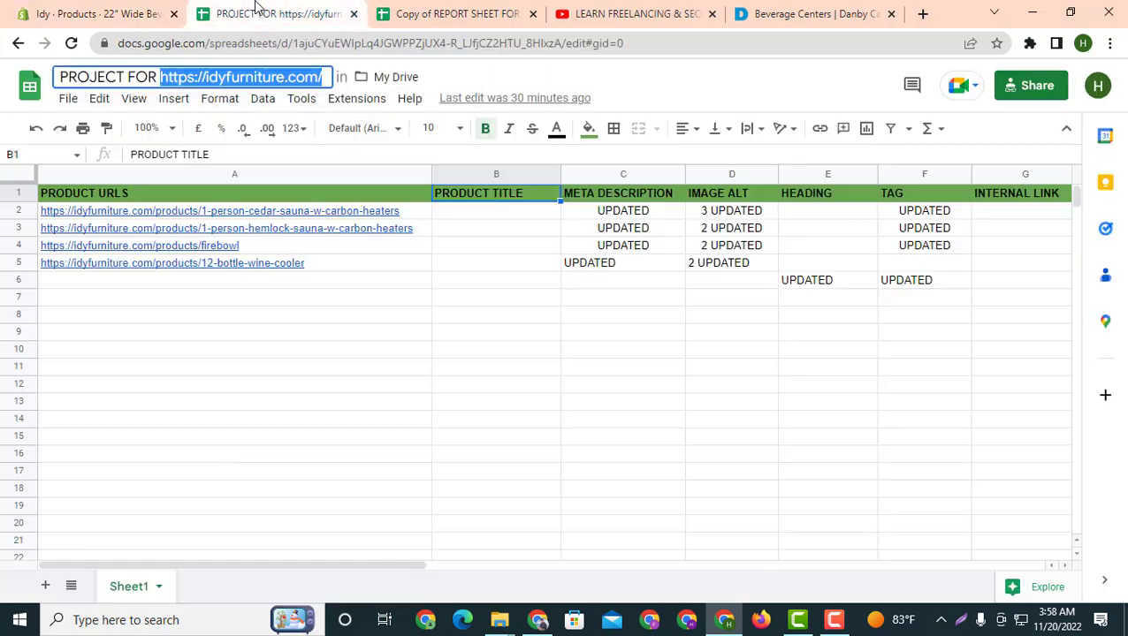
pyautogui.doubleClick(102, 282)
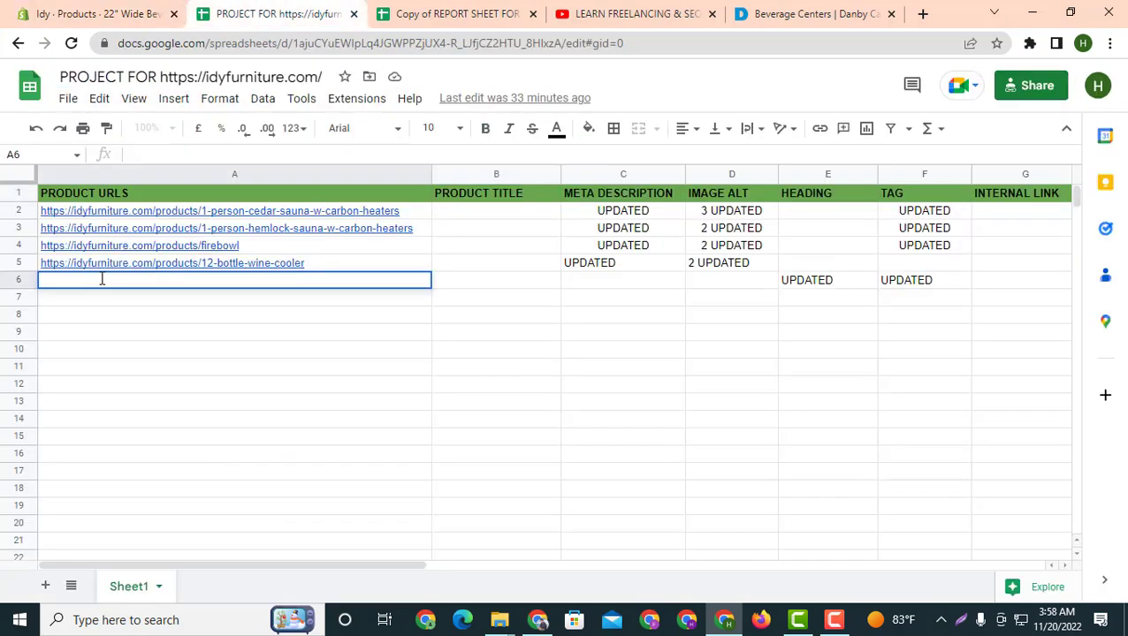
pyautogui.rightClick(101, 282)
pyautogui.click(161, 360)
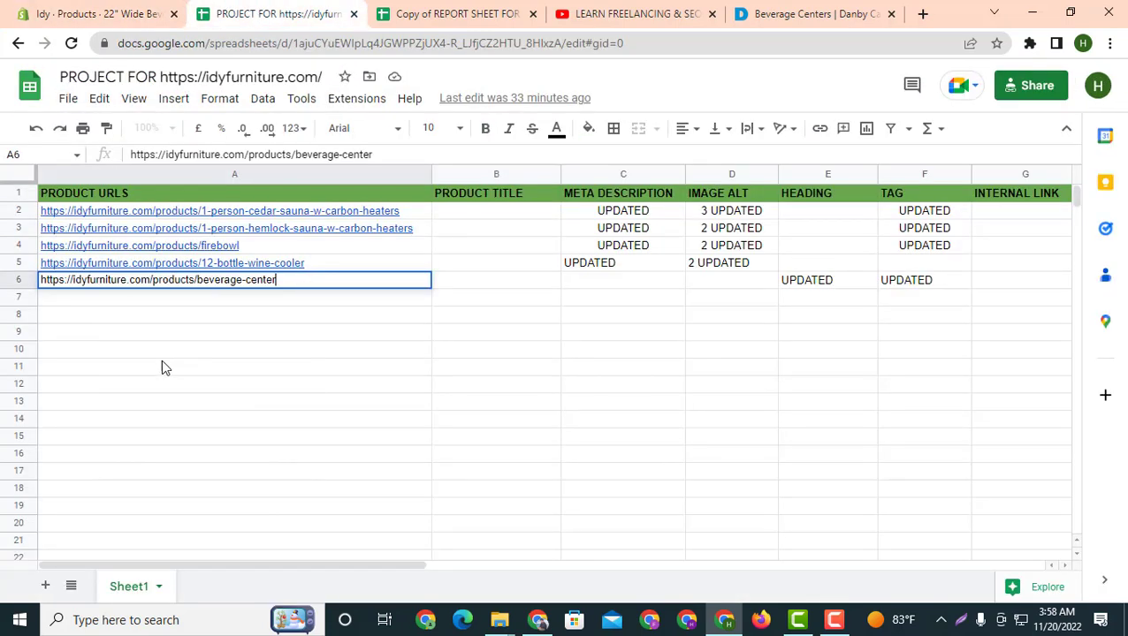
pyautogui.click(367, 317)
pyautogui.press('Down')
pyautogui.press('Down')
pyautogui.press('Down')
pyautogui.press('Down')
pyautogui.press('Down')
pyautogui.press('Down')
pyautogui.press('Down')
pyautogui.press('Down')
pyautogui.press('Down')
pyautogui.press('Down')
pyautogui.press('Down')
pyautogui.press('Down')
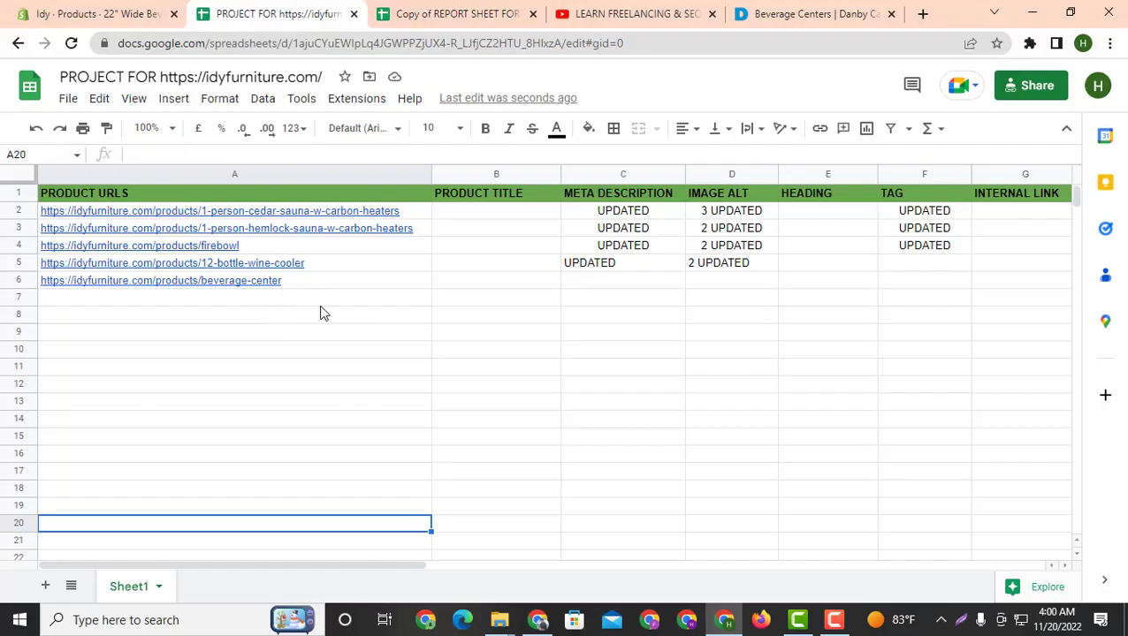
# Copy "UPDATED" from cell C5 into the META DESCRIPTION cell C6 of the beverage-center row
pyautogui.doubleClick(595, 261)
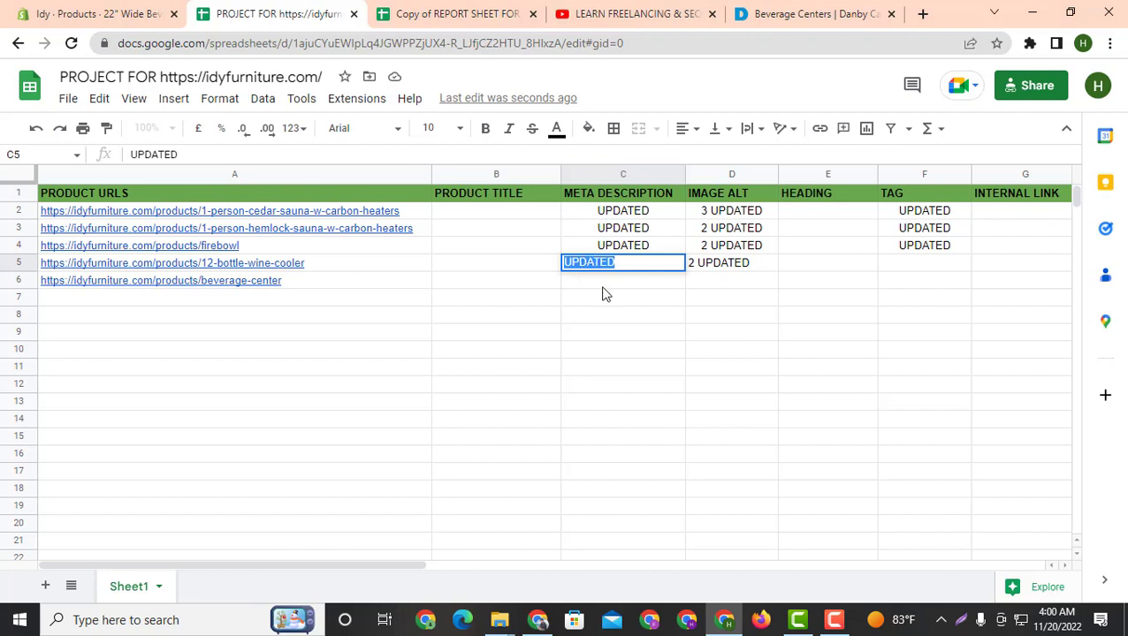
pyautogui.click(602, 288)
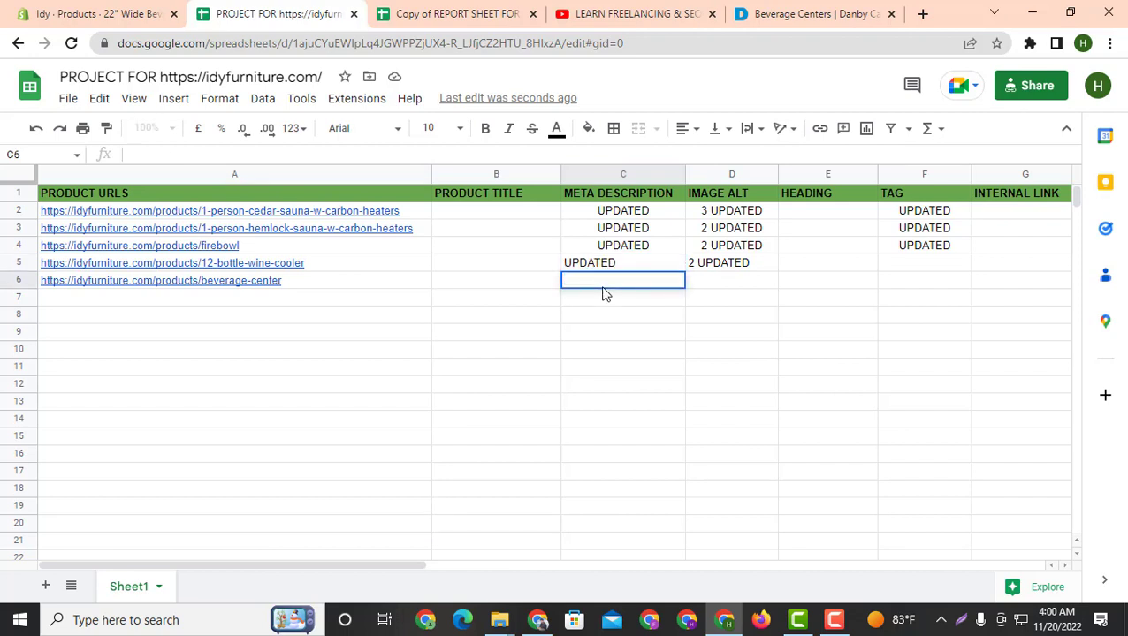
pyautogui.hotkey('ctrl', 'v')
pyautogui.click(726, 291)
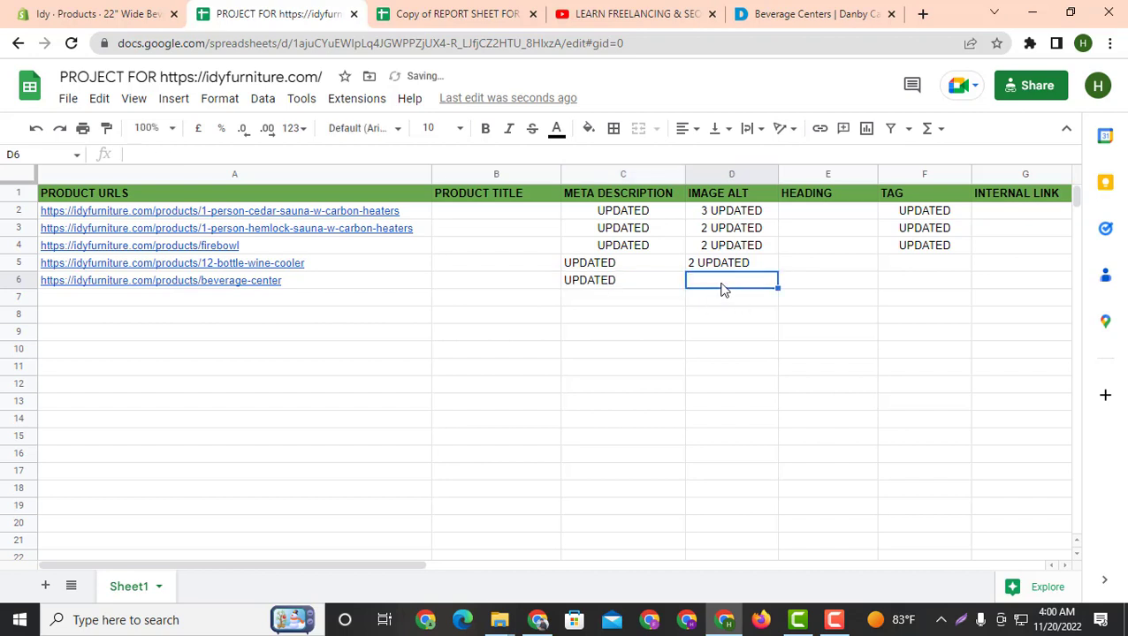
# Enter "4 UPDATED" in the IMAGE ALT cell D6 of the beverage-center row
pyautogui.doubleClick(718, 290)
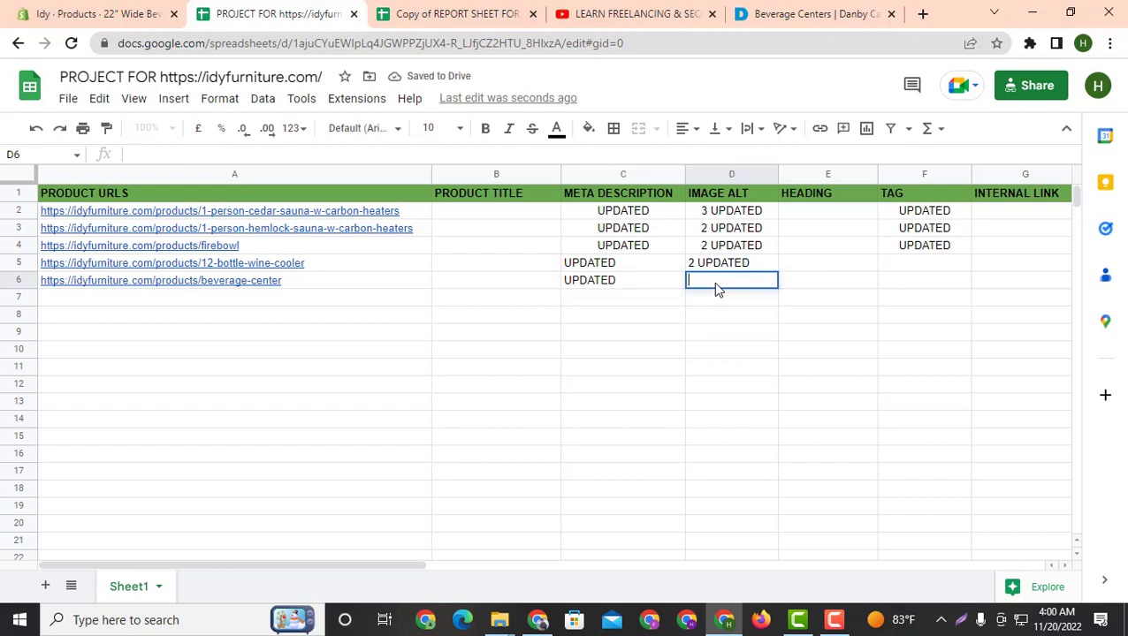
pyautogui.hotkey('ctrl', 'v')
pyautogui.press('Home')
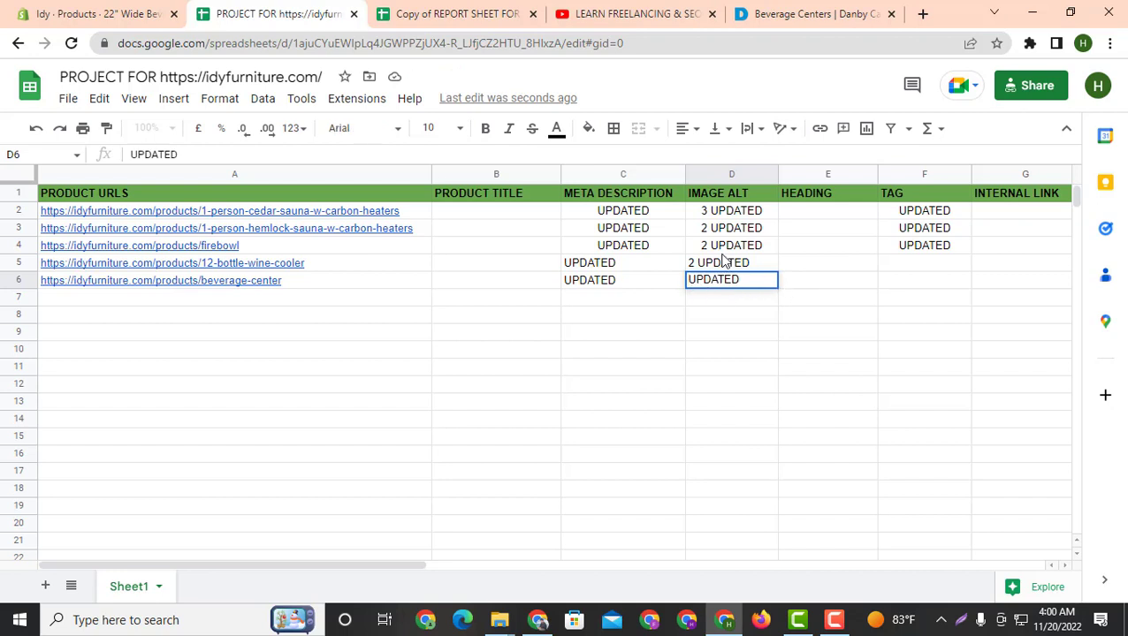
pyautogui.write('4')
pyautogui.click(782, 283)
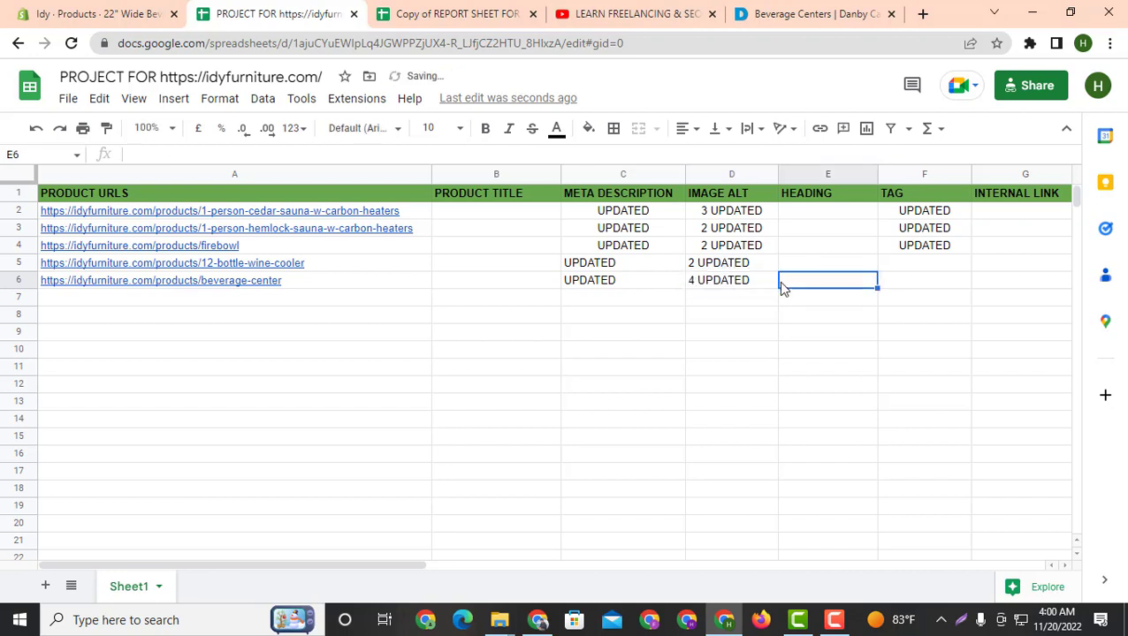
# Switch to the Shopify product page and copy "Beverage Center" from the page title in the search engine listing
pyautogui.doubleClick(815, 281)
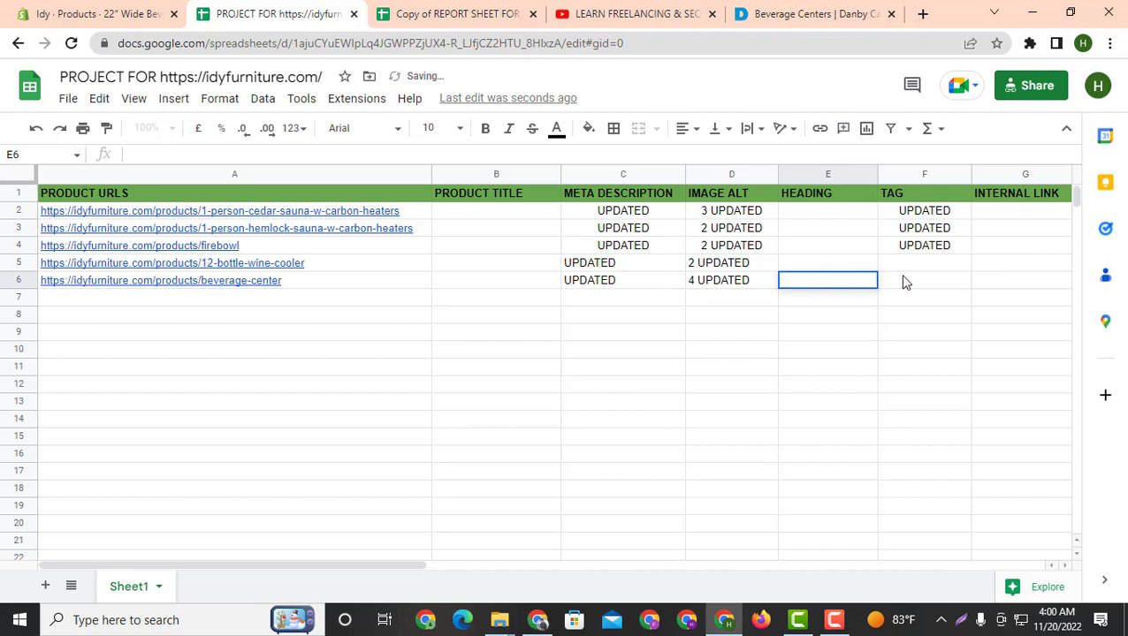
pyautogui.click(905, 281)
pyautogui.moveTo(377, 565); pyautogui.dragTo(549, 551)
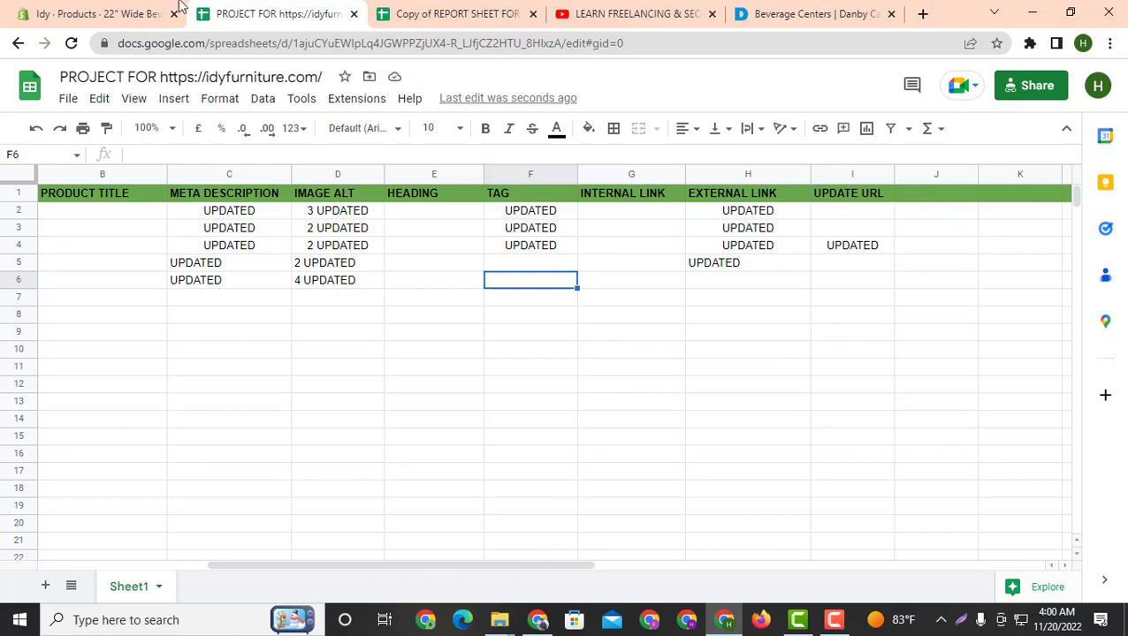
pyautogui.click(179, 7)
pyautogui.scroll(10, 734, 345)
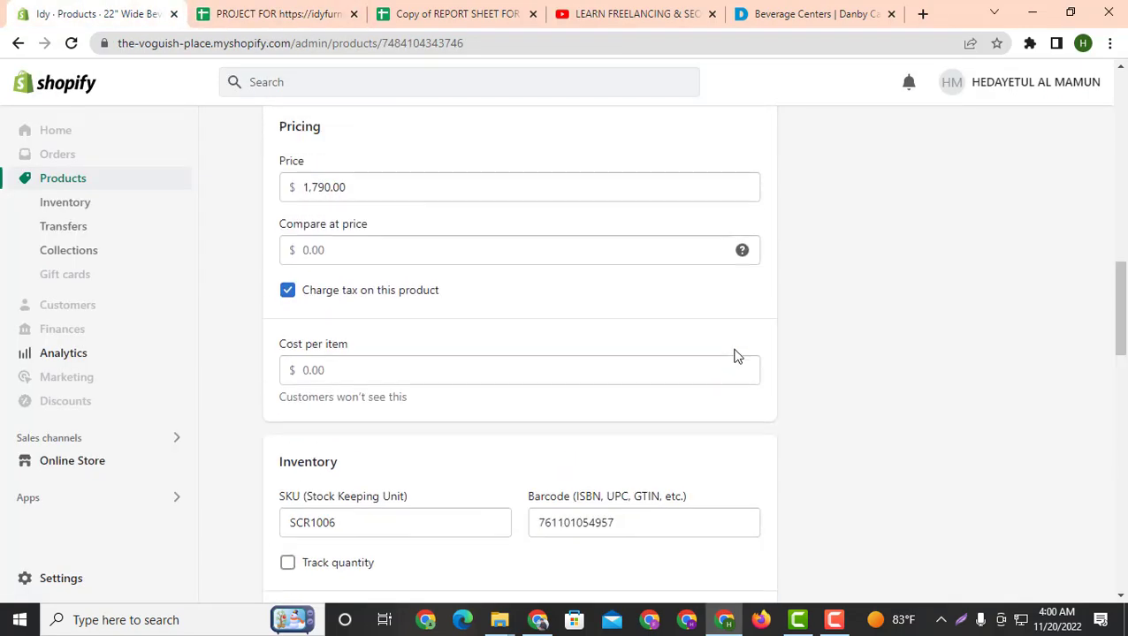
pyautogui.scroll(7, 736, 353)
pyautogui.scroll(-1, 828, 391)
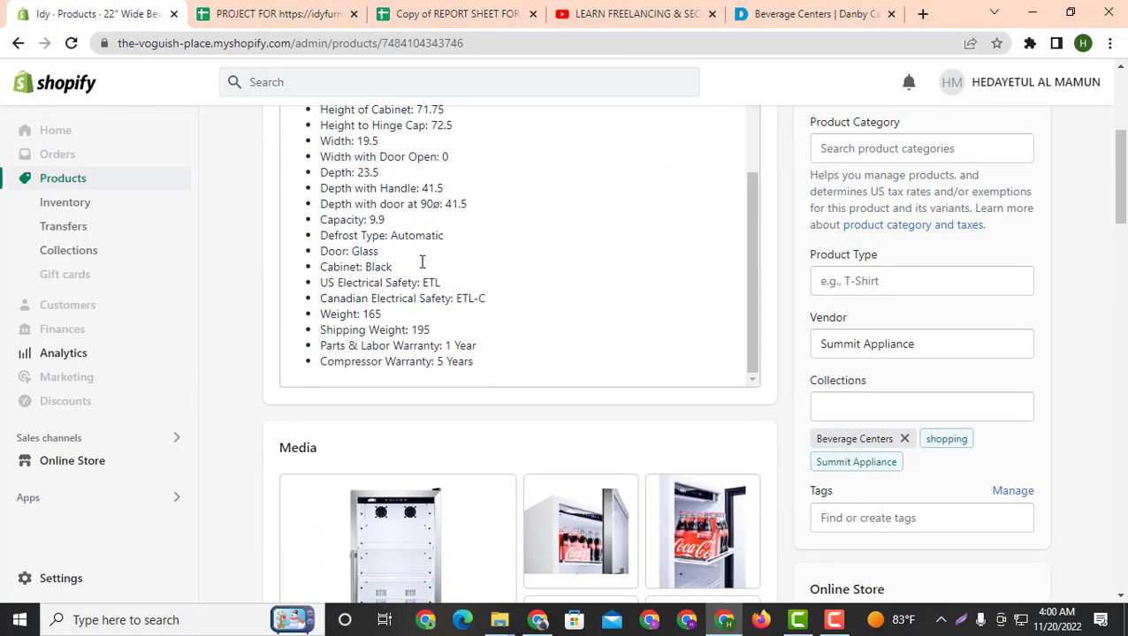
pyautogui.scroll(-12, 547, 437)
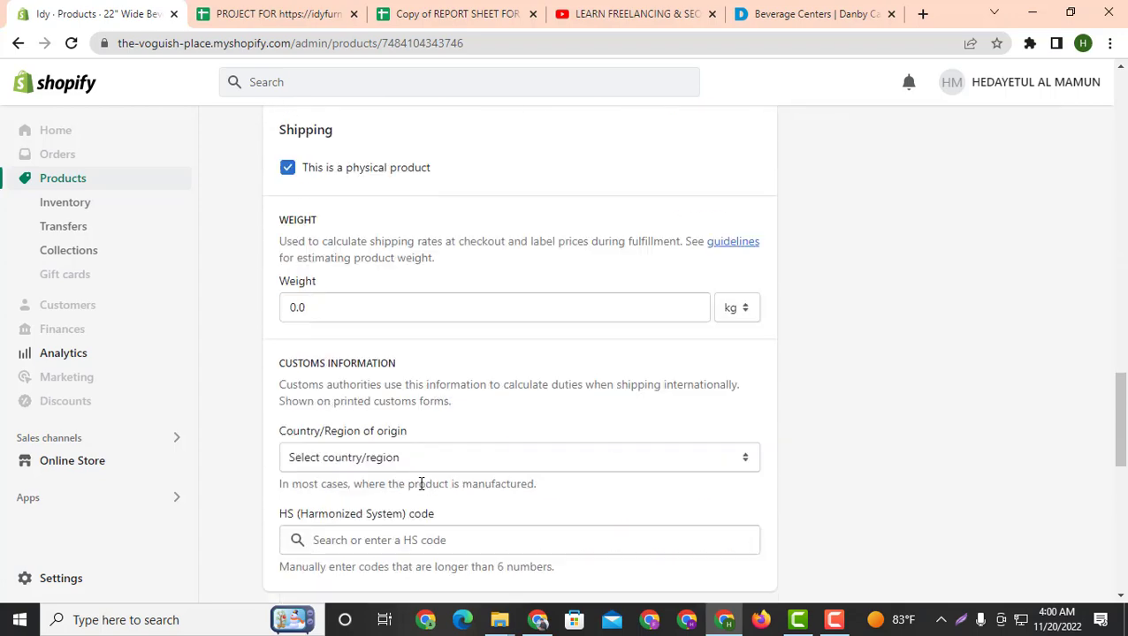
pyautogui.scroll(-1, 421, 502)
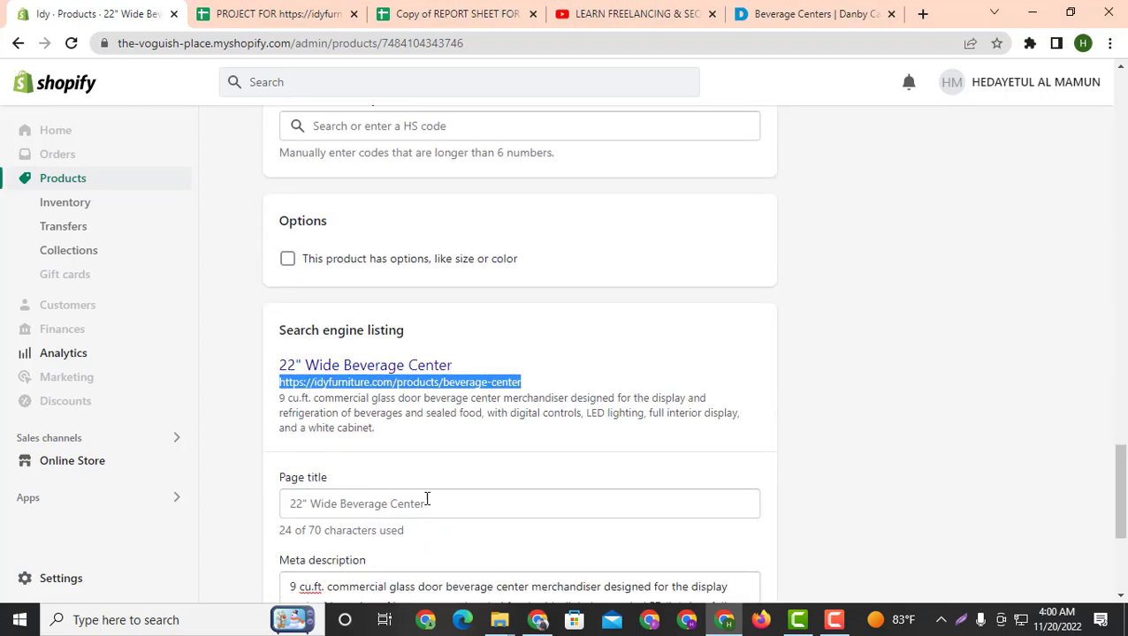
pyautogui.click(424, 504)
pyautogui.moveTo(424, 504); pyautogui.dragTo(341, 511)
pyautogui.hotkey('ctrl', 'c')
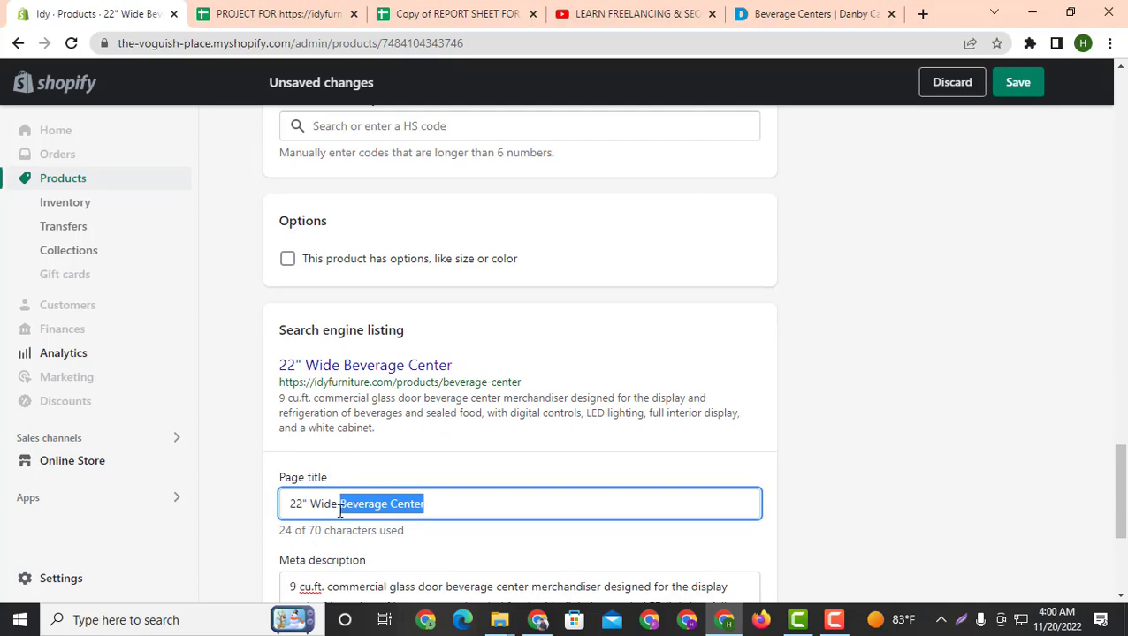
# Paste the copied "Beverage Center" into the product's tags and add it as a tag
pyautogui.scroll(10, 823, 363)
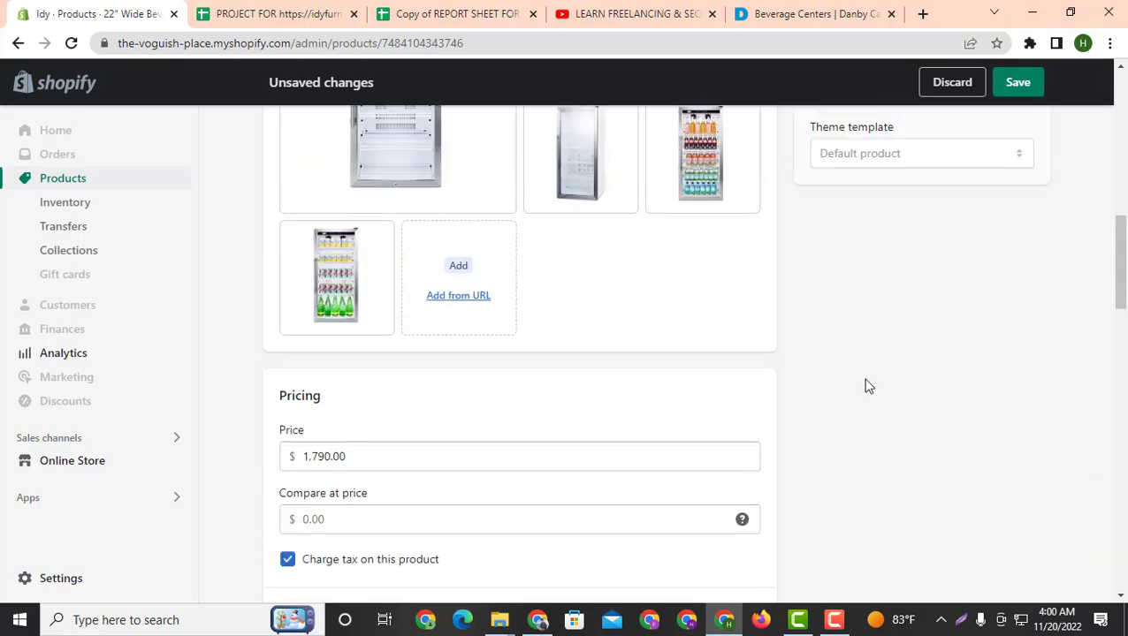
pyautogui.scroll(3, 889, 402)
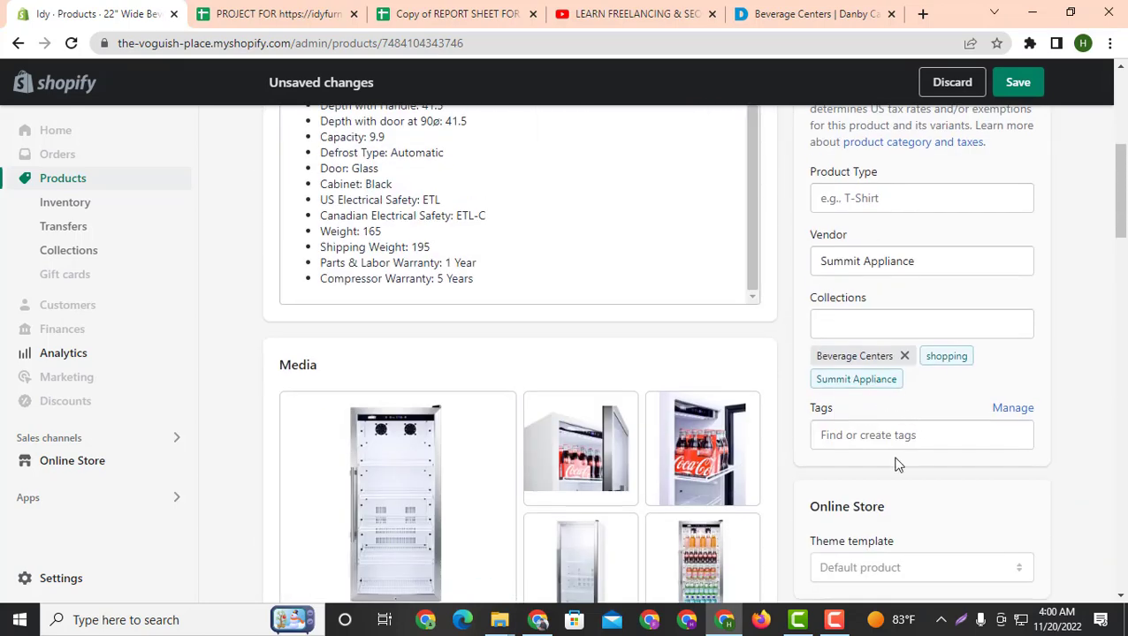
pyautogui.click(899, 327)
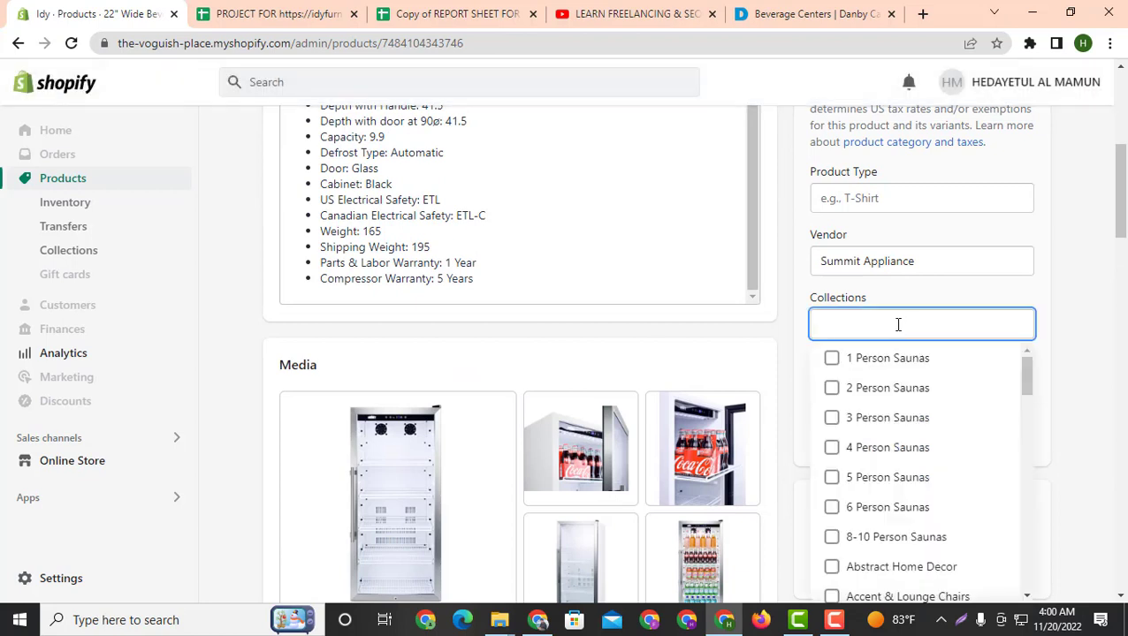
pyautogui.click(796, 300)
pyautogui.scroll(-1, 836, 410)
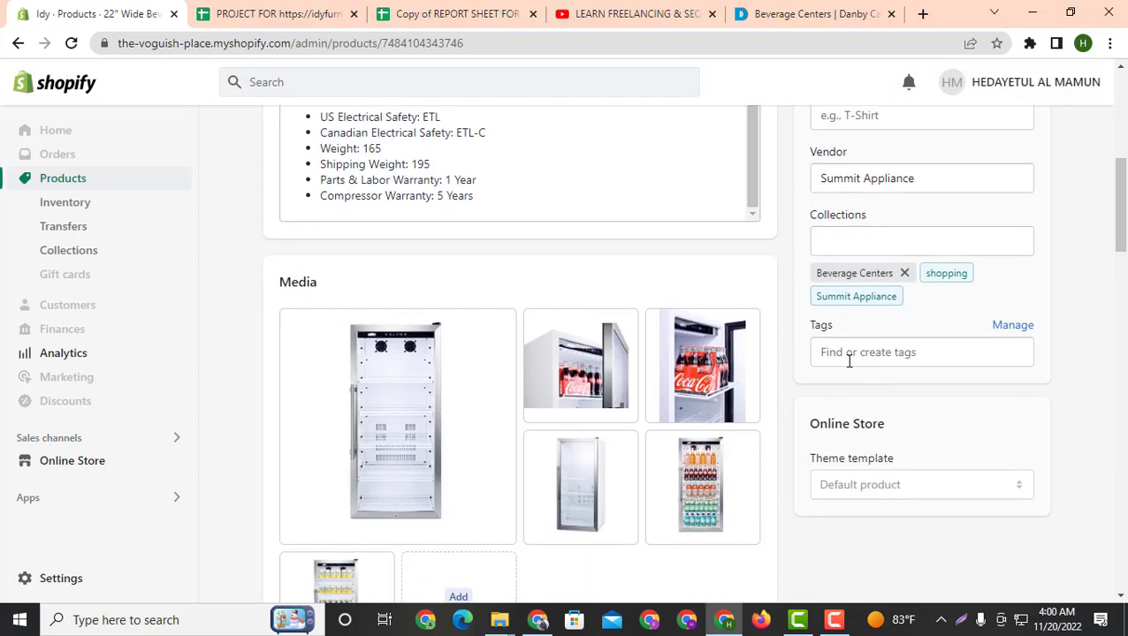
pyautogui.click(850, 357)
pyautogui.hotkey('ctrl', 'v')
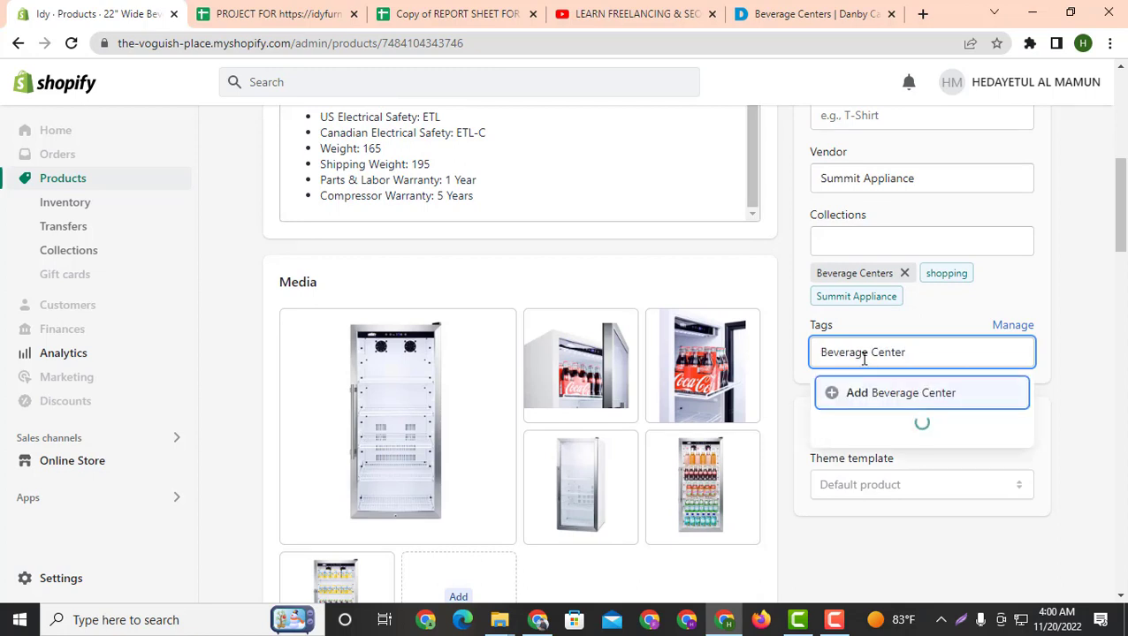
pyautogui.press('Return')
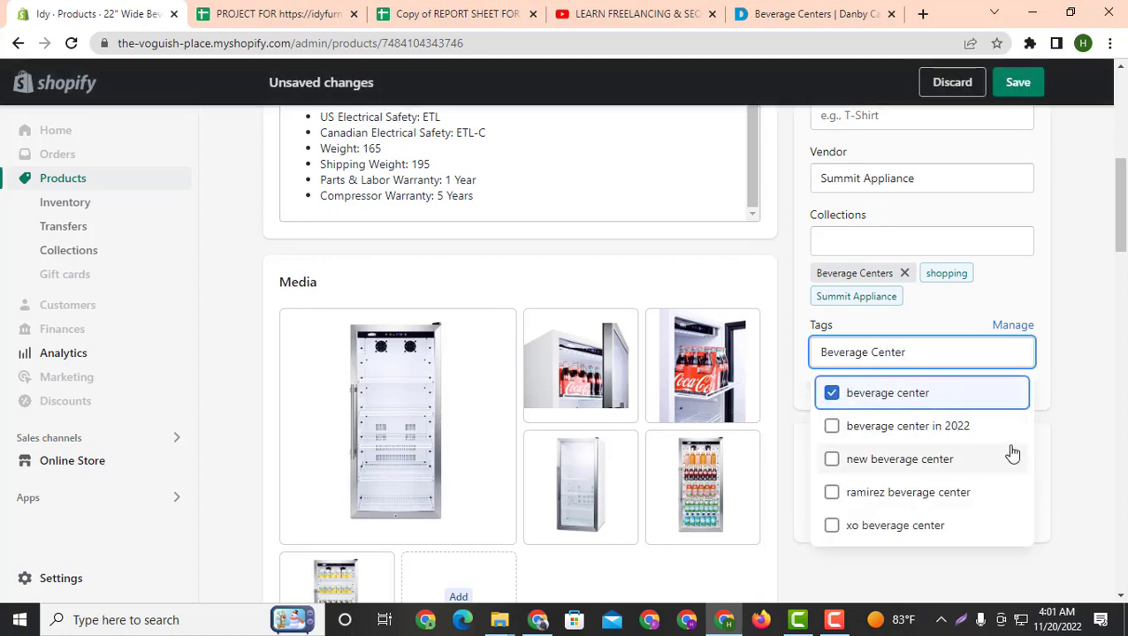
pyautogui.click(1050, 437)
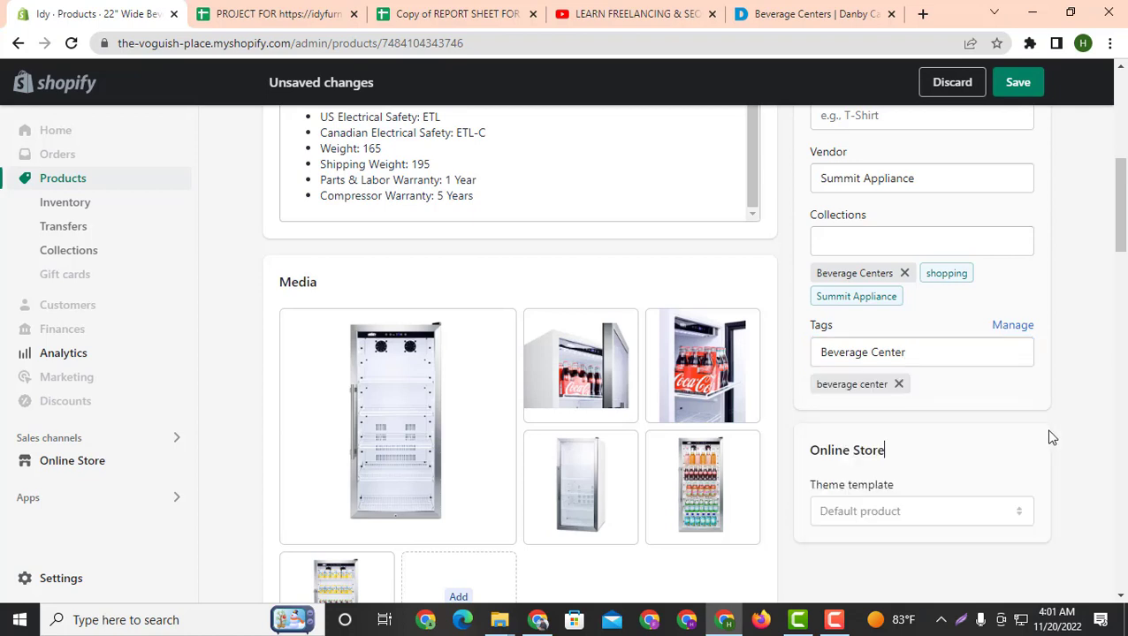
# Extend the tag text to "Beverage Center near me" and add it as a second product tag
pyautogui.click(861, 352)
pyautogui.moveTo(911, 352); pyautogui.dragTo(801, 360)
pyautogui.click(924, 353)
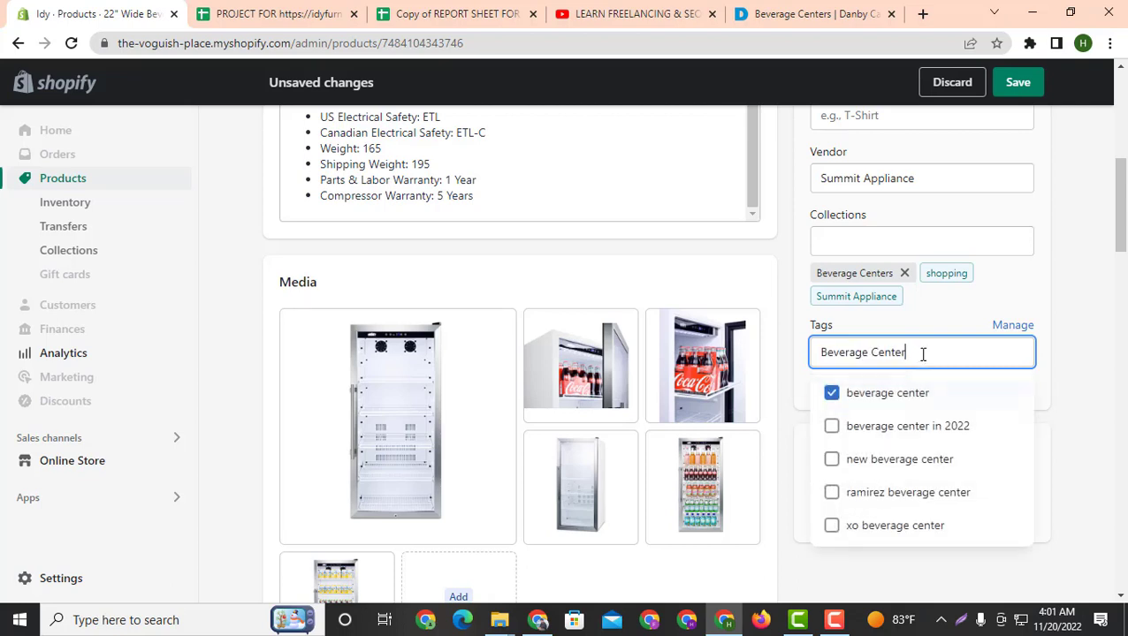
pyautogui.write('n')
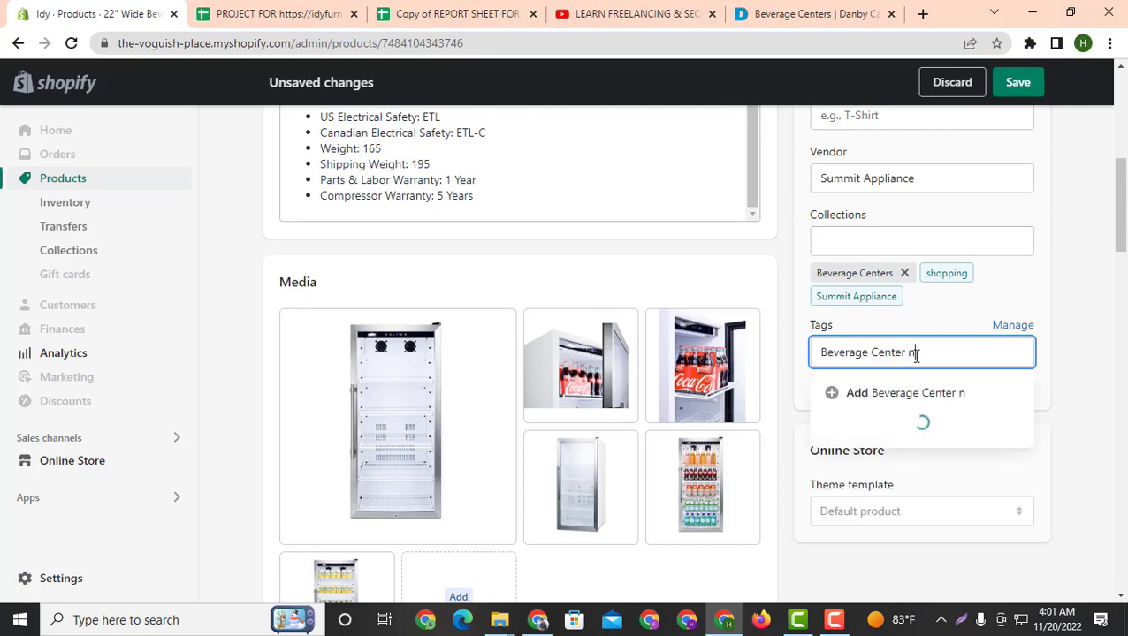
pyautogui.write('ear me')
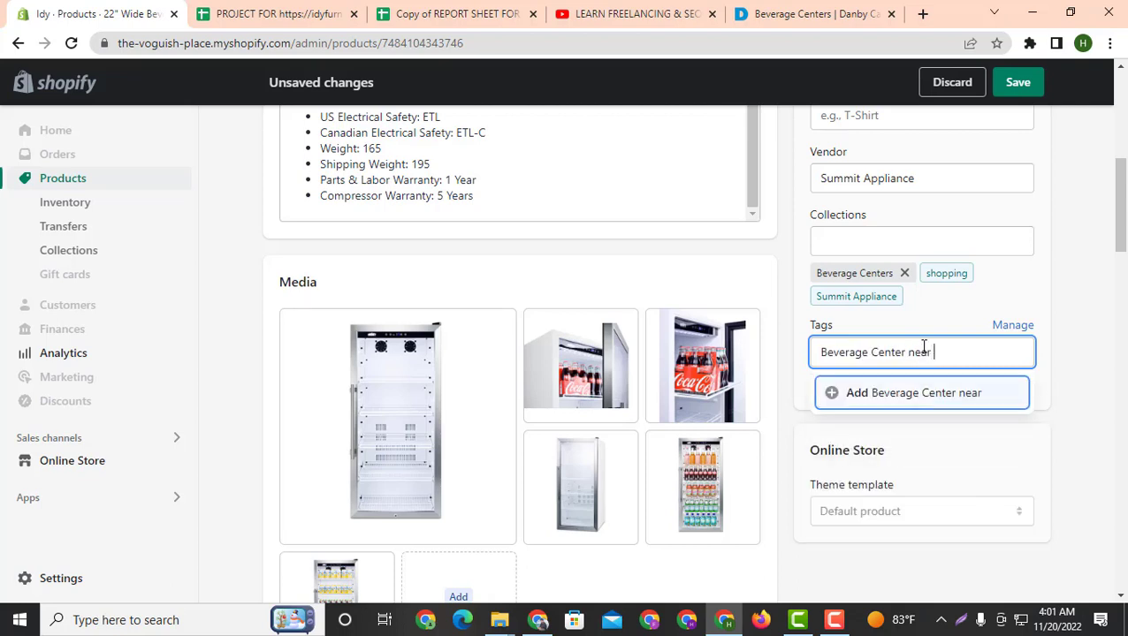
pyautogui.click(963, 399)
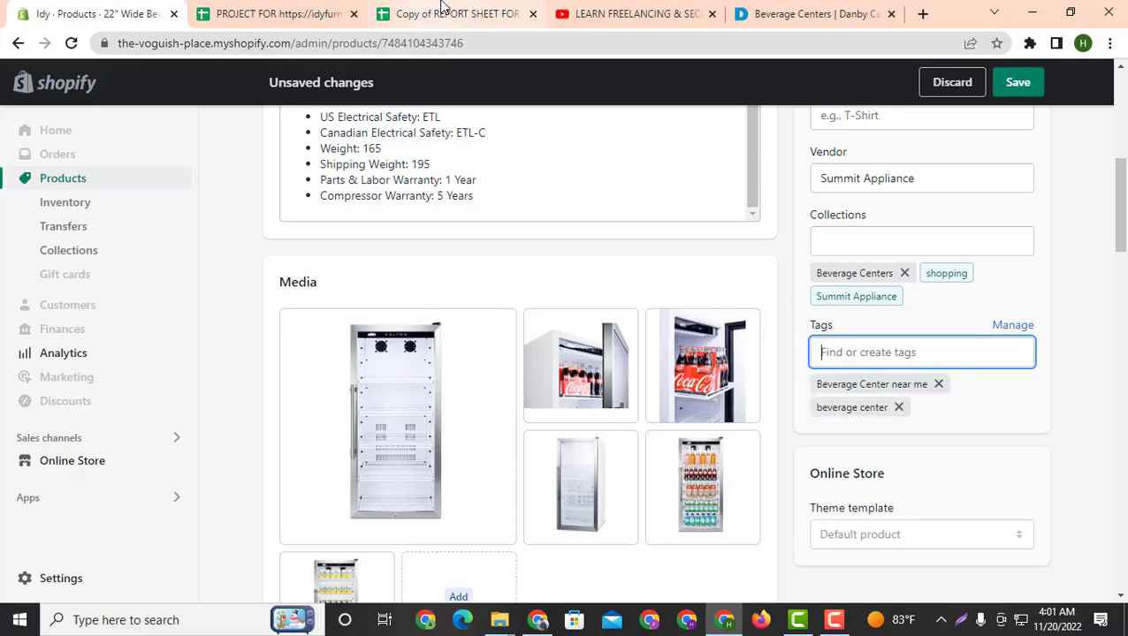
# Switch to the idyfurniture project sheet and copy "UPDATED" from cell F4 into the TAG cell F6
pyautogui.click(266, 11)
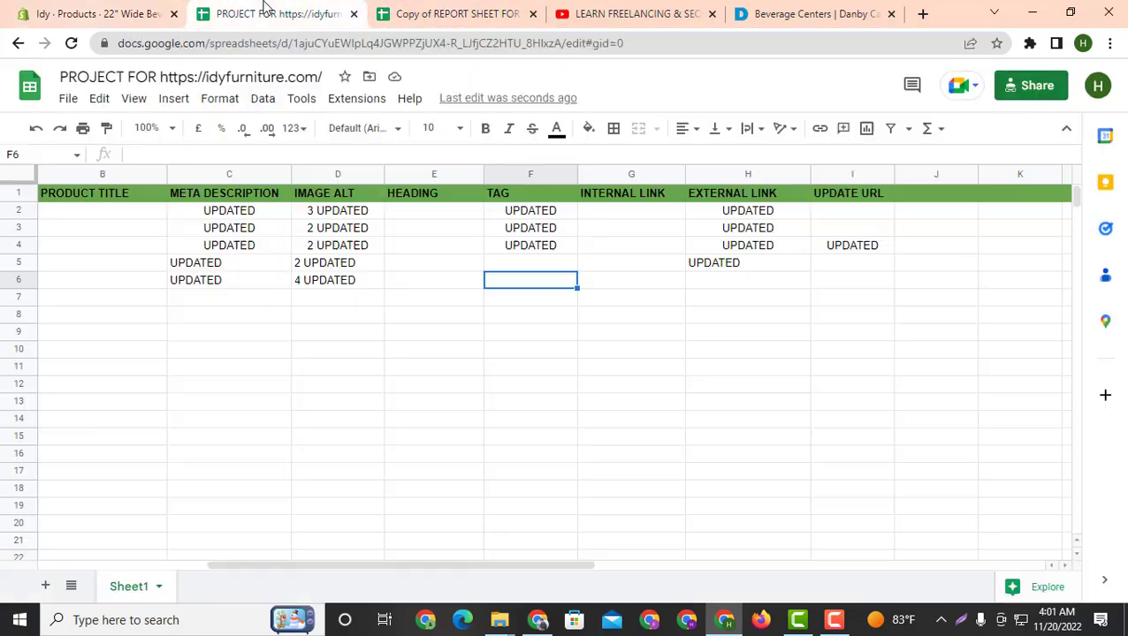
pyautogui.click(536, 249)
pyautogui.doubleClick(536, 249)
pyautogui.hotkey('ctrl', 'c')
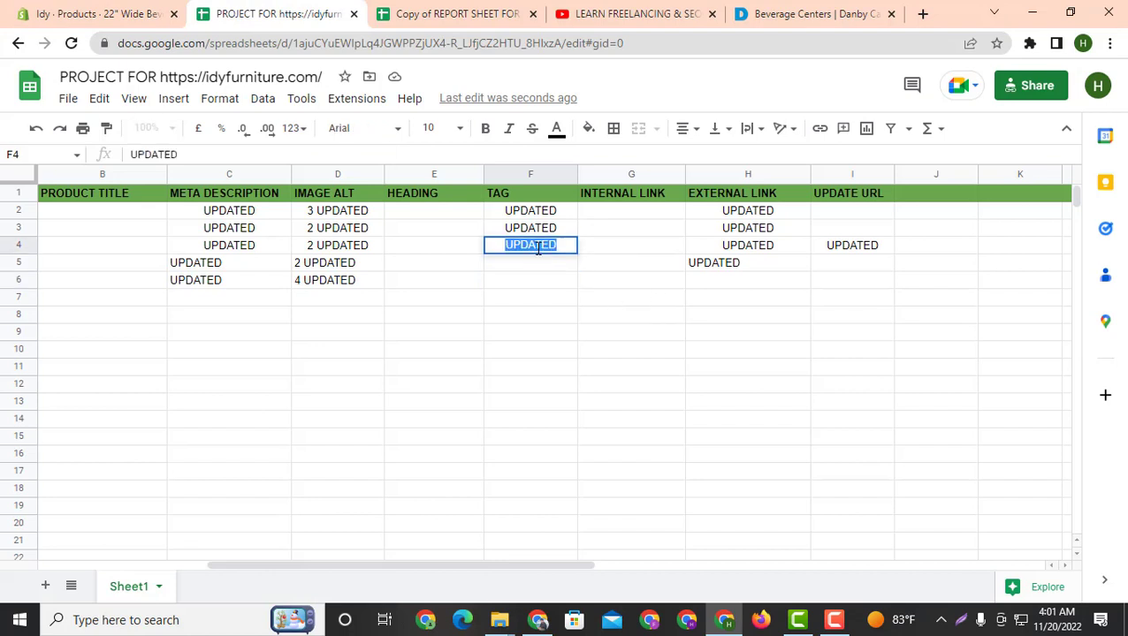
pyautogui.click(532, 281)
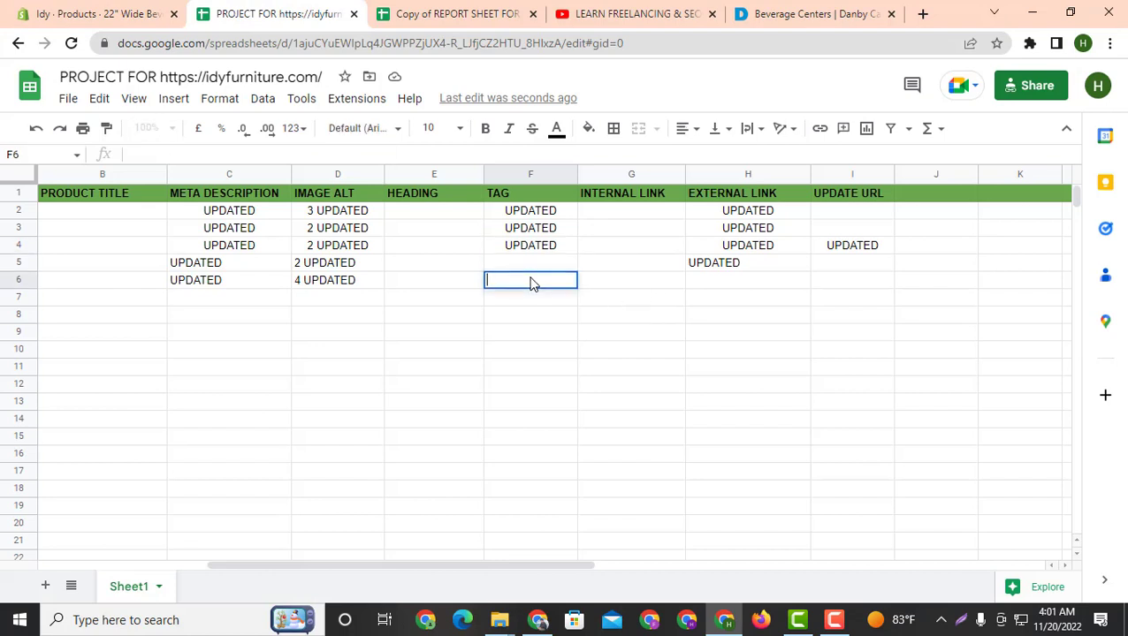
pyautogui.hotkey('ctrl', 'v')
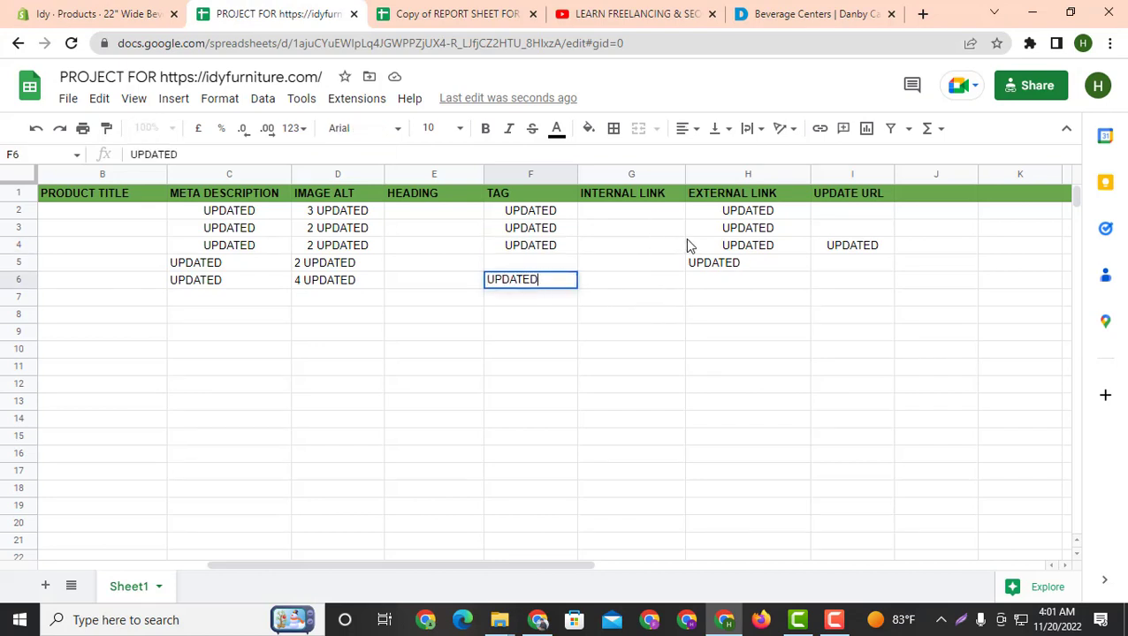
# Paste "UPDATED" into the INTERNAL LINK, EXTERNAL LINK and UPDATE URL cells G6, H6 and I6 of the beverage-center row
pyautogui.doubleClick(643, 284)
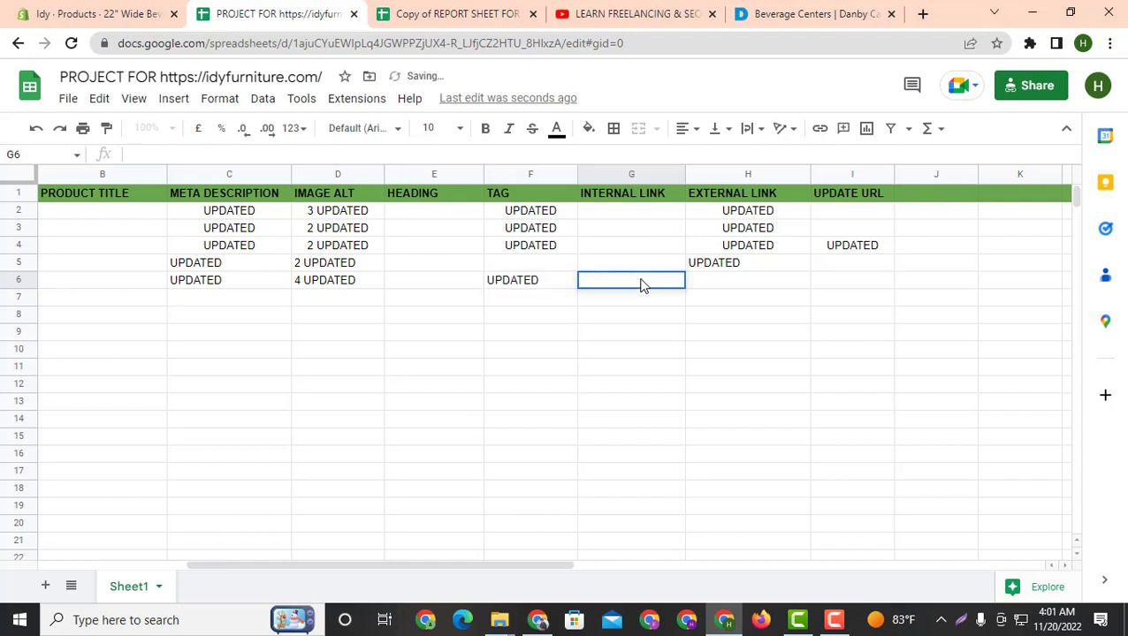
pyautogui.hotkey('ctrl', 'v')
pyautogui.doubleClick(731, 284)
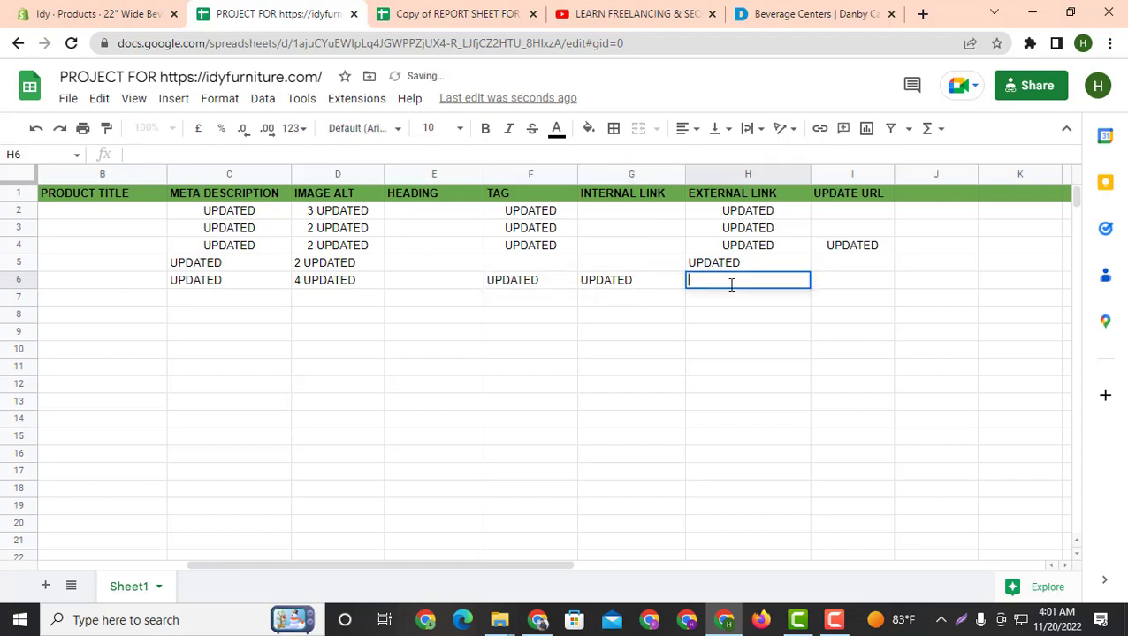
pyautogui.hotkey('ctrl', 'v')
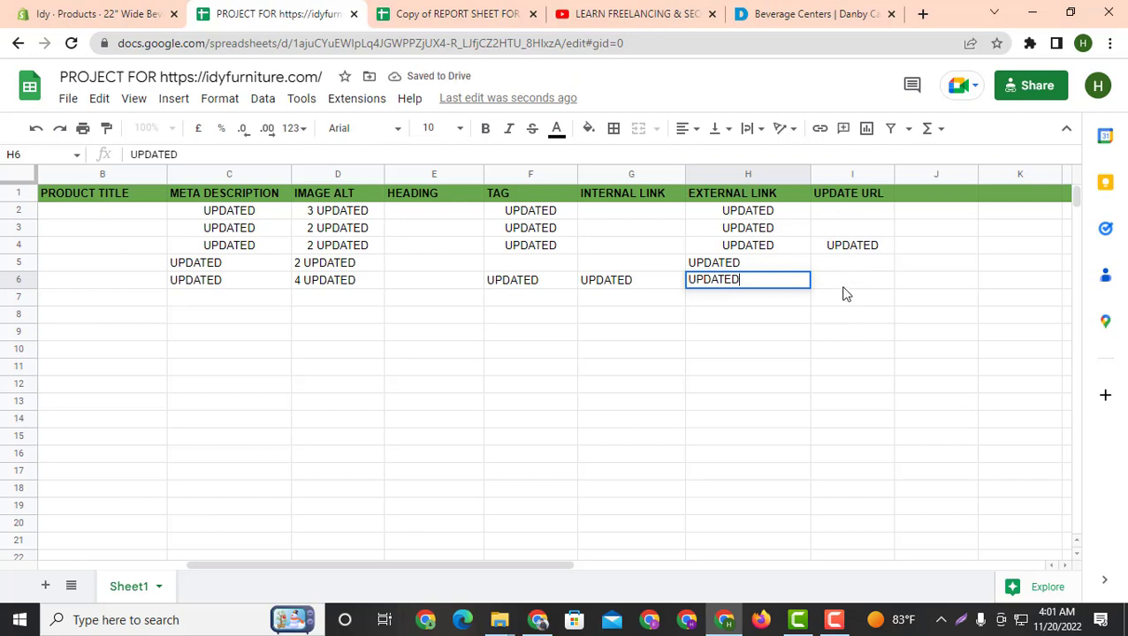
pyautogui.click(843, 287)
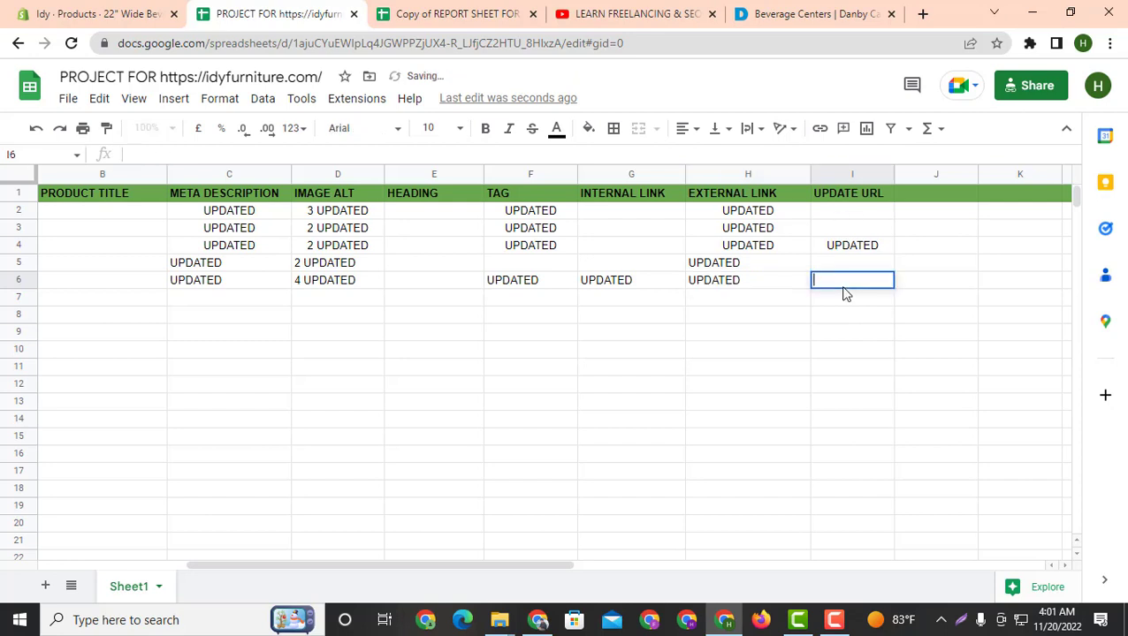
pyautogui.hotkey('ctrl', 'v')
pyautogui.click(679, 300)
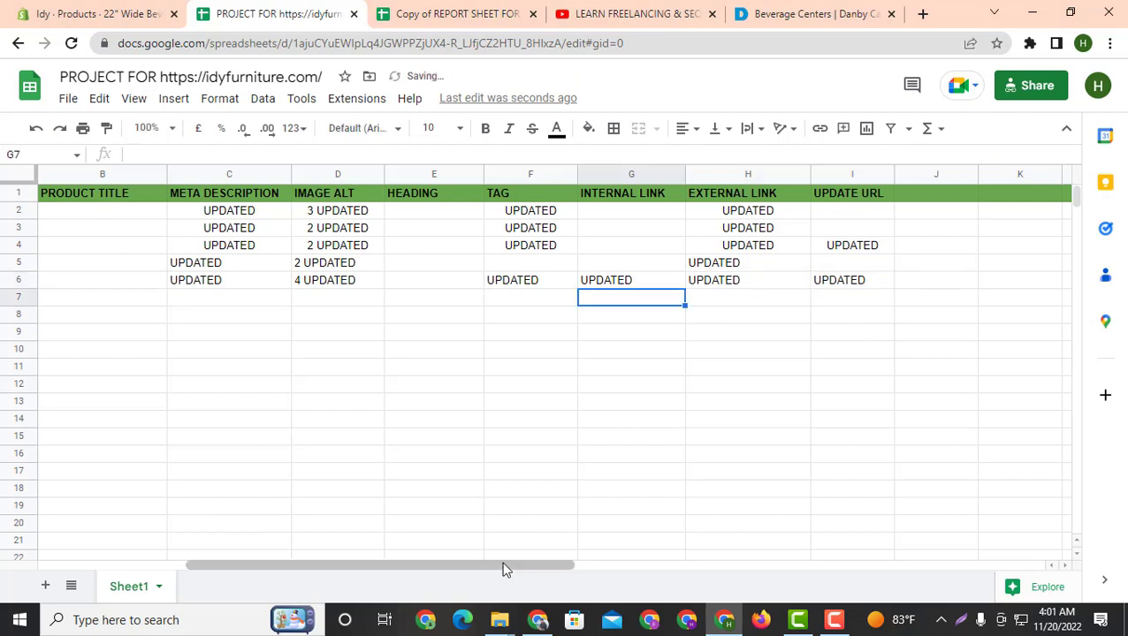
pyautogui.moveTo(502, 570); pyautogui.dragTo(146, 573)
# Return to the Shopify product page and review the description, from the Features list back to the opening paragraph
pyautogui.hotkey('ctrl', 'pageup')
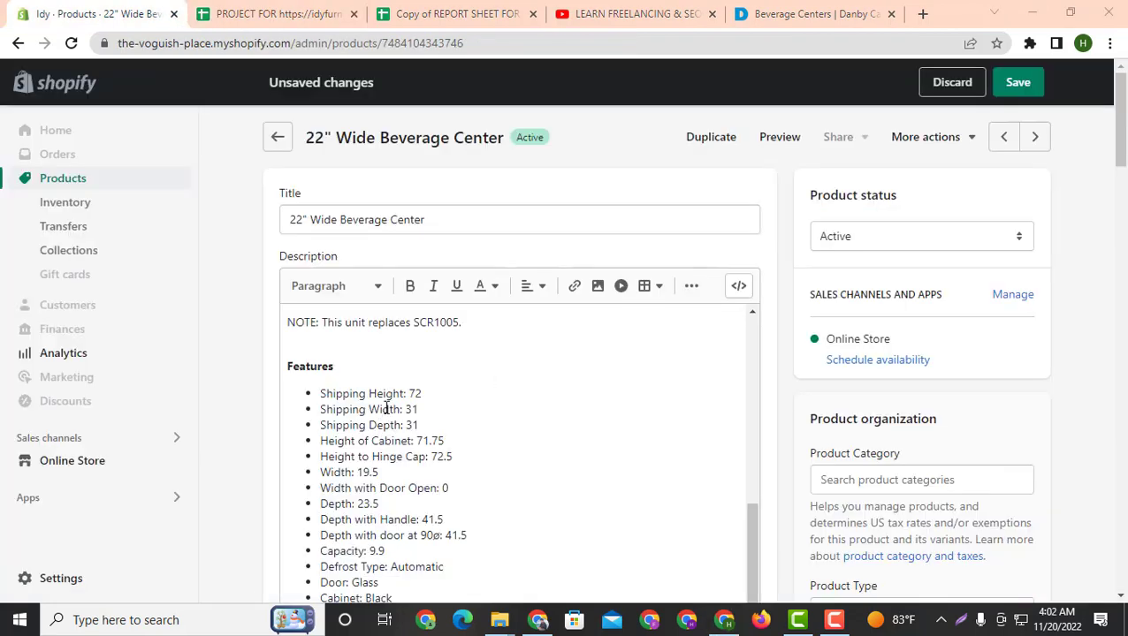
pyautogui.scroll(-3, 393, 455)
pyautogui.scroll(3, 393, 480)
pyautogui.moveTo(303, 393); pyautogui.dragTo(372, 522)
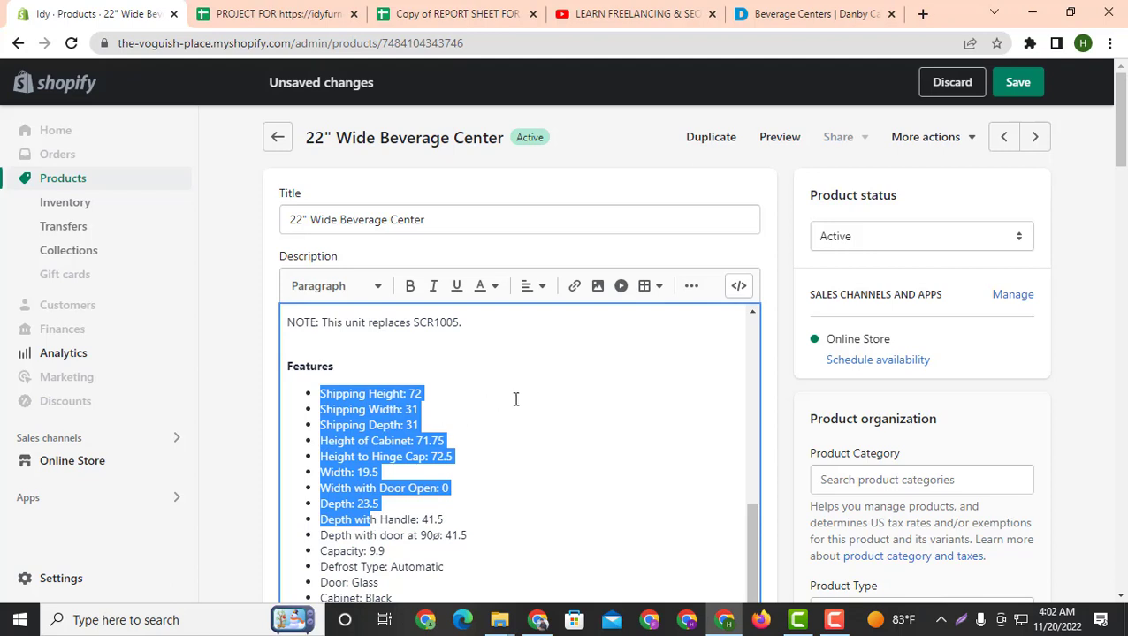
pyautogui.click(453, 343)
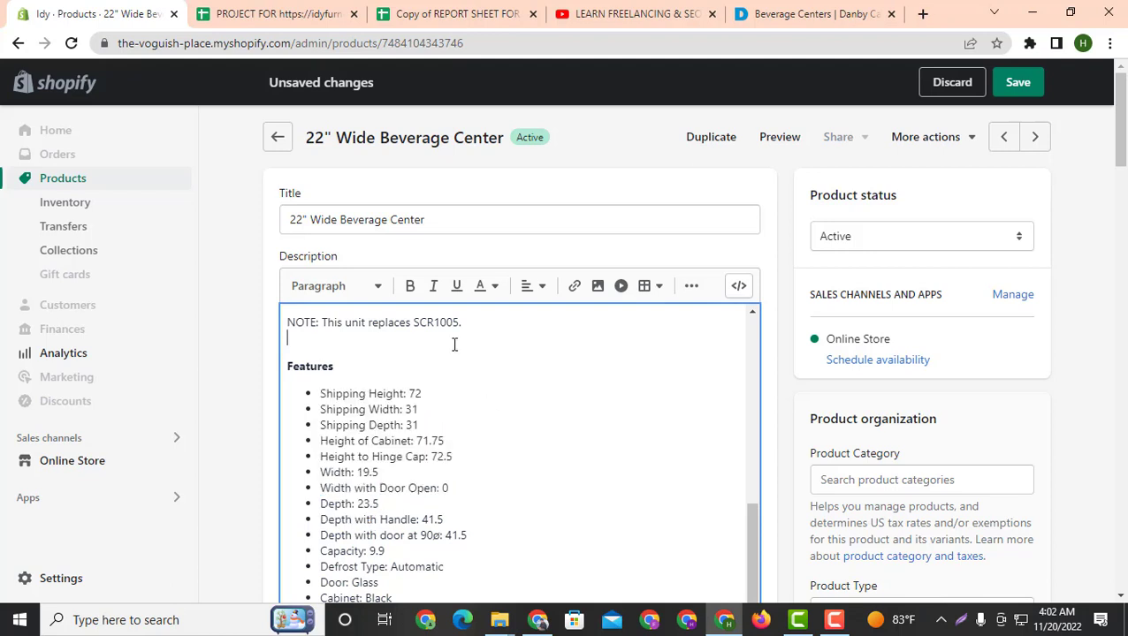
pyautogui.click(531, 292)
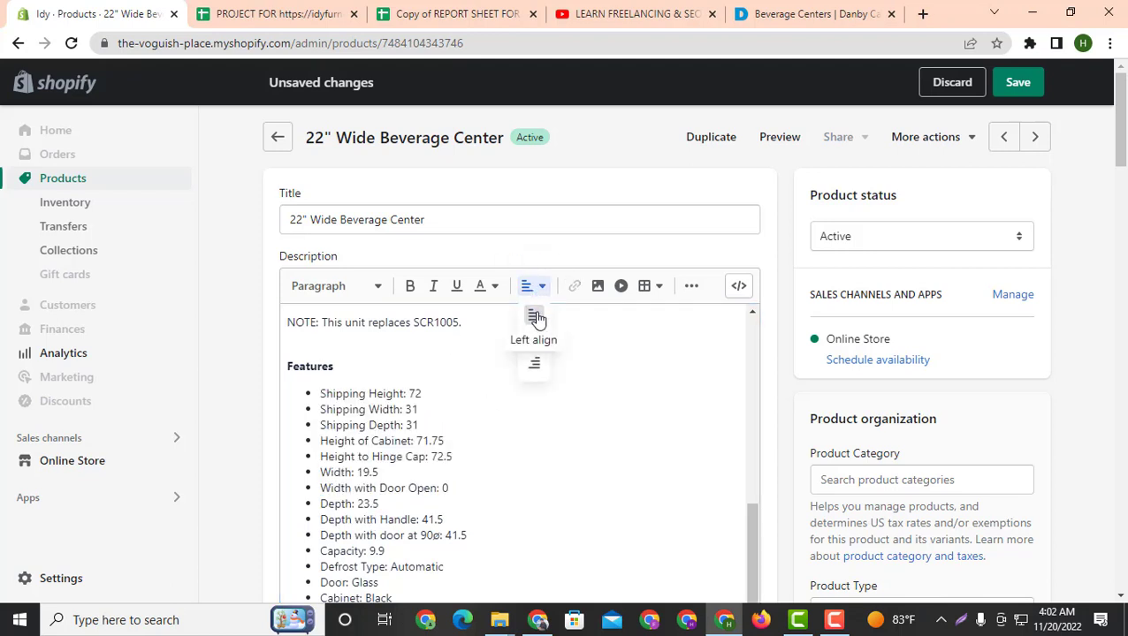
pyautogui.click(446, 421)
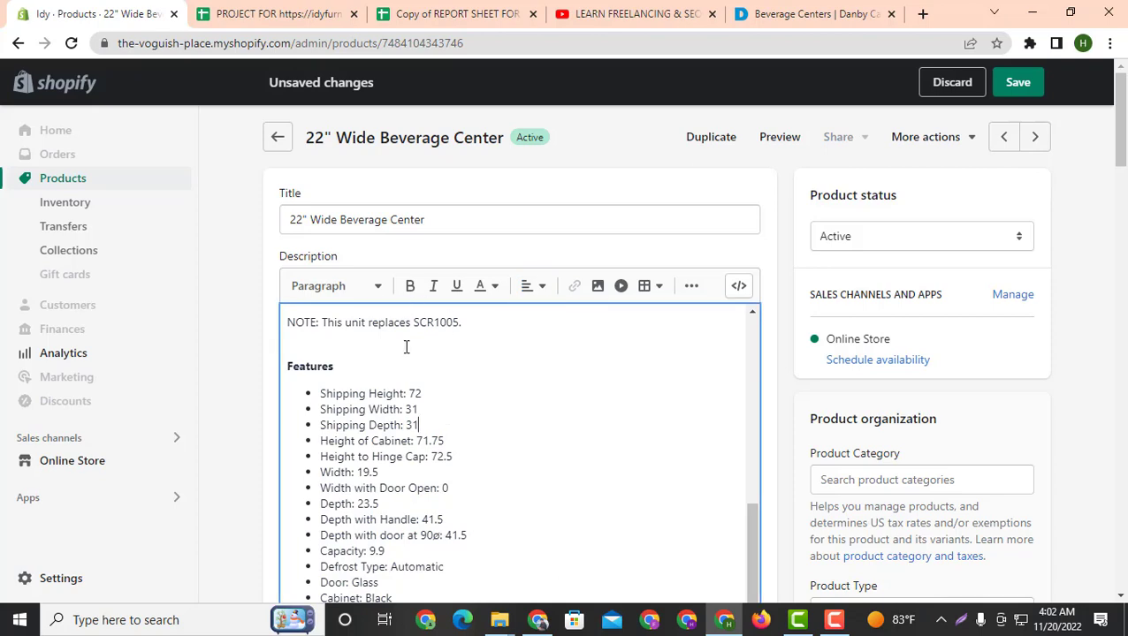
pyautogui.scroll(1, 383, 390)
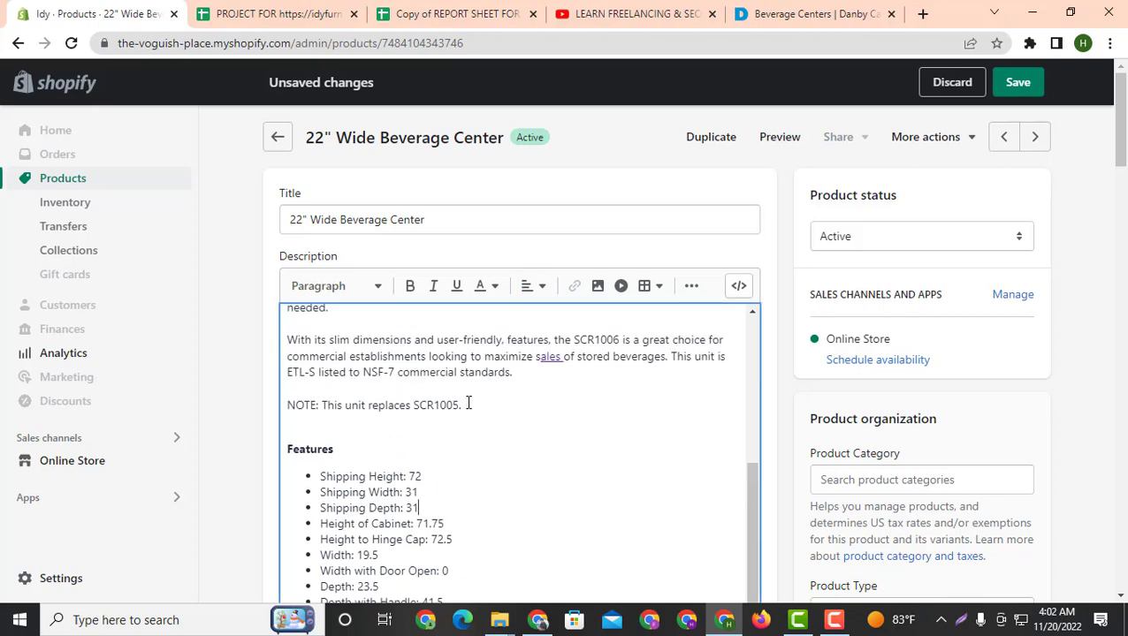
pyautogui.scroll(1, 468, 404)
pyautogui.scroll(2, 477, 433)
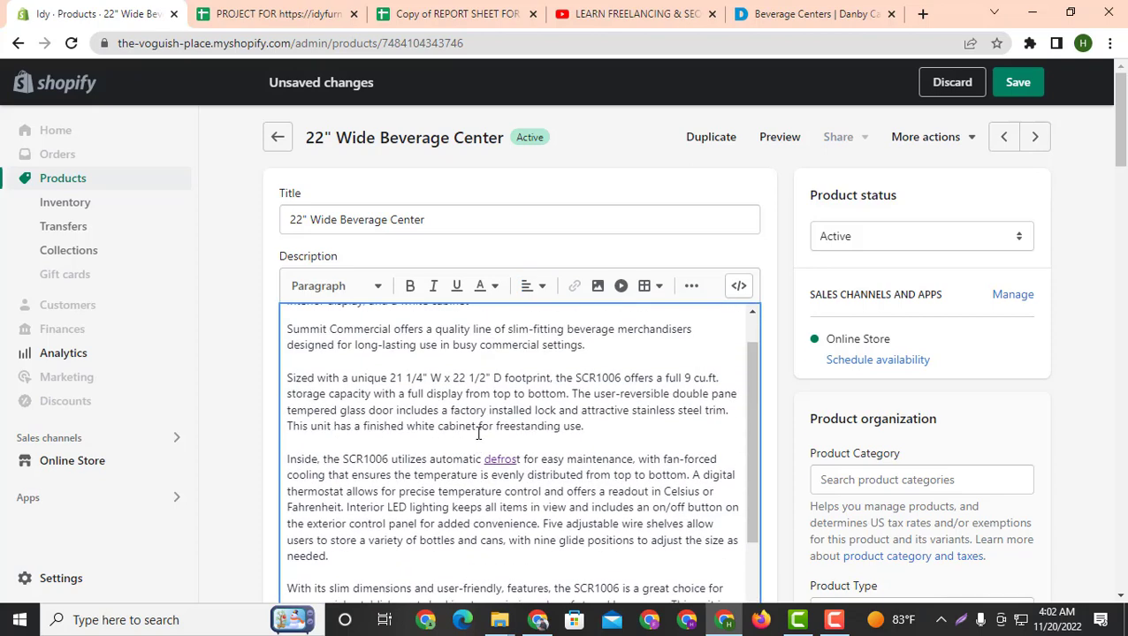
pyautogui.scroll(1, 497, 422)
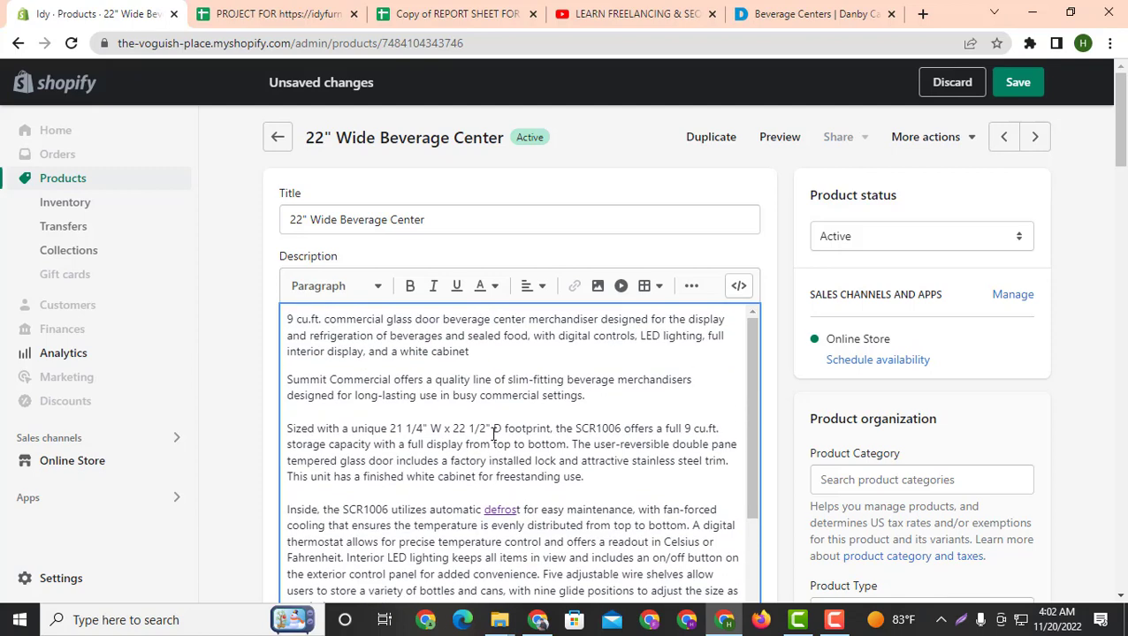
# Try bolding "beverage center" in the description's opening sentence, and undo the bold formatting
pyautogui.moveTo(445, 320); pyautogui.dragTo(524, 320)
pyautogui.click(453, 319)
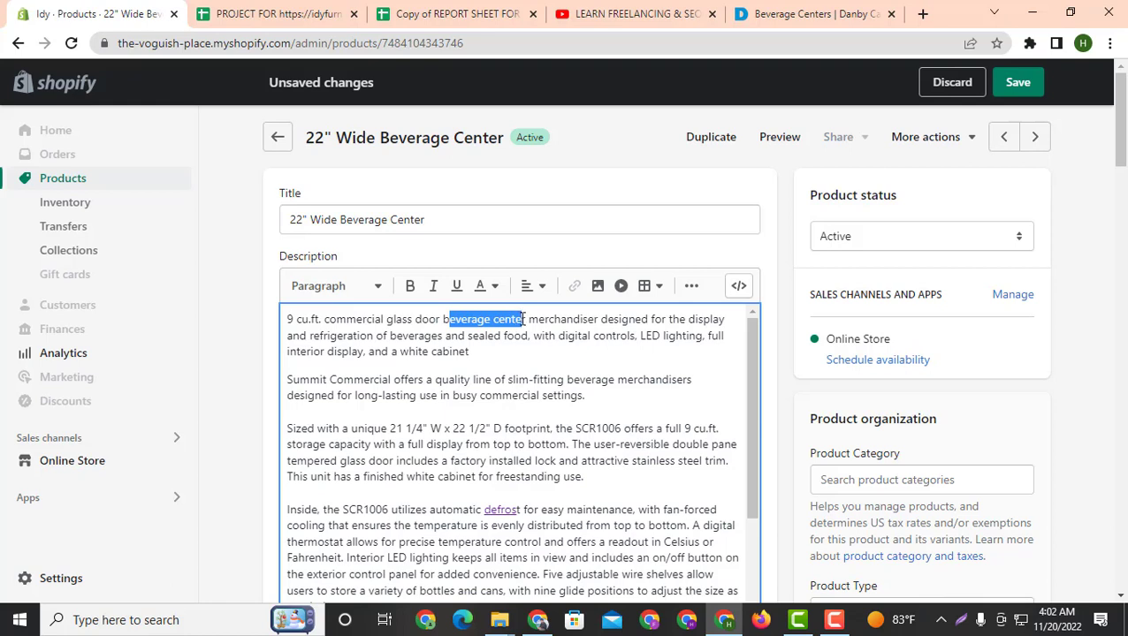
pyautogui.click(410, 285)
pyautogui.click(470, 364)
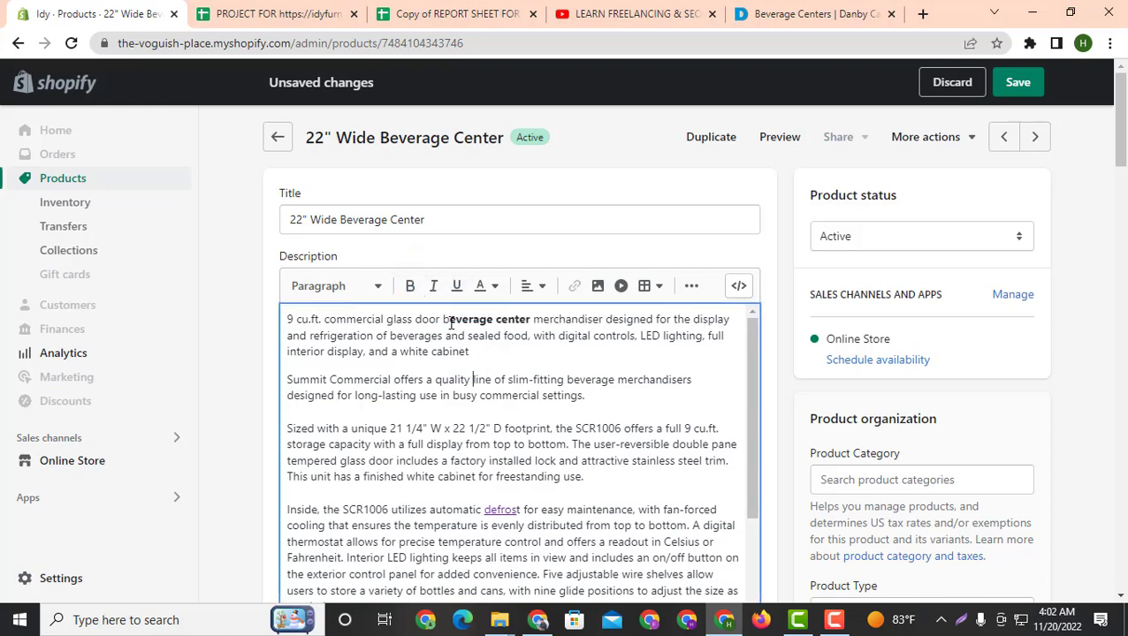
pyautogui.click(449, 322)
pyautogui.hotkey('ctrl', 'z')
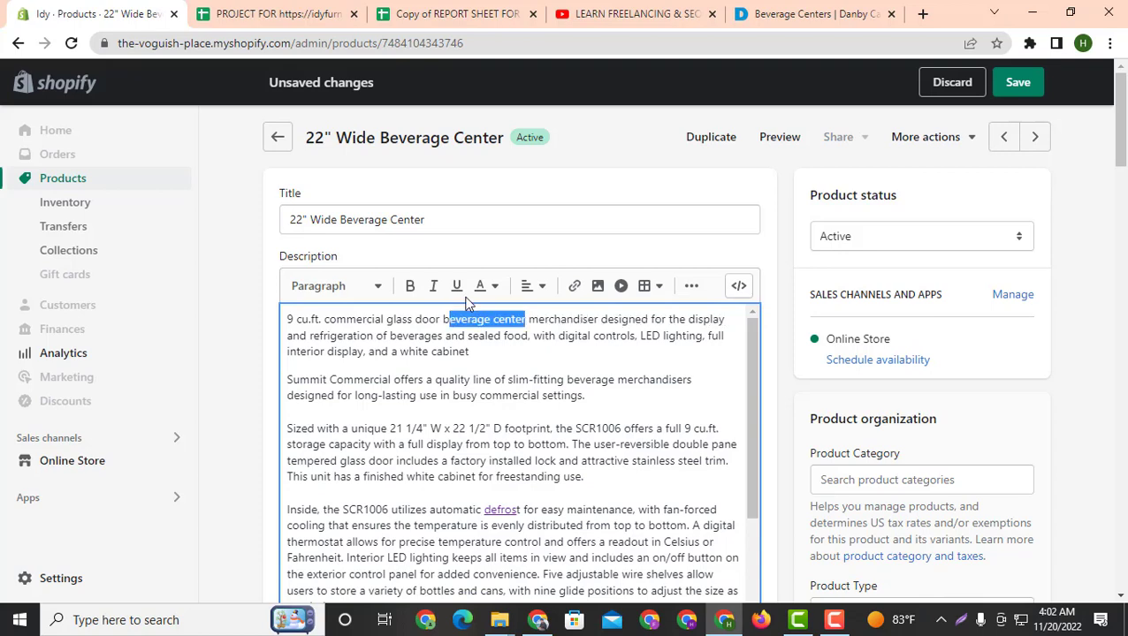
pyautogui.click(372, 378)
pyautogui.scroll(-10, 372, 393)
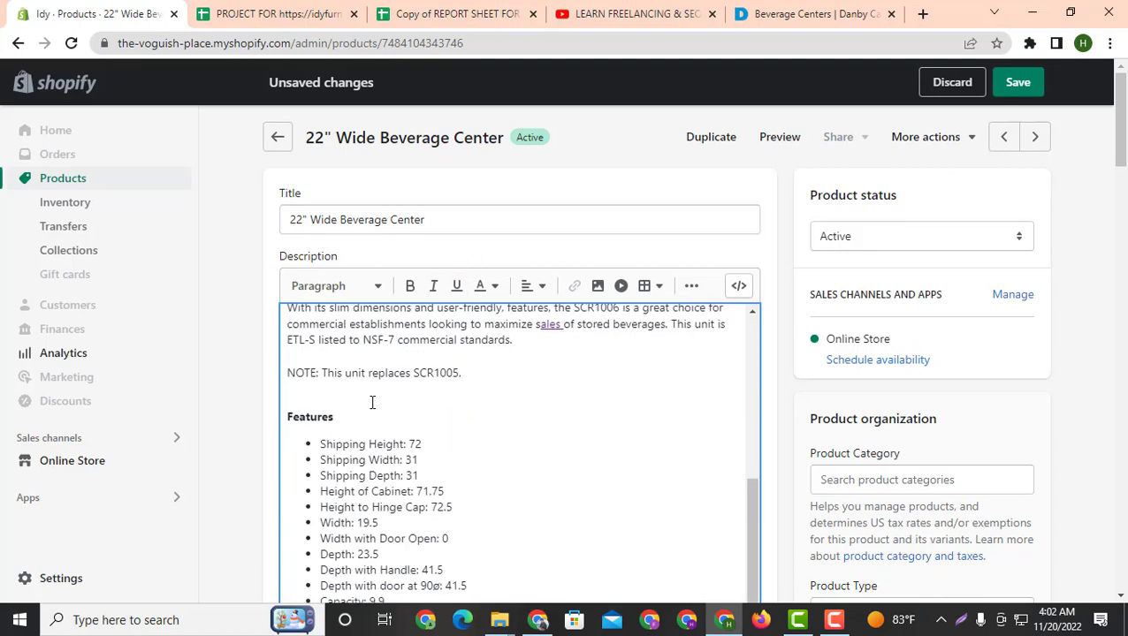
pyautogui.scroll(10, 372, 402)
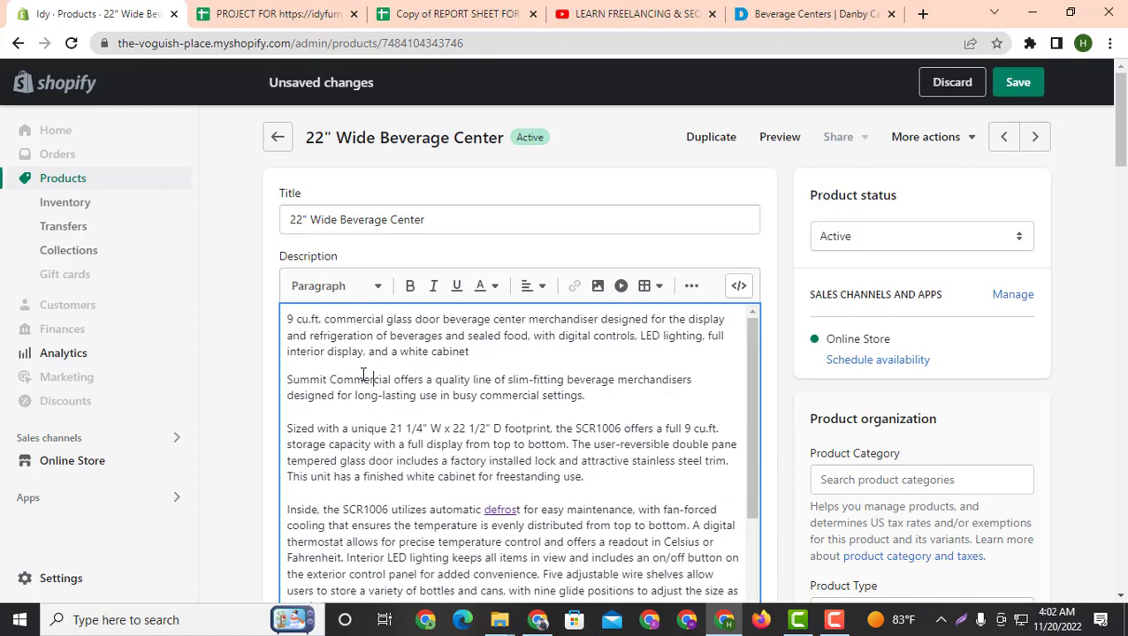
pyautogui.click(349, 299)
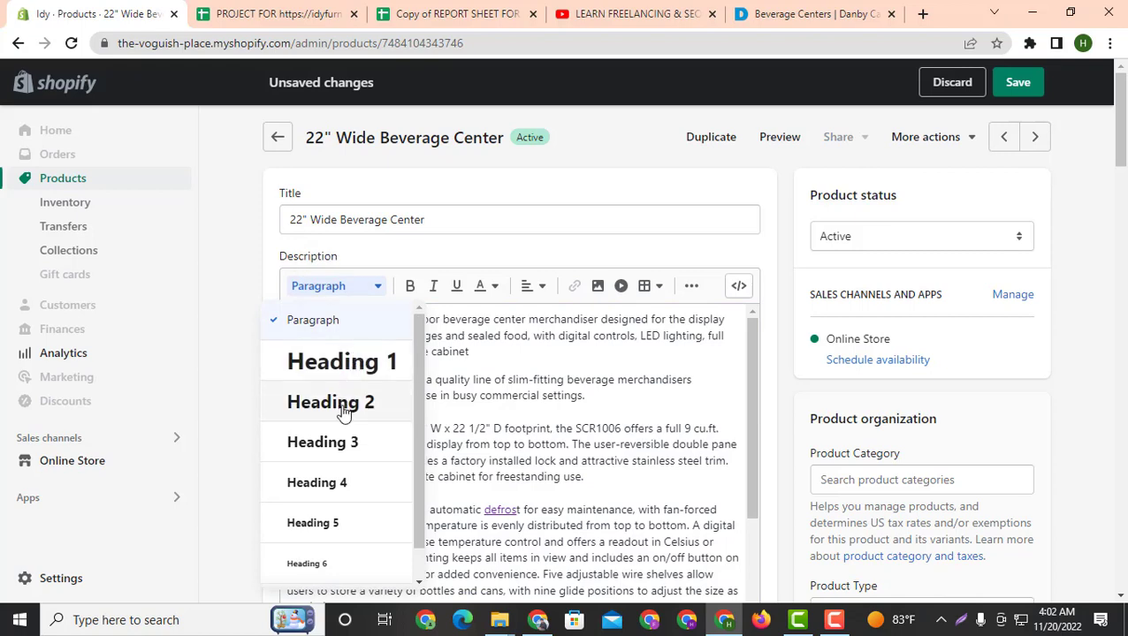
pyautogui.scroll(-1, 318, 557)
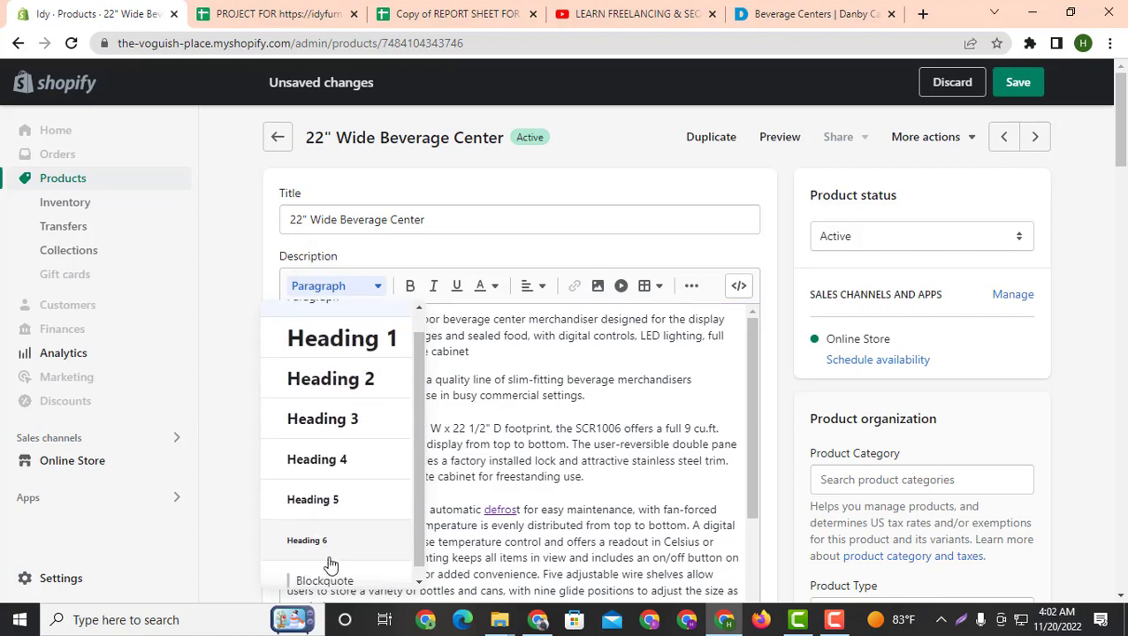
pyautogui.click(529, 409)
# Format the "Features" title in the product description as Heading 2
pyautogui.scroll(-2, 430, 440)
pyautogui.scroll(-2, 430, 441)
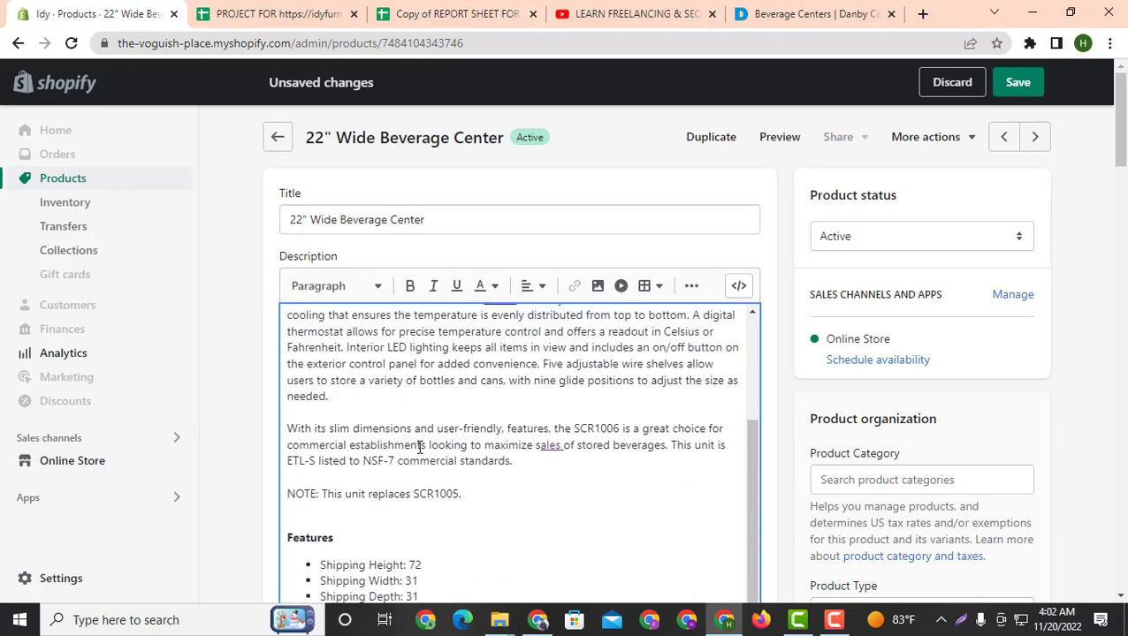
pyautogui.moveTo(333, 416); pyautogui.dragTo(267, 419)
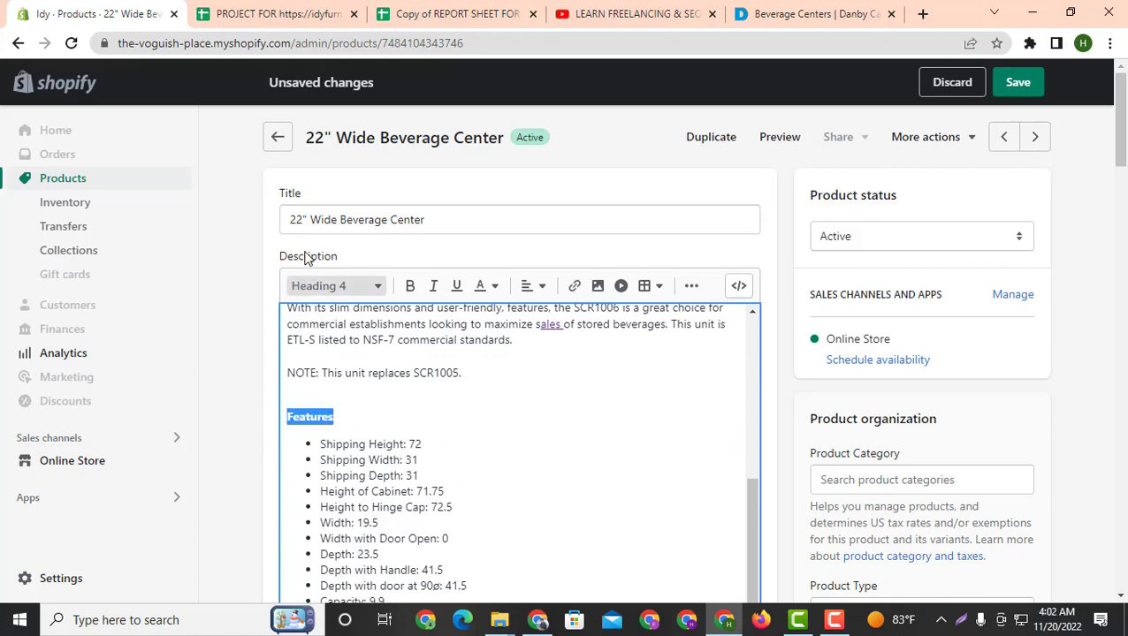
pyautogui.click(305, 285)
pyautogui.click(315, 411)
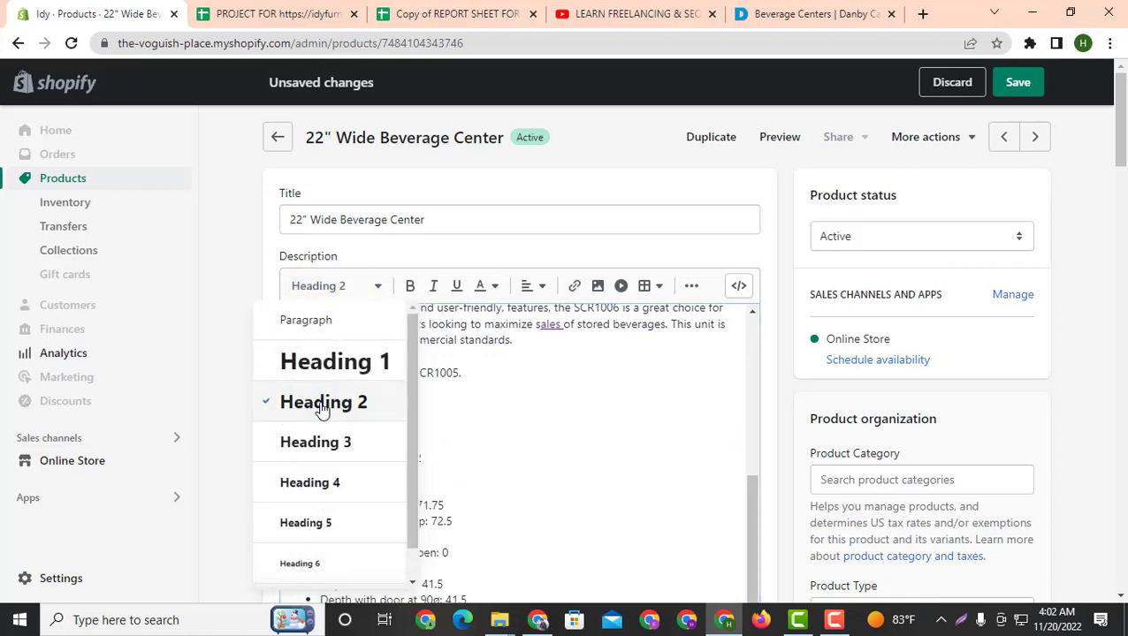
pyautogui.click(446, 426)
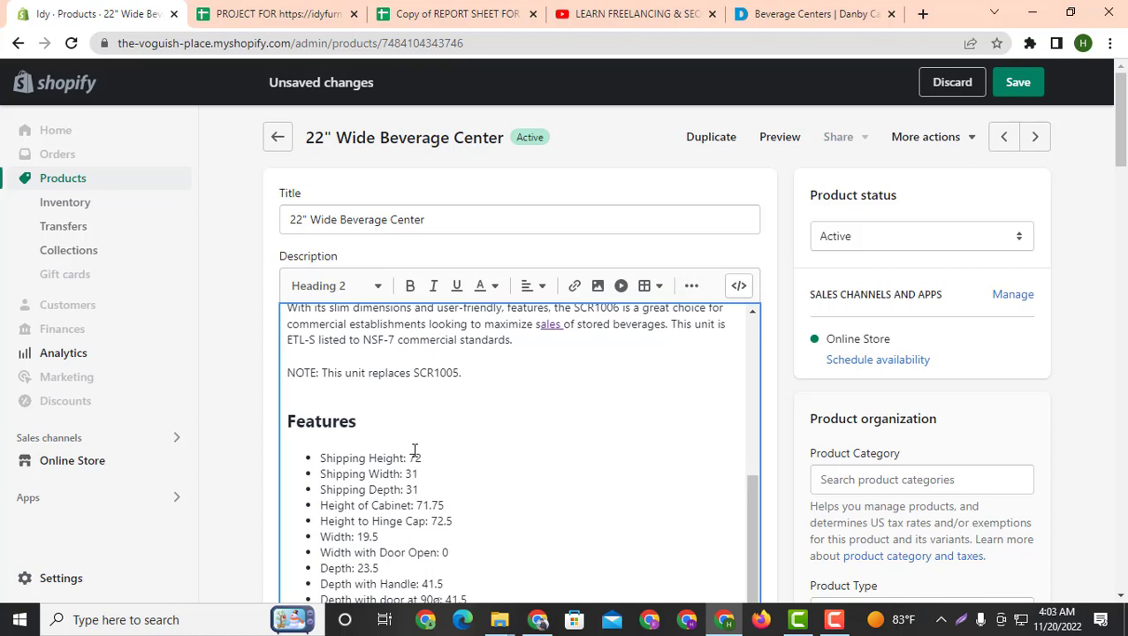
pyautogui.click(889, 481)
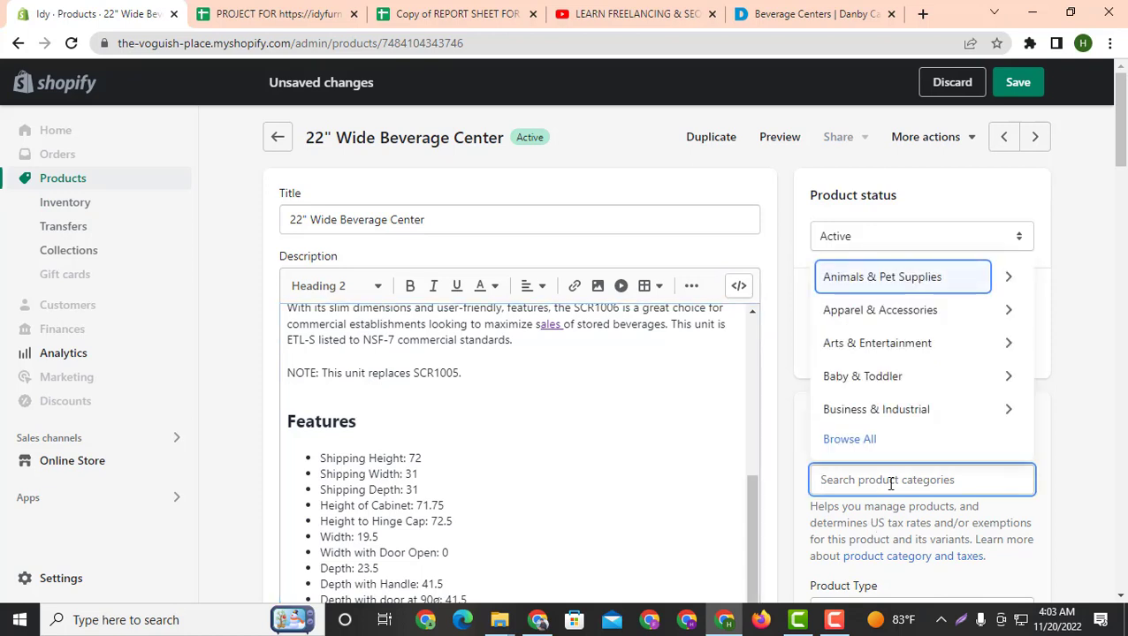
pyautogui.scroll(-1, 983, 333)
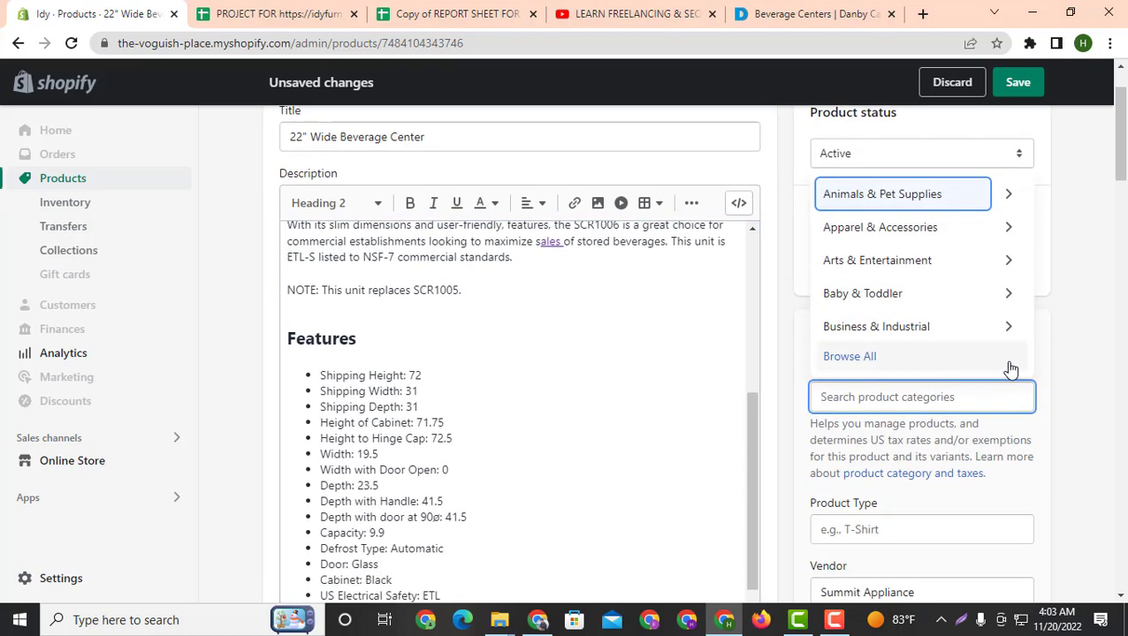
pyautogui.click(1113, 426)
pyautogui.scroll(5, 585, 440)
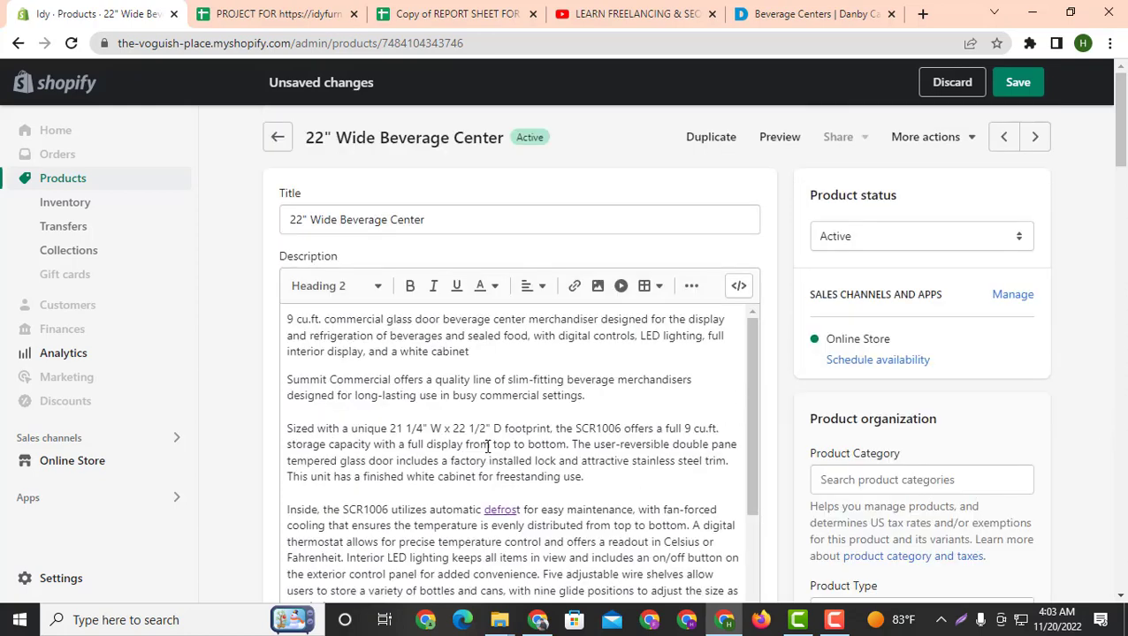
# Capture the description area with the screenshot tool, draw freehand red pen marks over it, and discard the capture
pyautogui.scroll(-3, 487, 446)
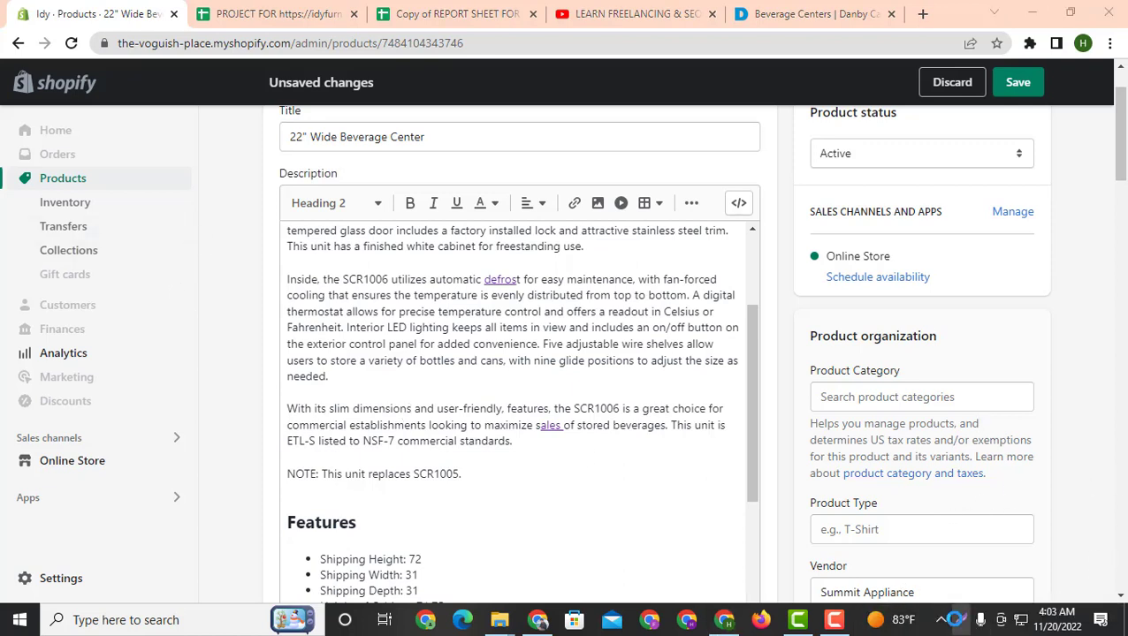
pyautogui.click(961, 620)
pyautogui.moveTo(225, 190); pyautogui.dragTo(672, 592)
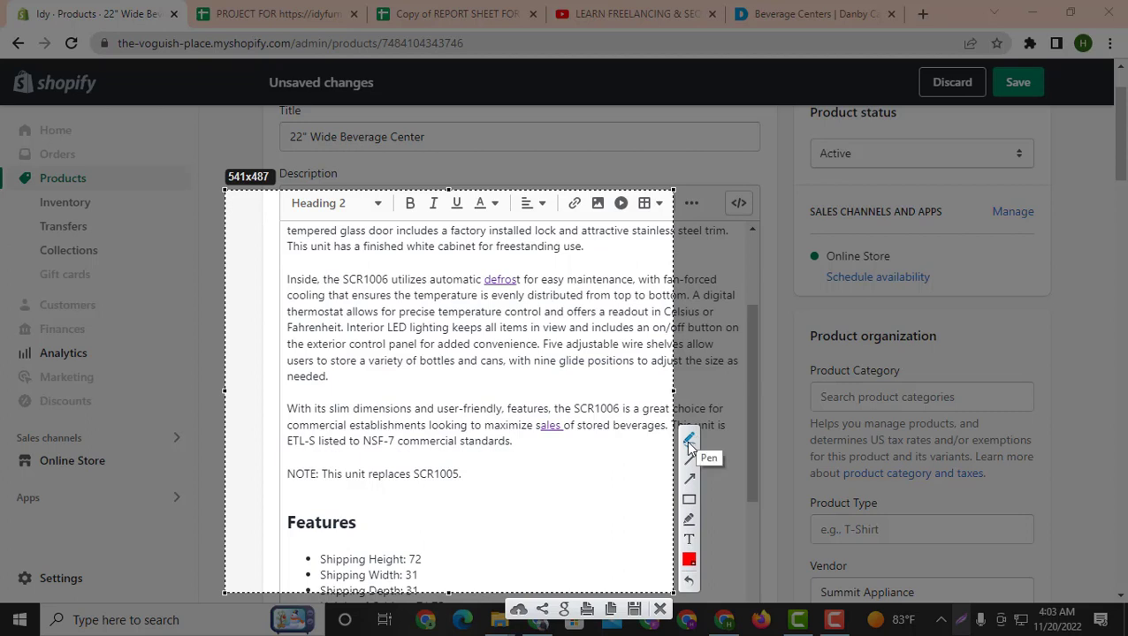
pyautogui.click(689, 439)
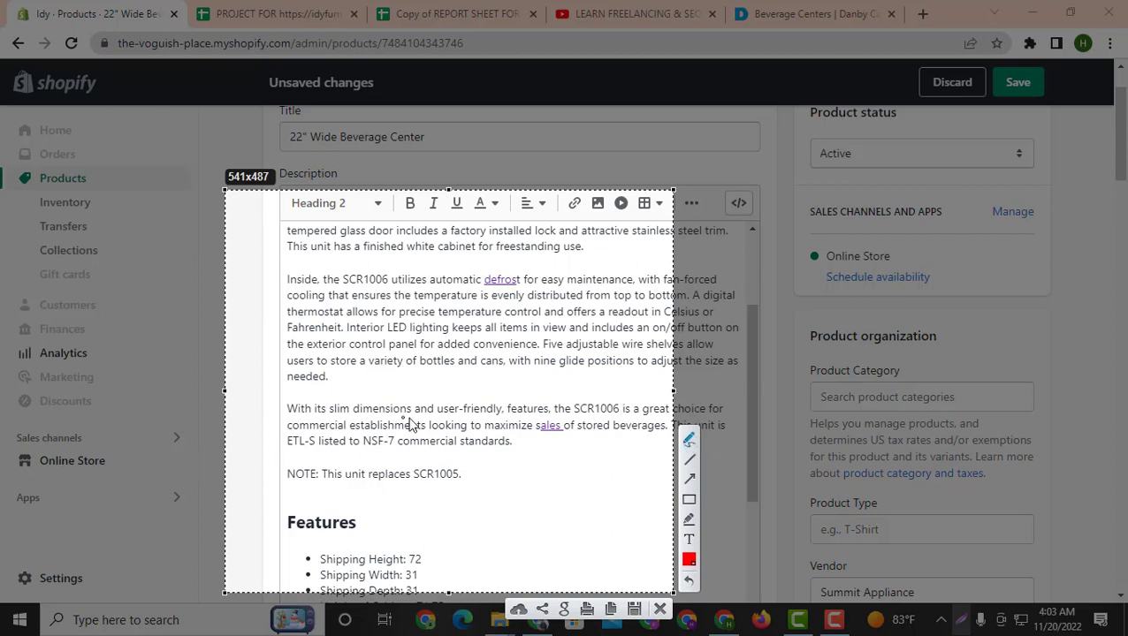
pyautogui.moveTo(433, 421); pyautogui.dragTo(546, 352)
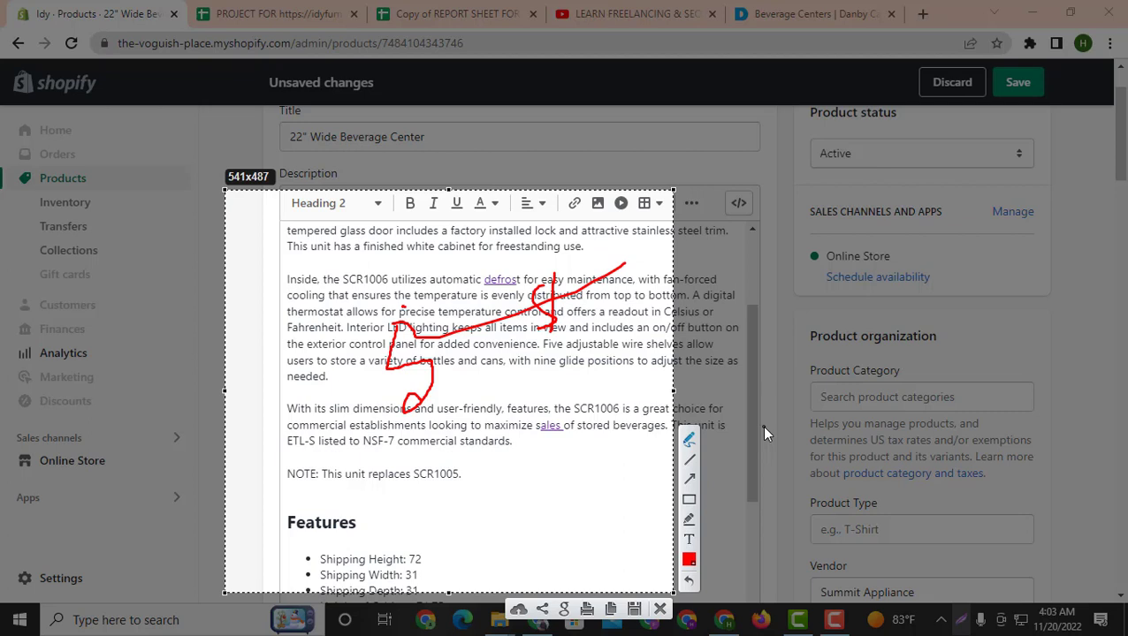
pyautogui.click(659, 609)
# Switch to the idyfurniture project sheet and select the empty cell B10
pyautogui.click(281, 14)
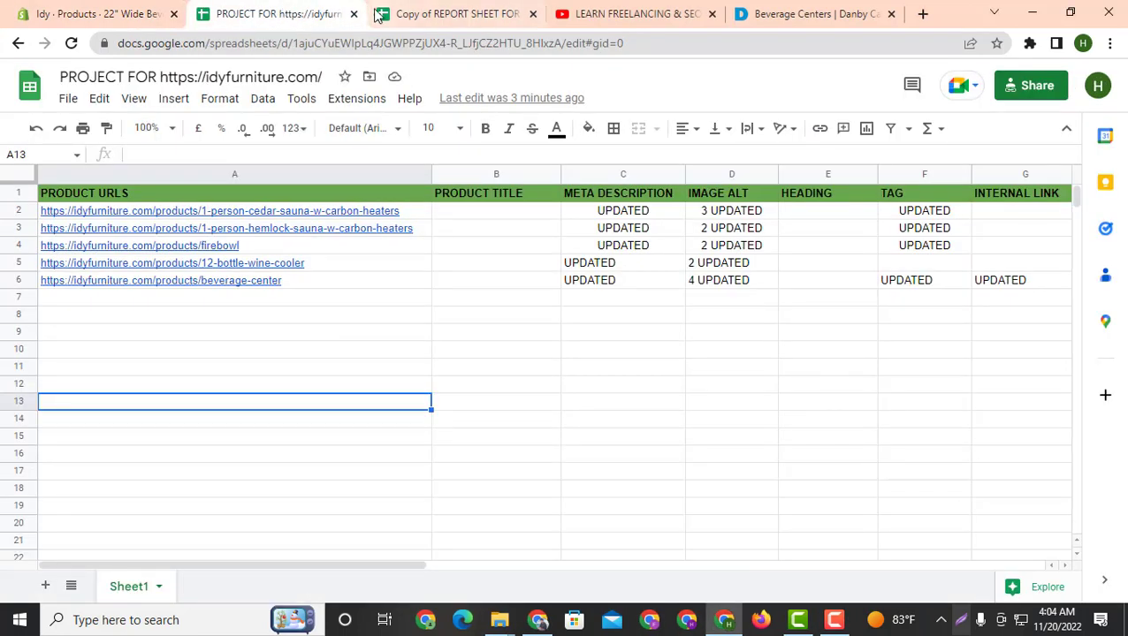
pyautogui.click(444, 355)
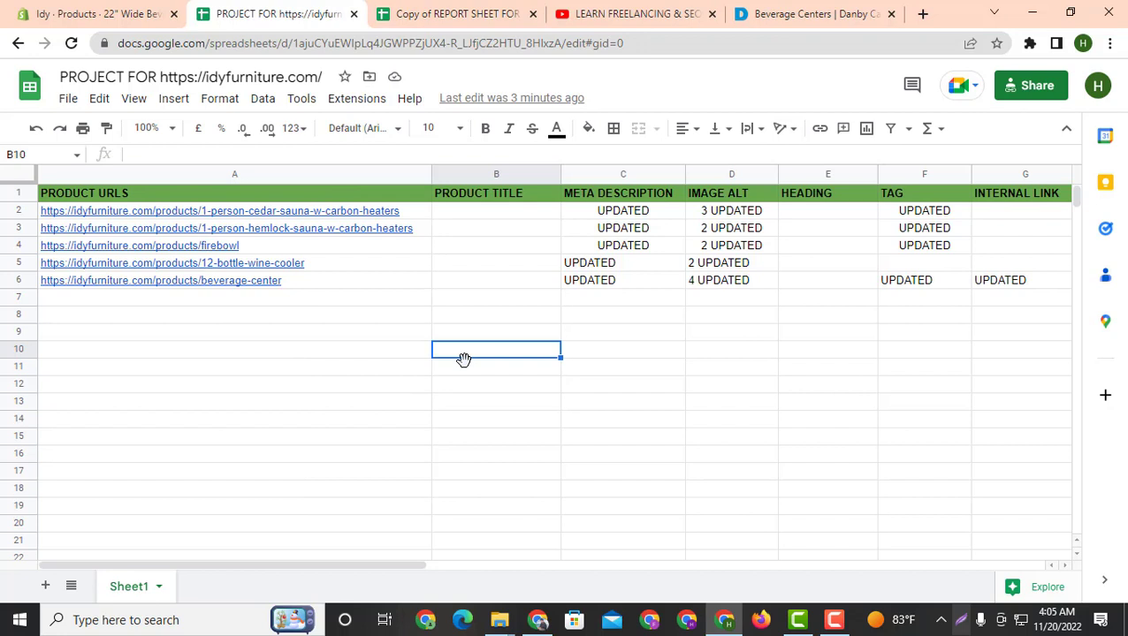